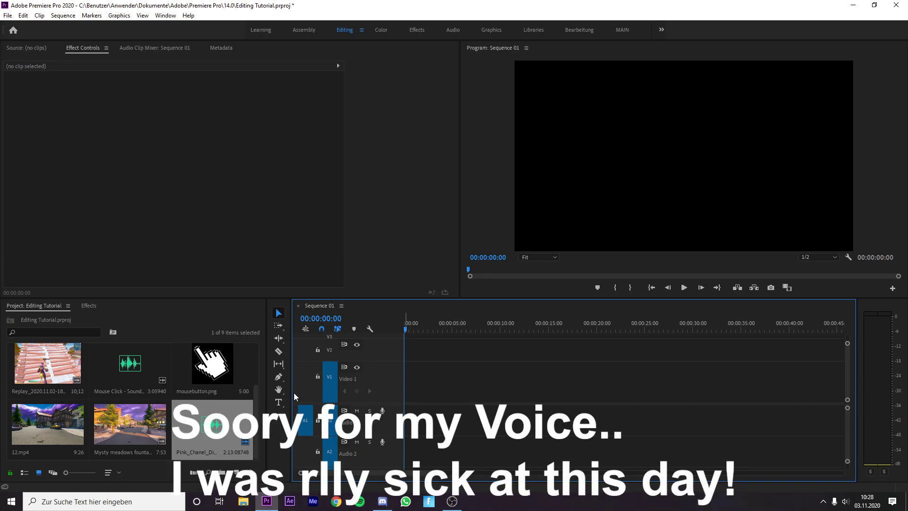
- Add the Pink_Chanel_Dior music to audio track 2, with everything before its first marker trimmed off and the clip starting at 00:00:00:00
{"action": "left_click_drag", "start_coordinate": [214, 425], "coordinate": [411, 449]}
{"action": "left_click_drag", "start_coordinate": [406, 328], "coordinate": [586, 403]}
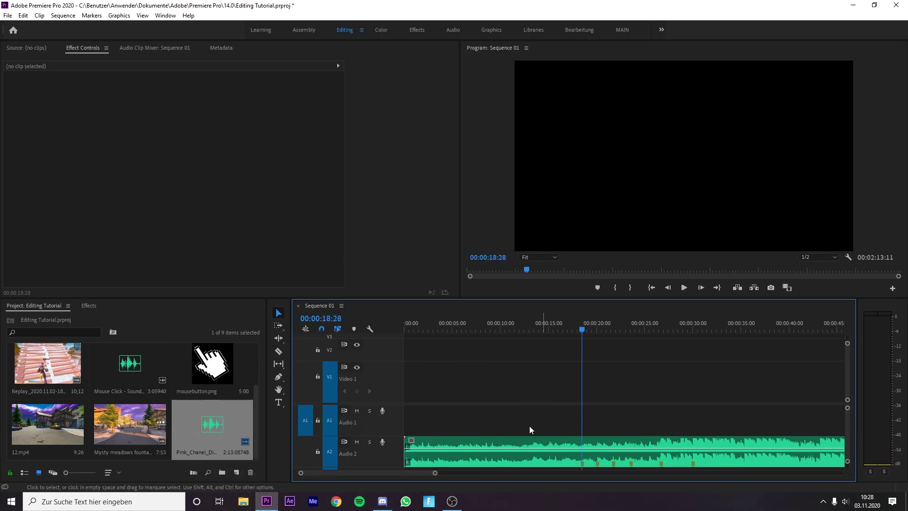
{"action": "left_click_drag", "start_coordinate": [407, 445], "coordinate": [582, 445]}
{"action": "left_click_drag", "start_coordinate": [585, 327], "coordinate": [406, 331]}
{"action": "left_click_drag", "start_coordinate": [630, 446], "coordinate": [446, 452]}
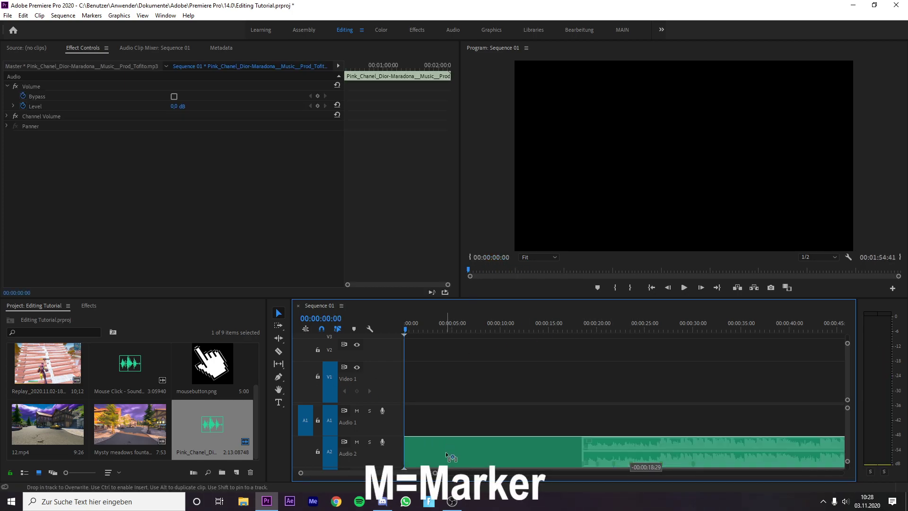
{"action": "left_click", "coordinate": [442, 373]}
- Add a volume Level keyframe of -75 dB at the very start of the music clip
{"action": "key", "text": "shift+7"}
{"action": "left_click", "coordinate": [48, 318]}
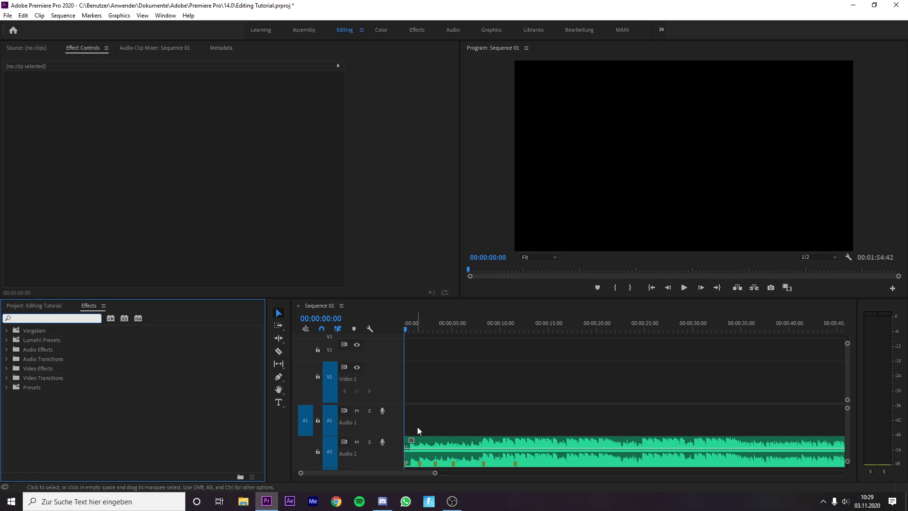
{"action": "left_click", "coordinate": [426, 448]}
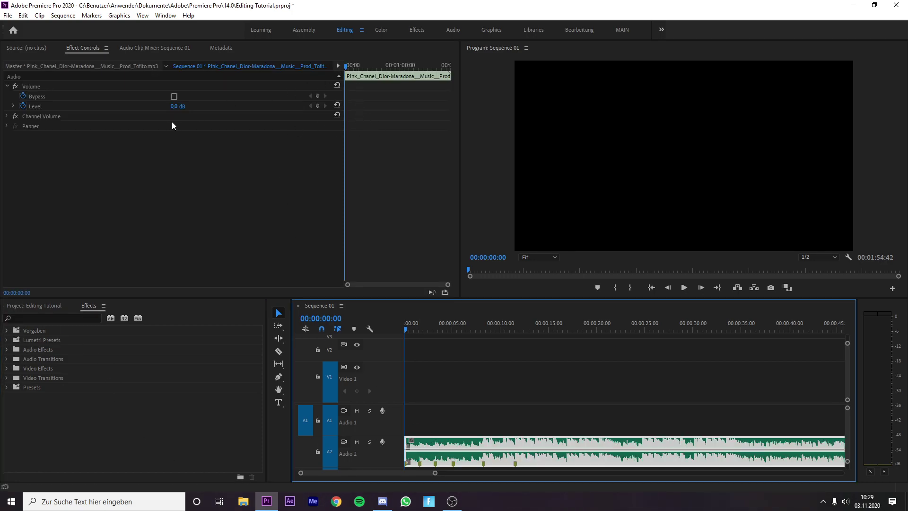
{"action": "left_click", "coordinate": [319, 109]}
{"action": "left_click", "coordinate": [184, 104]}
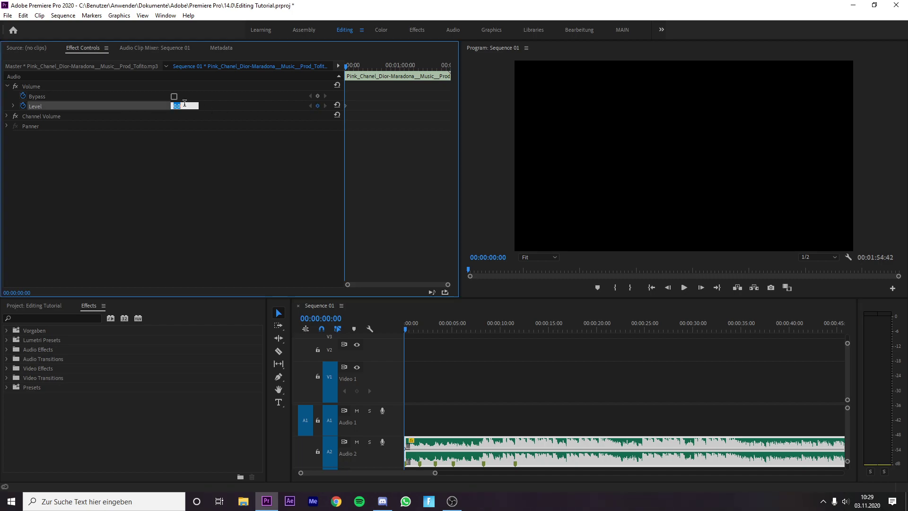
{"action": "type", "text": "-75"}
{"action": "key", "text": "Return"}
- Set a second volume Level keyframe of -3 dB on the music at the 00:00:01:35 marker
{"action": "left_click_drag", "start_coordinate": [405, 329], "coordinate": [419, 329]}
{"action": "left_click", "coordinate": [184, 105]}
{"action": "type", "text": "-"}
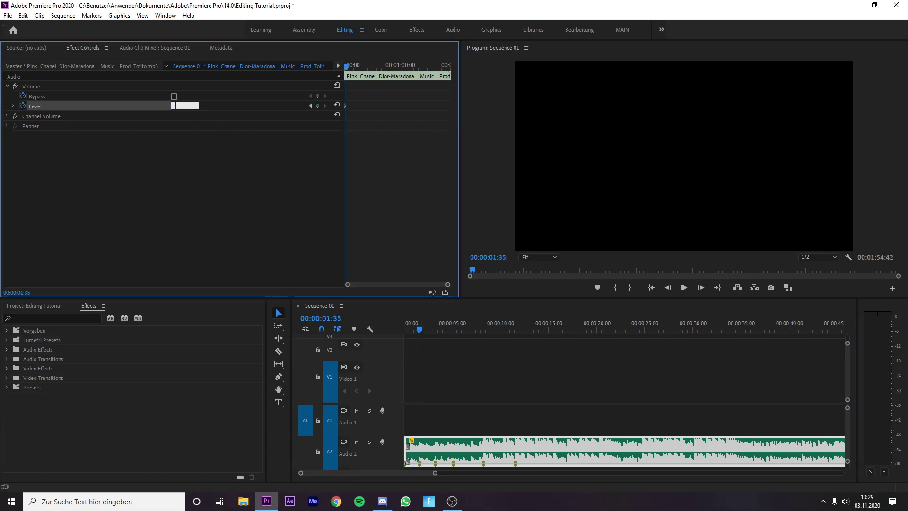
{"action": "type", "text": "3"}
{"action": "key", "text": "Return"}
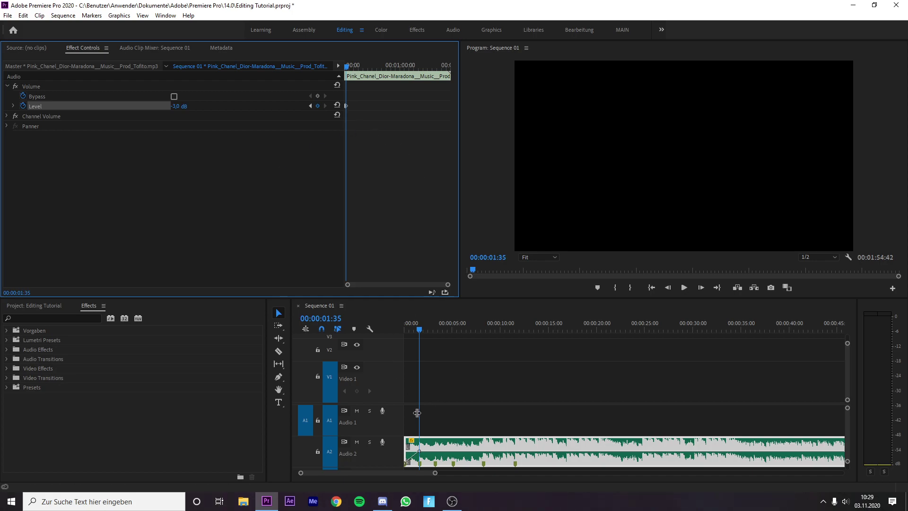
- Smooth the music's fade-in keyframe, bend the volume ramp into a curve, and play back the fade from the sequence start
{"action": "left_click", "coordinate": [349, 105]}
{"action": "right_click", "coordinate": [346, 107]}
{"action": "left_click", "coordinate": [376, 195]}
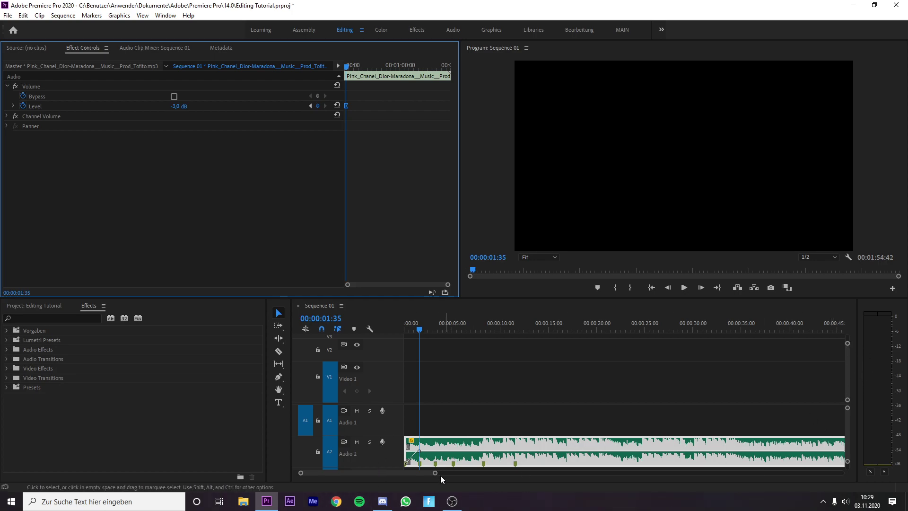
{"action": "scroll", "coordinate": [437, 475], "scroll_direction": "up", "scroll_amount": 5}
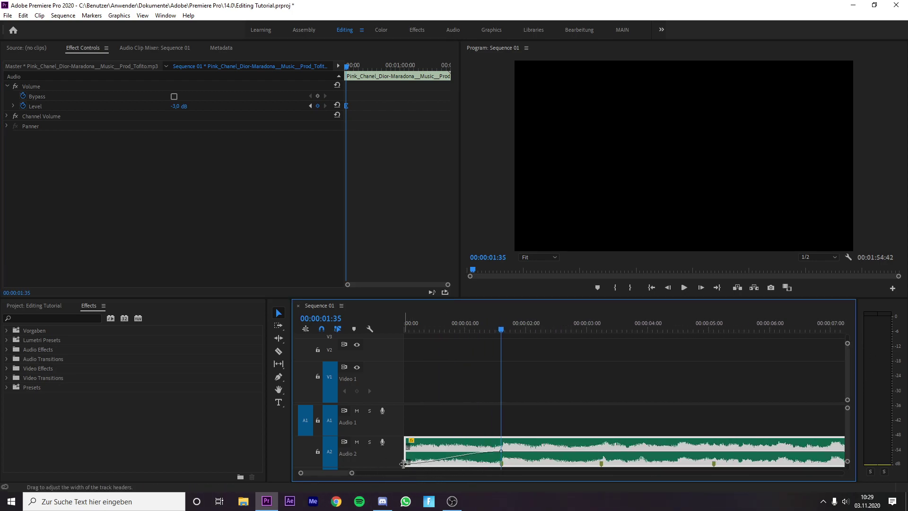
{"action": "left_click_drag", "start_coordinate": [487, 455], "coordinate": [454, 461]}
{"action": "left_click", "coordinate": [478, 410]}
{"action": "scroll", "coordinate": [478, 409], "scroll_direction": "down", "scroll_amount": 1}
{"action": "scroll", "coordinate": [476, 408], "scroll_direction": "down", "scroll_amount": 2}
{"action": "key", "text": "Home"}
{"action": "key", "text": "space"}
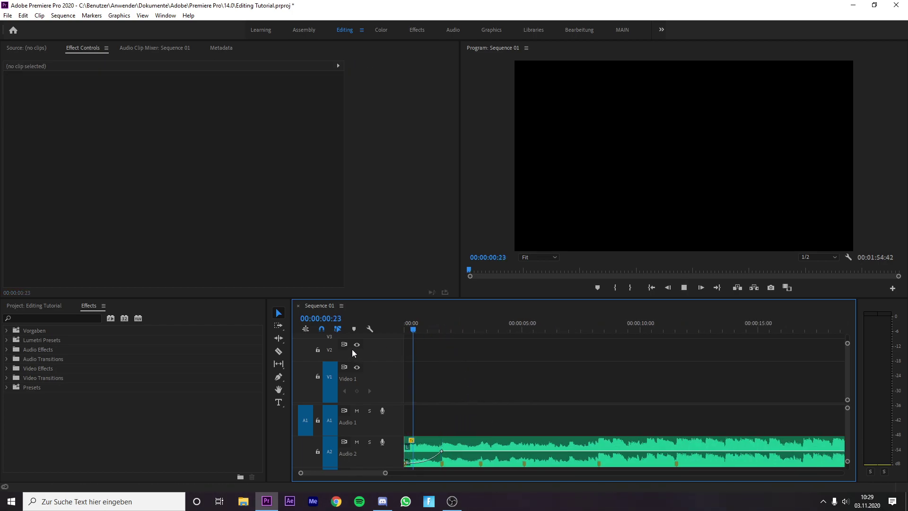
{"action": "key", "text": "space"}
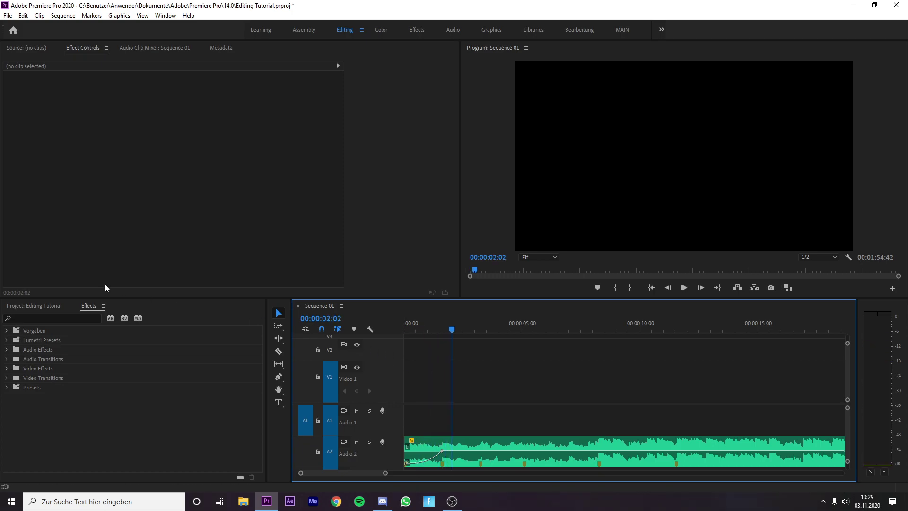
- Add 12.mp4 to video track 1 at the music's second marker and trim its end to the third marker at 00:00:03:14
{"action": "left_click", "coordinate": [43, 306]}
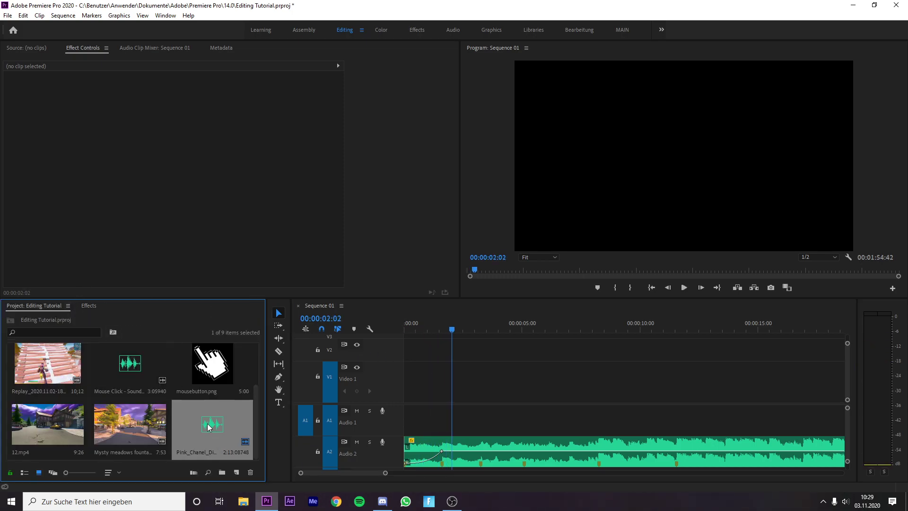
{"action": "left_click_drag", "start_coordinate": [47, 423], "coordinate": [480, 331]}
{"action": "left_click_drag", "start_coordinate": [664, 381], "coordinate": [480, 392]}
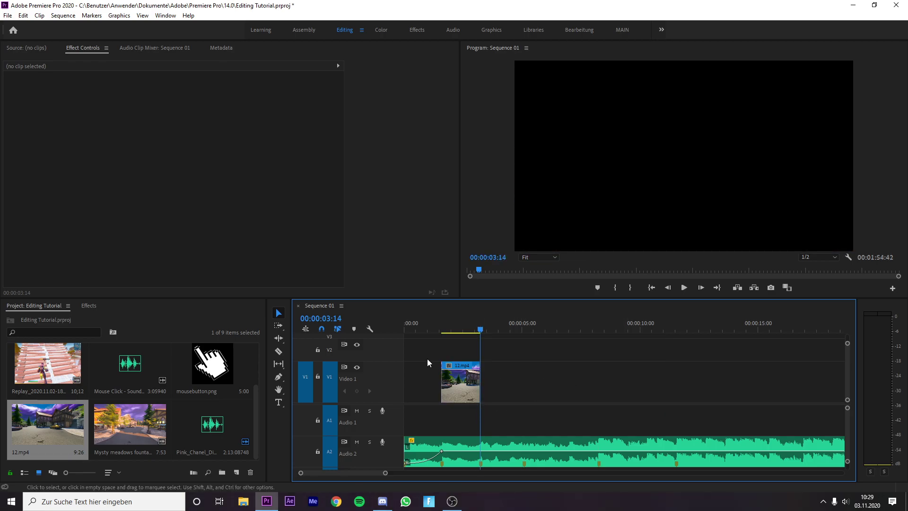
- Add the Mysty meadows fountain clip without its audio right after 12.mp4 and trim its end to the marker at 00:00:05:04
{"action": "left_click_drag", "start_coordinate": [147, 430], "coordinate": [536, 382]}
{"action": "right_click", "coordinate": [537, 382]}
{"action": "left_click", "coordinate": [553, 181]}
{"action": "left_click", "coordinate": [564, 413]}
{"action": "key", "text": "Delete"}
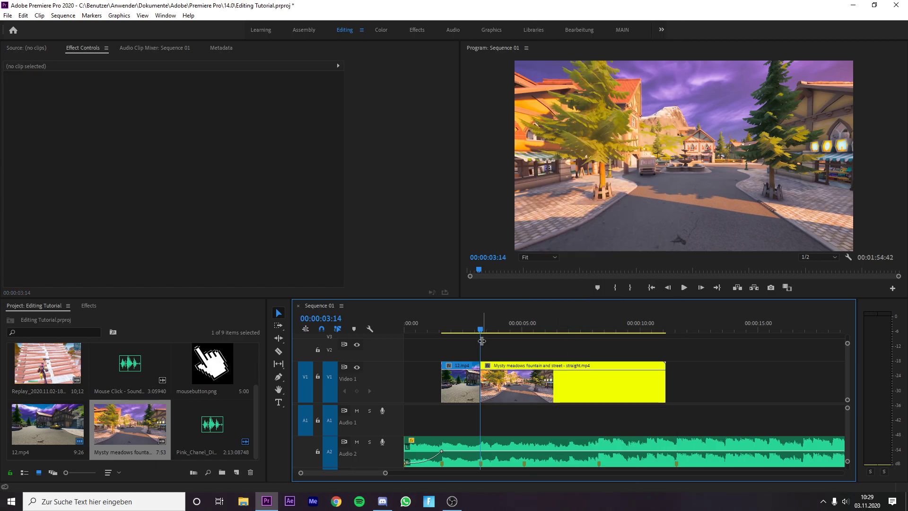
{"action": "left_click_drag", "start_coordinate": [480, 331], "coordinate": [522, 333]}
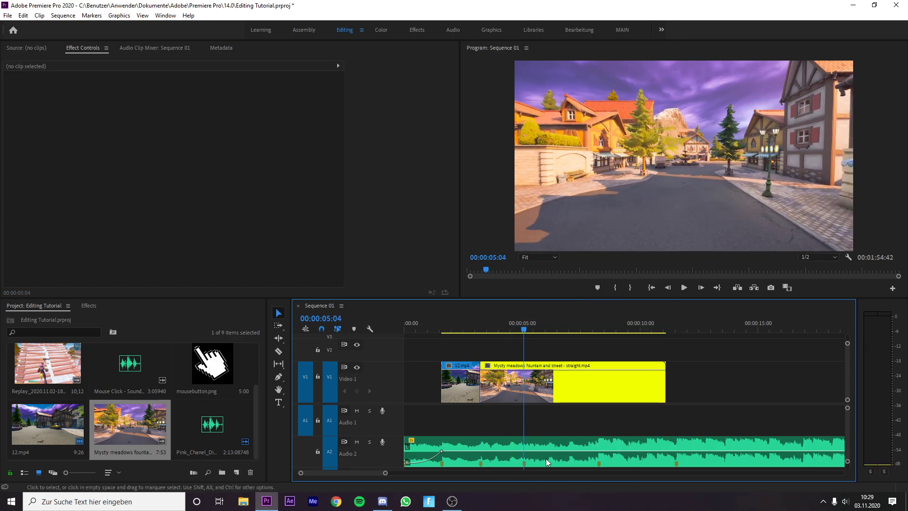
{"action": "left_click_drag", "start_coordinate": [665, 399], "coordinate": [527, 397]}
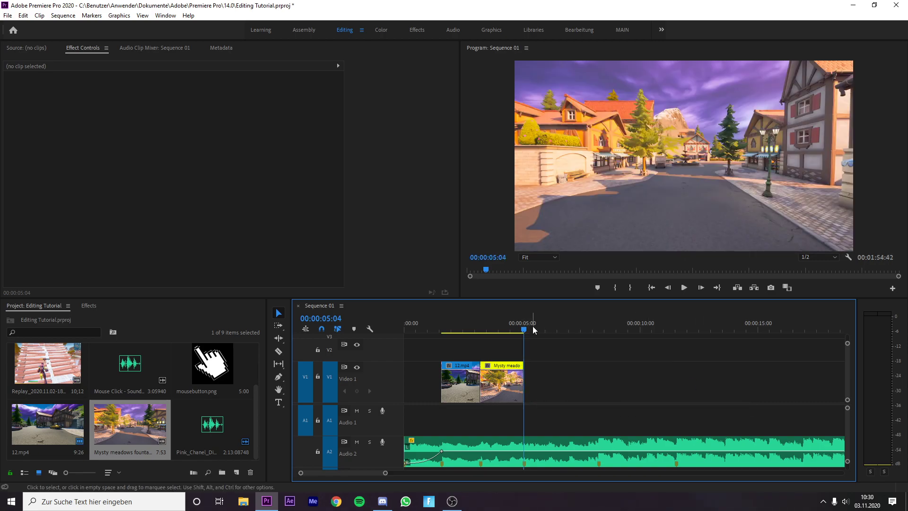
- Nest the 12.mp4 clip as a sequence named Cinematic1
{"action": "left_click", "coordinate": [467, 329]}
{"action": "left_click", "coordinate": [462, 380]}
{"action": "right_click", "coordinate": [461, 379]}
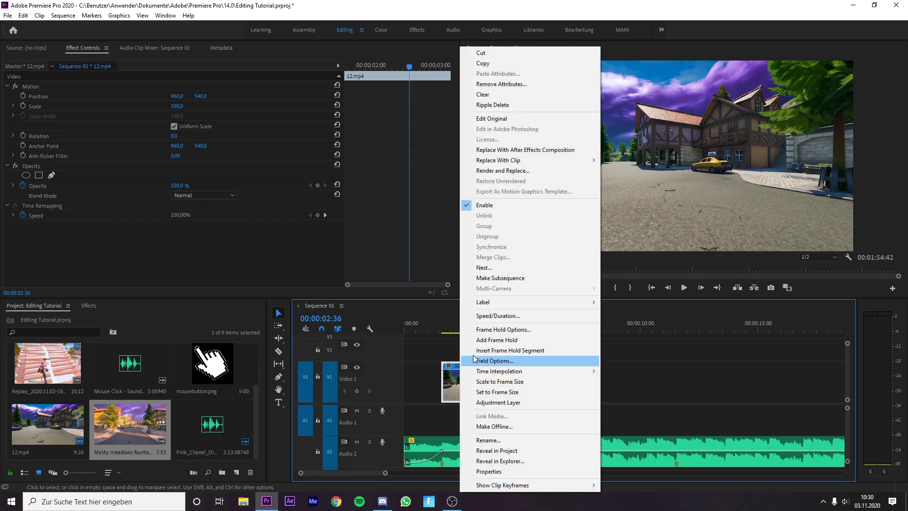
{"action": "left_click", "coordinate": [511, 268]}
{"action": "key", "text": "BackSpace"}
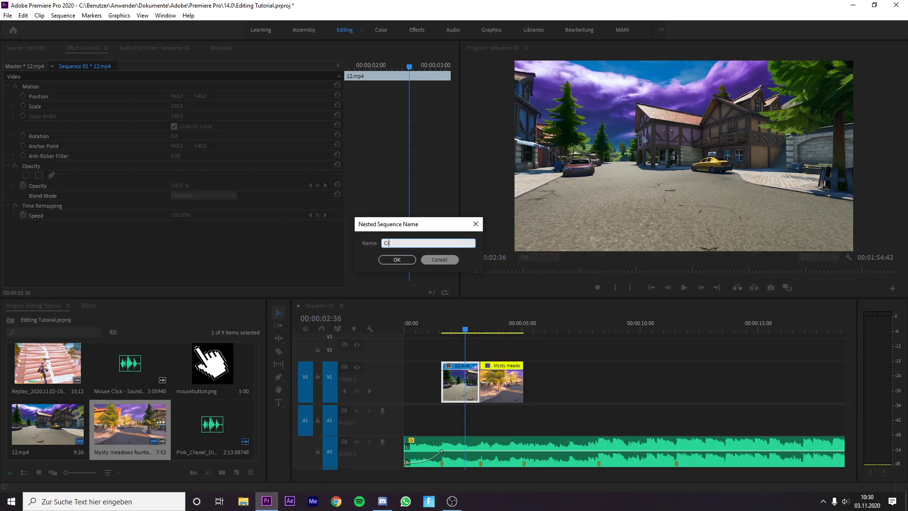
{"action": "type", "text": "Cinematic1"}
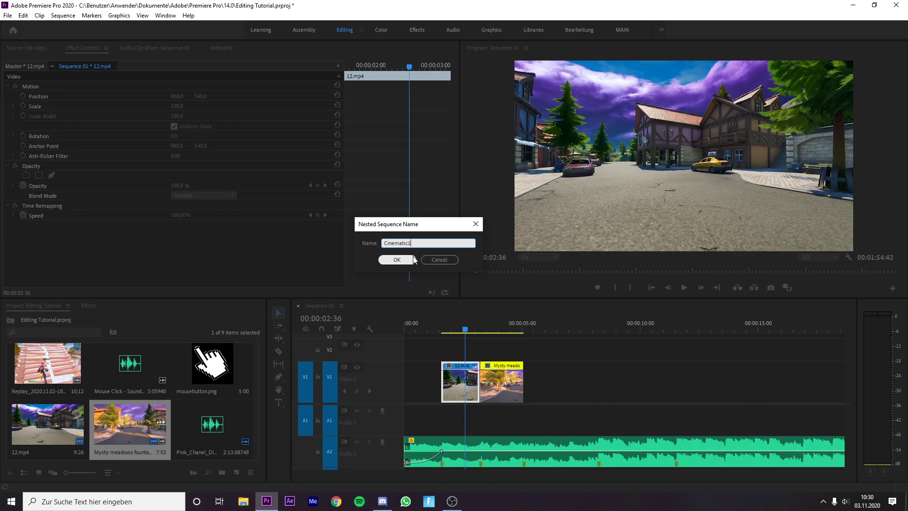
{"action": "left_click", "coordinate": [402, 259]}
- Nest the Mysty meadows clip as a sequence named Cinematic2
{"action": "left_click", "coordinate": [506, 372]}
{"action": "right_click", "coordinate": [509, 375]}
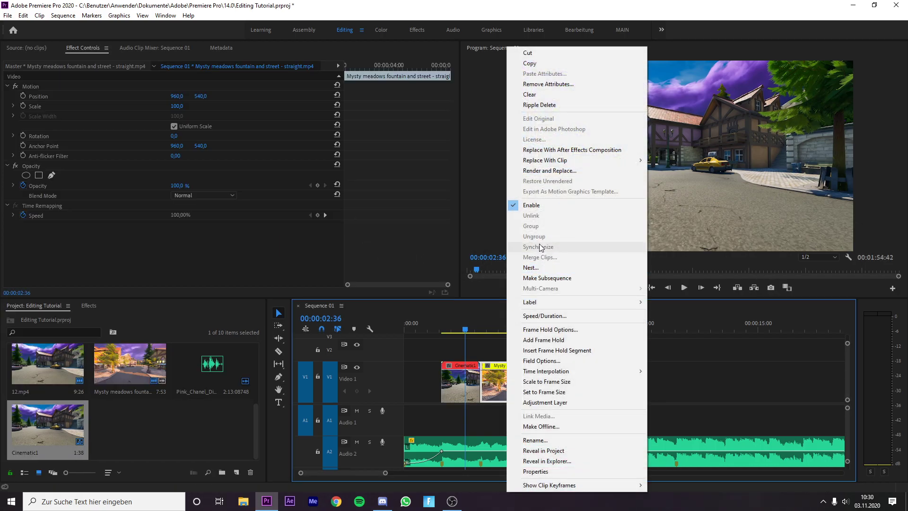
{"action": "left_click", "coordinate": [511, 268]}
{"action": "key", "text": "BackSpace"}
{"action": "type", "text": "Cinematic2"}
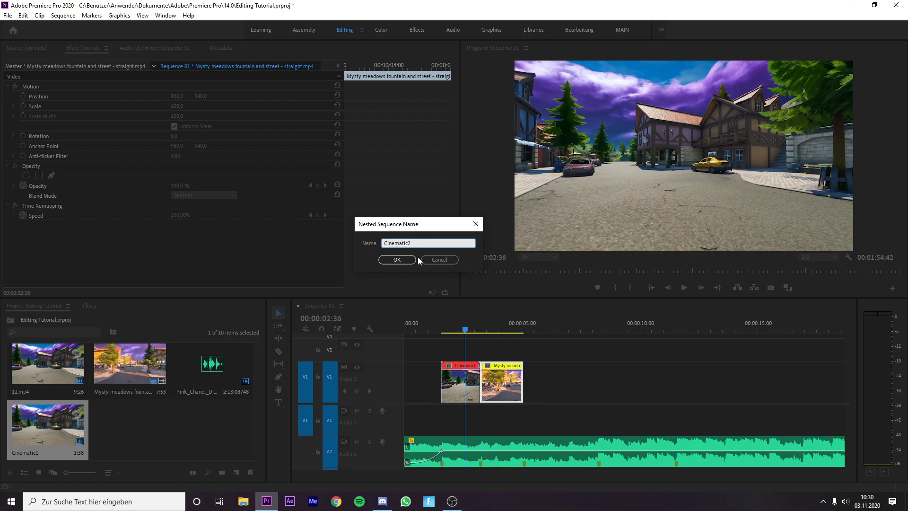
{"action": "left_click", "coordinate": [416, 259]}
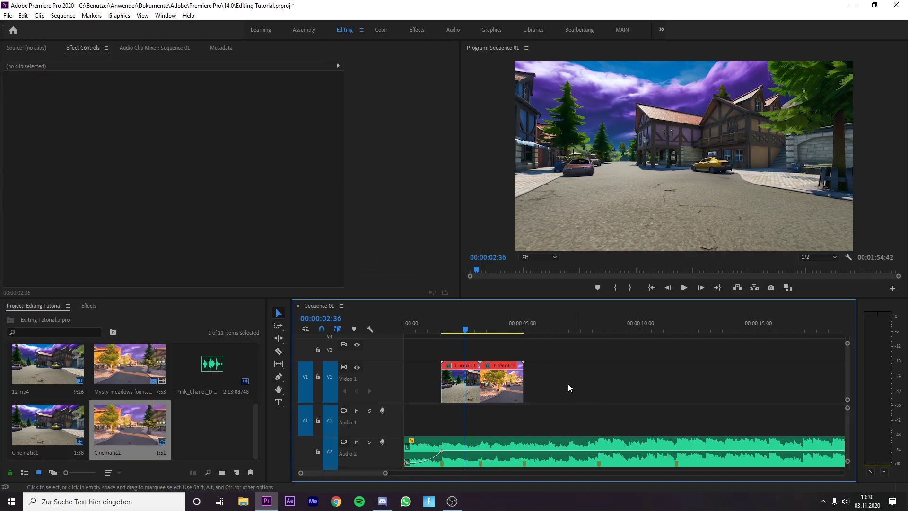
- Extend 12.mp4 to its full length inside the Cinematic1 nest and return to Sequence 01
{"action": "double_click", "coordinate": [467, 382]}
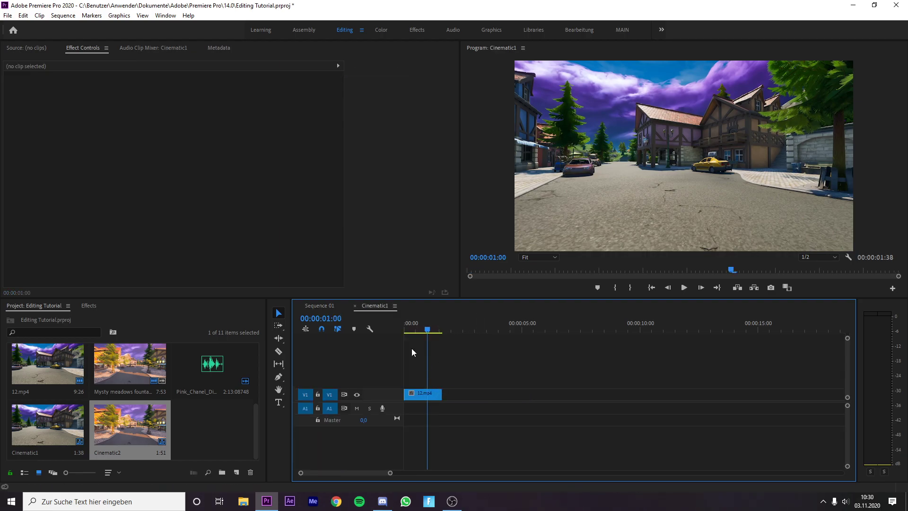
{"action": "left_click_drag", "start_coordinate": [446, 391], "coordinate": [733, 414]}
{"action": "left_click", "coordinate": [318, 305]}
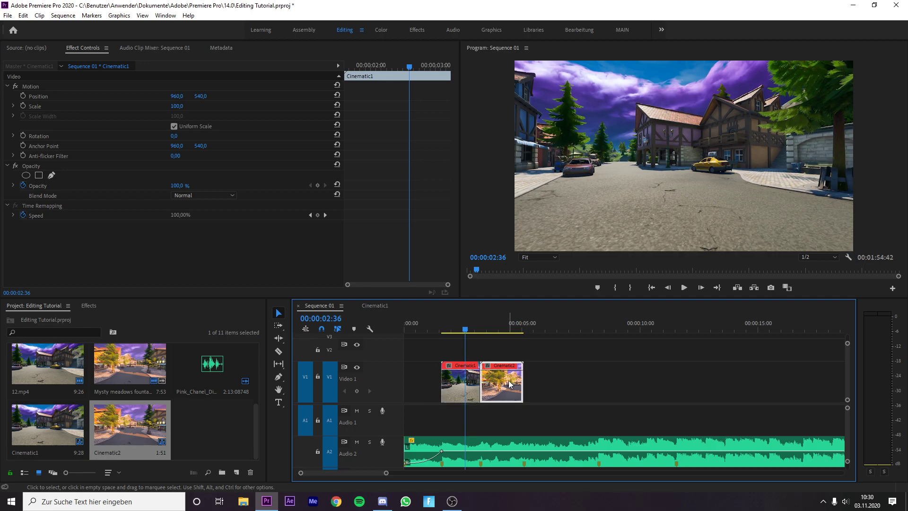
- Extend the Mysty meadows clip to its full length inside Cinematic2 and close both nested sequences
{"action": "double_click", "coordinate": [511, 384]}
{"action": "left_click_drag", "start_coordinate": [446, 392], "coordinate": [613, 394]}
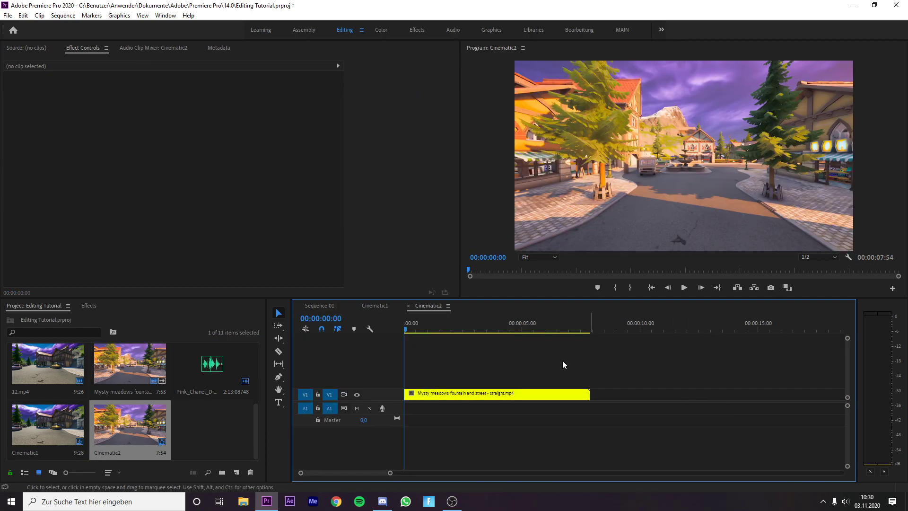
{"action": "left_click", "coordinate": [408, 306]}
{"action": "left_click", "coordinate": [355, 305]}
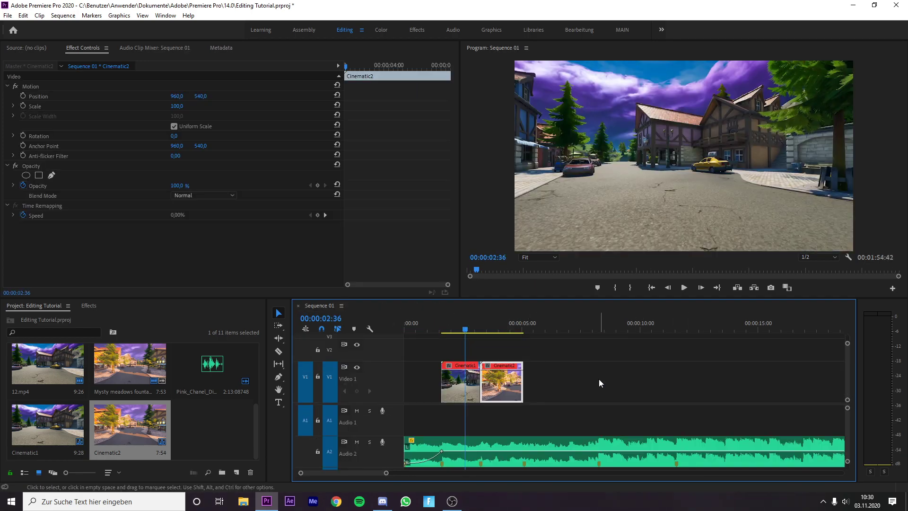
{"action": "left_click", "coordinate": [518, 353]}
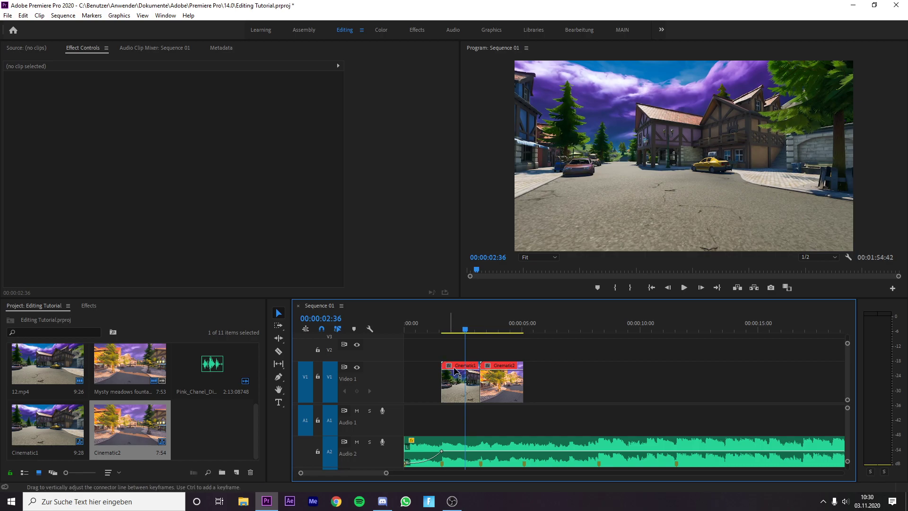
{"action": "left_click", "coordinate": [86, 307]}
{"action": "left_click", "coordinate": [63, 316]}
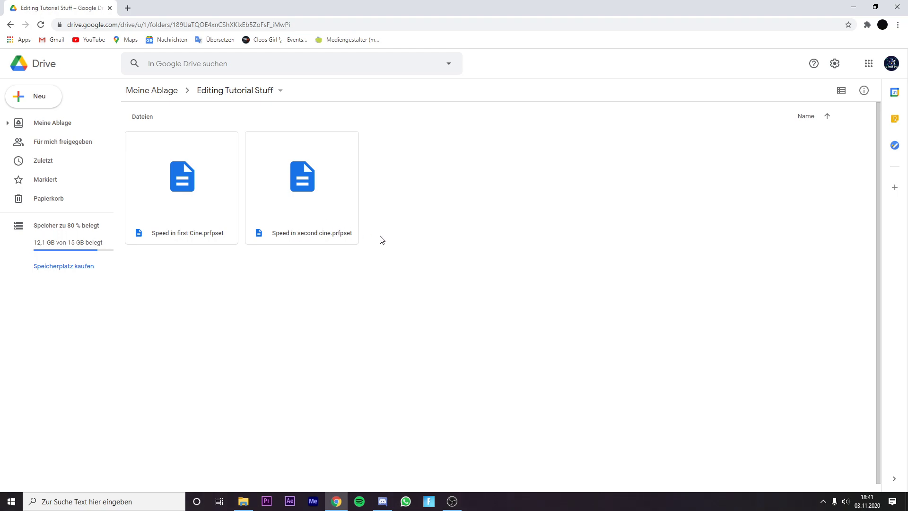
- Download the preset files Speed in second cine.prfpset and Speed in first Cine.prfpset from Google Drive
{"action": "left_click", "coordinate": [325, 212]}
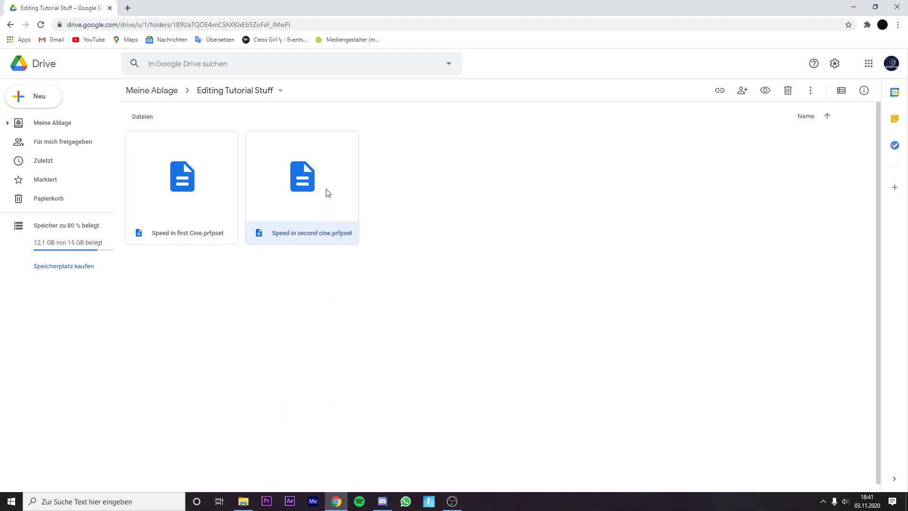
{"action": "right_click", "coordinate": [326, 191]}
{"action": "left_click", "coordinate": [378, 399]}
{"action": "left_click", "coordinate": [202, 196]}
{"action": "right_click", "coordinate": [202, 196]}
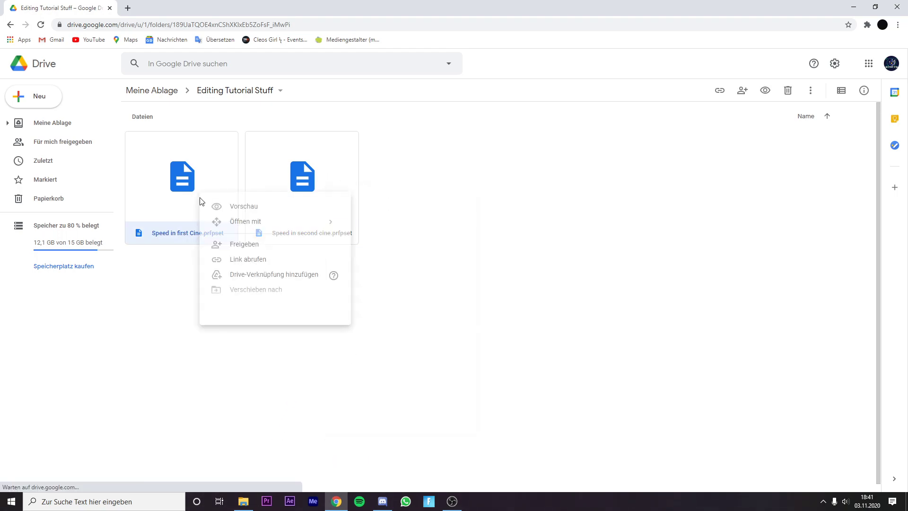
{"action": "left_click", "coordinate": [262, 405]}
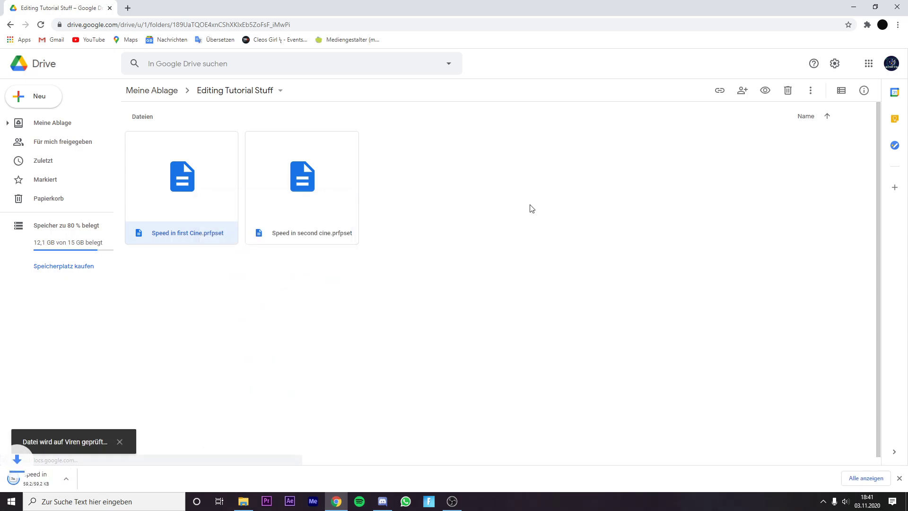
- Switch to Adobe Premiere Pro and open the recent project test1
{"action": "left_click", "coordinate": [266, 501]}
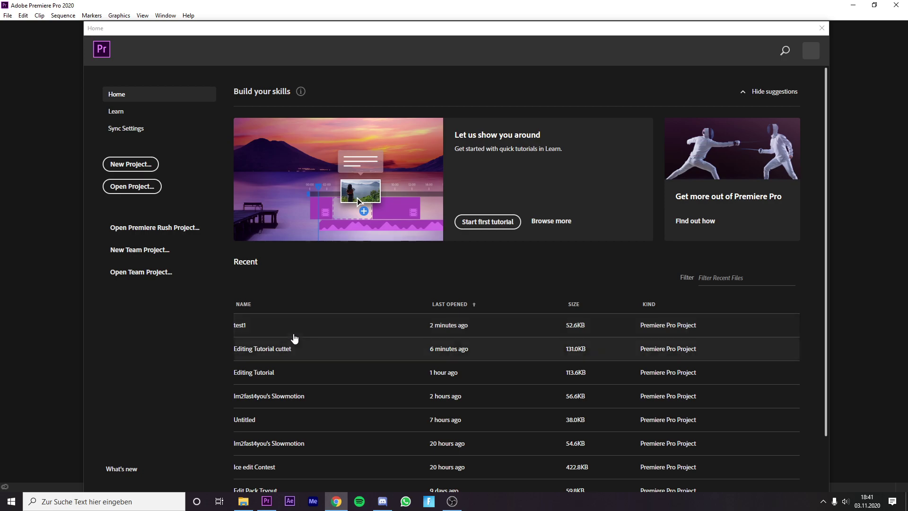
{"action": "left_click", "coordinate": [293, 334]}
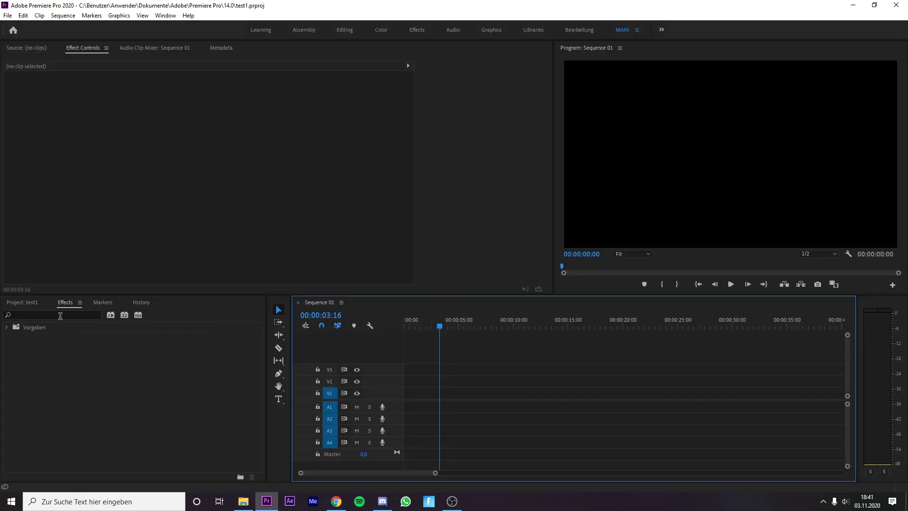
- Add 11.mp4 to the start of video track 1 in Sequence 01 and trim its end to 00:00:03:16
{"action": "left_click", "coordinate": [38, 304]}
{"action": "left_click_drag", "start_coordinate": [158, 387], "coordinate": [412, 399]}
{"action": "left_click", "coordinate": [528, 270]}
{"action": "left_click_drag", "start_coordinate": [648, 392], "coordinate": [439, 388]}
- Nest the trimmed 11.mp4 clip as a sequence, keeping the default name
{"action": "left_click_drag", "start_coordinate": [434, 472], "coordinate": [372, 472]}
{"action": "left_click_drag", "start_coordinate": [519, 323], "coordinate": [498, 323]}
{"action": "left_click", "coordinate": [453, 393]}
{"action": "right_click", "coordinate": [453, 394]}
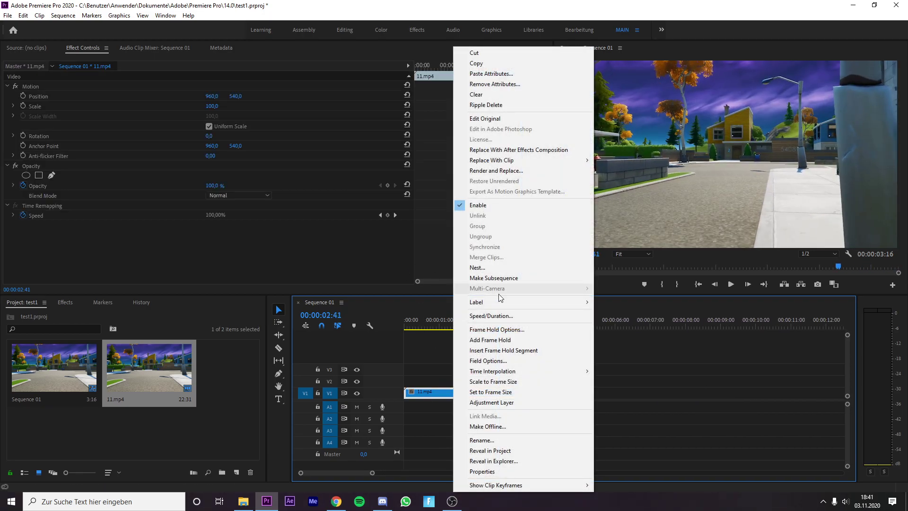
{"action": "left_click", "coordinate": [477, 264]}
{"action": "left_click", "coordinate": [431, 259]}
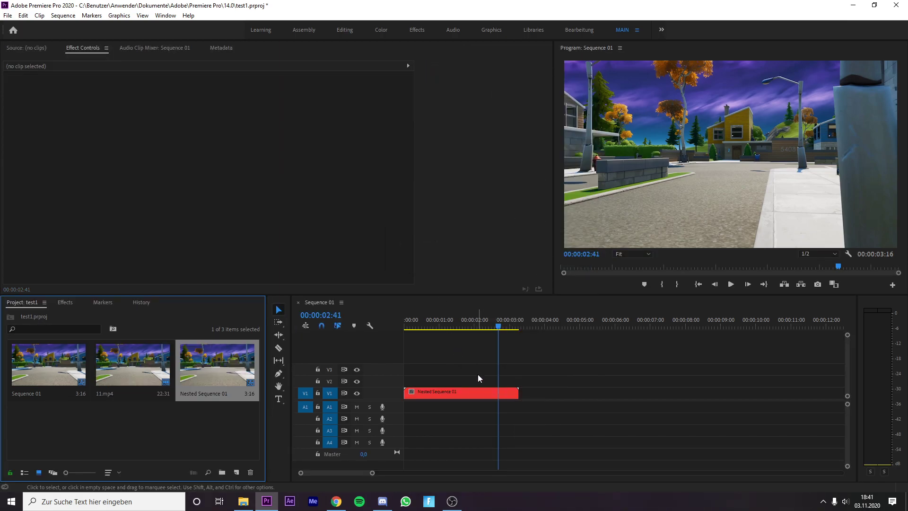
- Extend the 11.mp4 clip inside Nested Sequence 01 to a length of 11:54, return to Sequence 01 and play it briefly
{"action": "left_click", "coordinate": [491, 397]}
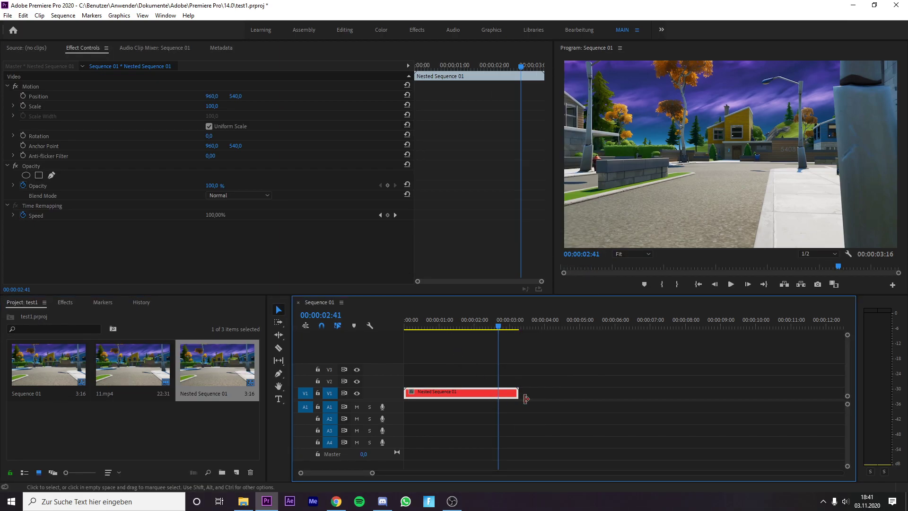
{"action": "key", "text": "shift+t"}
{"action": "double_click", "coordinate": [478, 393]}
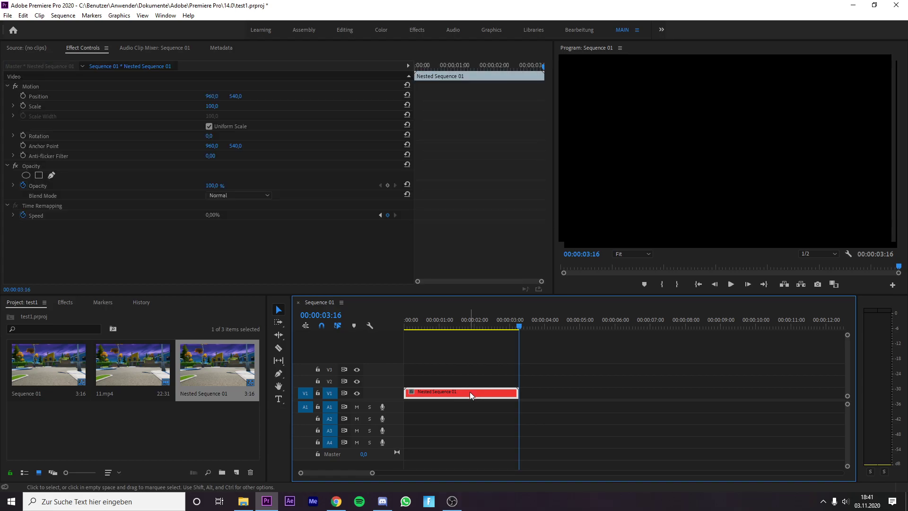
{"action": "left_click_drag", "start_coordinate": [521, 392], "coordinate": [822, 393]}
{"action": "left_click", "coordinate": [312, 305]}
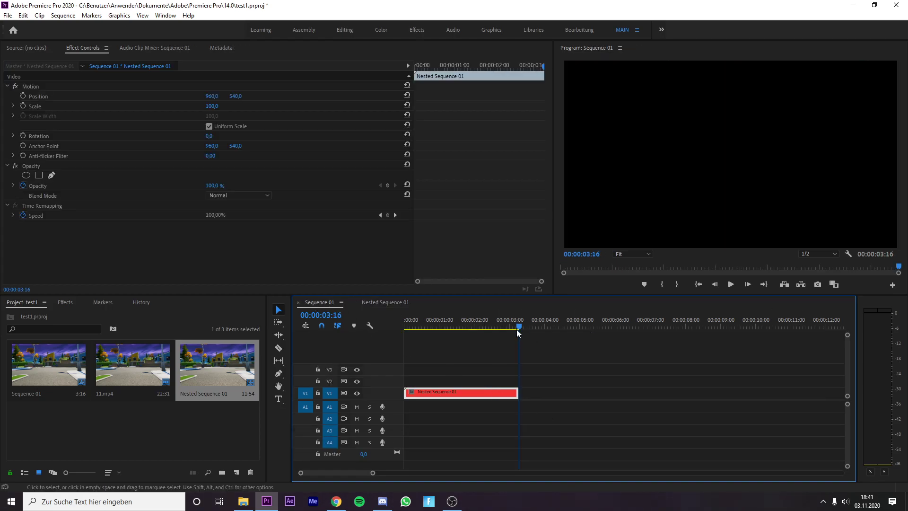
{"action": "key", "text": "space"}
{"action": "key", "text": "space"}
- Import the effect preset file Speed in first Cine.prfpset from the Downloads folder
{"action": "left_click", "coordinate": [65, 303]}
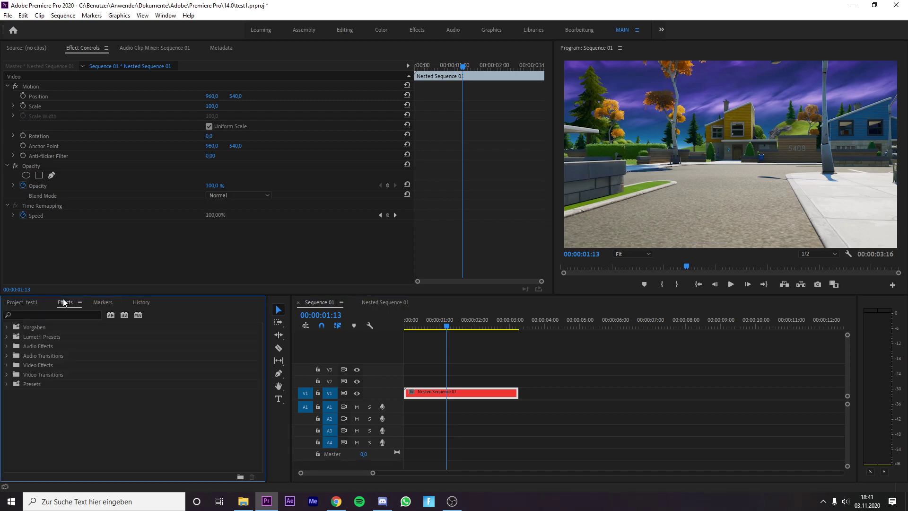
{"action": "left_click", "coordinate": [47, 384]}
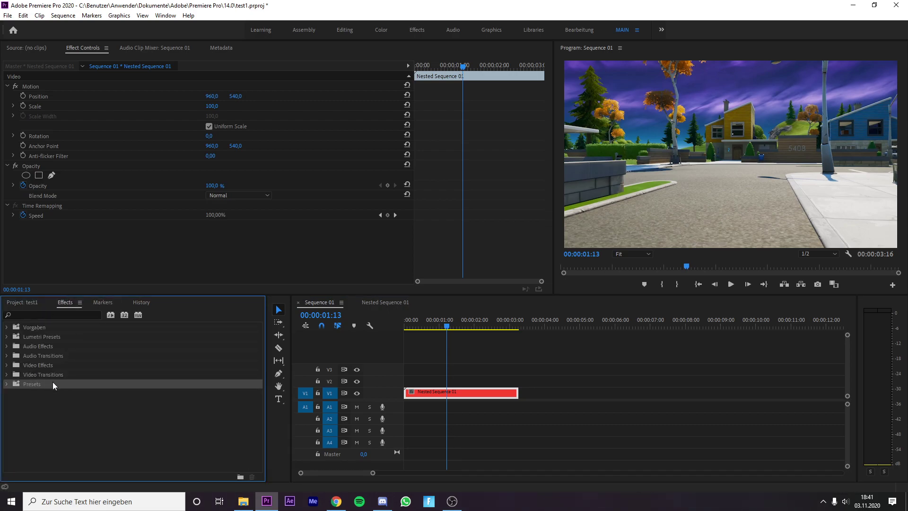
{"action": "right_click", "coordinate": [47, 382]}
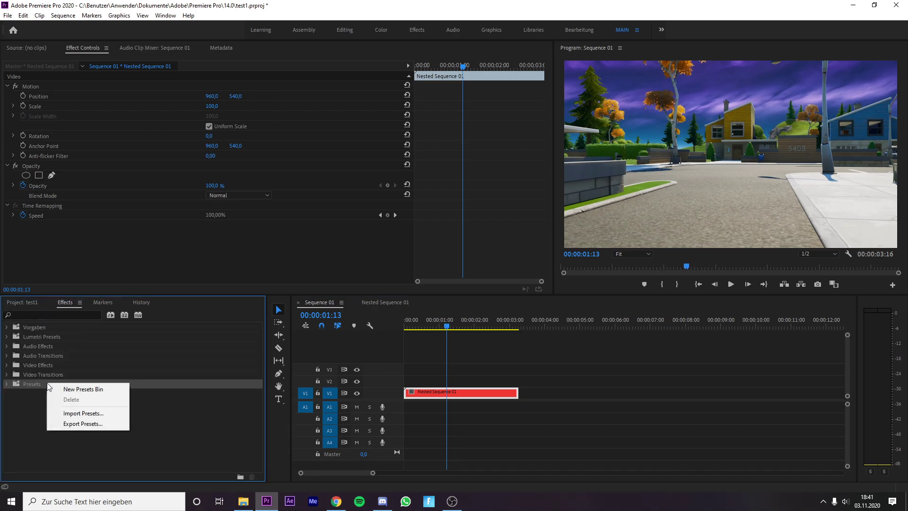
{"action": "left_click", "coordinate": [71, 412]}
{"action": "left_click", "coordinate": [42, 86]}
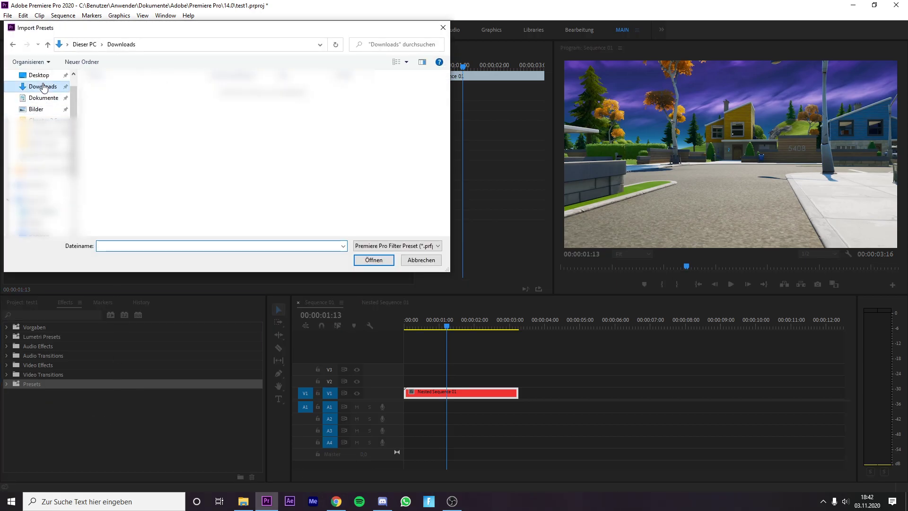
{"action": "left_click", "coordinate": [147, 103]}
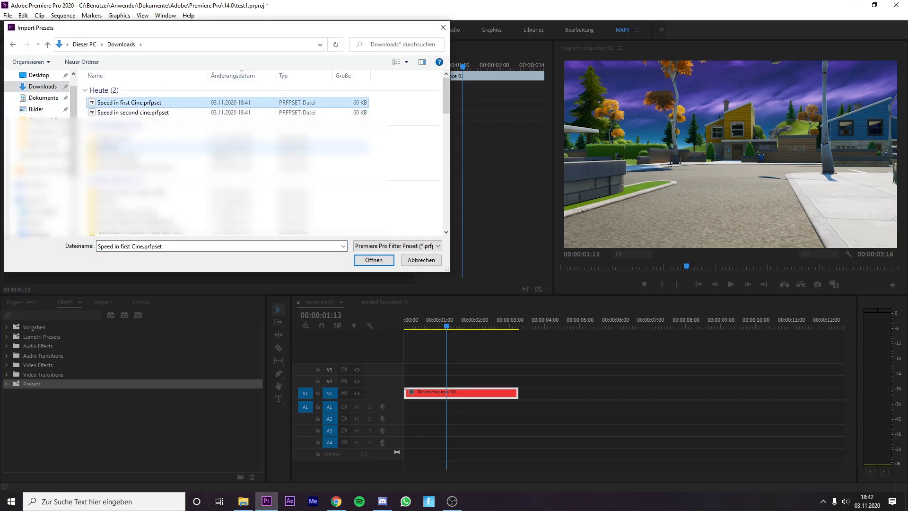
{"action": "left_click", "coordinate": [370, 260]}
- Import the effect preset file Speed in second cine.prfpset from the Downloads folder
{"action": "right_click", "coordinate": [57, 382]}
{"action": "left_click", "coordinate": [94, 410]}
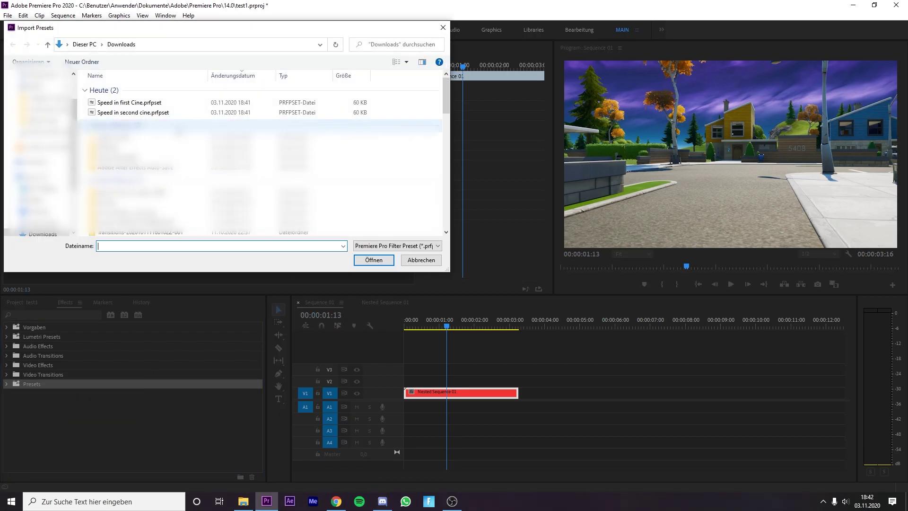
{"action": "left_click", "coordinate": [114, 113]}
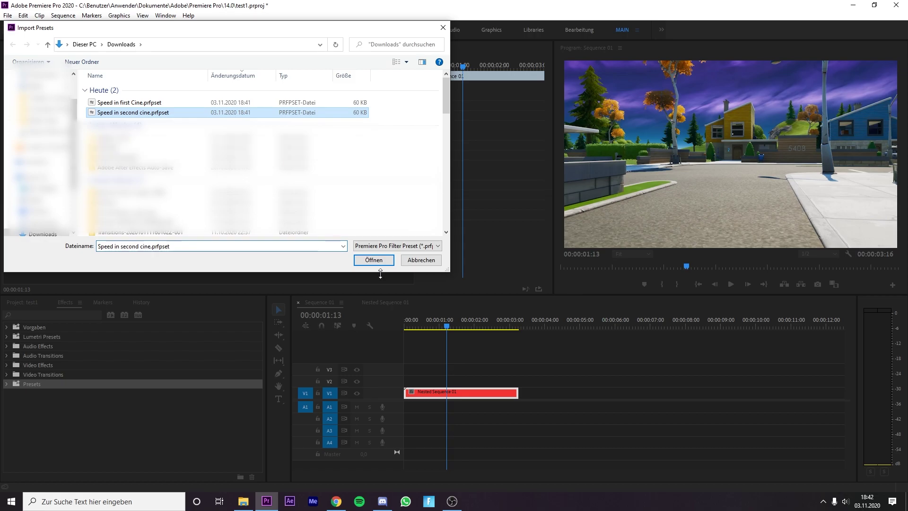
{"action": "left_click", "coordinate": [371, 259]}
- Apply the imported Speed in first cine_1 preset to the Nested Sequence 01 clip and show its Twixtor Speed % keyframes
{"action": "left_click", "coordinate": [6, 327]}
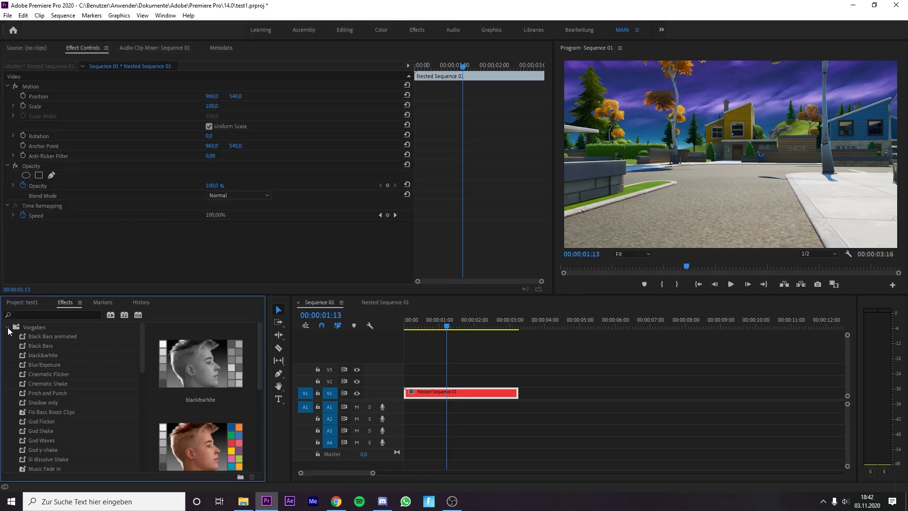
{"action": "scroll", "coordinate": [74, 367], "scroll_direction": "down", "scroll_amount": 5}
{"action": "scroll", "coordinate": [75, 390], "scroll_direction": "down", "scroll_amount": 1}
{"action": "left_click", "coordinate": [78, 411]}
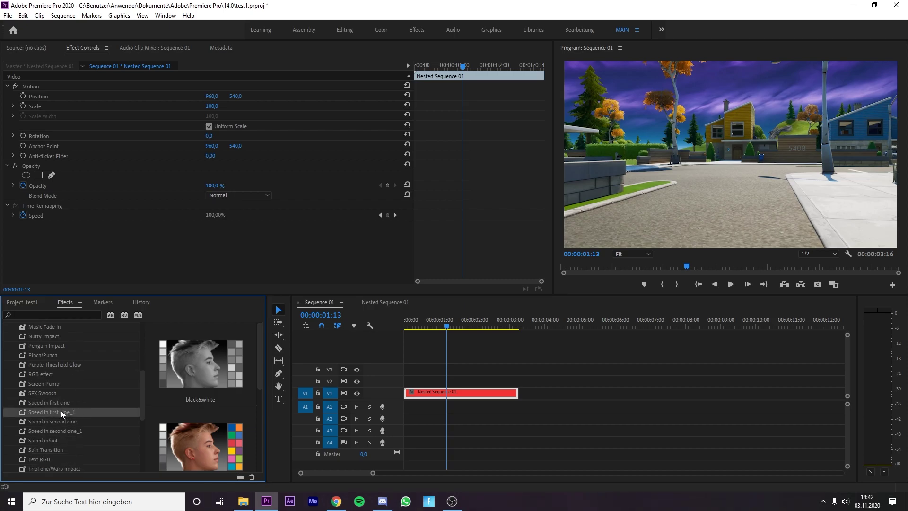
{"action": "left_click_drag", "start_coordinate": [67, 412], "coordinate": [474, 391]}
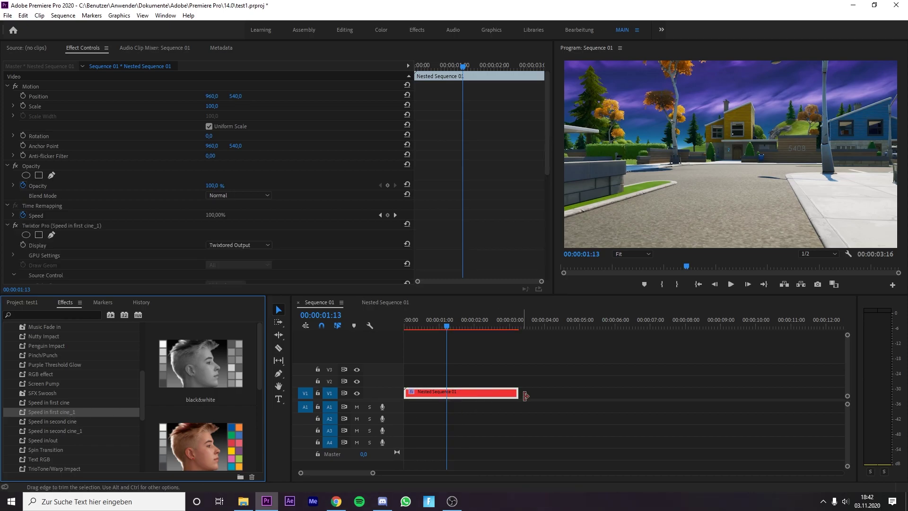
{"action": "scroll", "coordinate": [502, 168], "scroll_direction": "down", "scroll_amount": 10}
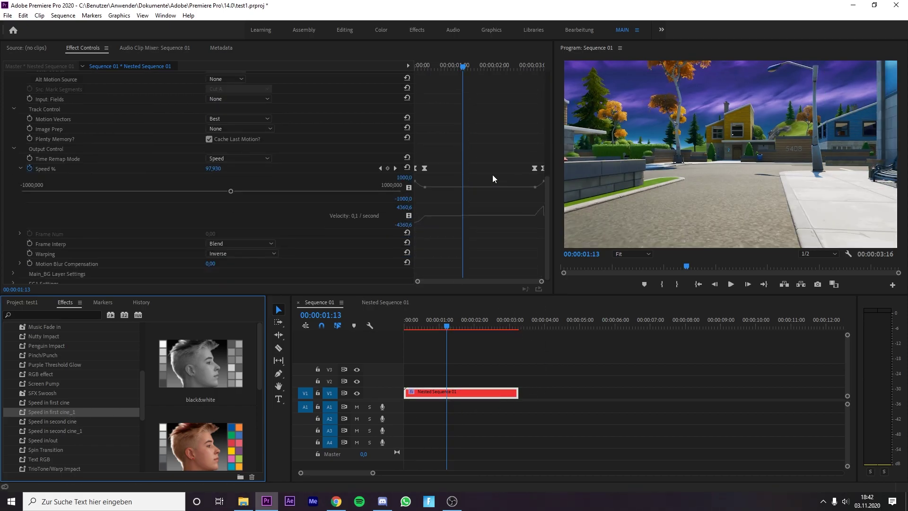
- Render Sequence 01 and play the speed-ramped clip from the start
{"action": "left_click_drag", "start_coordinate": [470, 64], "coordinate": [377, 81]}
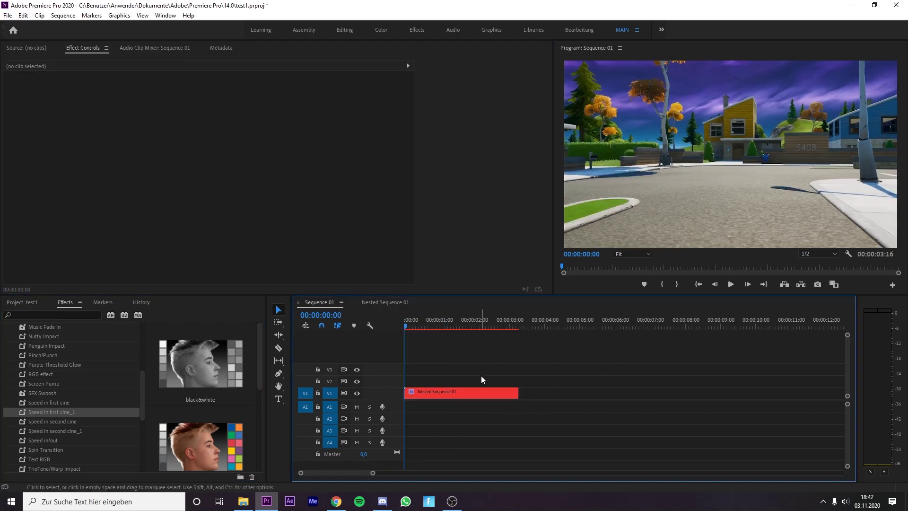
{"action": "key", "text": "Return"}
{"action": "key", "text": "Home"}
{"action": "key", "text": "space"}
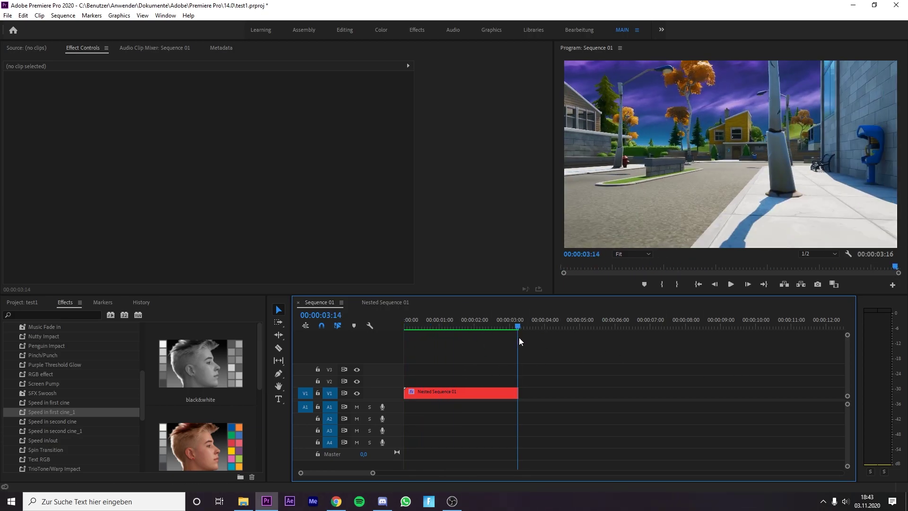
{"action": "key", "text": "space"}
{"action": "key", "text": "space"}
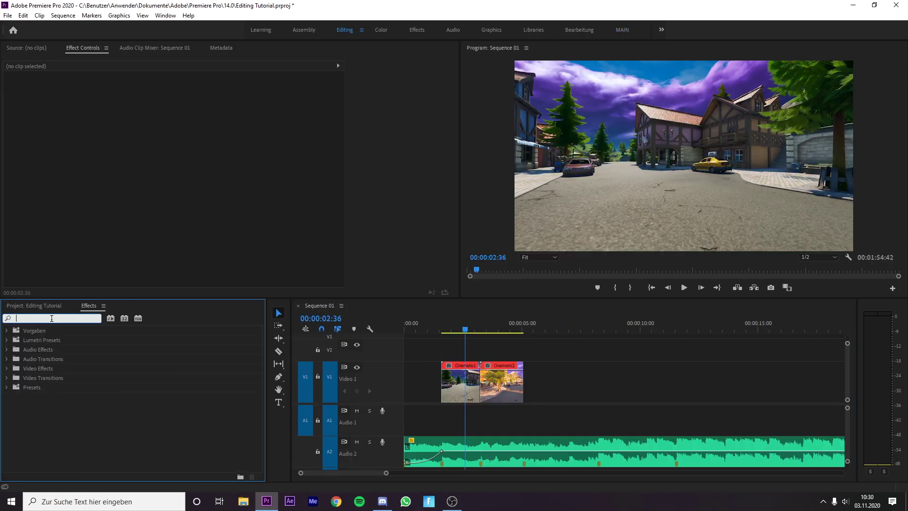
- In the Editing Tutorial project, apply Speed in first Cine to the Cinematic1 clip and Speed in second Cine to the Cinematic2 clip
{"action": "type", "text": "spee"}
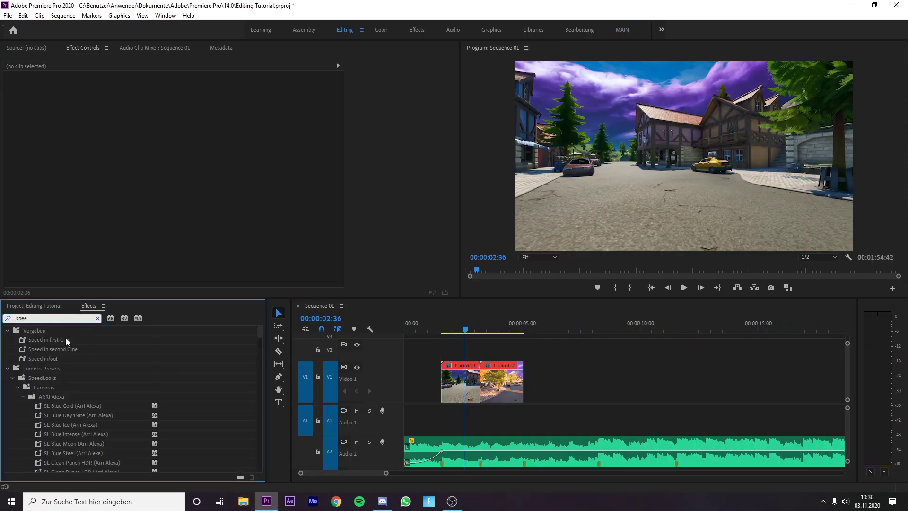
{"action": "left_click_drag", "start_coordinate": [66, 341], "coordinate": [473, 378]}
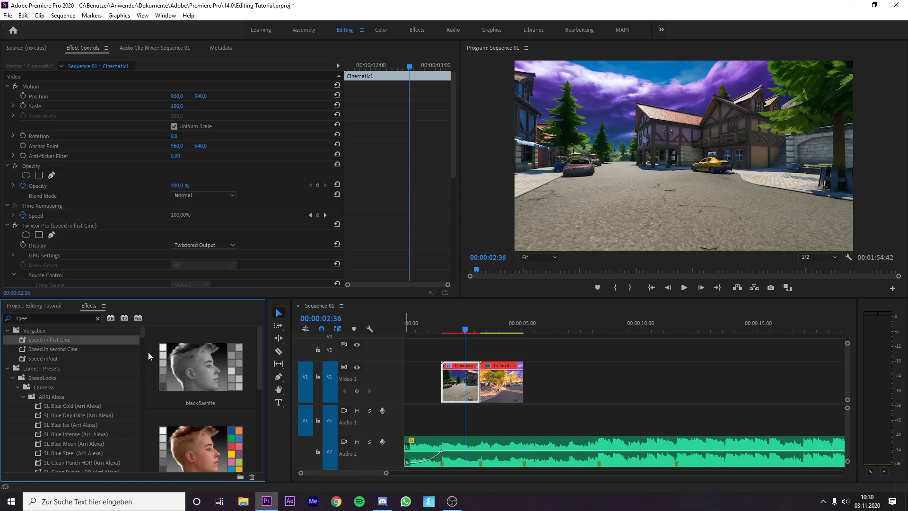
{"action": "left_click_drag", "start_coordinate": [71, 349], "coordinate": [516, 380]}
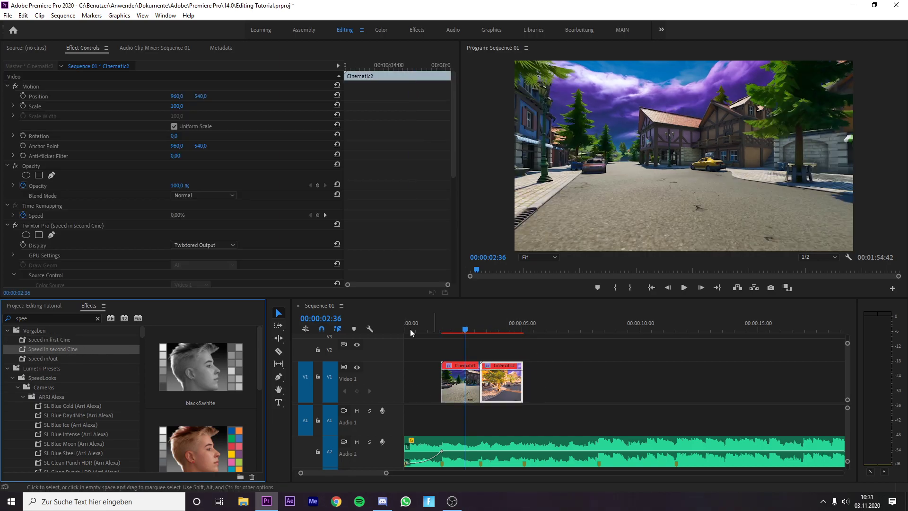
{"action": "left_click", "coordinate": [38, 306]}
{"action": "left_click", "coordinate": [461, 345]}
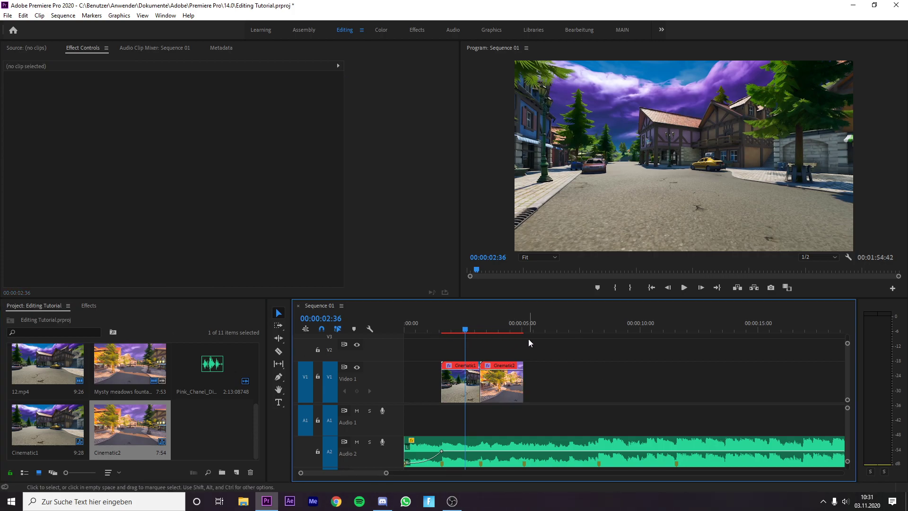
{"action": "left_click_drag", "start_coordinate": [464, 330], "coordinate": [438, 334]}
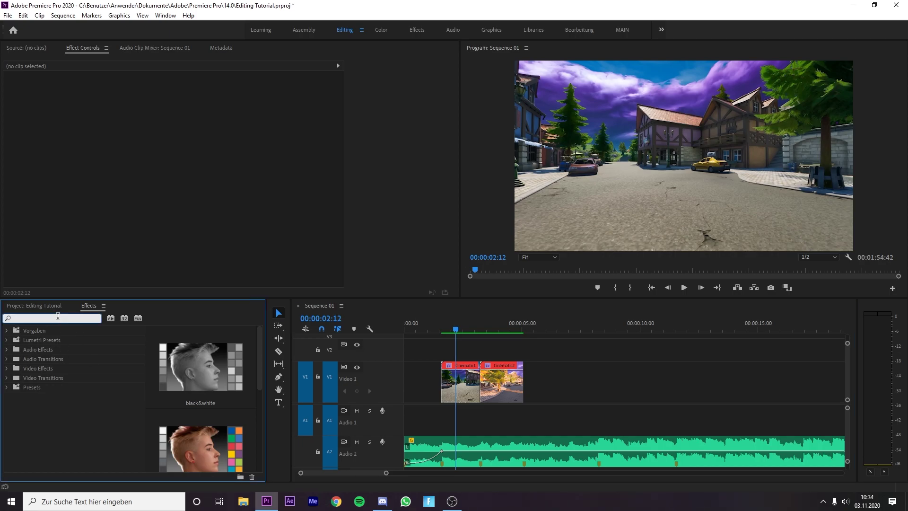
- Find the Cinematic Flicker preset and apply it to the Cinematic1 clip, showing its S_Flicker settings
{"action": "type", "text": "Cinemat"}
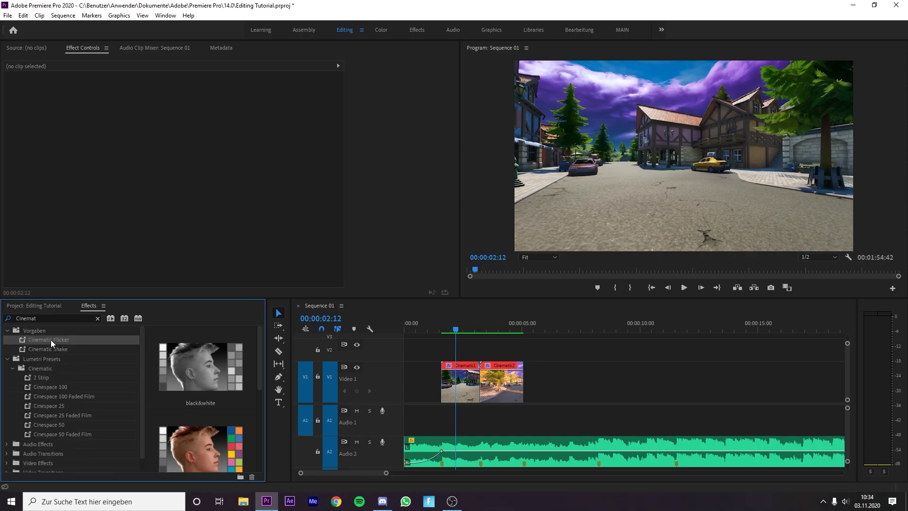
{"action": "left_click_drag", "start_coordinate": [53, 341], "coordinate": [458, 380]}
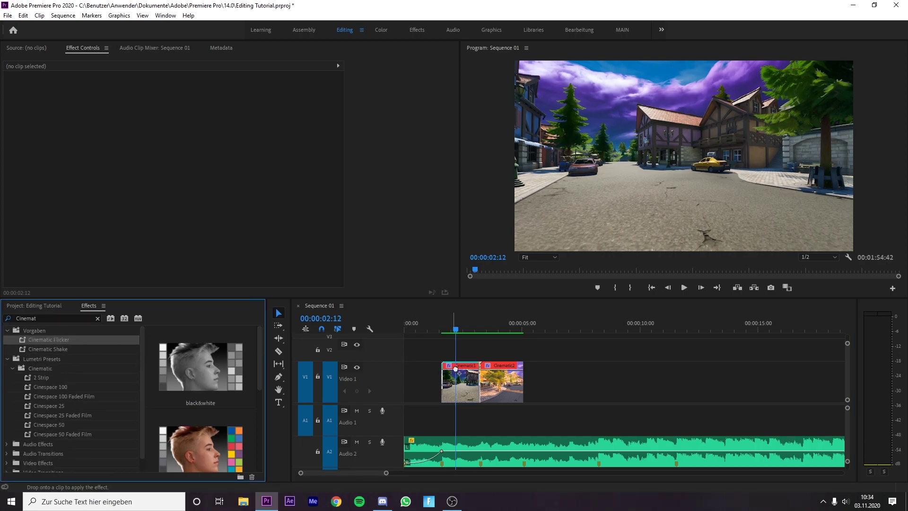
{"action": "scroll", "coordinate": [239, 219], "scroll_direction": "down", "scroll_amount": 10}
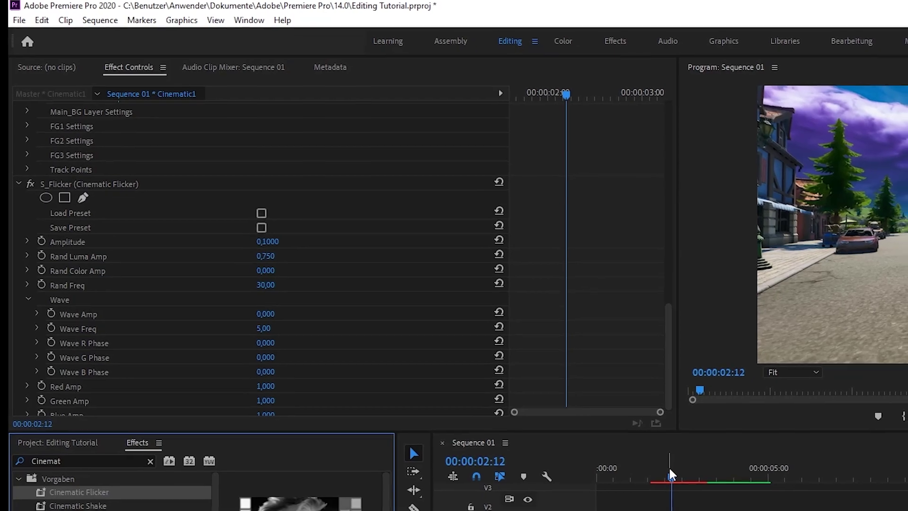
{"action": "left_click", "coordinate": [707, 491]}
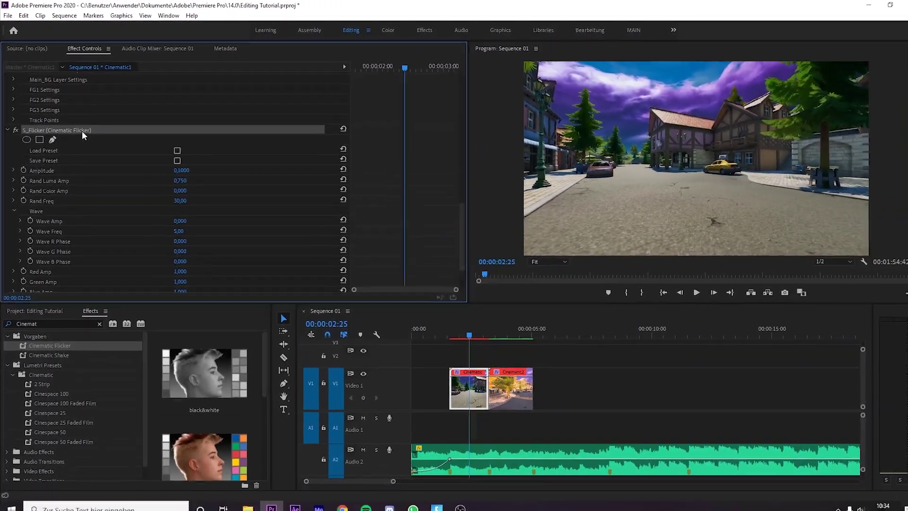
- Copy the S_Flicker effect from the Cinematic1 clip and paste it onto the Cinematic2 clip
{"action": "right_click", "coordinate": [103, 162]}
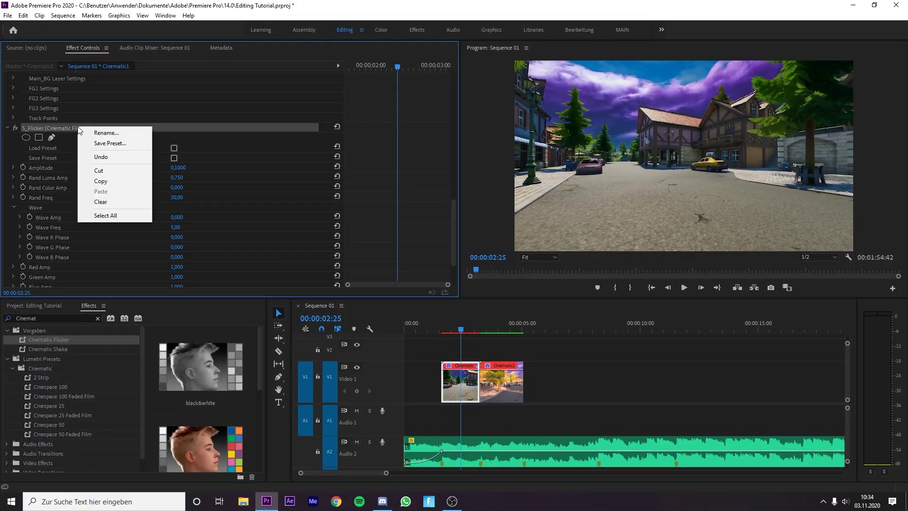
{"action": "left_click", "coordinate": [105, 181]}
{"action": "left_click", "coordinate": [500, 381]}
{"action": "scroll", "coordinate": [248, 238], "scroll_direction": "down", "scroll_amount": 3}
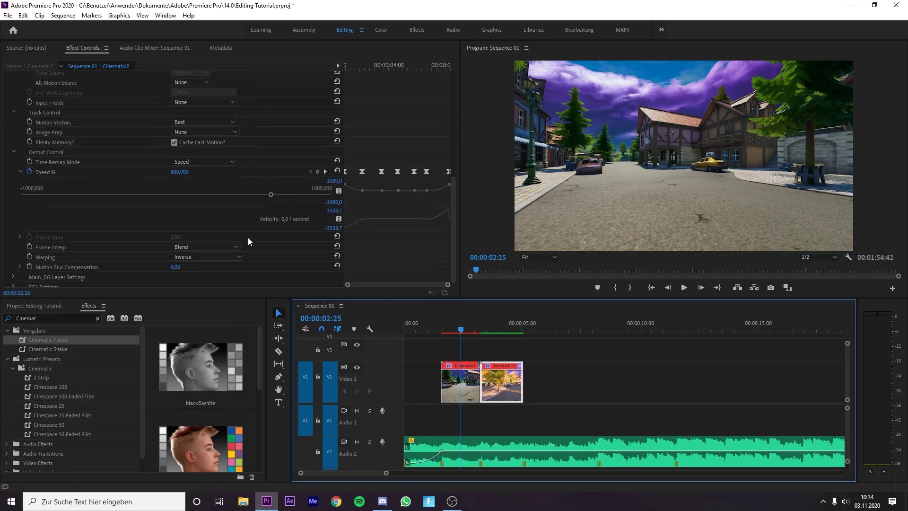
{"action": "key", "text": "ctrl+v"}
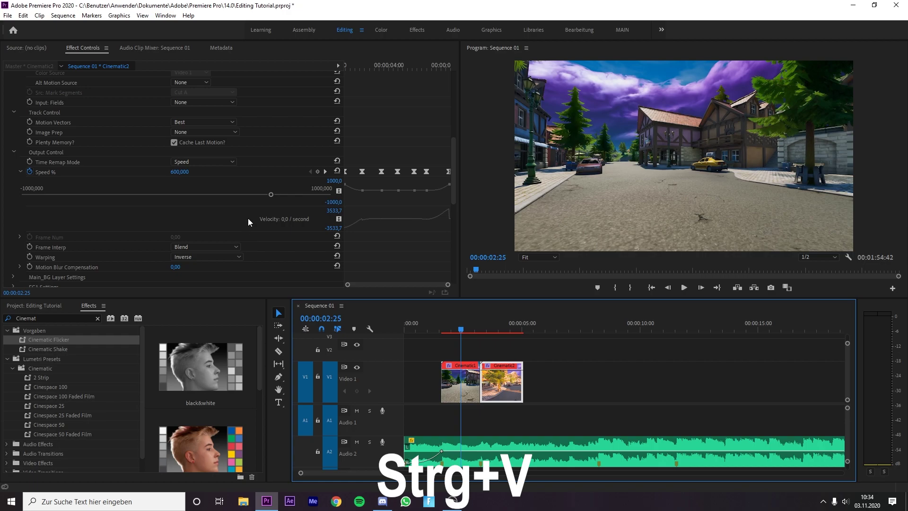
- Apply the Cinematic Shake preset to the Cinematic1 clip and review its S_Shake settings, including the X and Y Shake values
{"action": "left_click", "coordinate": [476, 378]}
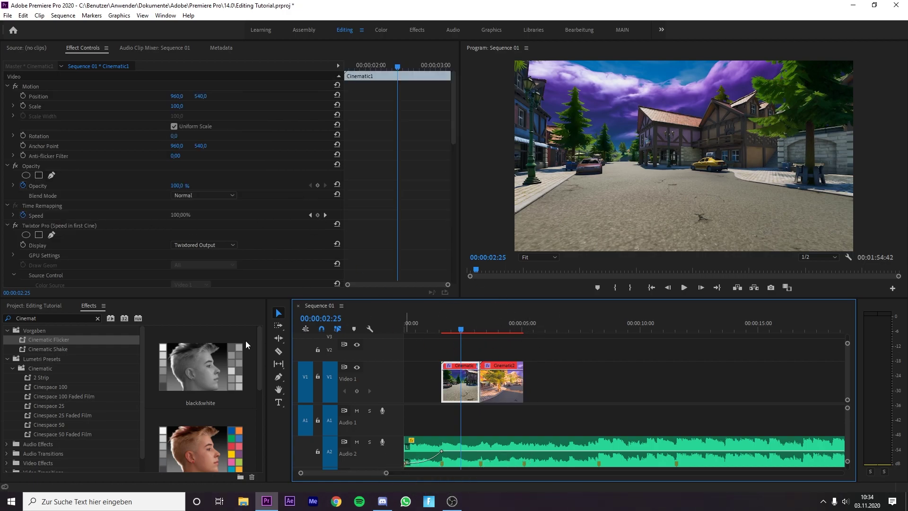
{"action": "left_click", "coordinate": [59, 348]}
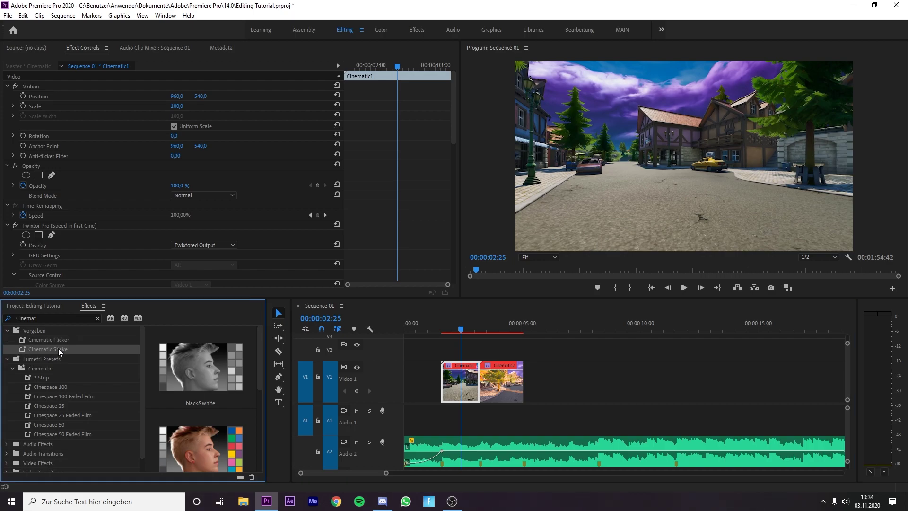
{"action": "left_click_drag", "start_coordinate": [70, 354], "coordinate": [462, 380]}
{"action": "scroll", "coordinate": [257, 242], "scroll_direction": "down", "scroll_amount": 5}
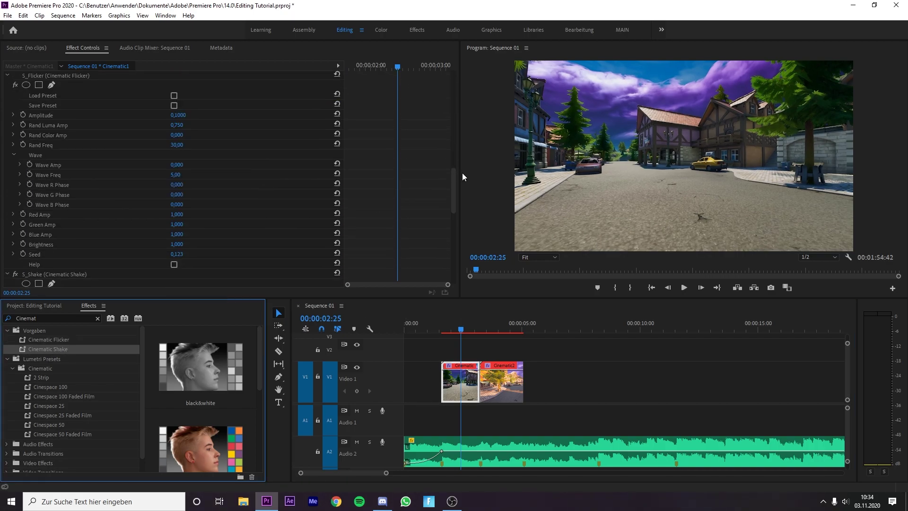
{"action": "left_click_drag", "start_coordinate": [452, 192], "coordinate": [454, 224]}
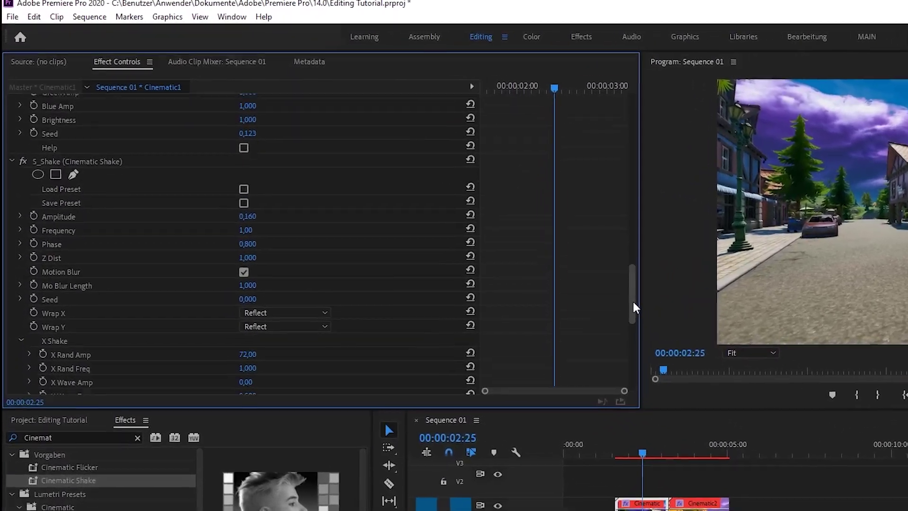
{"action": "left_click_drag", "start_coordinate": [634, 305], "coordinate": [635, 316]}
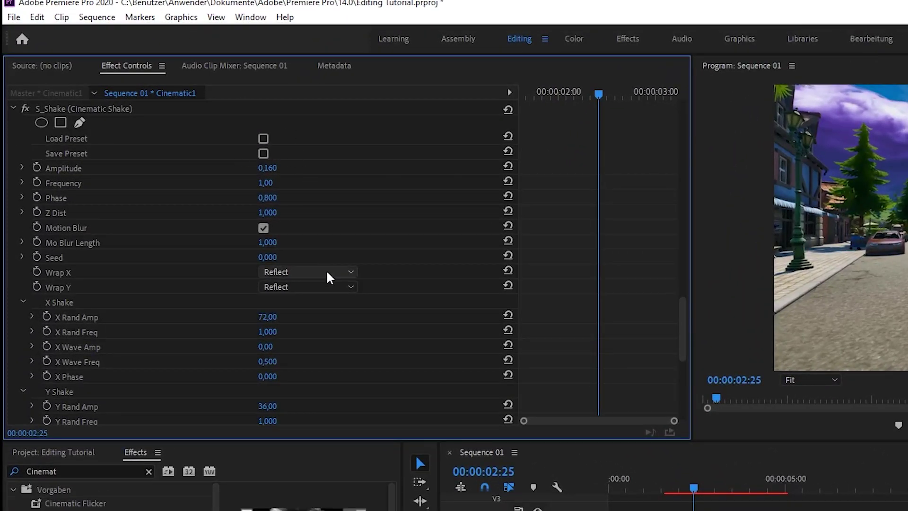
{"action": "scroll", "coordinate": [358, 256], "scroll_direction": "down", "scroll_amount": 3}
{"action": "scroll", "coordinate": [416, 251], "scroll_direction": "down", "scroll_amount": 1}
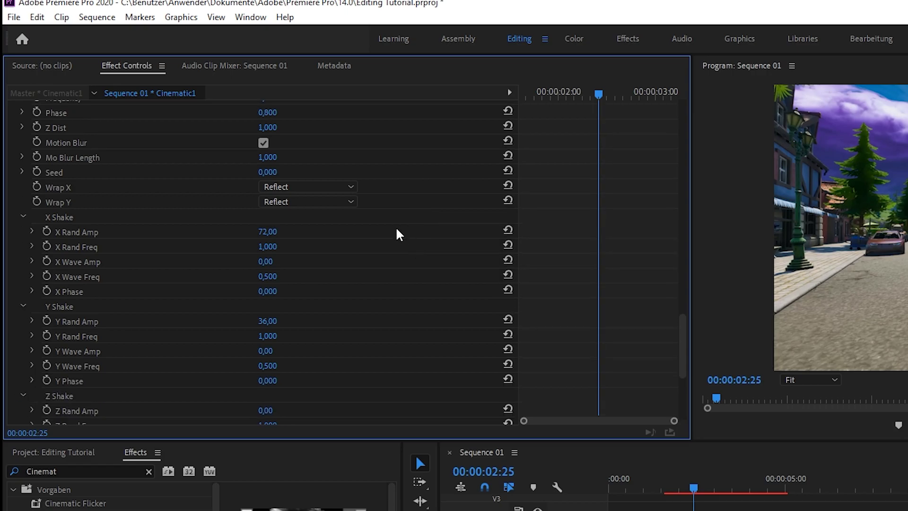
- Review the remaining S_Shake values on the Cinematic1 clip, then copy the effect onto the Cinematic2 clip
{"action": "scroll", "coordinate": [398, 233], "scroll_direction": "down", "scroll_amount": 2}
{"action": "scroll", "coordinate": [398, 233], "scroll_direction": "down", "scroll_amount": 2}
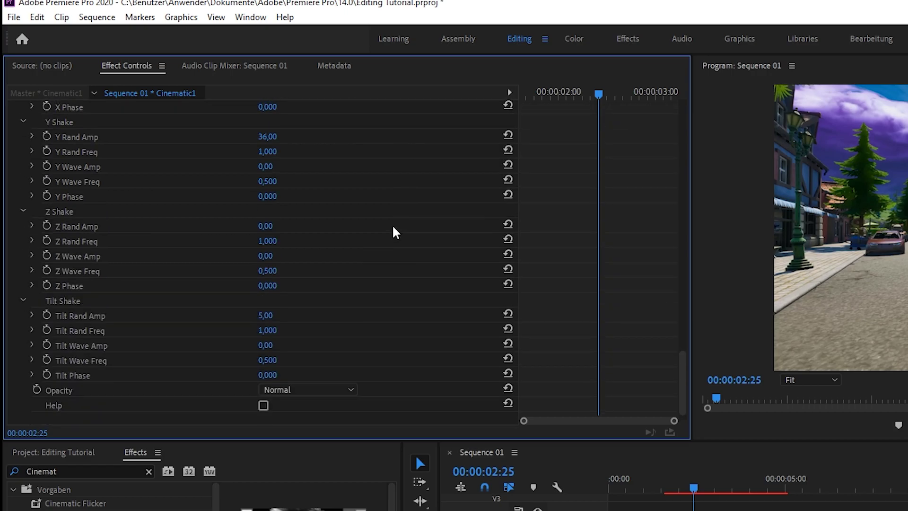
{"action": "scroll", "coordinate": [359, 262], "scroll_direction": "down", "scroll_amount": 1}
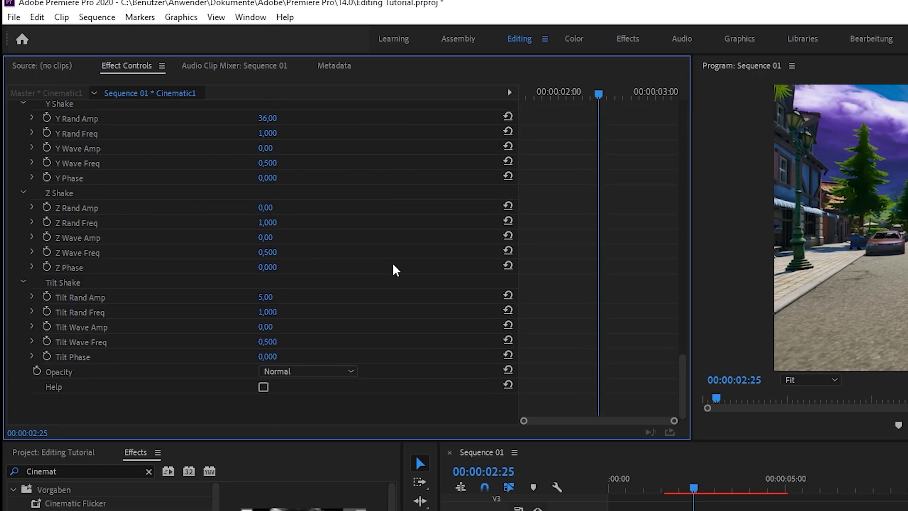
{"action": "scroll", "coordinate": [310, 203], "scroll_direction": "up", "scroll_amount": 5}
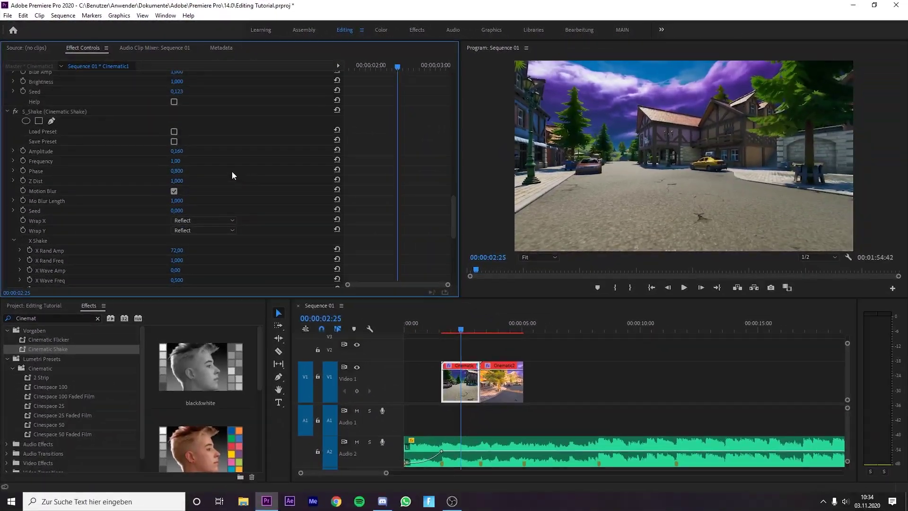
{"action": "right_click", "coordinate": [98, 108]}
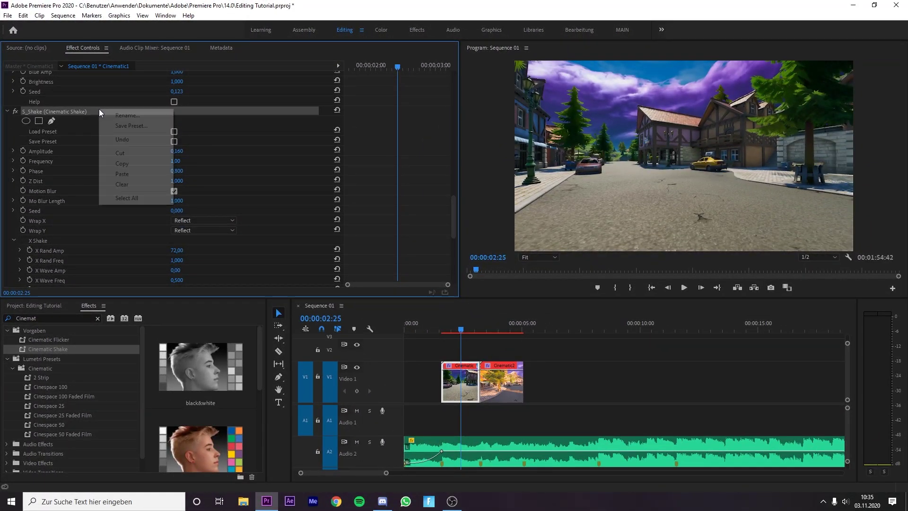
{"action": "left_click", "coordinate": [141, 166]}
{"action": "left_click", "coordinate": [503, 364]}
{"action": "scroll", "coordinate": [303, 227], "scroll_direction": "down", "scroll_amount": 10}
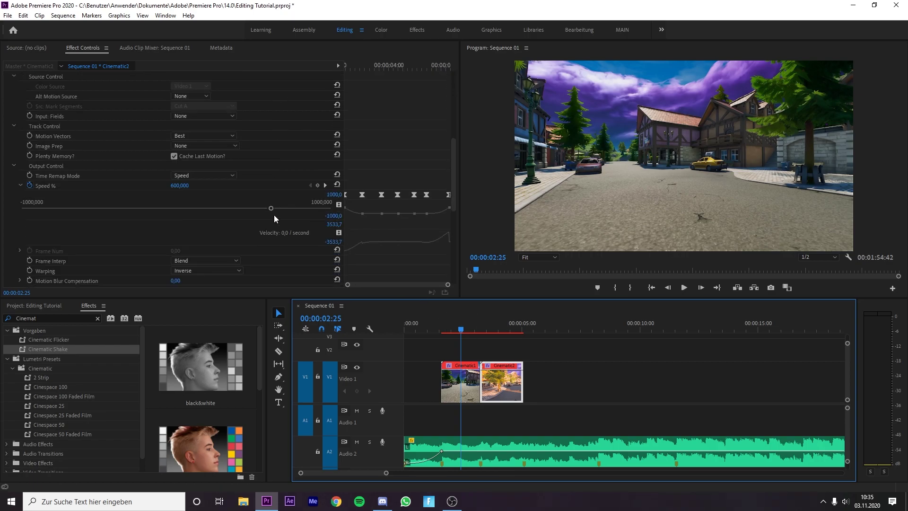
{"action": "scroll", "coordinate": [276, 215], "scroll_direction": "down", "scroll_amount": 3}
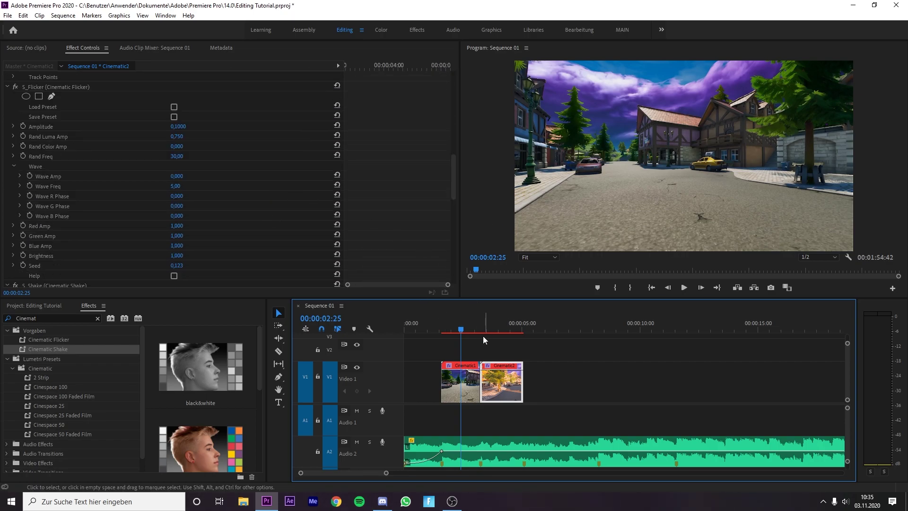
{"action": "mouse_move", "coordinate": [467, 329]}
{"action": "left_mouse_down"}
{"action": "mouse_move", "coordinate": [486, 334]}
{"action": "mouse_move", "coordinate": [463, 331]}
{"action": "left_mouse_up"}
{"action": "left_click", "coordinate": [614, 415]}
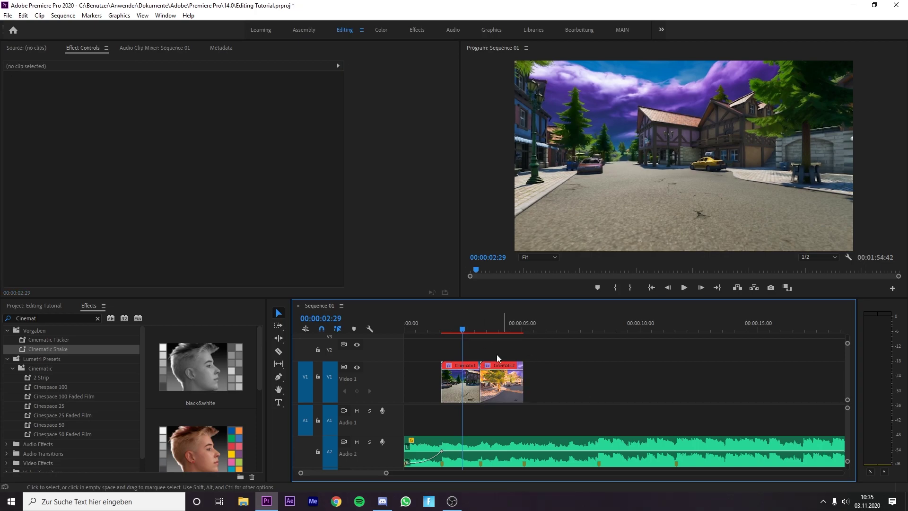
- Clear the effects search and add the text "highlights#1" over the video at 00:00:01:55
{"action": "left_click", "coordinate": [97, 318]}
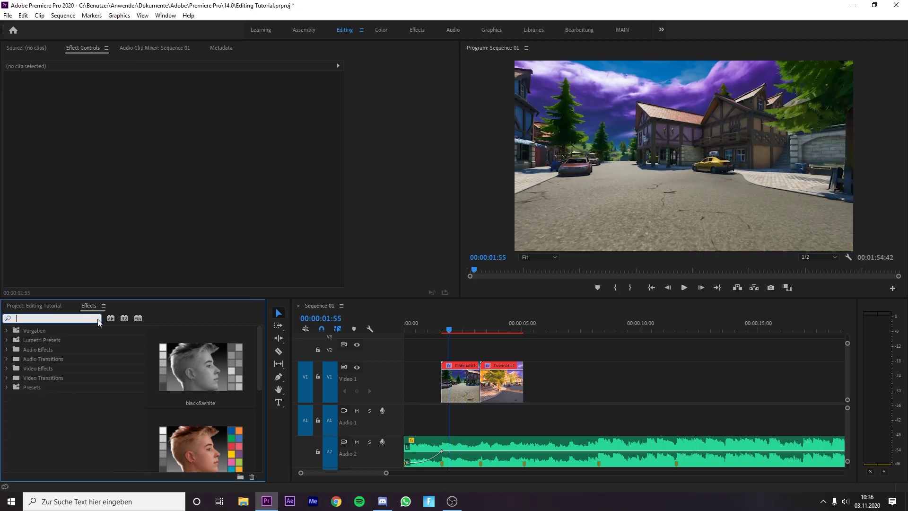
{"action": "left_click", "coordinate": [279, 402]}
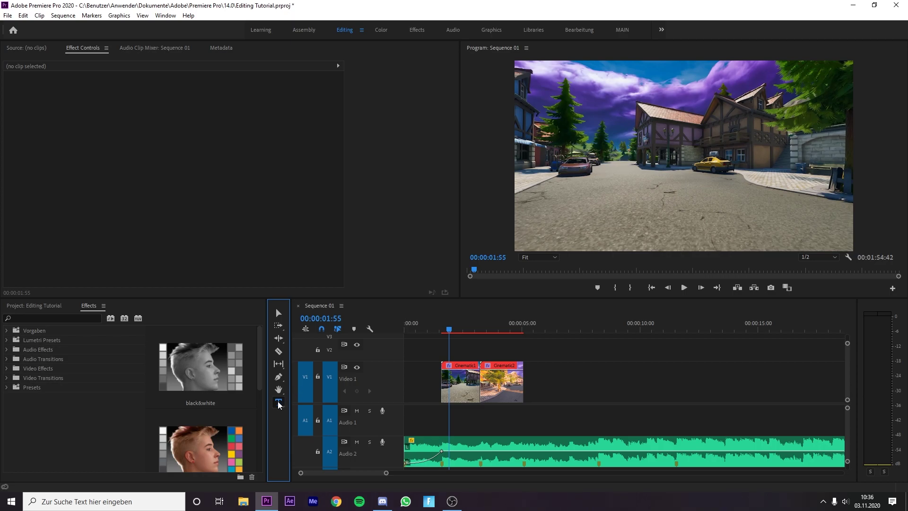
{"action": "left_click", "coordinate": [666, 160]}
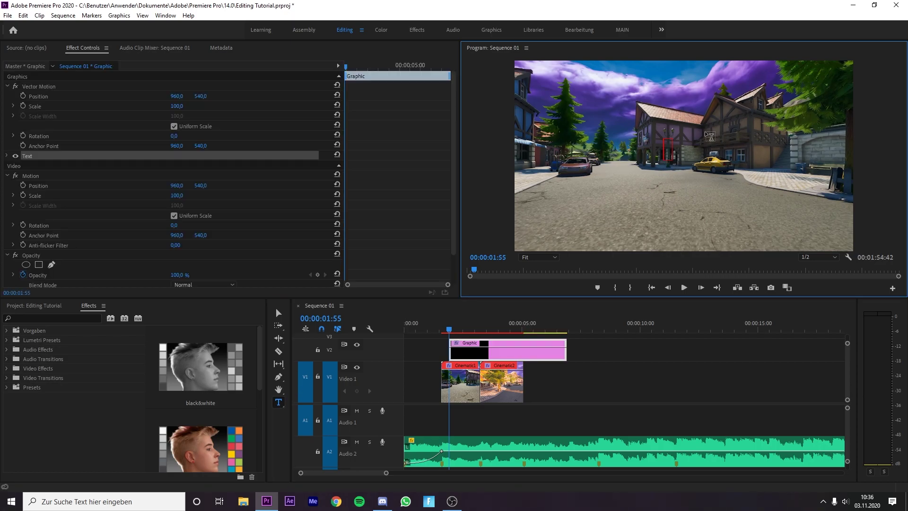
{"action": "type", "text": "highlights"}
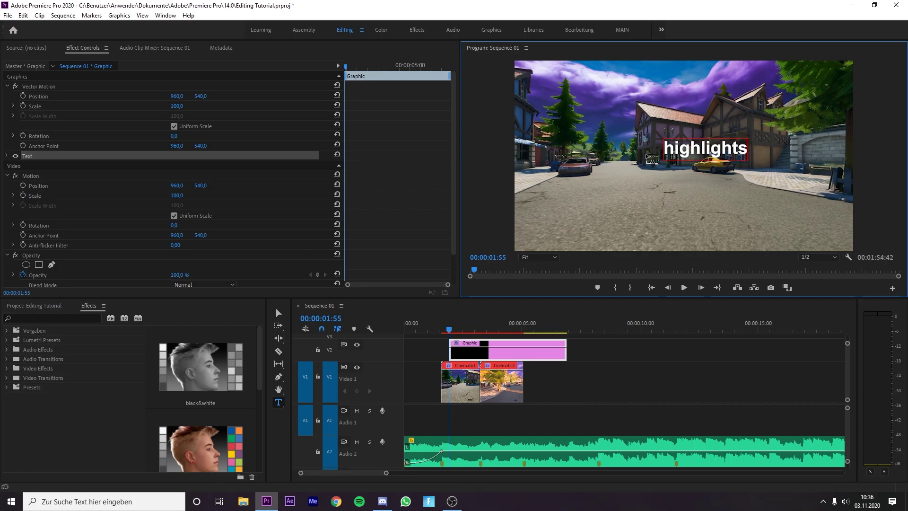
{"action": "type", "text": "#1"}
- In the Graphics workspace, select the whole "highlights#1" text and set its font size to 95
{"action": "left_click", "coordinate": [494, 30]}
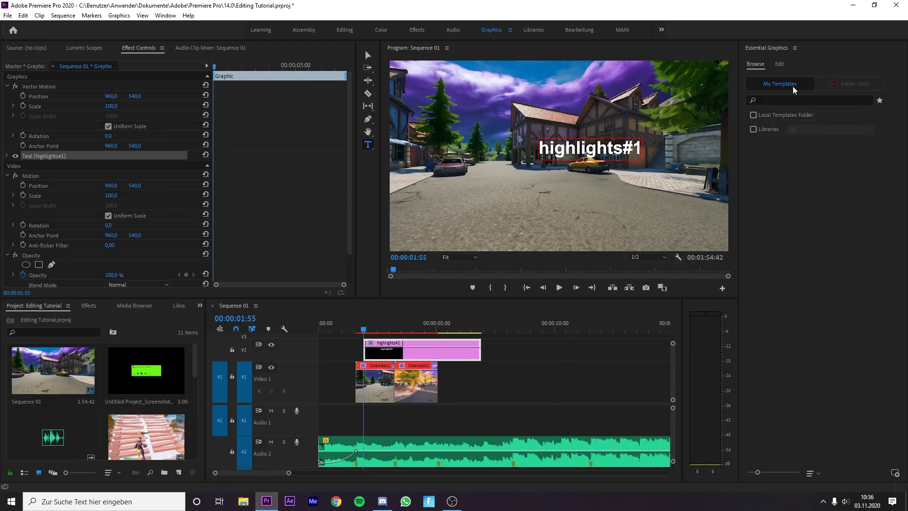
{"action": "left_click_drag", "start_coordinate": [542, 148], "coordinate": [647, 158]}
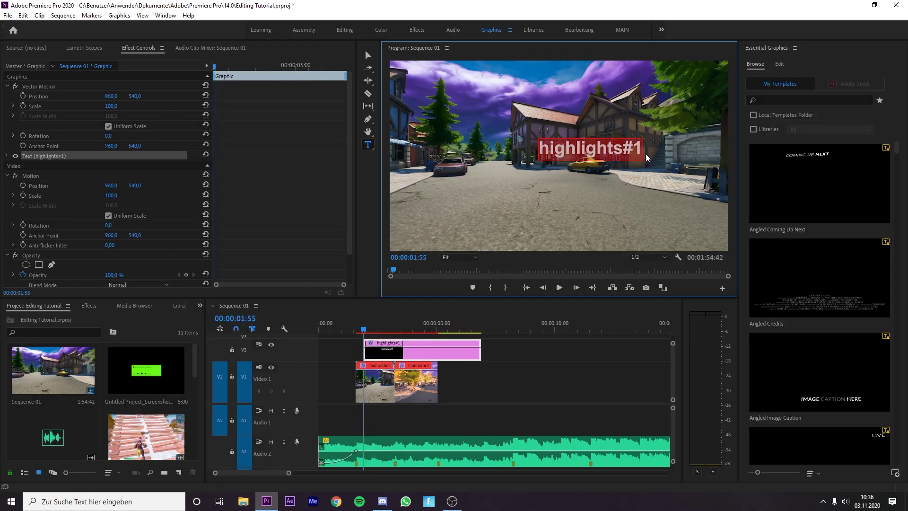
{"action": "left_click", "coordinate": [777, 64]}
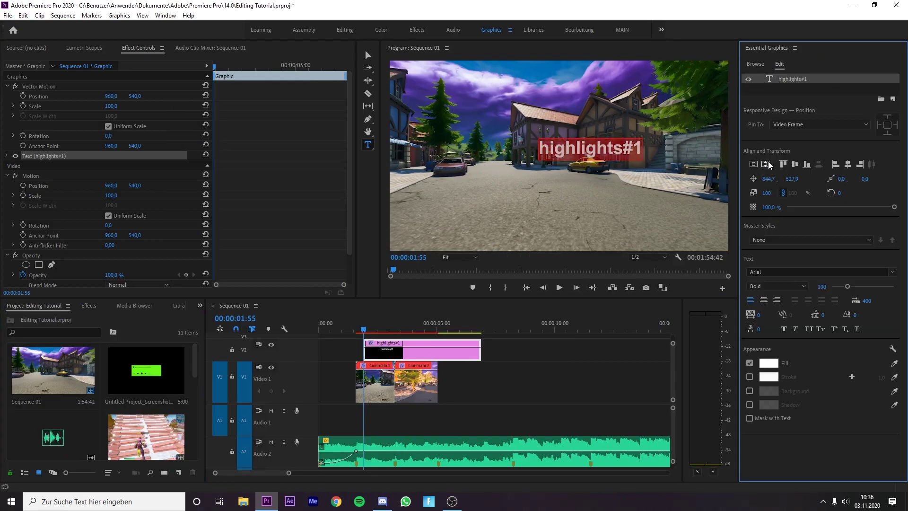
{"action": "left_click", "coordinate": [821, 286]}
{"action": "type", "text": "90"}
{"action": "key", "text": "Return"}
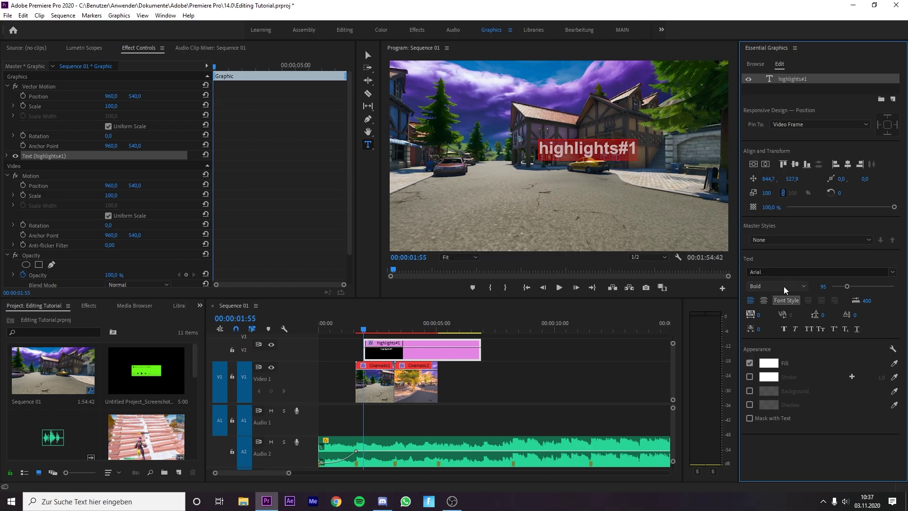
- Move the "highlights#1" text to the middle of the frame, at about 680.7, 563.4, and return to the Editing workspace
{"action": "left_click_drag", "start_coordinate": [586, 150], "coordinate": [557, 157]}
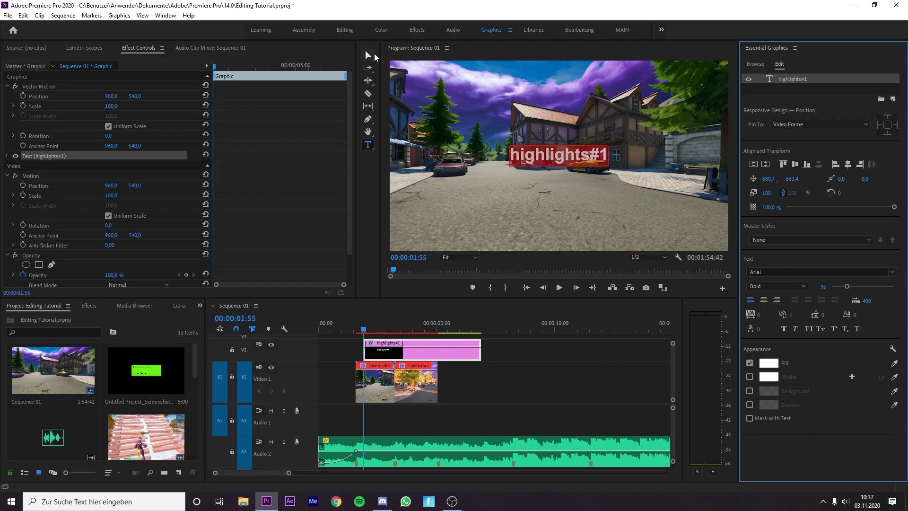
{"action": "left_click", "coordinate": [371, 55]}
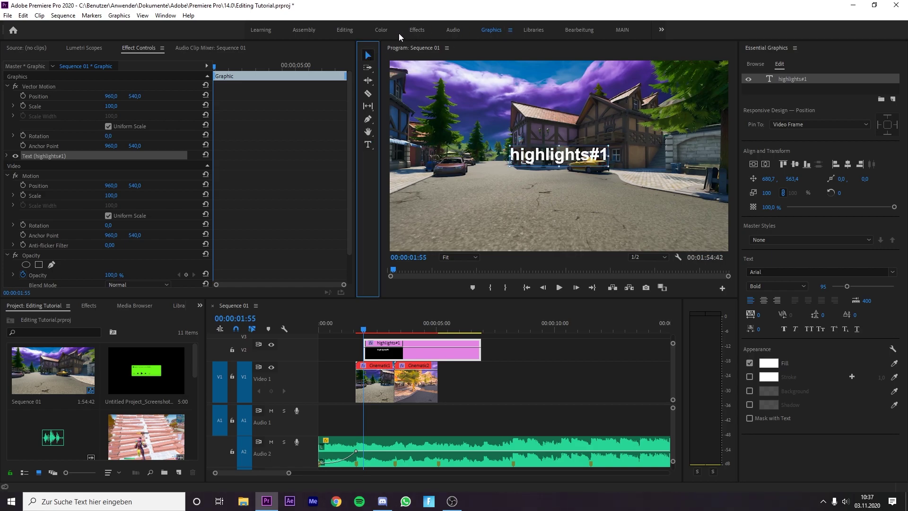
{"action": "left_click", "coordinate": [339, 32]}
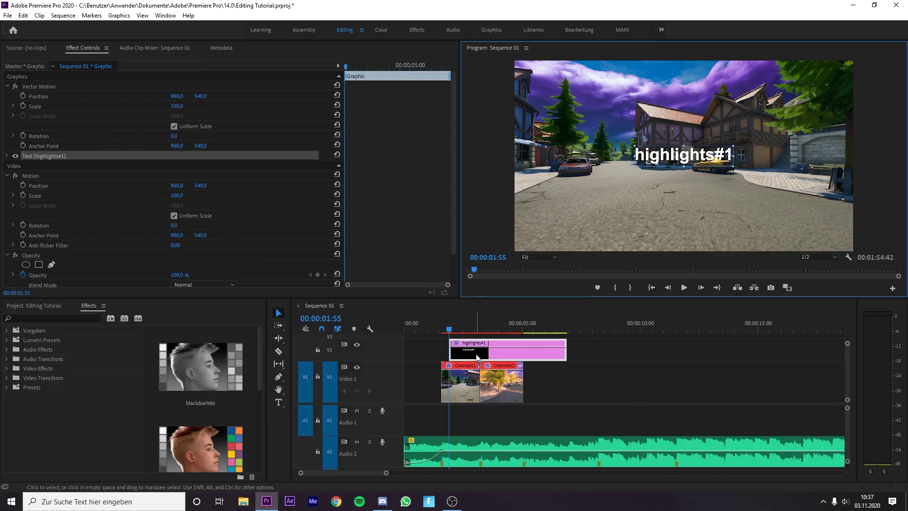
- Align the title clip on V2 with the start of the Cinematic1 clip and trim it to the same end
{"action": "left_click", "coordinate": [471, 368]}
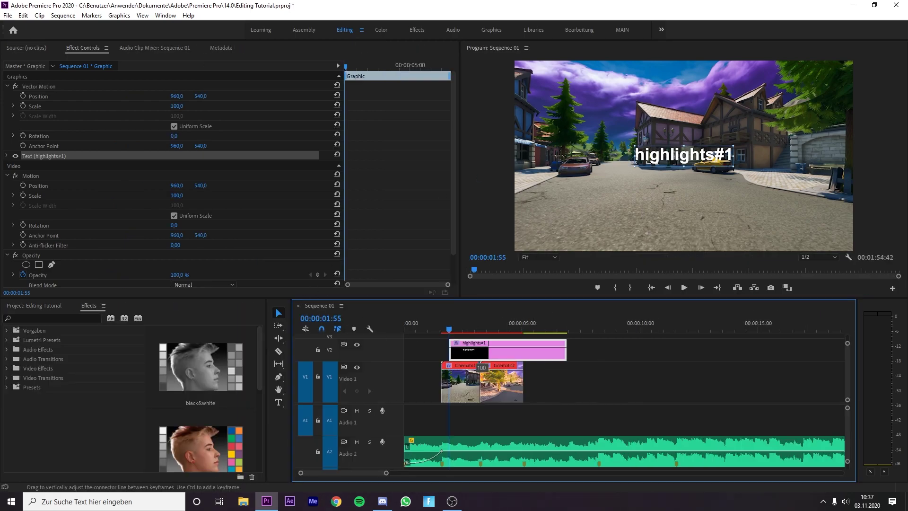
{"action": "left_click_drag", "start_coordinate": [484, 354], "coordinate": [471, 353]}
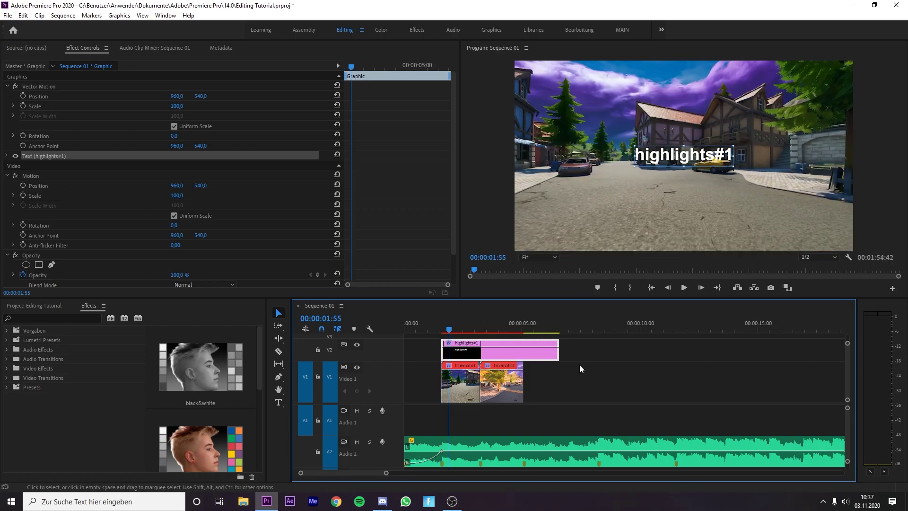
{"action": "left_click_drag", "start_coordinate": [558, 351], "coordinate": [479, 351]}
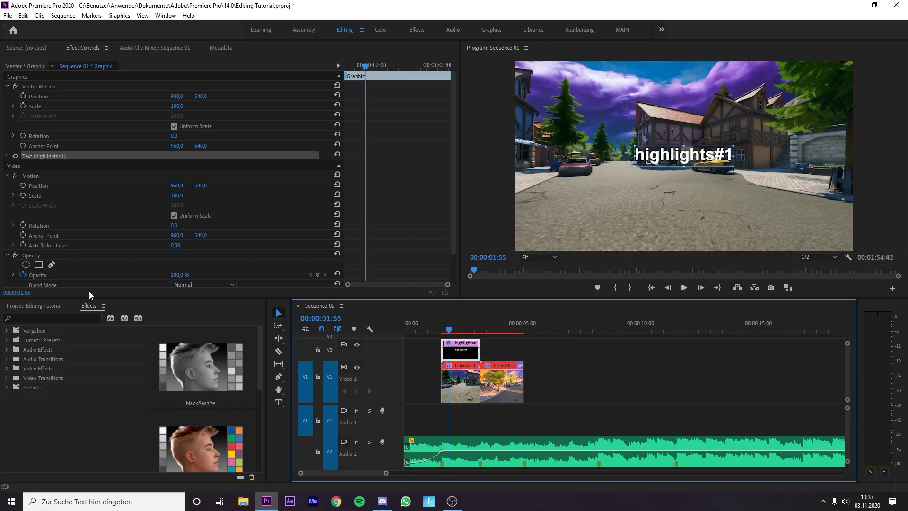
- Find the WarpWaves+DropShadow preset, apply it to the title clip, and review its S_WarpWaves and S_DropShadow settings
{"action": "left_click", "coordinate": [61, 317]}
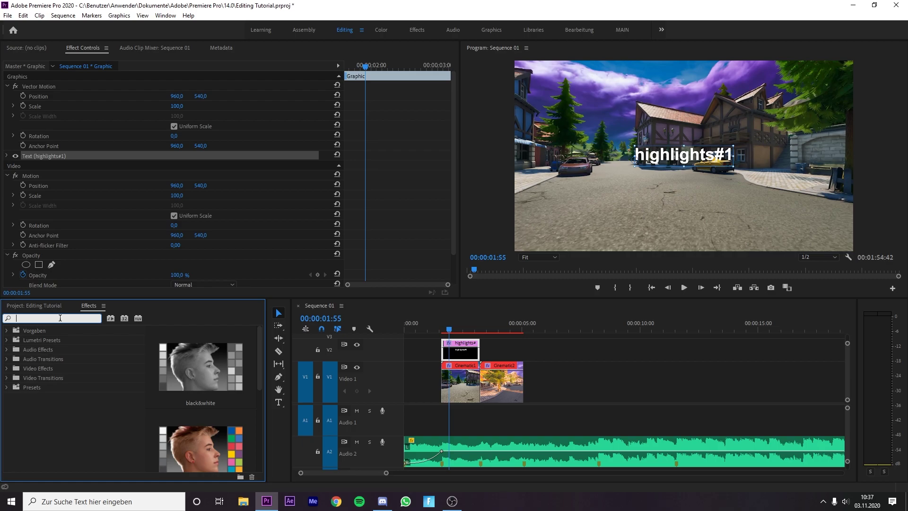
{"action": "type", "text": "War"}
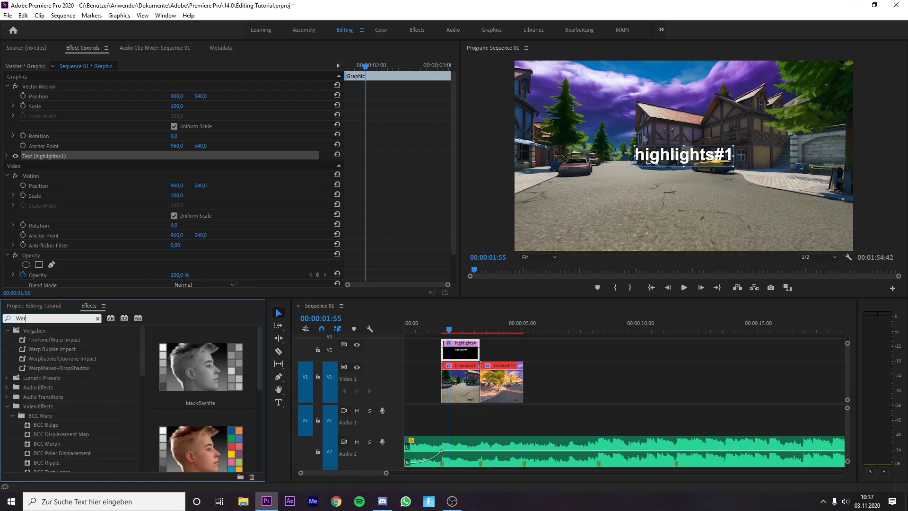
{"action": "left_click_drag", "start_coordinate": [86, 369], "coordinate": [463, 355]}
{"action": "scroll", "coordinate": [275, 185], "scroll_direction": "down", "scroll_amount": 3}
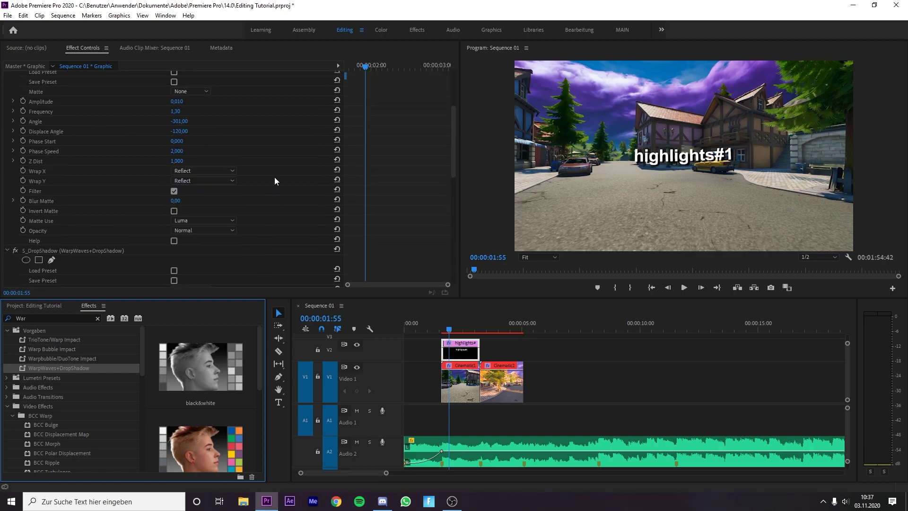
{"action": "scroll", "coordinate": [116, 141], "scroll_direction": "down", "scroll_amount": 2}
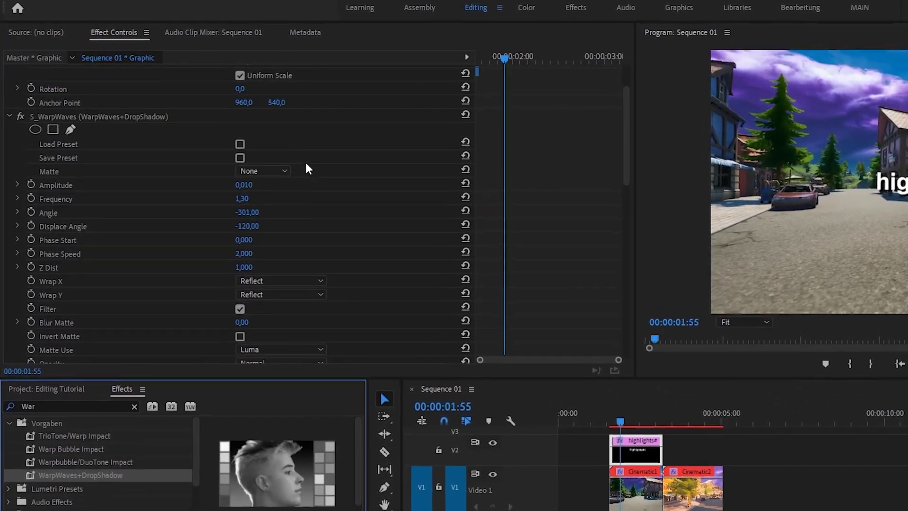
{"action": "scroll", "coordinate": [312, 170], "scroll_direction": "down", "scroll_amount": 3}
{"action": "scroll", "coordinate": [321, 175], "scroll_direction": "up", "scroll_amount": 3}
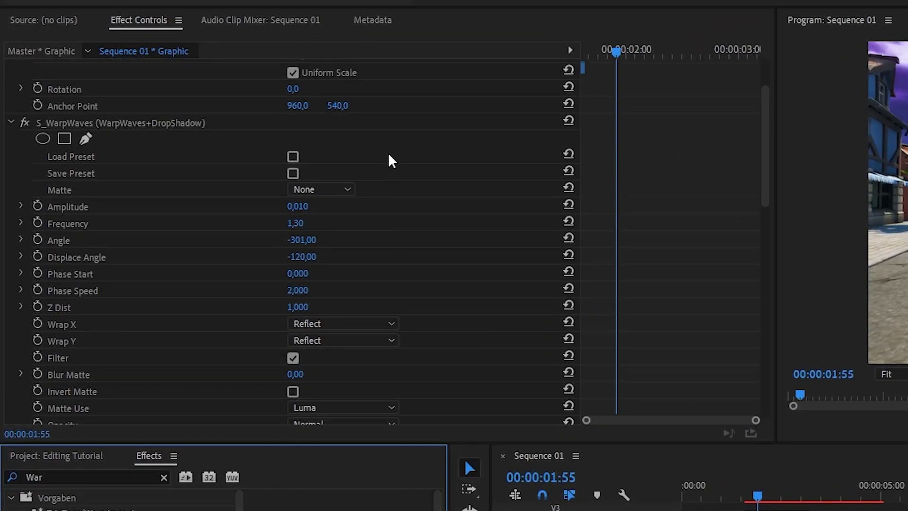
{"action": "scroll", "coordinate": [402, 222], "scroll_direction": "down", "scroll_amount": 12}
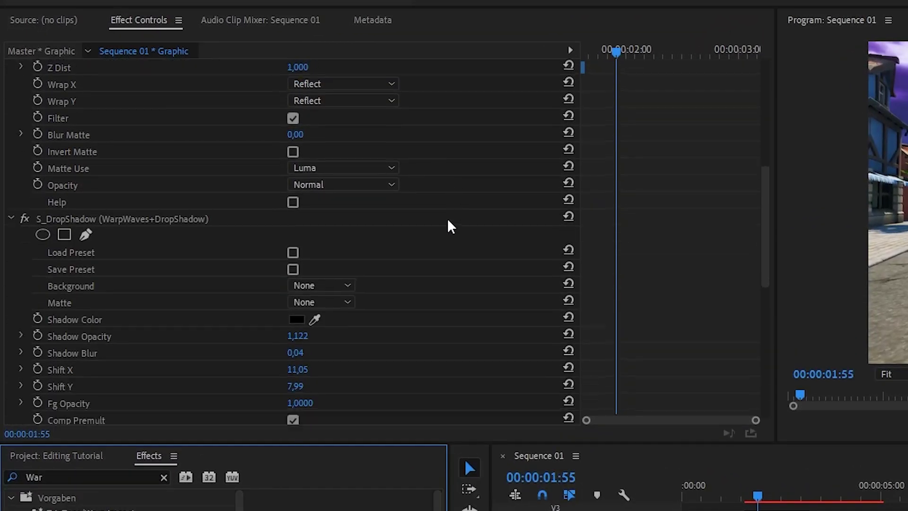
{"action": "scroll", "coordinate": [180, 241], "scroll_direction": "down", "scroll_amount": 6}
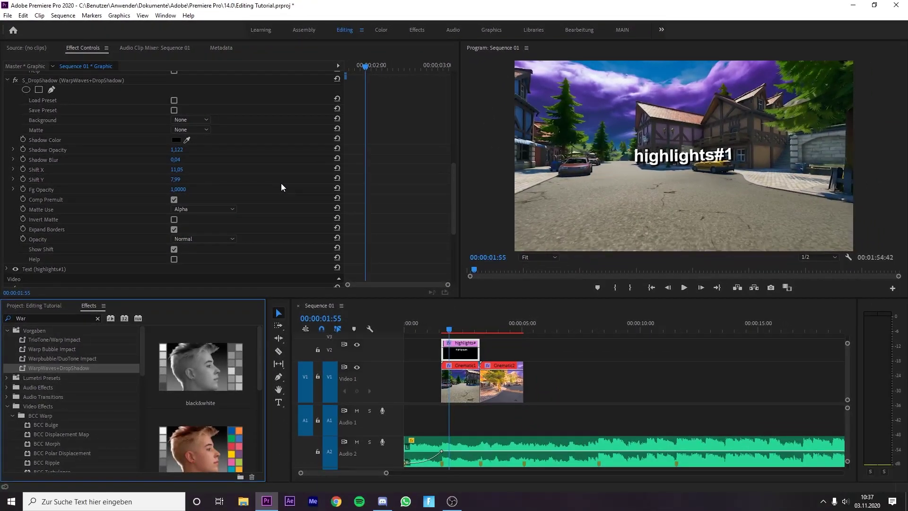
- Duplicate the title clip above the Cinematic2 clip on V2 and extend the copy to that clip's end
{"action": "left_click", "coordinate": [463, 354]}
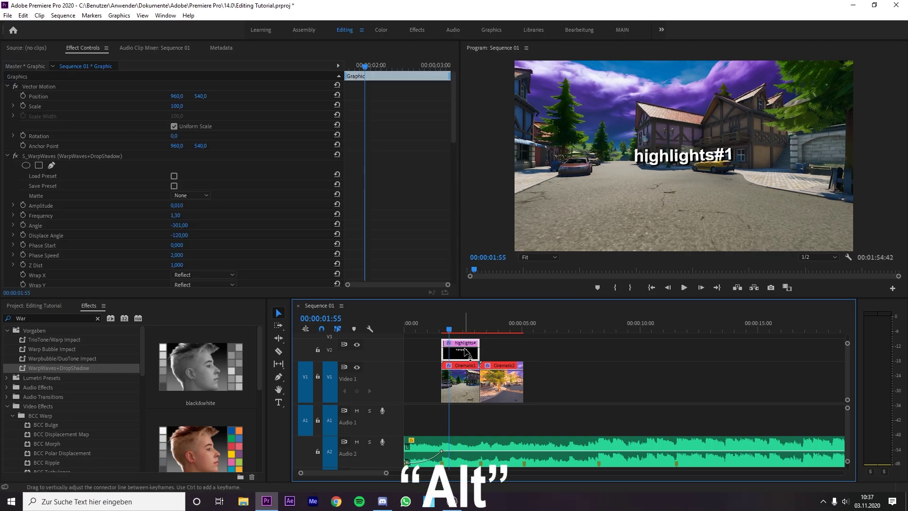
{"action": "left_click_drag", "start_coordinate": [470, 351], "coordinate": [500, 339]}
{"action": "left_click", "coordinate": [578, 359]}
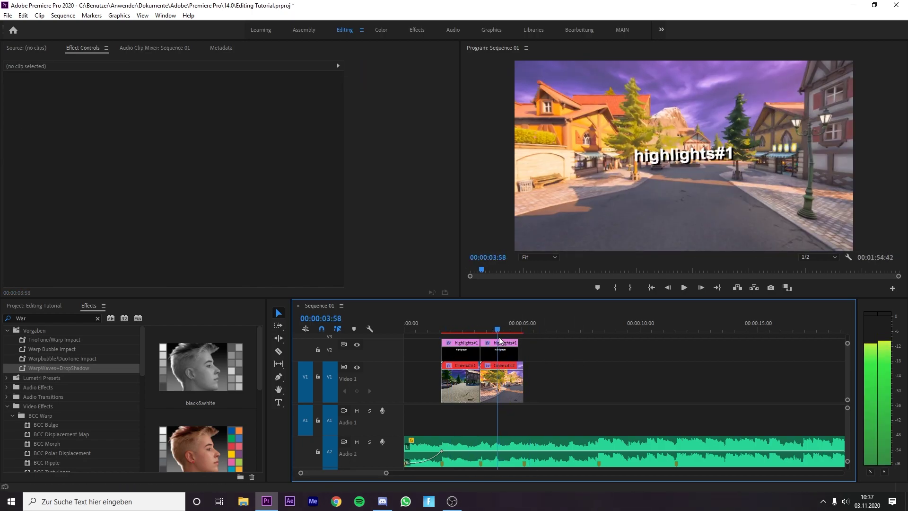
{"action": "left_click", "coordinate": [512, 357]}
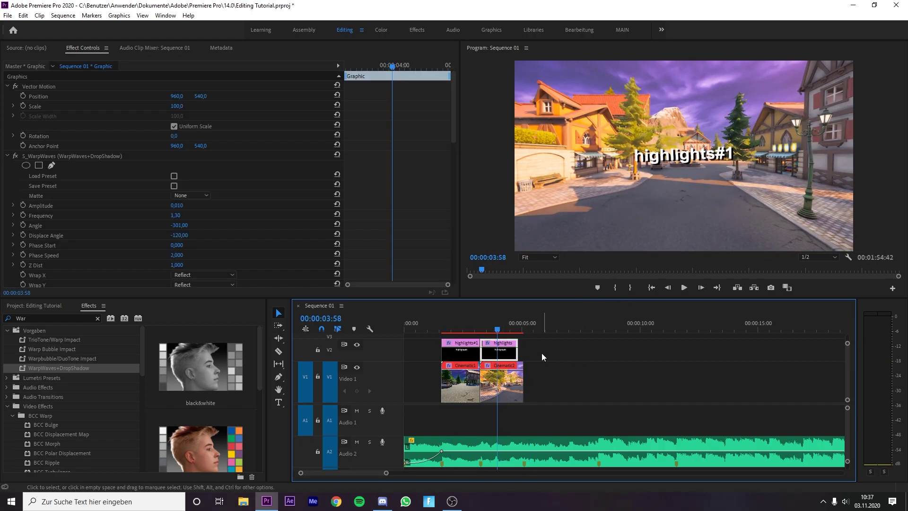
{"action": "left_click_drag", "start_coordinate": [515, 353], "coordinate": [520, 353]}
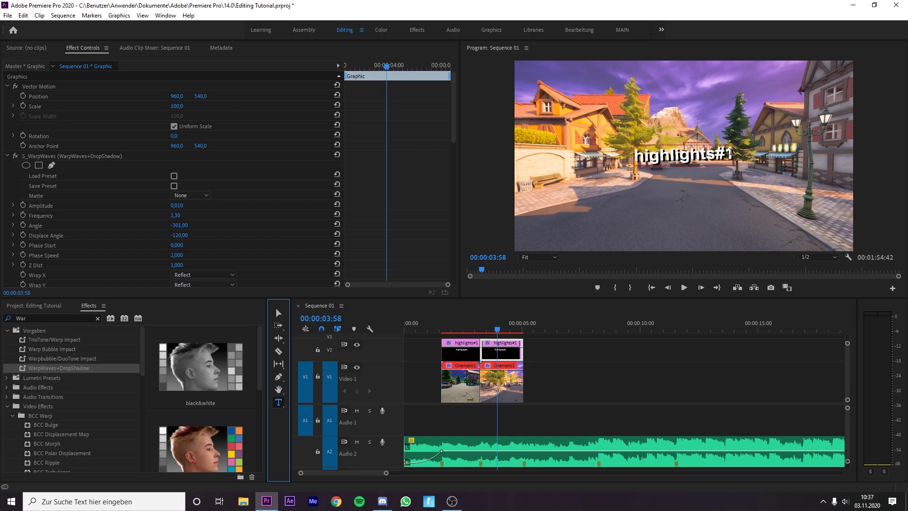
- Replace the text of the title clip above Cinematic2 with "edited by me" and return to the Selection tool
{"action": "double_click", "coordinate": [676, 160]}
{"action": "left_click_drag", "start_coordinate": [637, 159], "coordinate": [689, 179]}
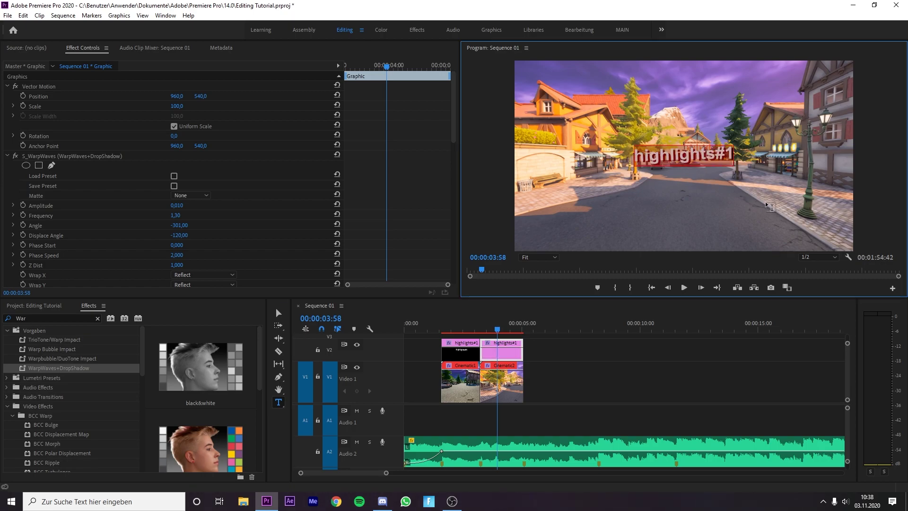
{"action": "key", "text": "Escape"}
{"action": "key", "text": "Delete"}
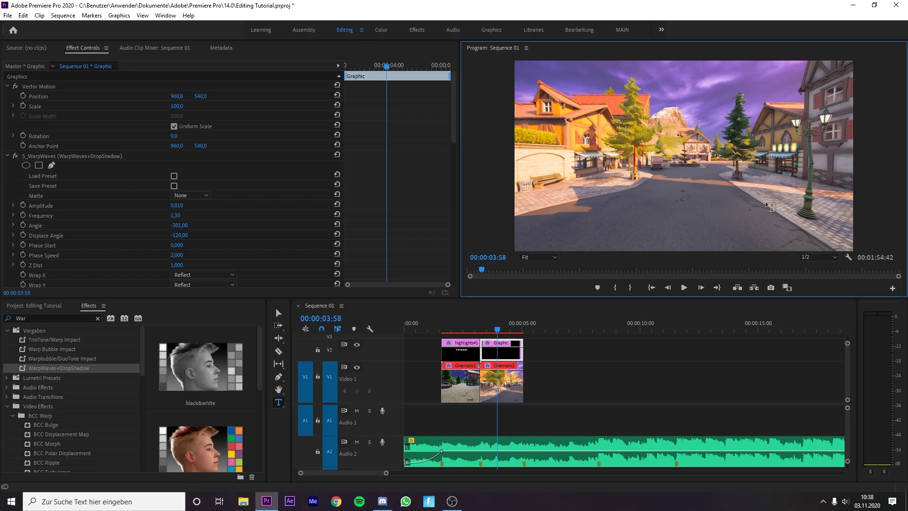
{"action": "type", "text": "edited"}
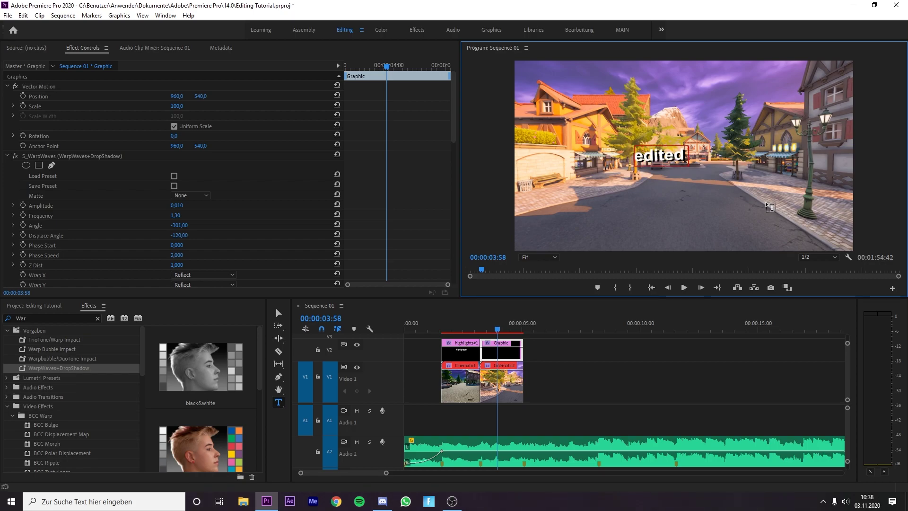
{"action": "type", "text": " by me"}
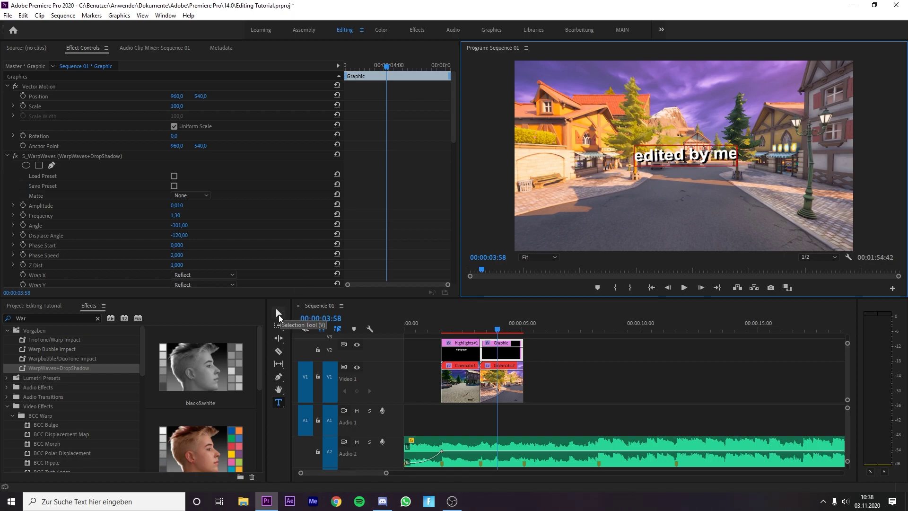
{"action": "left_click", "coordinate": [278, 319]}
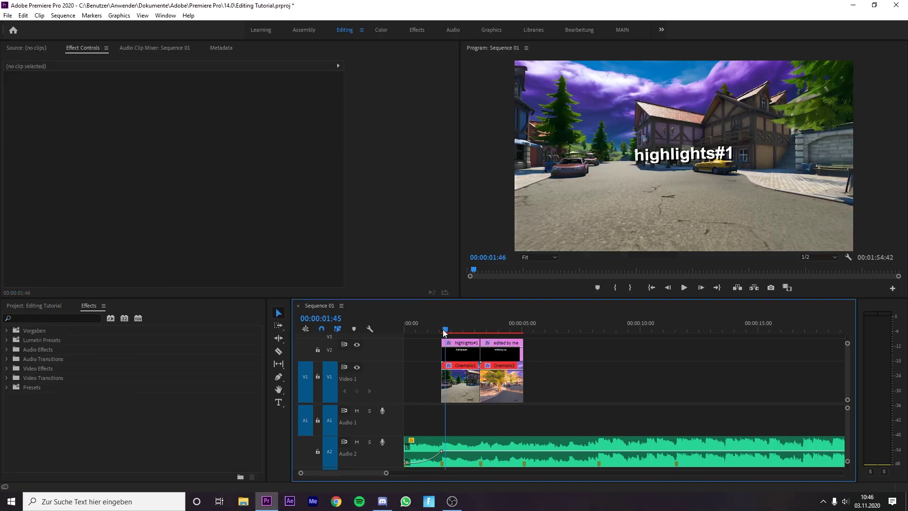
- Find the Gradient Wipe video transition and add it to the start of the "highlights#1" title with softness 0
{"action": "left_click_drag", "start_coordinate": [444, 332], "coordinate": [443, 333]}
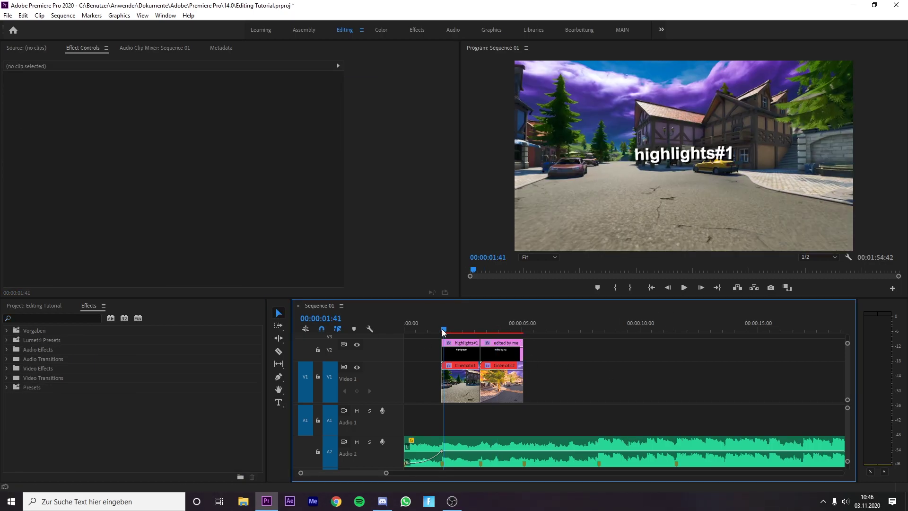
{"action": "left_click", "coordinate": [54, 318]}
{"action": "type", "text": "gradient"}
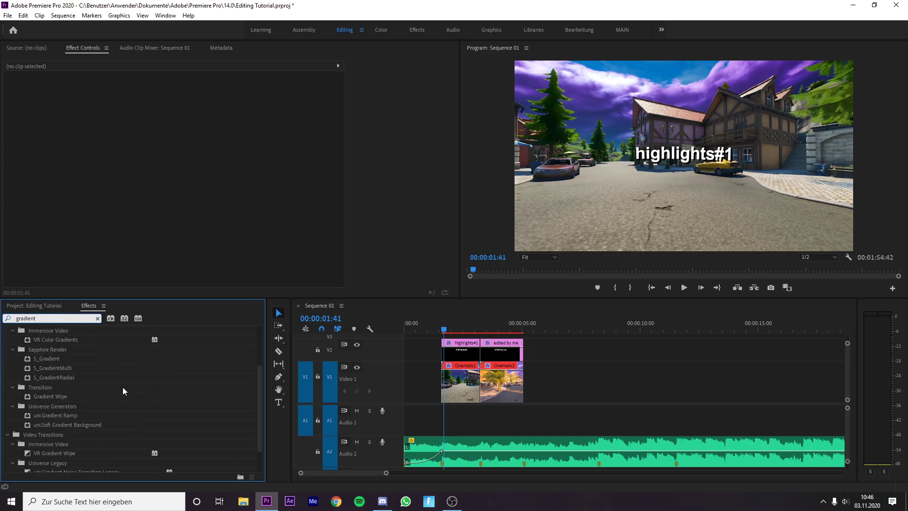
{"action": "scroll", "coordinate": [123, 391], "scroll_direction": "down", "scroll_amount": 3}
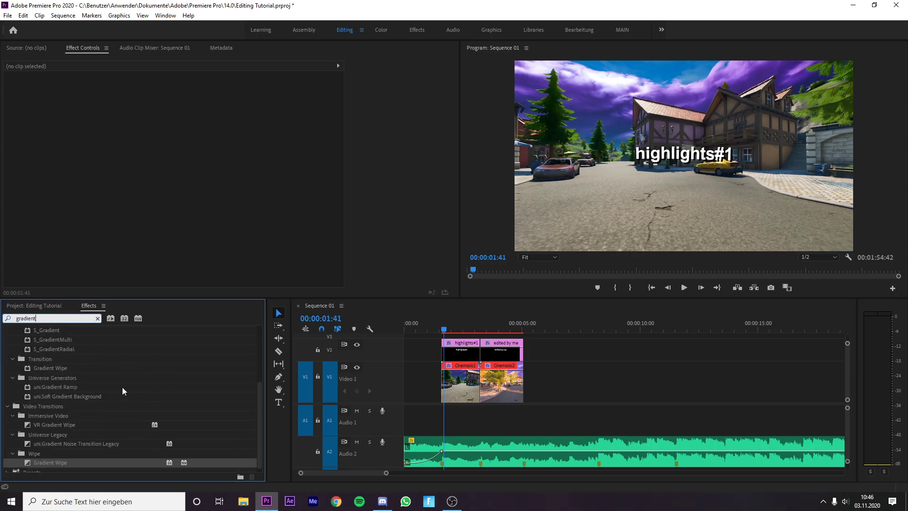
{"action": "left_click_drag", "start_coordinate": [56, 461], "coordinate": [449, 345]}
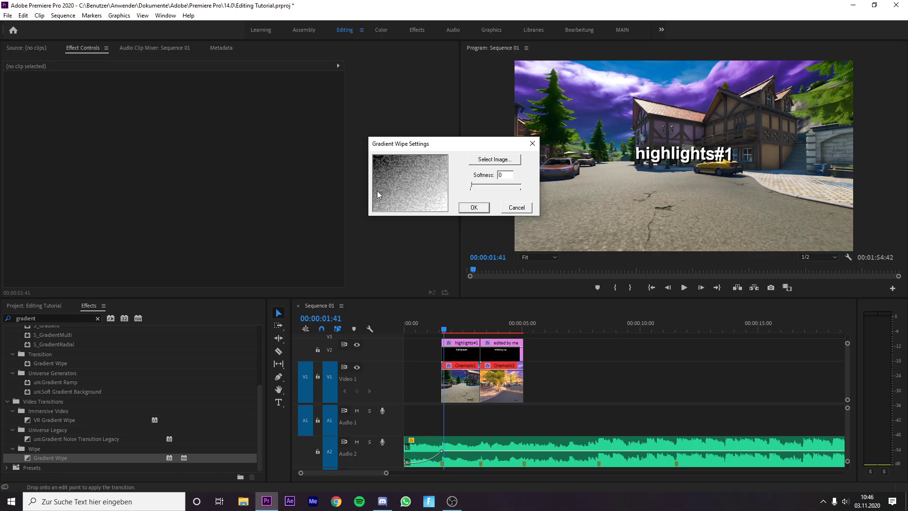
{"action": "left_click", "coordinate": [474, 208]}
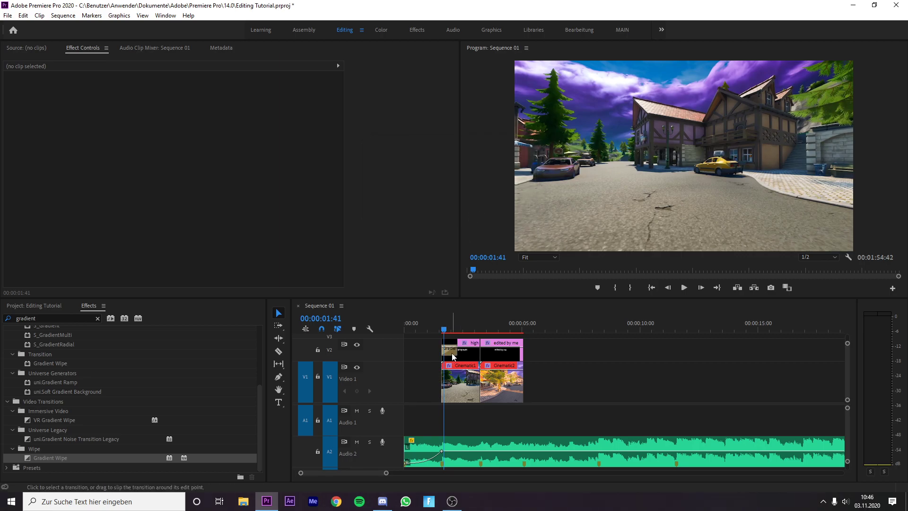
- Set the opening Gradient Wipe's duration to 00:00:00:30 and play back the start of the "highlights#1" title
{"action": "left_click", "coordinate": [452, 353]}
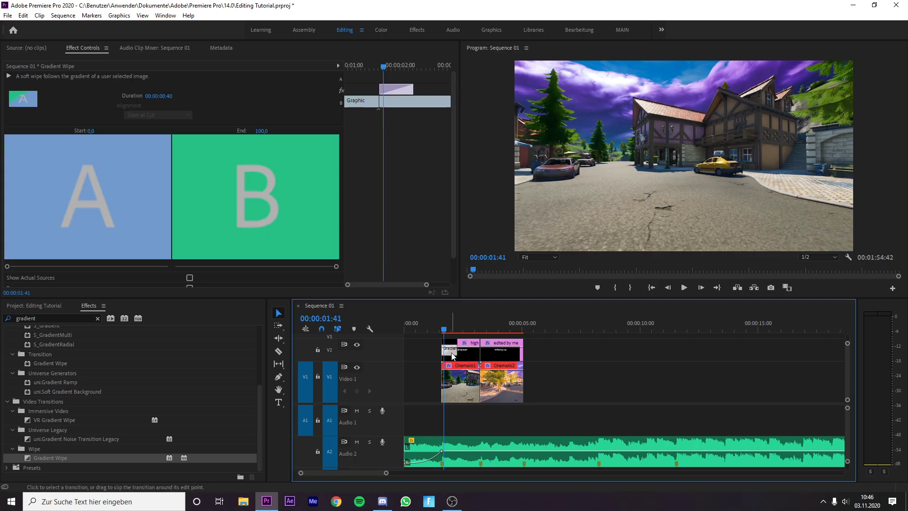
{"action": "left_click", "coordinate": [174, 97]}
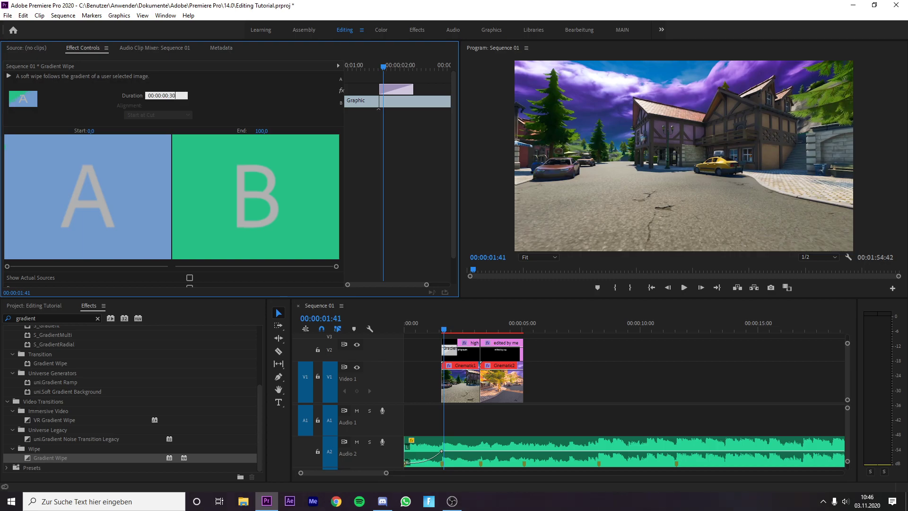
{"action": "key", "text": "Return"}
{"action": "mouse_move", "coordinate": [445, 331]}
{"action": "left_mouse_down"}
{"action": "mouse_move", "coordinate": [455, 330]}
{"action": "mouse_move", "coordinate": [442, 331]}
{"action": "left_mouse_up"}
{"action": "key", "text": "space"}
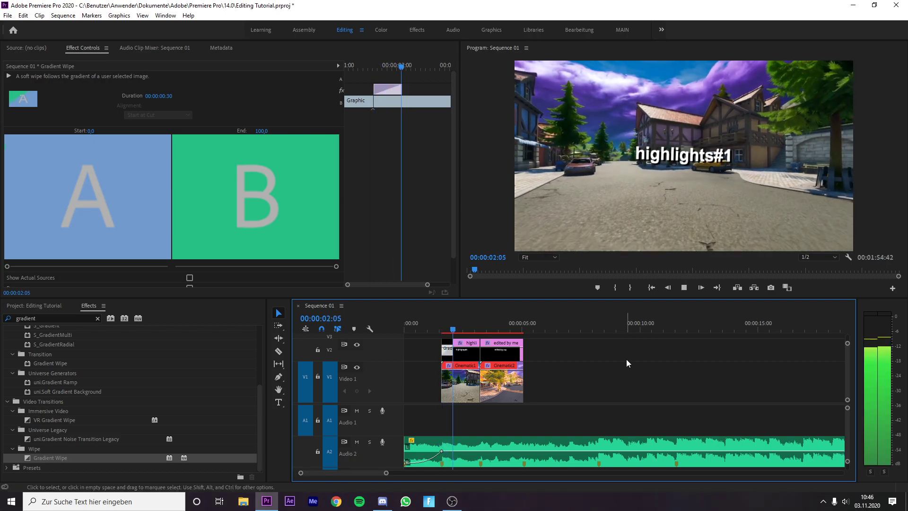
{"action": "key", "text": "space"}
- Add a Gradient Wipe with softness 0 and a 00:00:00:30 duration to the end of the "edited by me" title
{"action": "left_click", "coordinate": [584, 354]}
{"action": "left_click_drag", "start_coordinate": [52, 456], "coordinate": [521, 352]}
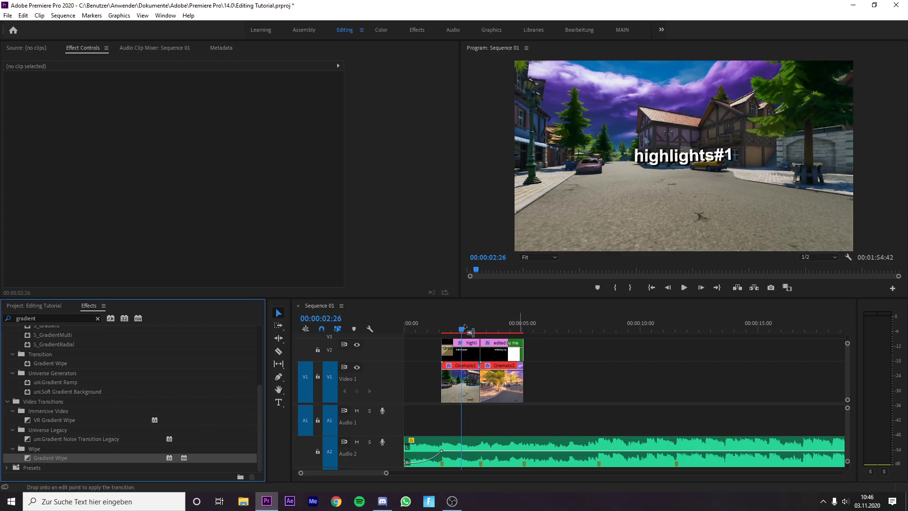
{"action": "left_click_drag", "start_coordinate": [464, 326], "coordinate": [488, 341]}
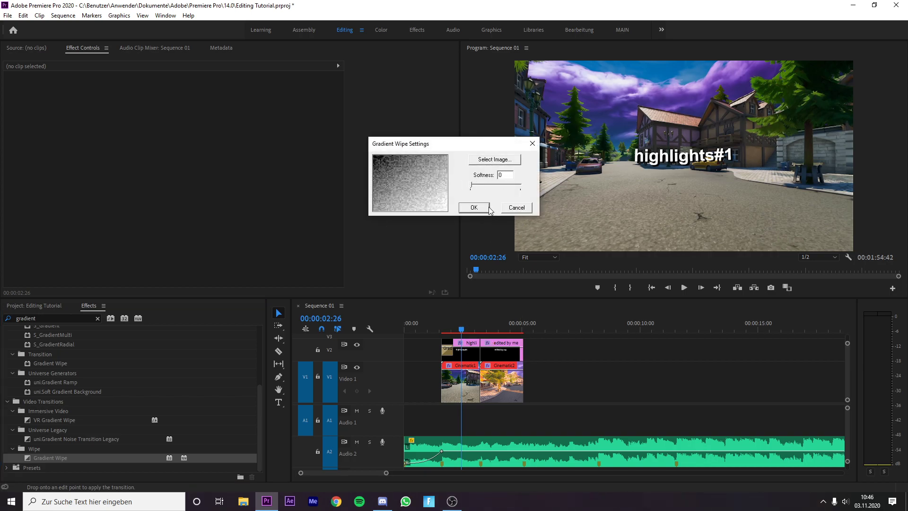
{"action": "left_click", "coordinate": [474, 208]}
{"action": "left_click", "coordinate": [517, 348]}
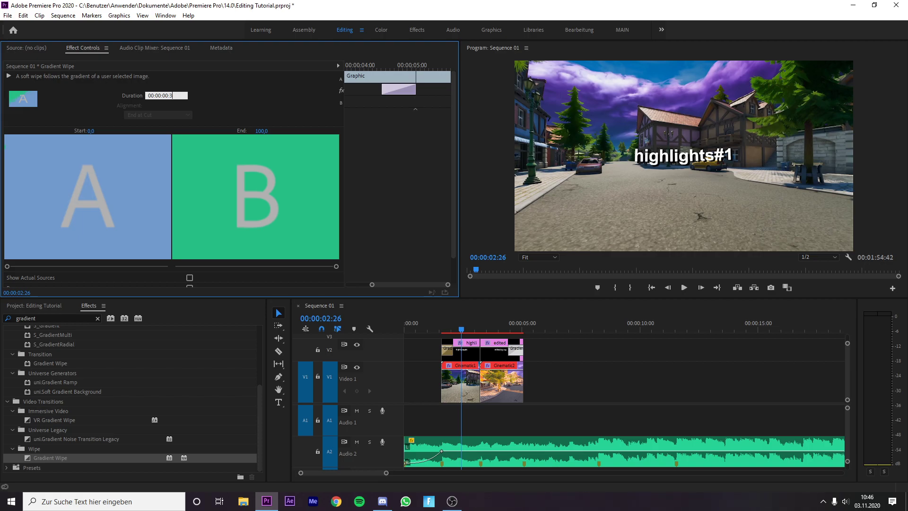
{"action": "type", "text": "0"}
{"action": "key", "text": "Return"}
{"action": "left_click", "coordinate": [579, 377]}
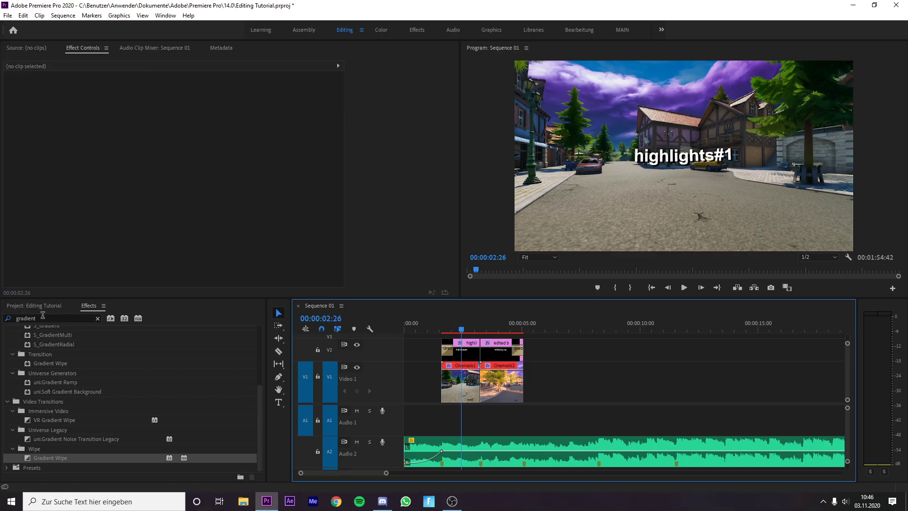
- Find the BCC Blobs Wipe video transition, place it on the cut between the two titles, and set its duration to 00:00:00:30
{"action": "left_click", "coordinate": [6, 319]}
{"action": "key", "text": "BackSpace"}
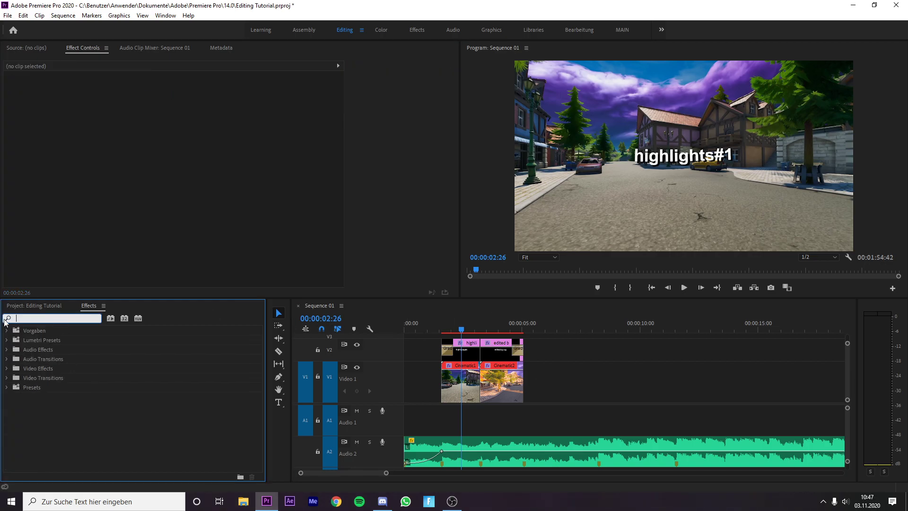
{"action": "type", "text": "bcc blo"}
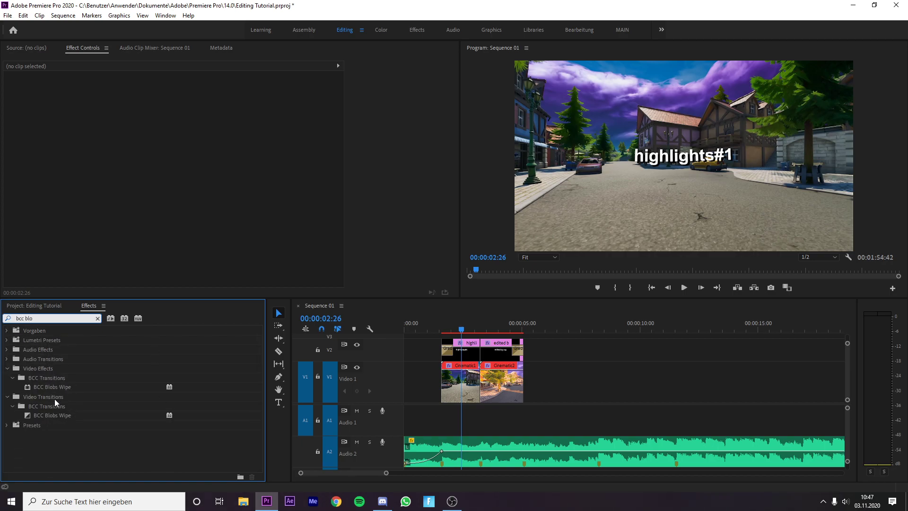
{"action": "left_click_drag", "start_coordinate": [67, 415], "coordinate": [484, 356]}
{"action": "left_click", "coordinate": [180, 97]}
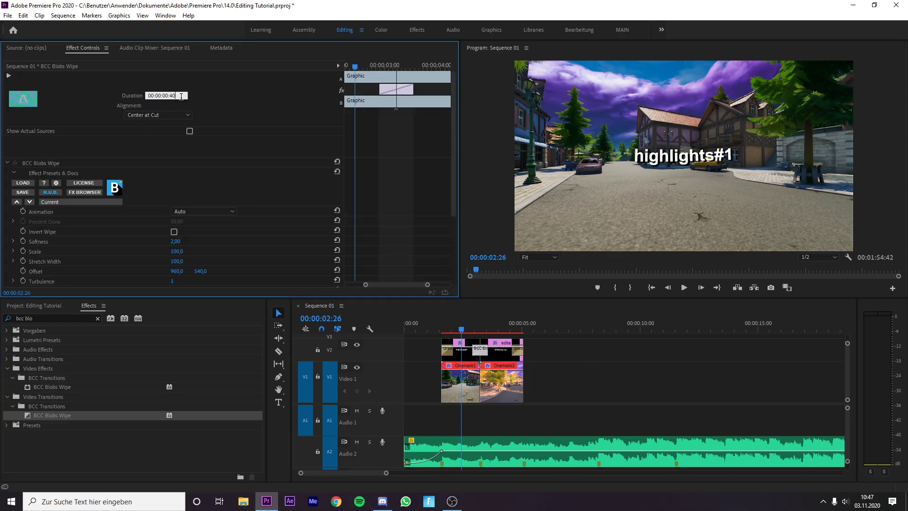
{"action": "key", "text": "Return"}
- Play back the intro to check the title transitions against the cinematics and music
{"action": "key", "text": "space"}
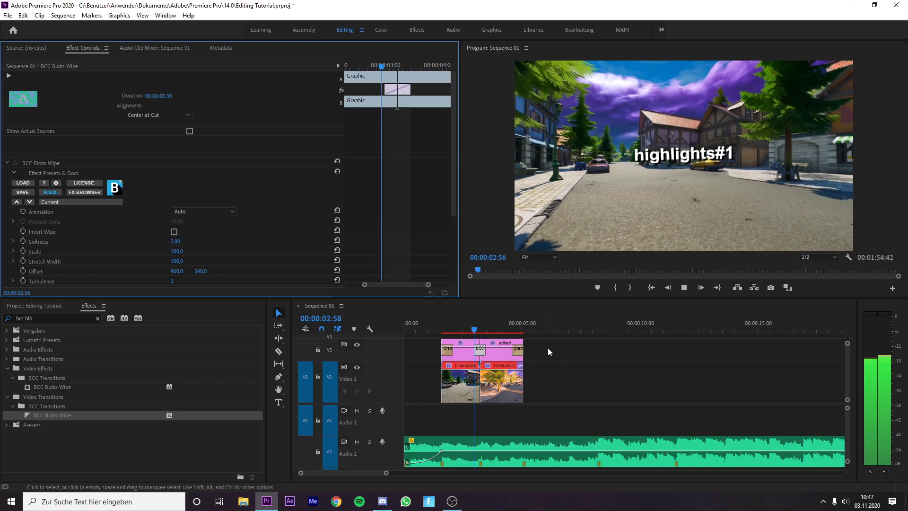
{"action": "left_click", "coordinate": [576, 355]}
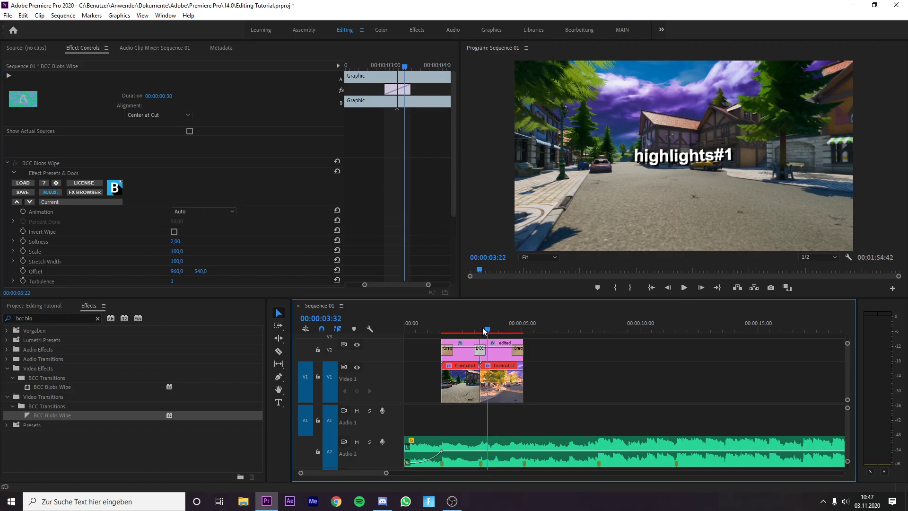
{"action": "key", "text": "space"}
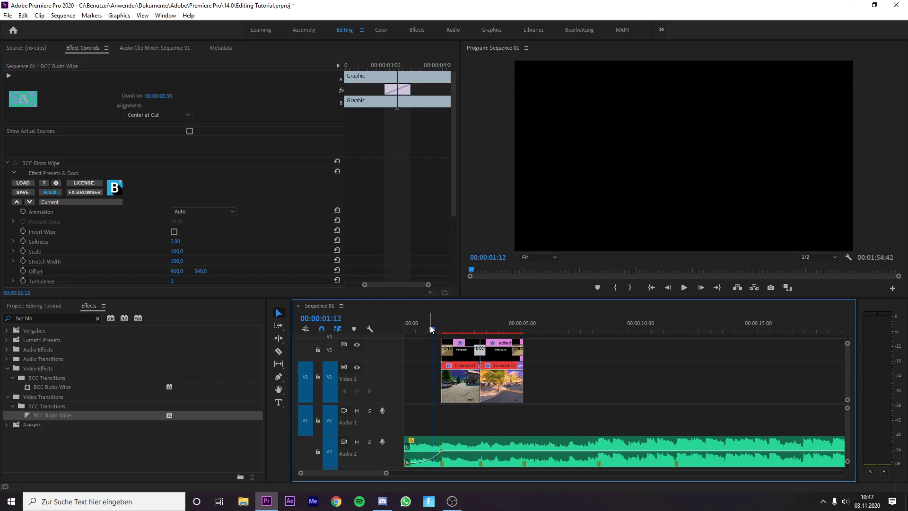
{"action": "left_click_drag", "start_coordinate": [437, 332], "coordinate": [439, 332]}
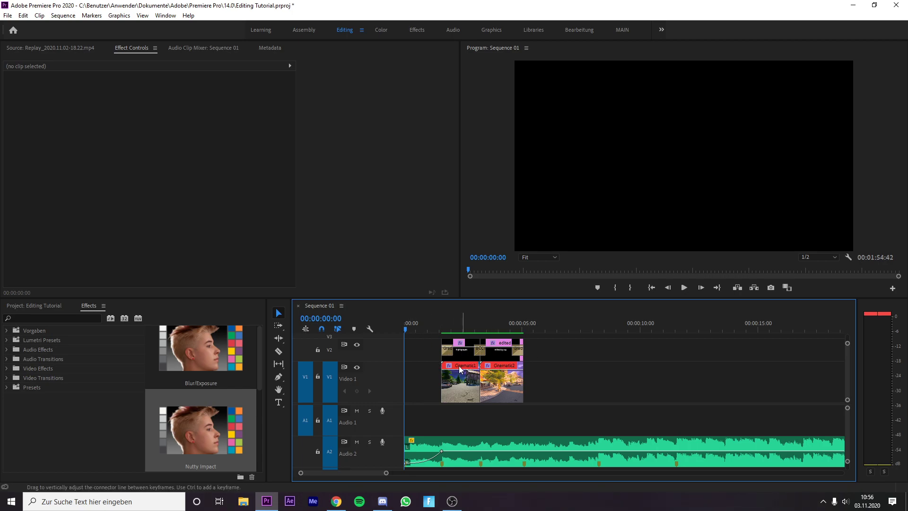
{"action": "key", "text": "space"}
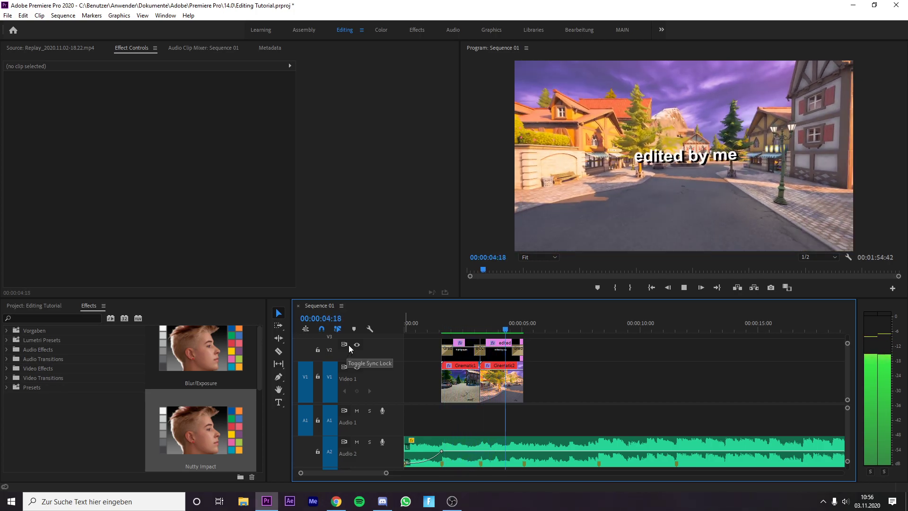
- Place the Replay_2020.11.02-18.22.mp4 gameplay clip on V1 directly after the Cinematic2 clip
{"action": "left_click", "coordinate": [521, 327]}
{"action": "left_click_drag", "start_coordinate": [521, 327], "coordinate": [528, 327]}
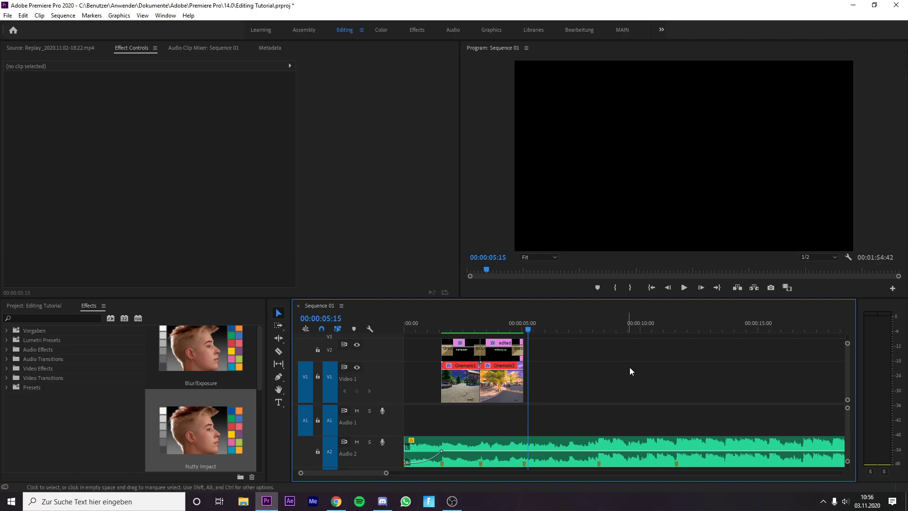
{"action": "left_click", "coordinate": [26, 305]}
{"action": "left_click_drag", "start_coordinate": [62, 362], "coordinate": [523, 389]}
{"action": "left_click", "coordinate": [532, 329]}
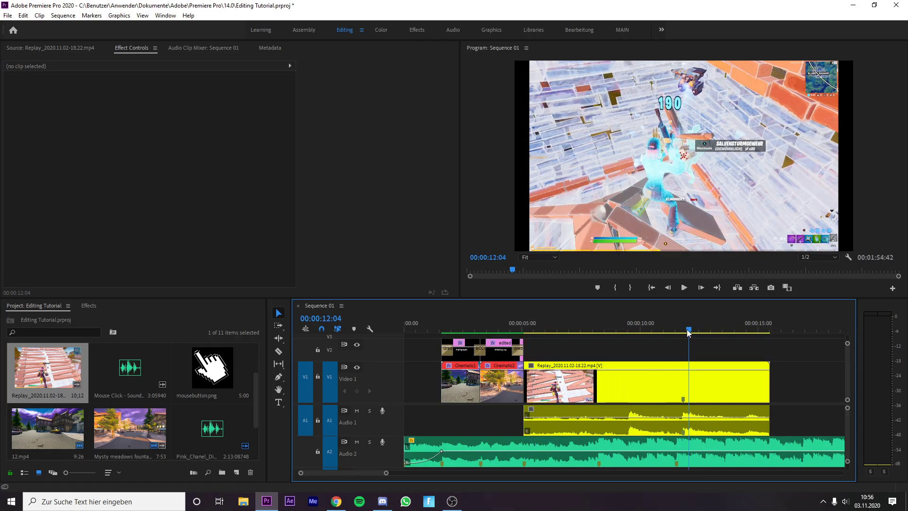
- Line up the gameplay clip's shot with the music marker, then trim it to span from Cinematic2's end to the last music marker
{"action": "left_click", "coordinate": [683, 330]}
{"action": "left_click_drag", "start_coordinate": [526, 387], "coordinate": [621, 392]}
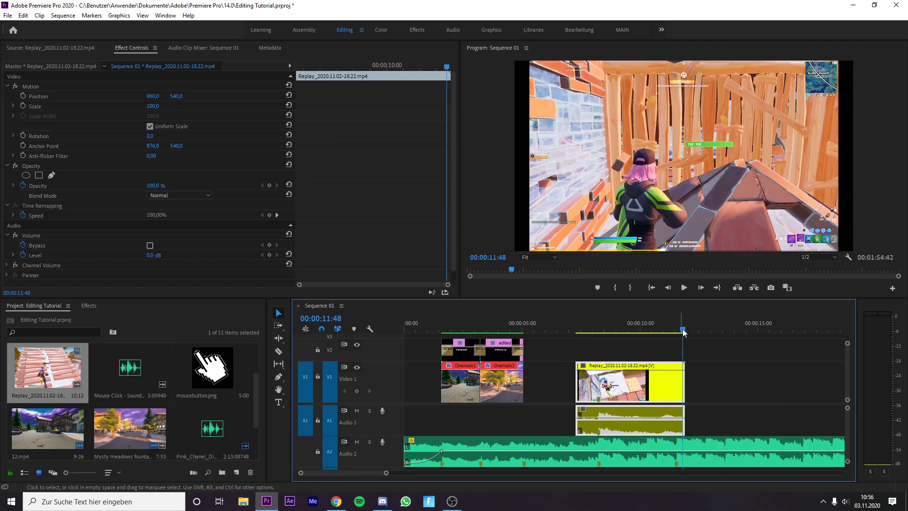
{"action": "left_click_drag", "start_coordinate": [680, 382], "coordinate": [675, 382]}
{"action": "left_click_drag", "start_coordinate": [573, 376], "coordinate": [523, 376]}
{"action": "left_click", "coordinate": [699, 337]}
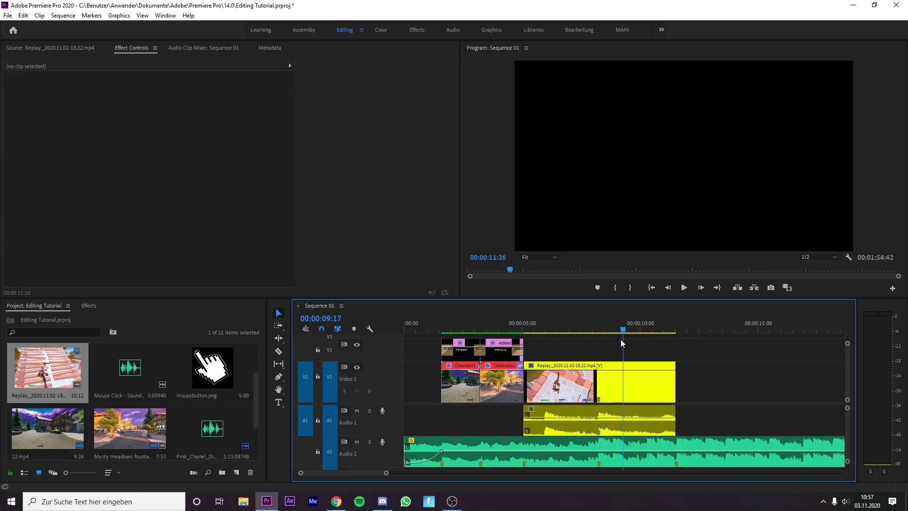
- Turn off uniform scaling for the gameplay clip and set its scale width to 110 to fill the frame
{"action": "left_click", "coordinate": [584, 408]}
{"action": "key", "text": "space"}
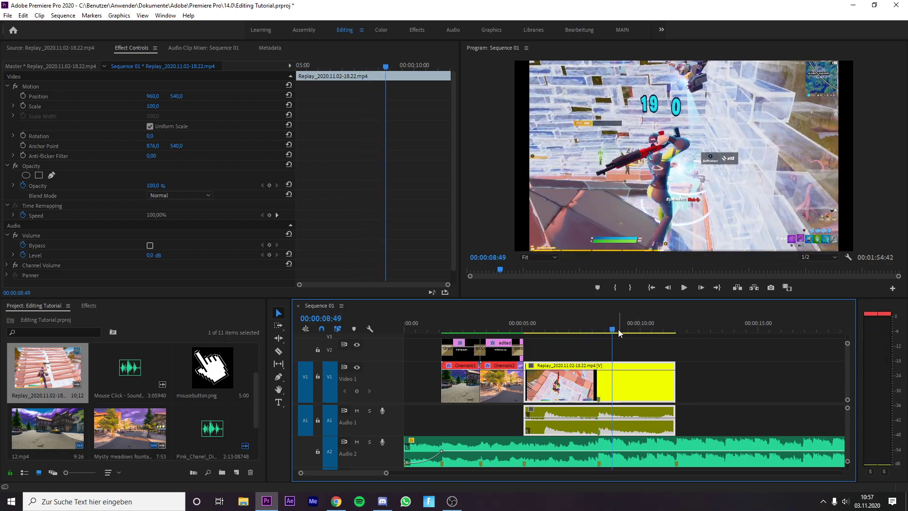
{"action": "left_click", "coordinate": [149, 127]}
{"action": "type", "text": "110"}
{"action": "key", "text": "Return"}
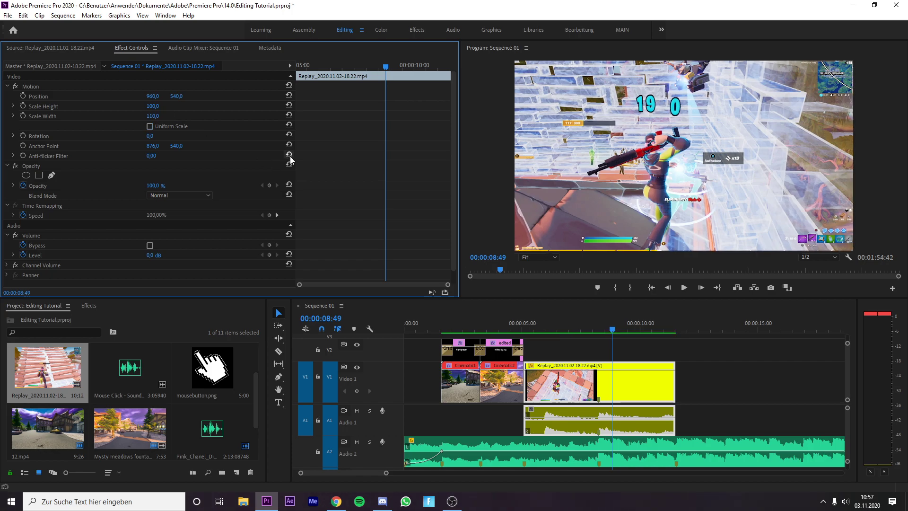
- Nest the gameplay clip as a sequence named "Clip 1"
{"action": "right_click", "coordinate": [609, 382]}
{"action": "left_click", "coordinate": [562, 334]}
{"action": "left_click", "coordinate": [648, 362]}
{"action": "right_click", "coordinate": [623, 384]}
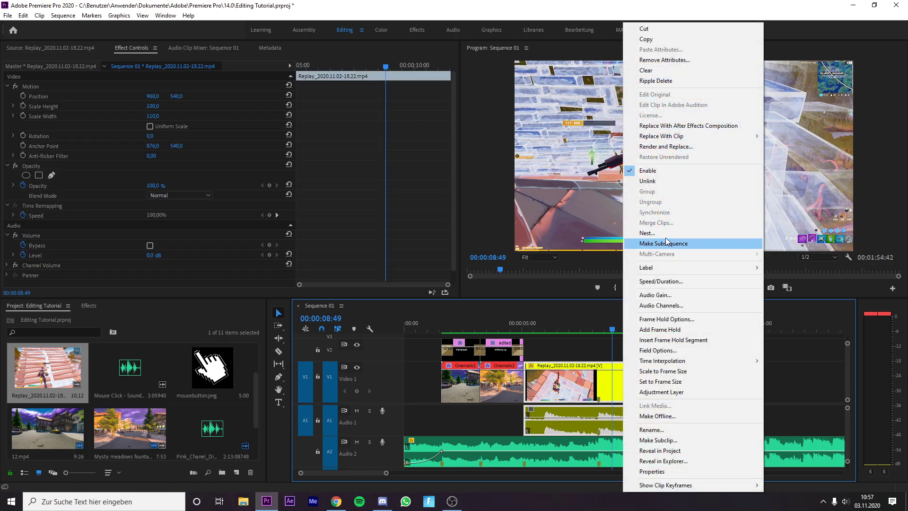
{"action": "left_click", "coordinate": [643, 233]}
{"action": "type", "text": "Clip 1"}
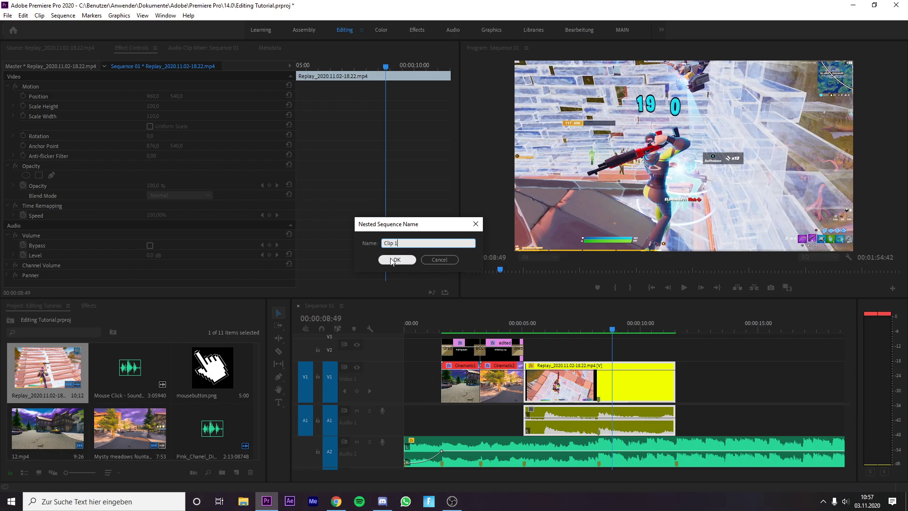
{"action": "left_click", "coordinate": [397, 259]}
- Apply the Nutty Impact preset to Clip 1, with the playhead at the music marker at 00:00:08:14
{"action": "left_click", "coordinate": [645, 394]}
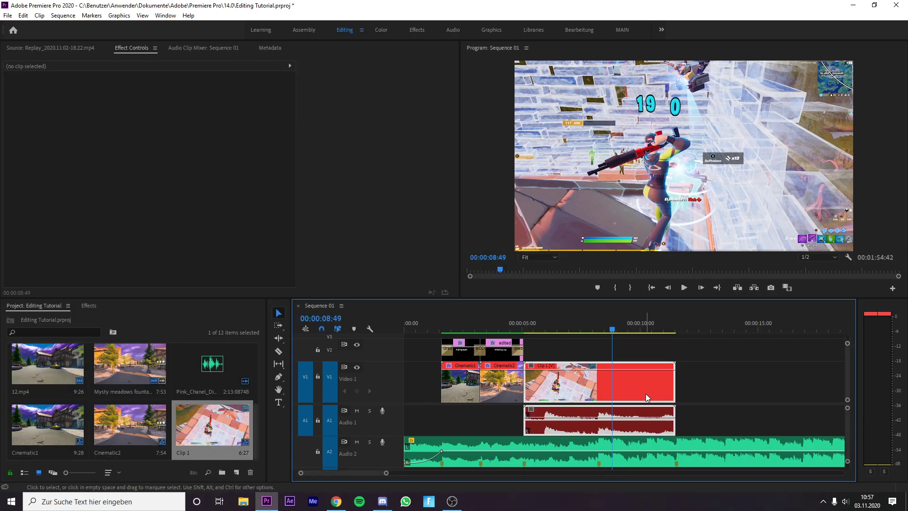
{"action": "left_click_drag", "start_coordinate": [613, 329], "coordinate": [597, 332]}
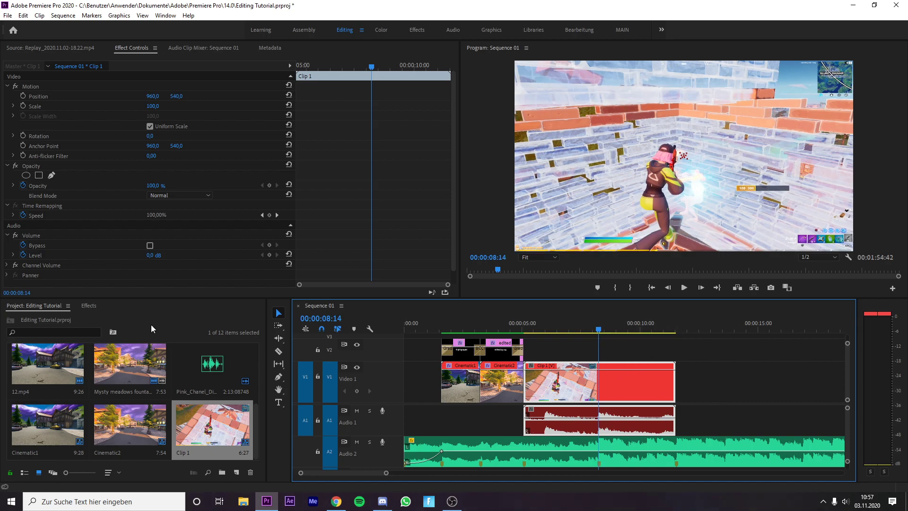
{"action": "left_click", "coordinate": [90, 306]}
{"action": "left_click", "coordinate": [57, 318]}
{"action": "type", "text": "Nutyy"}
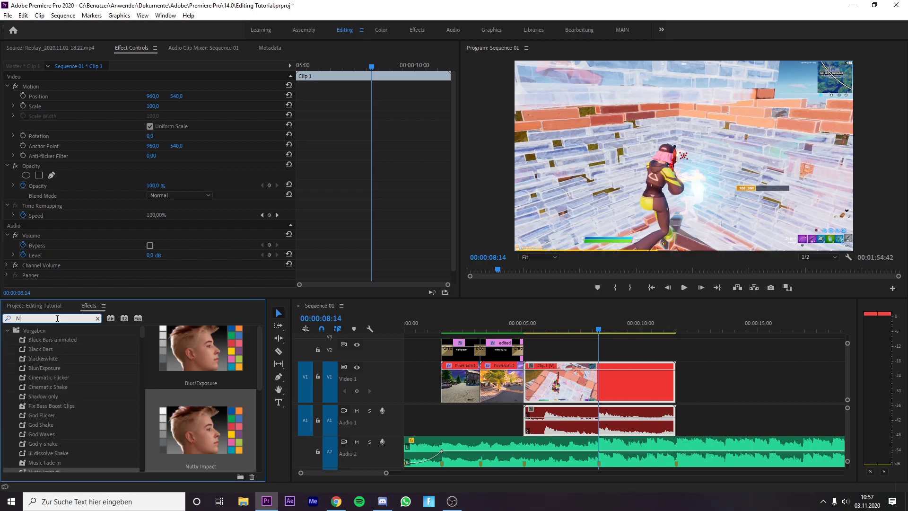
{"action": "key", "text": "BackSpace"}
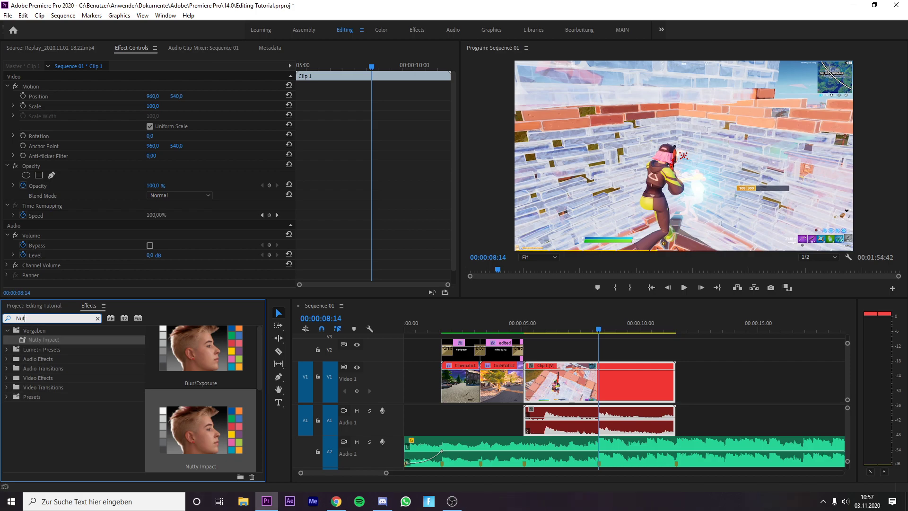
{"action": "left_click_drag", "start_coordinate": [59, 343], "coordinate": [615, 367]}
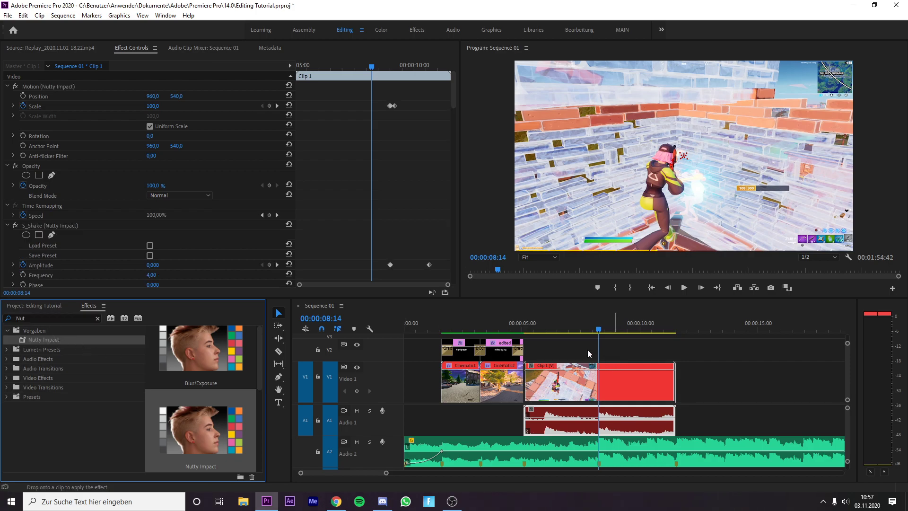
{"action": "left_click", "coordinate": [348, 151]}
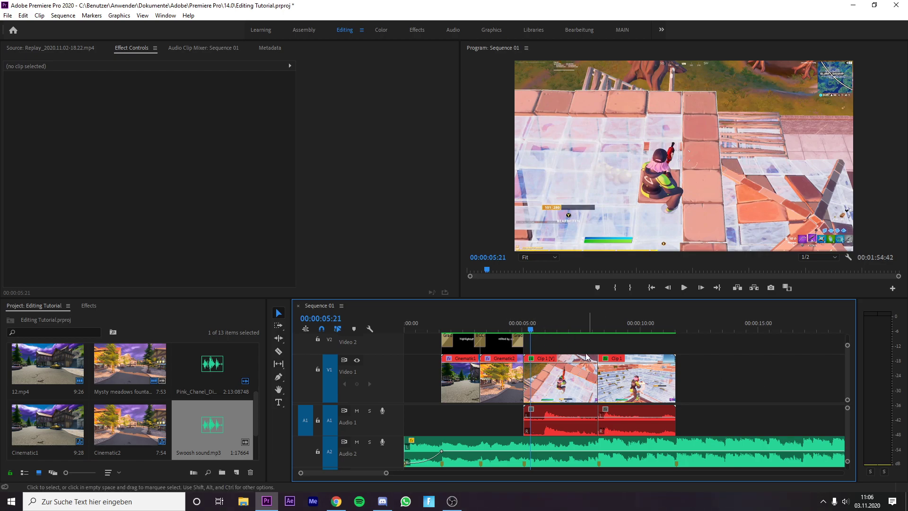
- Play back Clip 1 from near its start to review the impact effect against the music
{"action": "left_click", "coordinate": [531, 333]}
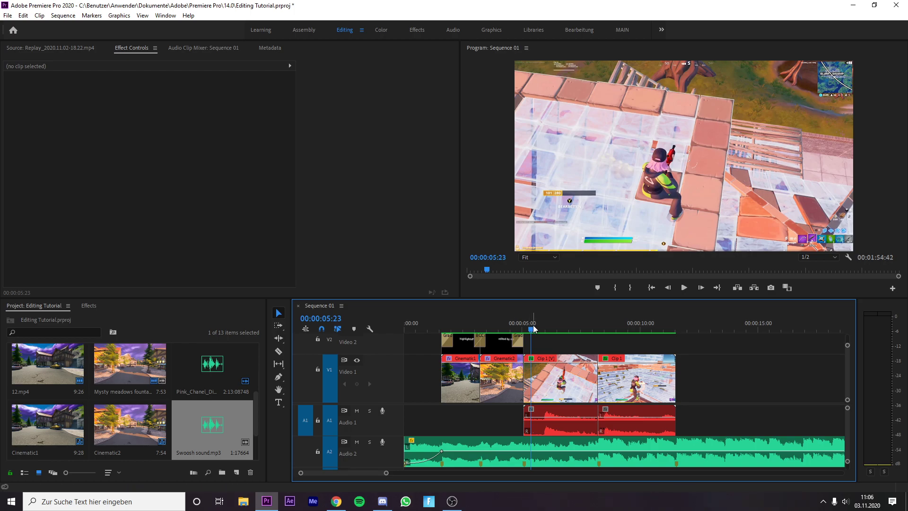
{"action": "key", "text": "space"}
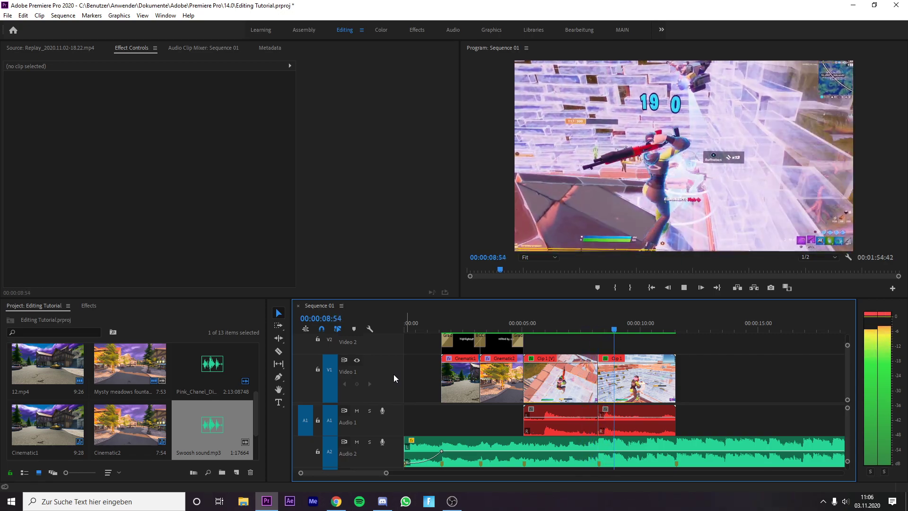
{"action": "key", "text": "space"}
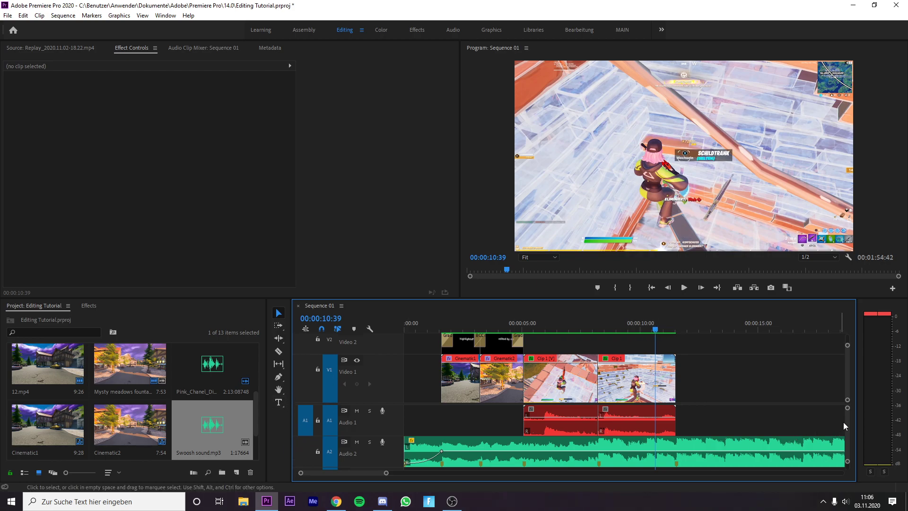
- Place Swoosh sound.mp3 on A3 and align its peak with the music marker at 00:00:08:14
{"action": "scroll", "coordinate": [846, 430], "scroll_direction": "down", "scroll_amount": 2}
{"action": "left_click_drag", "start_coordinate": [238, 418], "coordinate": [584, 455]}
{"action": "left_click", "coordinate": [601, 327]}
{"action": "left_click_drag", "start_coordinate": [603, 348], "coordinate": [599, 349]}
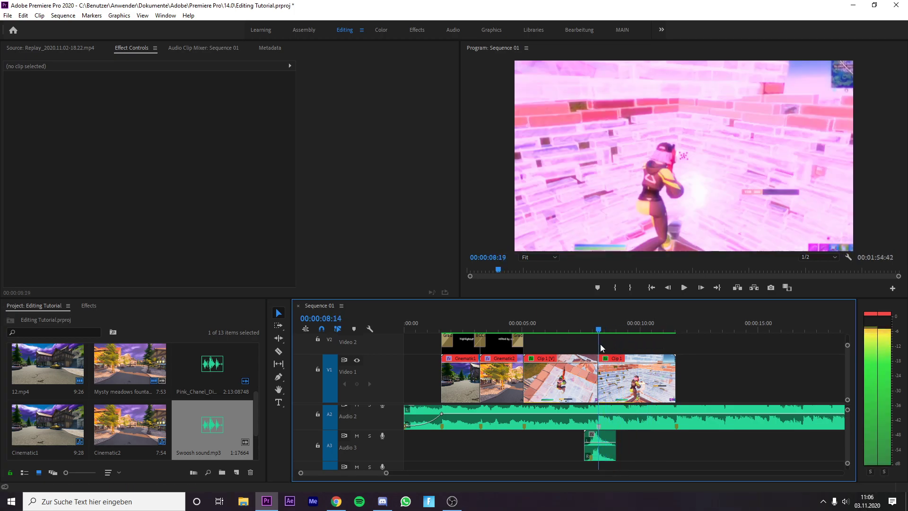
{"action": "mouse_move", "coordinate": [604, 440]}
{"action": "left_mouse_down"}
{"action": "mouse_move", "coordinate": [618, 440]}
{"action": "mouse_move", "coordinate": [599, 438]}
{"action": "left_mouse_up"}
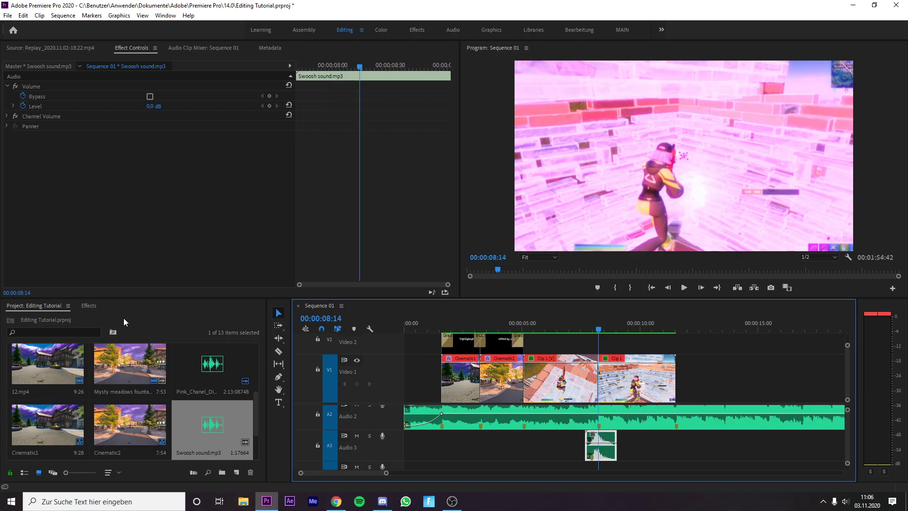
- Apply the SFX Swoosh preset to the swoosh sound on A3 and check its treble boost setting
{"action": "left_click", "coordinate": [89, 306]}
{"action": "left_click", "coordinate": [47, 317]}
{"action": "type", "text": "sfx swo"}
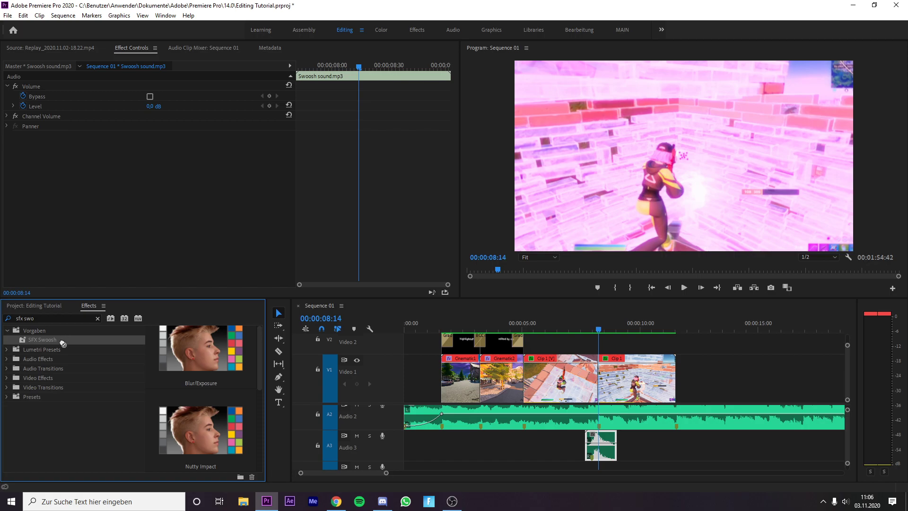
{"action": "left_click_drag", "start_coordinate": [62, 343], "coordinate": [602, 447]}
{"action": "left_click", "coordinate": [75, 156]}
{"action": "left_click", "coordinate": [17, 125]}
{"action": "left_click", "coordinate": [166, 157]}
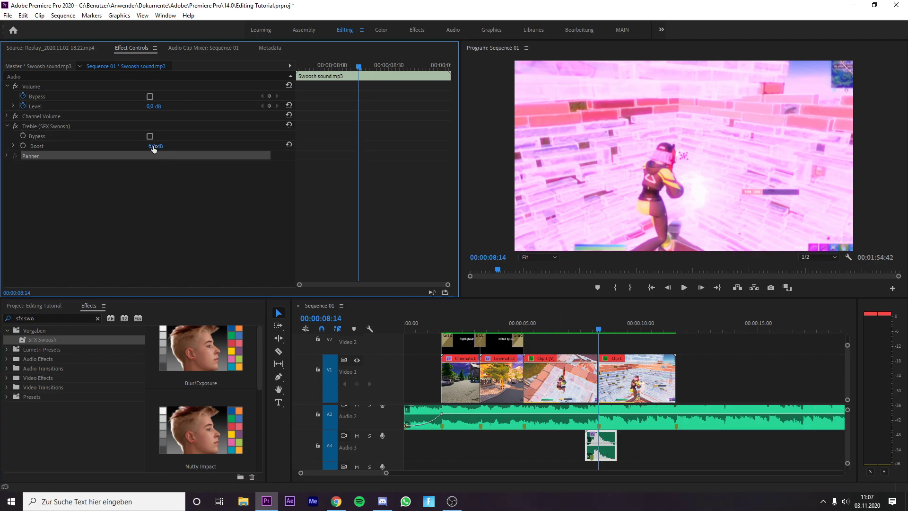
{"action": "left_click", "coordinate": [188, 199]}
- Play back the swoosh with the impact, shift the sound slightly later on A3, and clear the effects search
{"action": "left_click_drag", "start_coordinate": [602, 330], "coordinate": [583, 332]}
{"action": "key", "text": "space"}
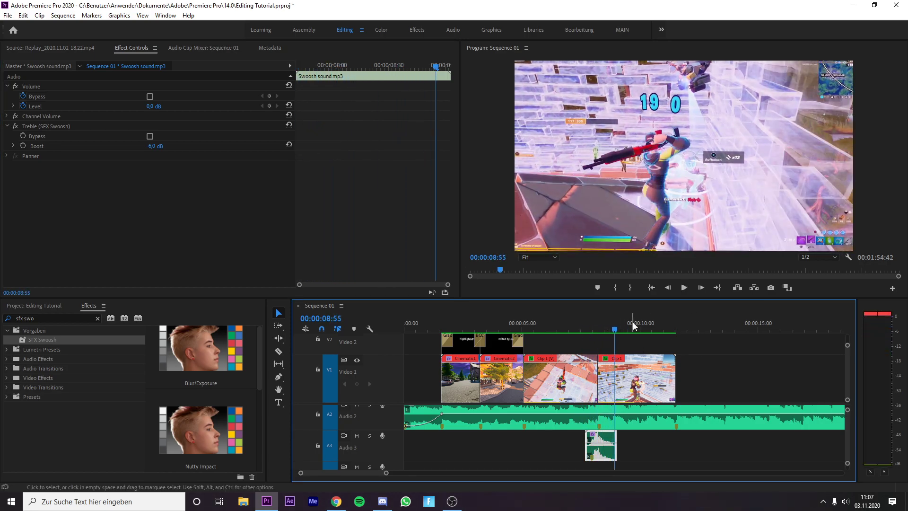
{"action": "left_click", "coordinate": [583, 332]}
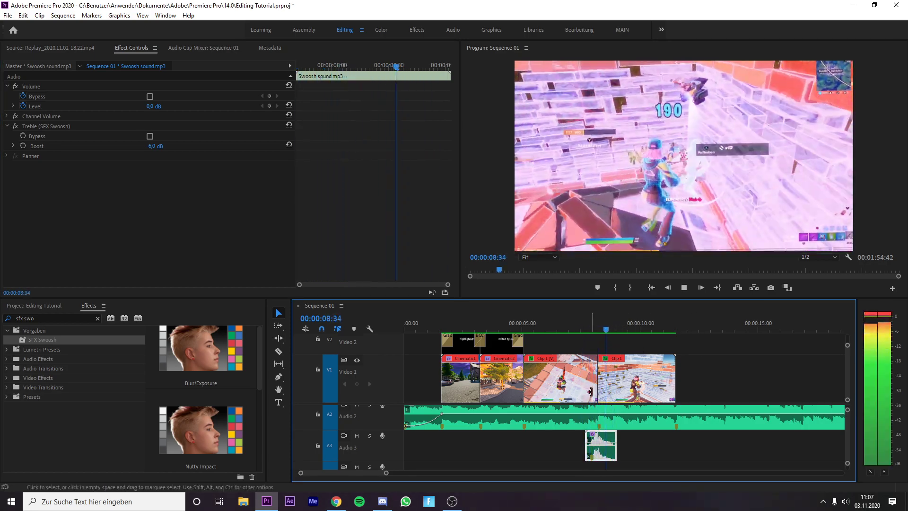
{"action": "key", "text": "space"}
{"action": "left_click_drag", "start_coordinate": [601, 438], "coordinate": [606, 438]}
{"action": "mouse_move", "coordinate": [614, 326]}
{"action": "left_mouse_down"}
{"action": "mouse_move", "coordinate": [585, 328]}
{"action": "mouse_move", "coordinate": [597, 328]}
{"action": "left_mouse_up"}
{"action": "left_click", "coordinate": [176, 383]}
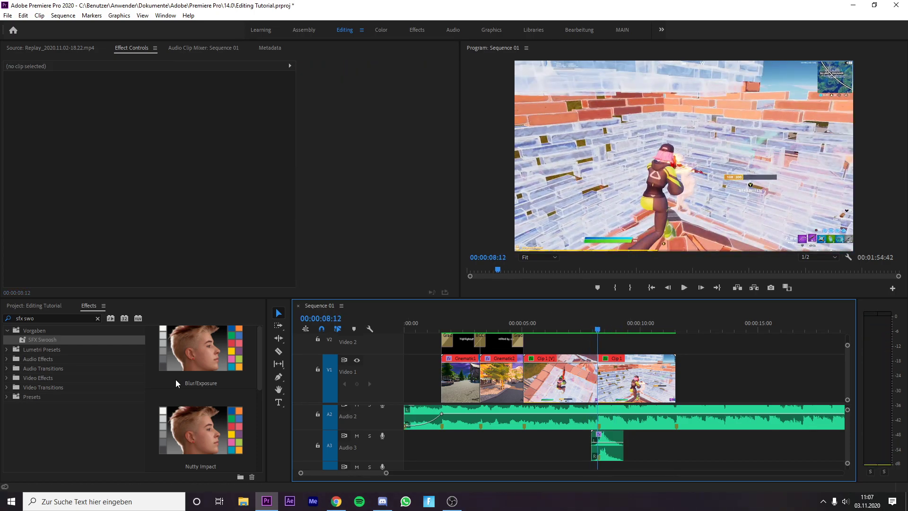
{"action": "left_click", "coordinate": [98, 319]}
{"action": "left_click", "coordinate": [672, 441]}
{"action": "left_click", "coordinate": [603, 333]}
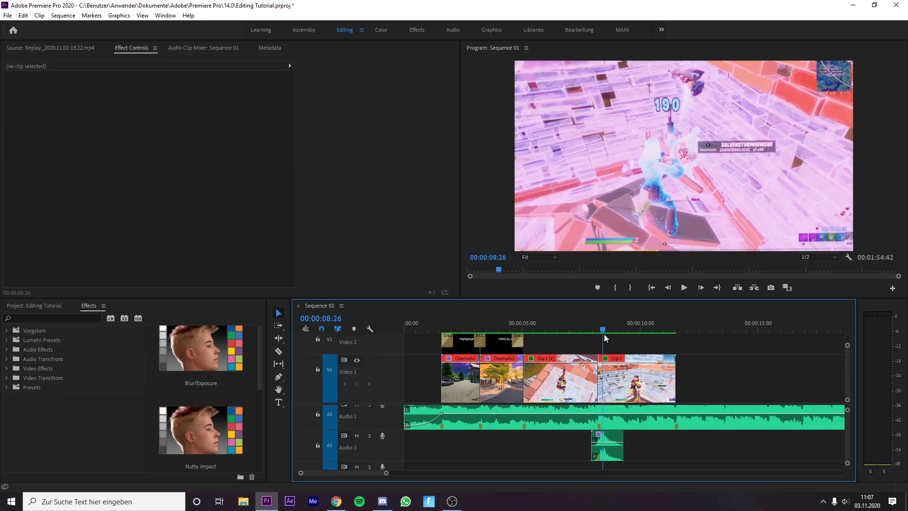
{"action": "scroll", "coordinate": [667, 355], "scroll_direction": "down", "scroll_amount": 3}
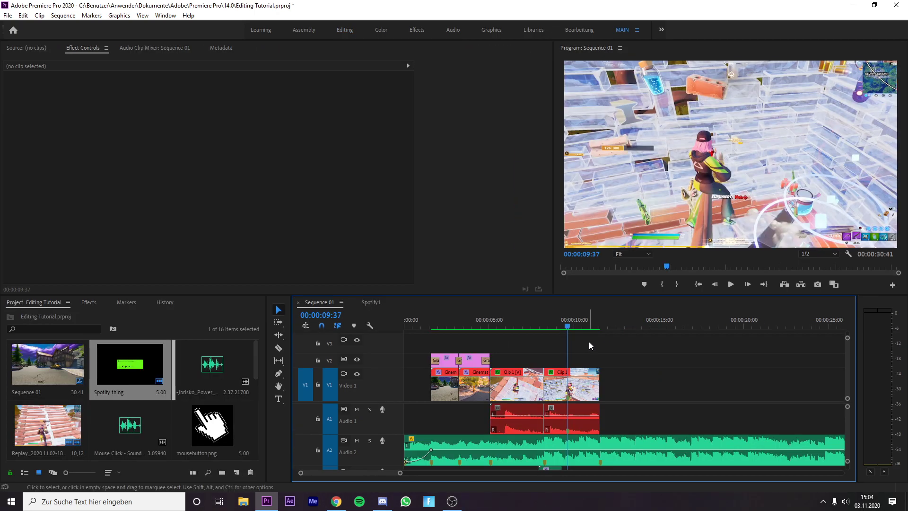
- Place the Spotify thing clip on V2 at 00:00:09:37 and trim its end to the end of Clip 1
{"action": "mouse_move", "coordinate": [566, 322]}
{"action": "left_mouse_down"}
{"action": "mouse_move", "coordinate": [559, 322]}
{"action": "mouse_move", "coordinate": [567, 322]}
{"action": "left_mouse_up"}
{"action": "left_click", "coordinate": [138, 366]}
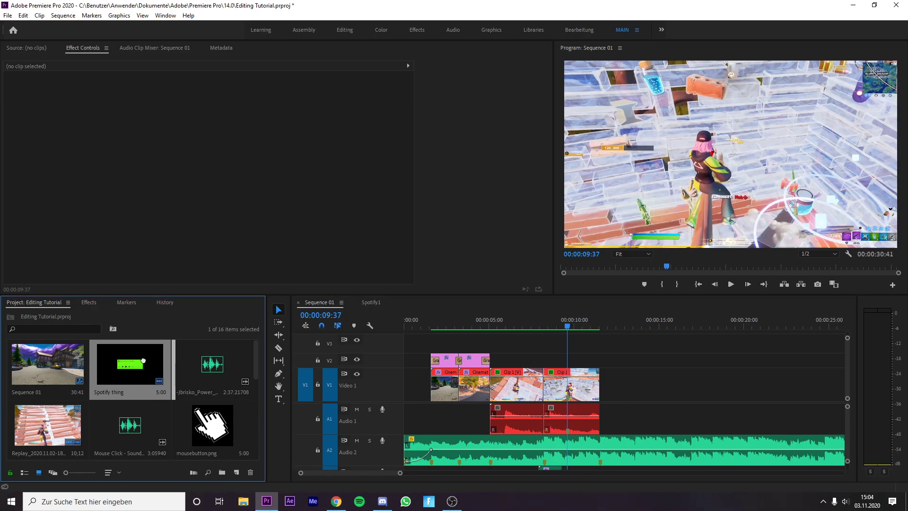
{"action": "left_click_drag", "start_coordinate": [146, 363], "coordinate": [569, 360]}
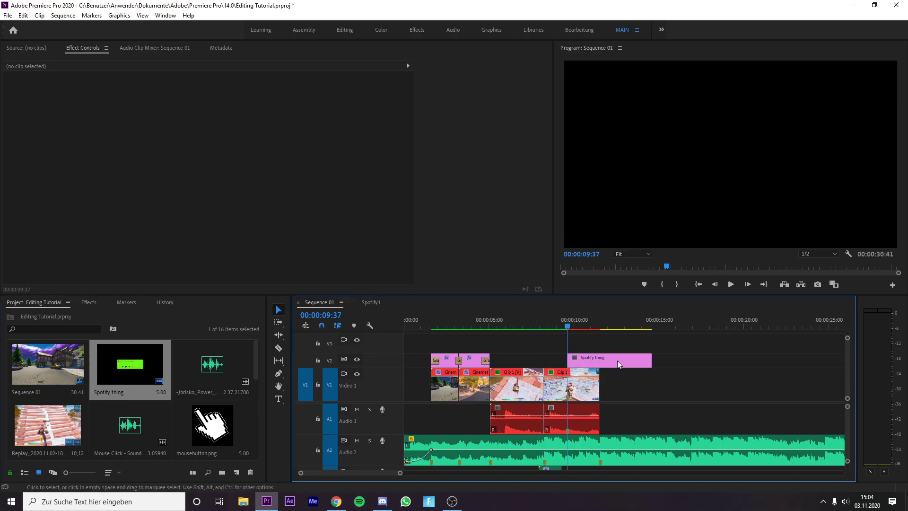
{"action": "left_click_drag", "start_coordinate": [649, 358], "coordinate": [599, 358]}
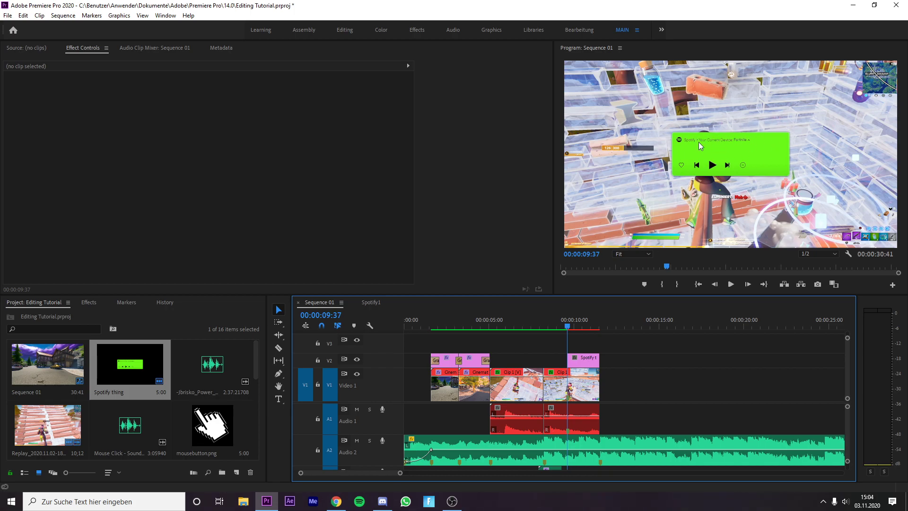
- Add the song title text "Maradona/Part one" on the green Spotify card below its header line
{"action": "left_click", "coordinate": [631, 254]}
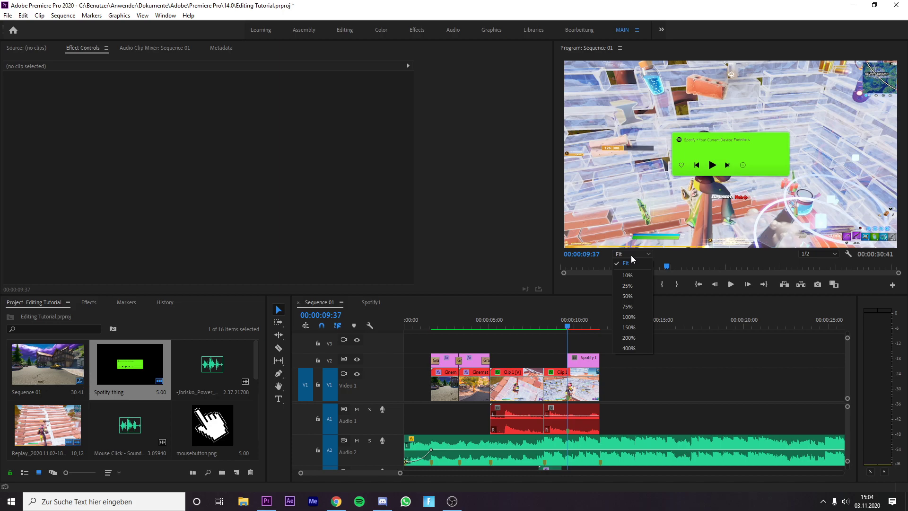
{"action": "left_click", "coordinate": [632, 307]}
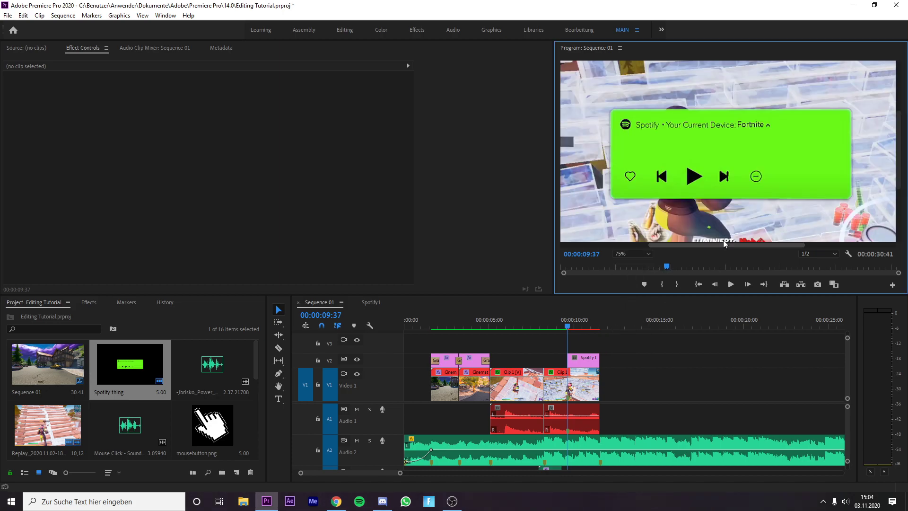
{"action": "left_click", "coordinate": [501, 29]}
{"action": "left_click", "coordinate": [368, 143]}
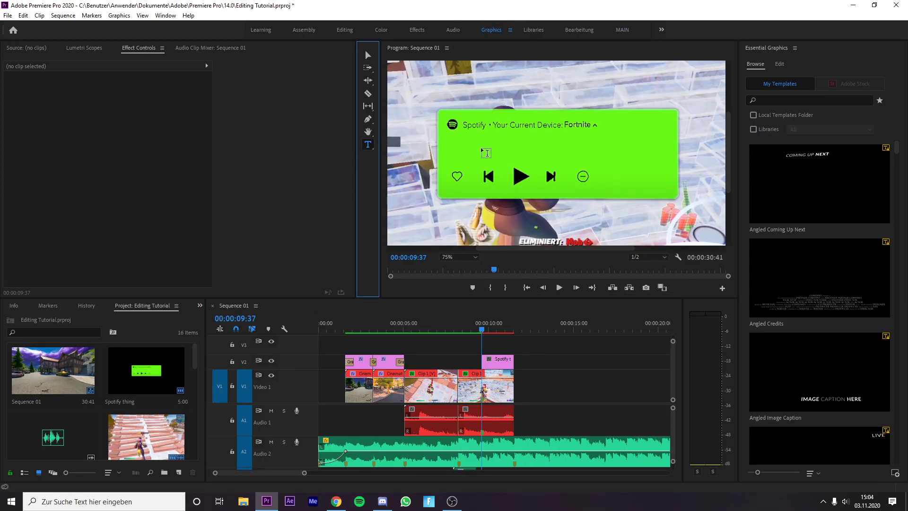
{"action": "left_click", "coordinate": [461, 140]}
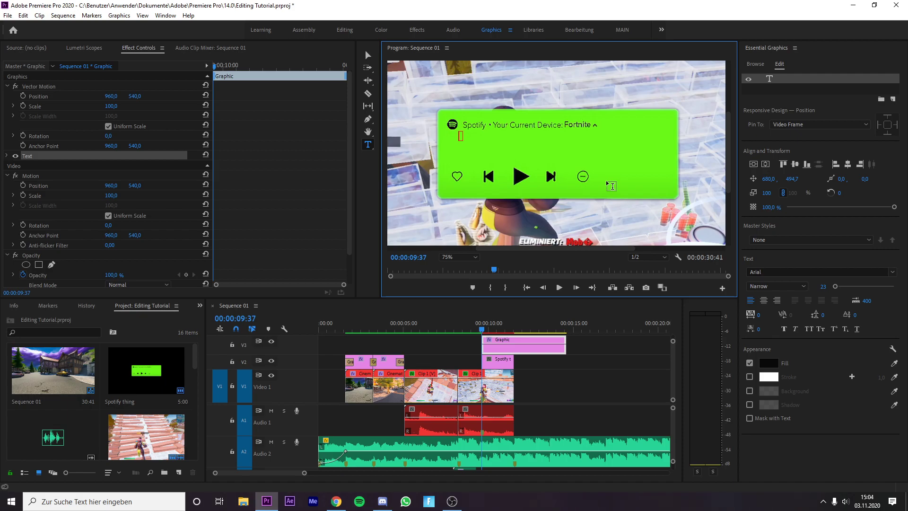
{"action": "type", "text": "Maradona/Part one"}
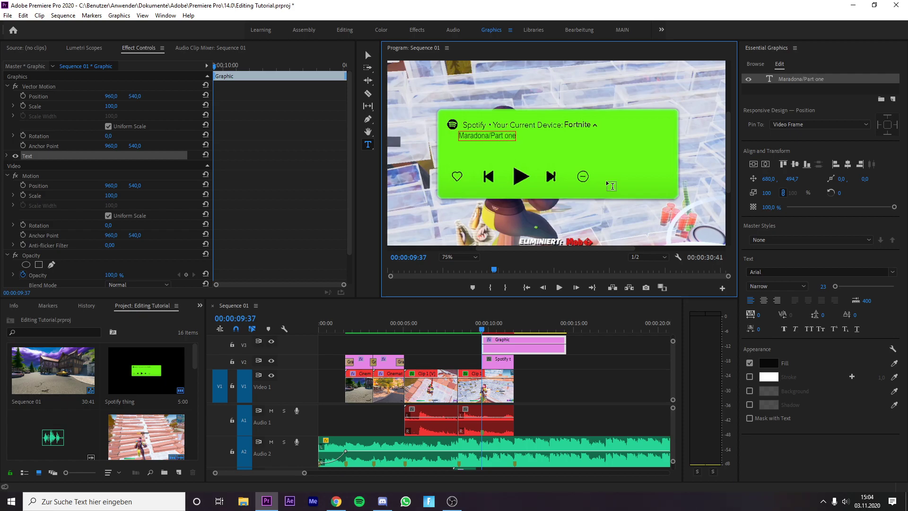
- Format the song title at size 25 in faux bold and align it with the Spotify logo just below the header
{"action": "left_click_drag", "start_coordinate": [463, 135], "coordinate": [517, 137]}
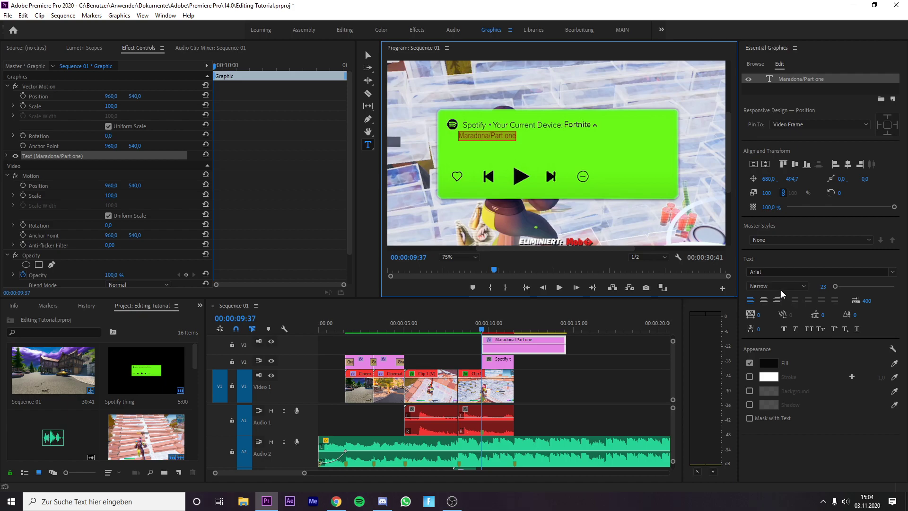
{"action": "left_click", "coordinate": [822, 286]}
{"action": "type", "text": "25"}
{"action": "key", "text": "Return"}
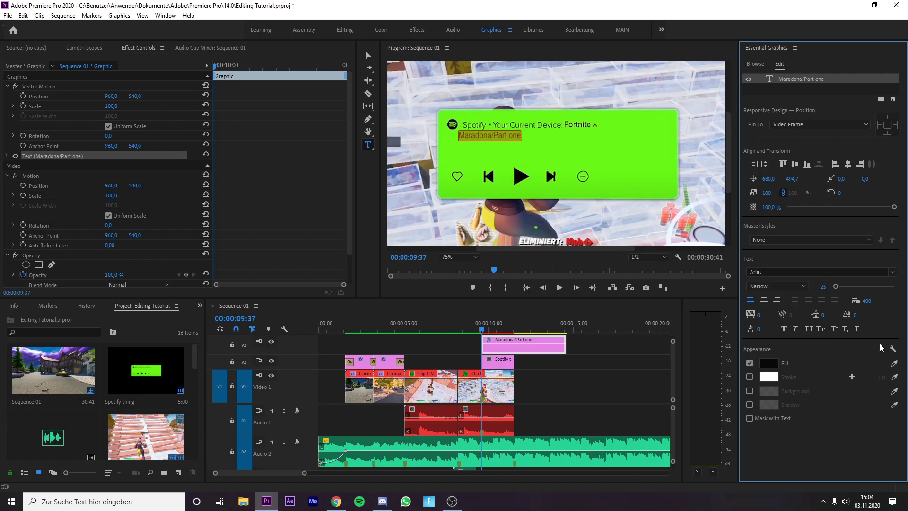
{"action": "left_click", "coordinate": [784, 328]}
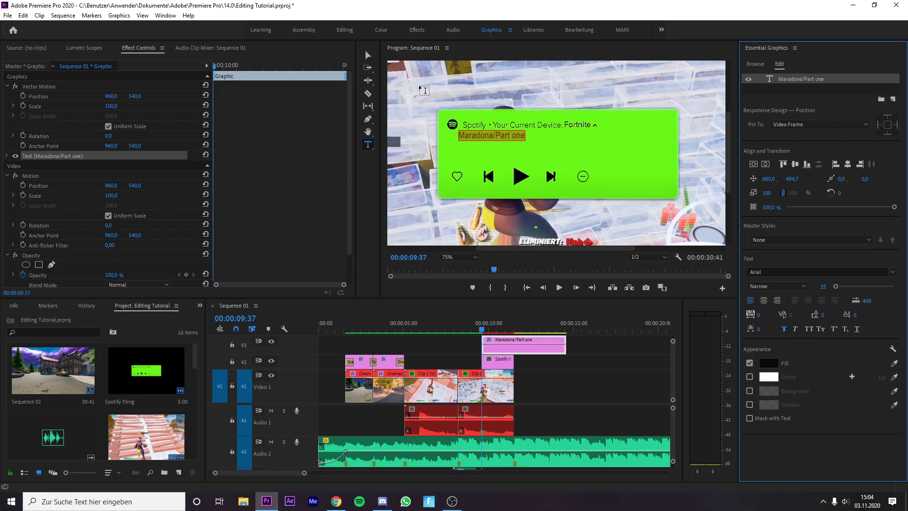
{"action": "left_click", "coordinate": [367, 56]}
{"action": "left_click_drag", "start_coordinate": [484, 135], "coordinate": [473, 141]}
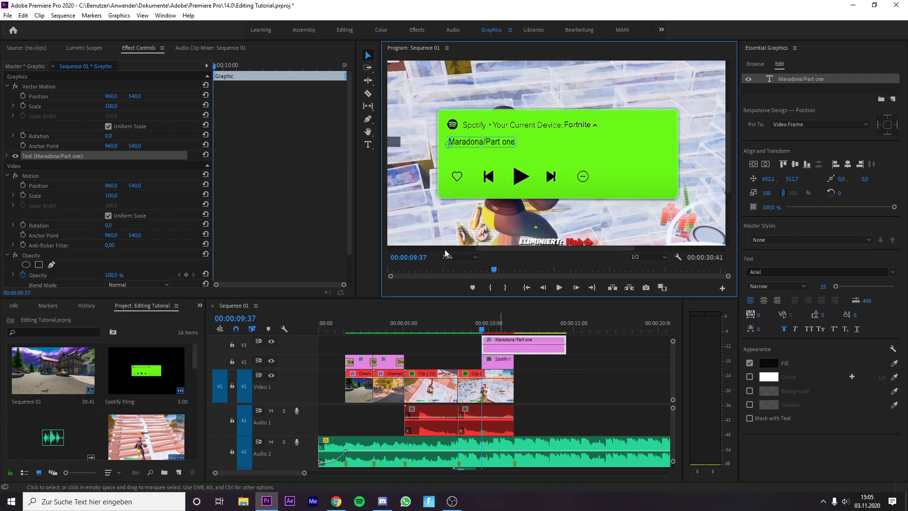
- Add a second text line "Im2fast4you" directly under the song title on the Spotify card
{"action": "left_click", "coordinate": [368, 144]}
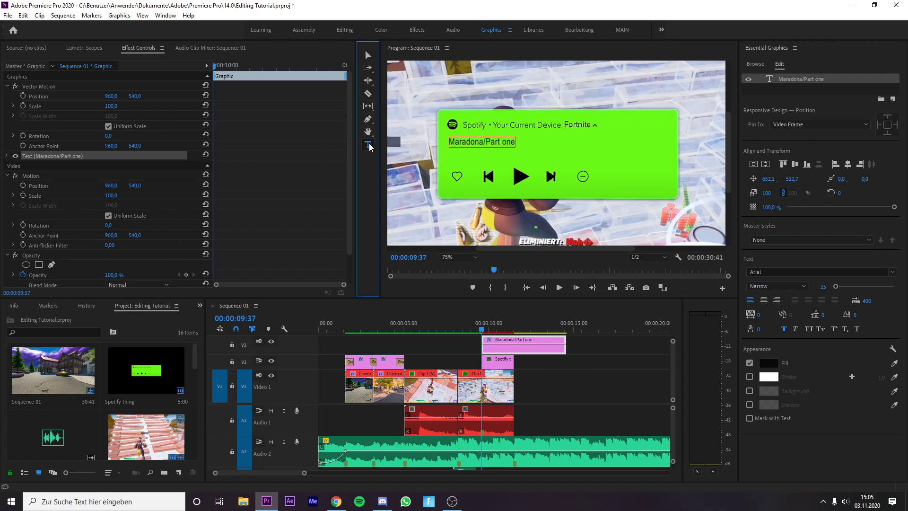
{"action": "left_click", "coordinate": [452, 152]}
{"action": "type", "text": "Im2fast4you"}
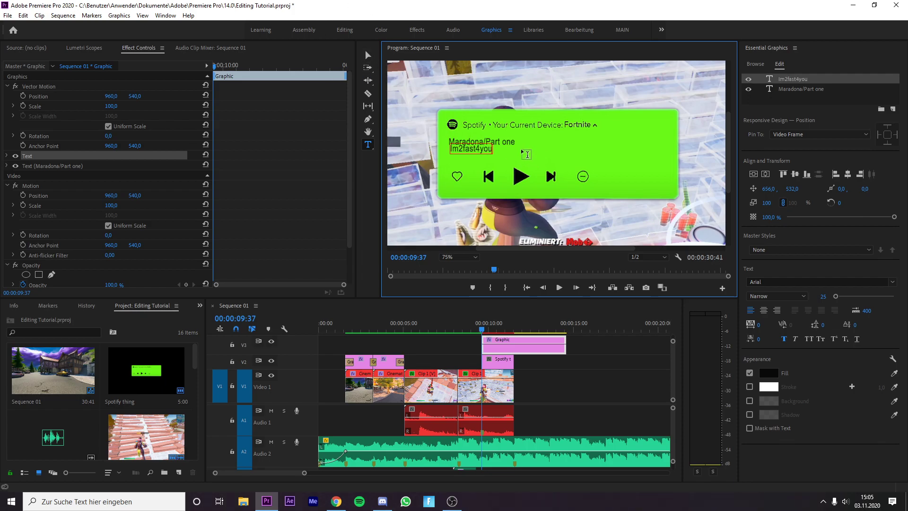
- Set the "Im2fast4you" text to size 23 and turn off its faux bold
{"action": "key", "text": "shift+Left"}
{"action": "key", "text": "shift+Left"}
{"action": "key", "text": "shift+Left"}
{"action": "key", "text": "shift+Left"}
{"action": "key", "text": "shift+Left"}
{"action": "key", "text": "shift+Left"}
{"action": "key", "text": "shift+Left"}
{"action": "key", "text": "shift+Left"}
{"action": "key", "text": "shift+Left"}
{"action": "key", "text": "shift+Left"}
{"action": "key", "text": "shift+Left"}
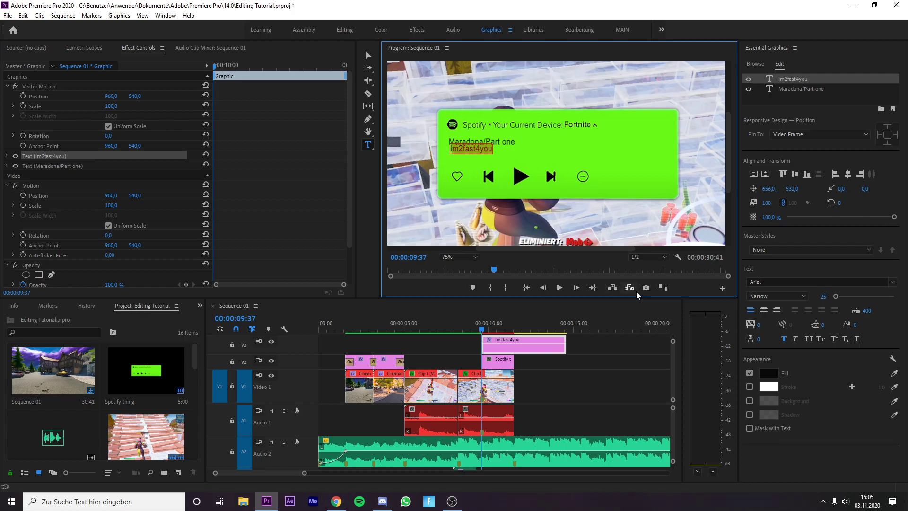
{"action": "left_click_drag", "start_coordinate": [451, 149], "coordinate": [493, 154]}
{"action": "left_click", "coordinate": [823, 296]}
{"action": "type", "text": "23"}
{"action": "key", "text": "Return"}
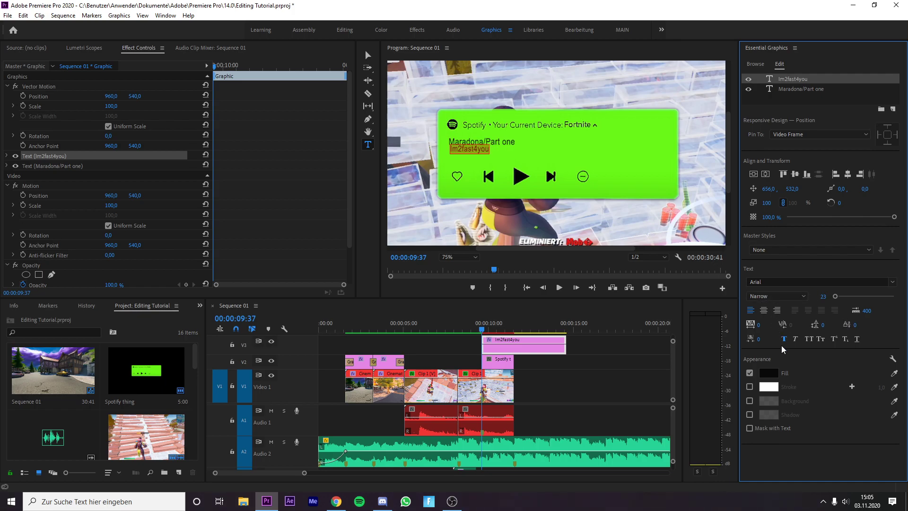
{"action": "left_click", "coordinate": [784, 339]}
{"action": "left_click", "coordinate": [367, 55]}
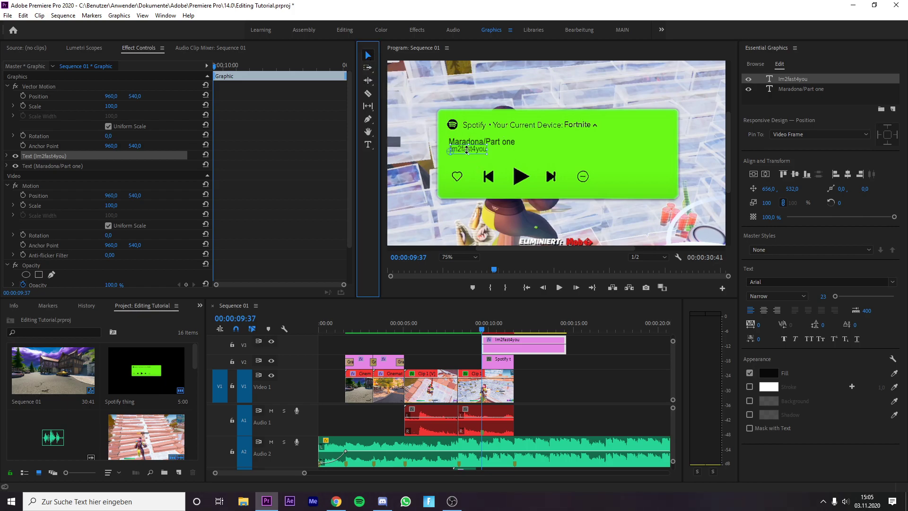
- Place the "Im2fast4you" line just below the song title, aligned with its start, and fit the whole frame in the preview
{"action": "left_click_drag", "start_coordinate": [467, 149], "coordinate": [463, 151]}
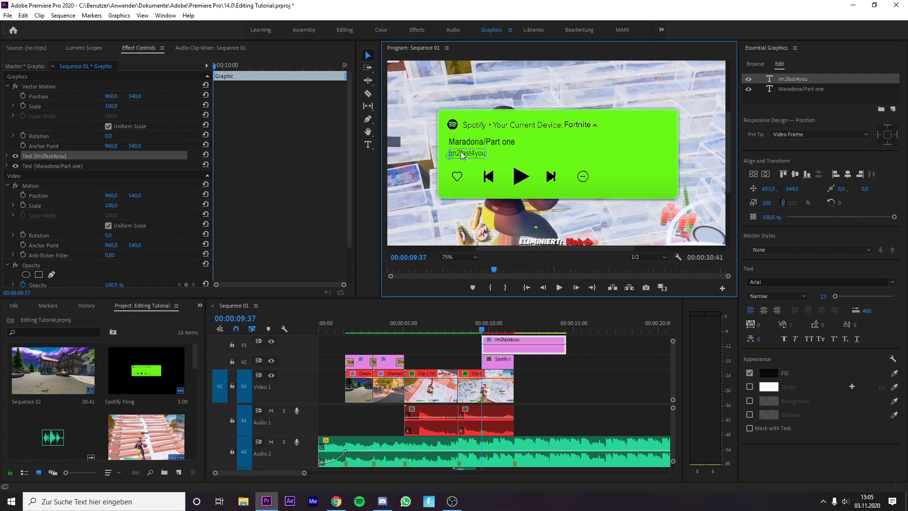
{"action": "left_click", "coordinate": [611, 380]}
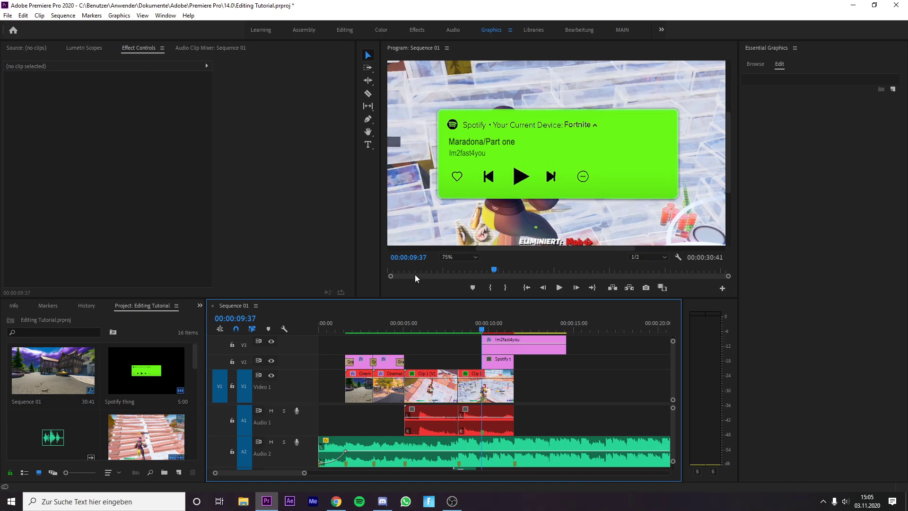
{"action": "left_click", "coordinate": [475, 257]}
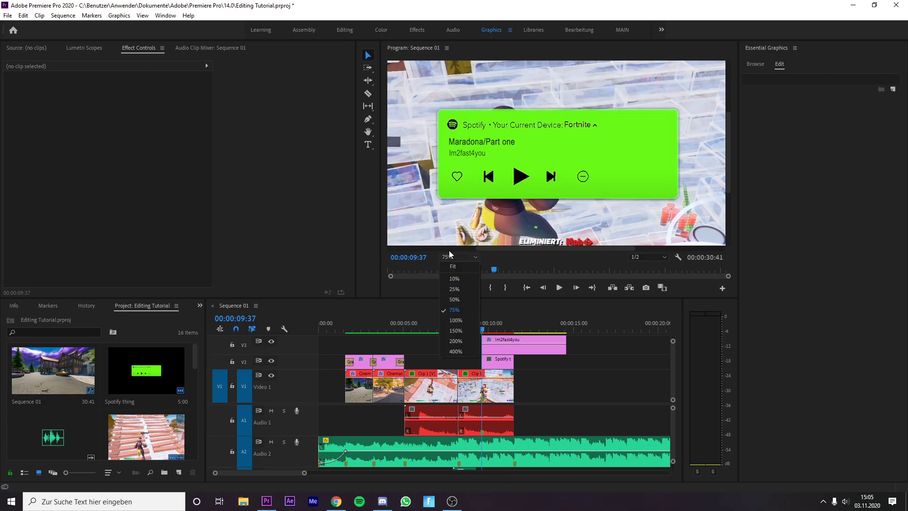
{"action": "left_click", "coordinate": [452, 266]}
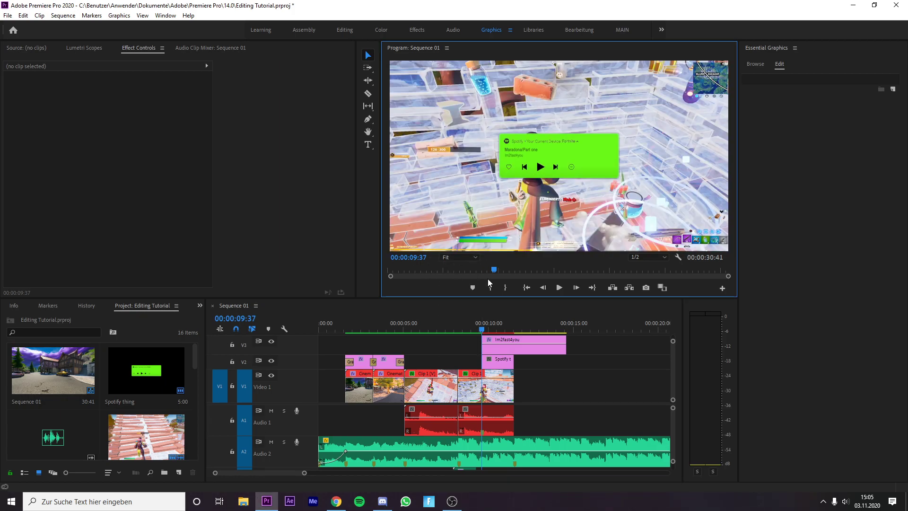
- Trim the end of the song text clip to match the end of the Spotify card clip beneath it
{"action": "left_click", "coordinate": [567, 347]}
{"action": "left_click_drag", "start_coordinate": [569, 346], "coordinate": [514, 347]}
{"action": "left_click", "coordinate": [532, 353]}
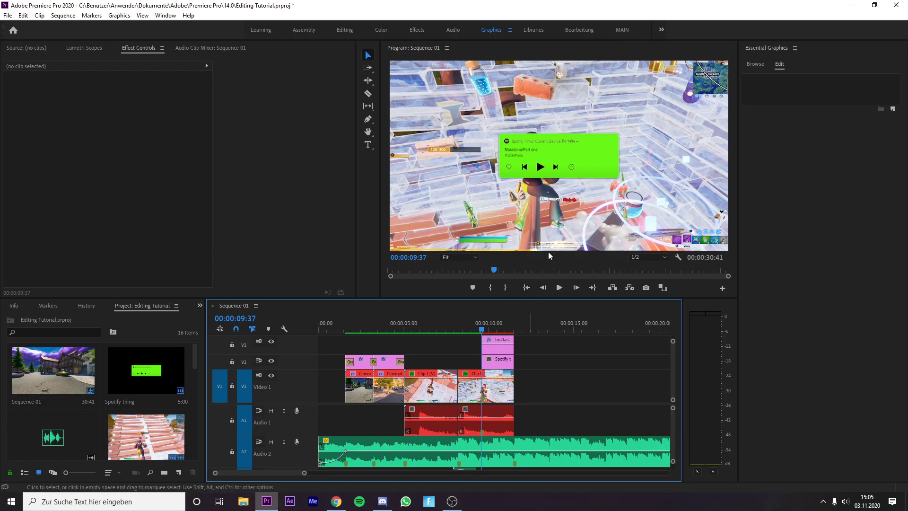
- Apply Gaussian Blur to the song text clip above the Spotify card with a blurriness of 1,5
{"action": "left_click", "coordinate": [622, 30]}
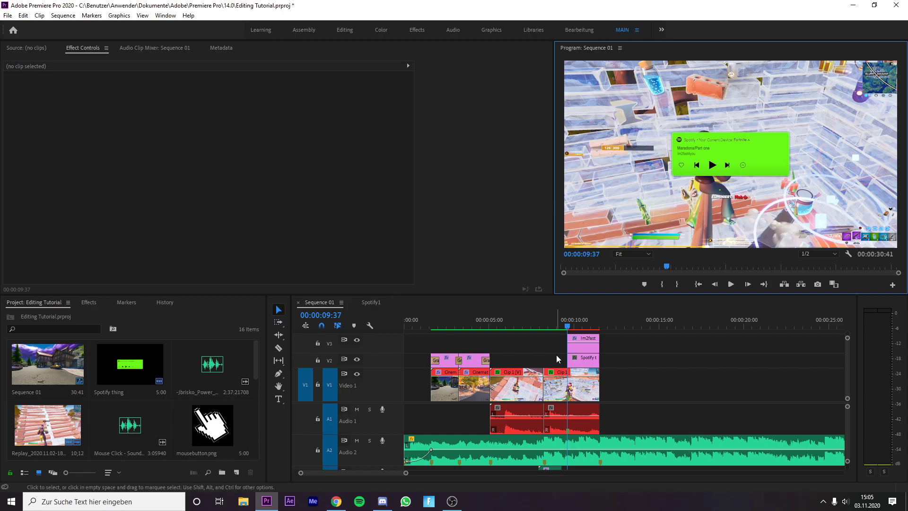
{"action": "left_click", "coordinate": [82, 304]}
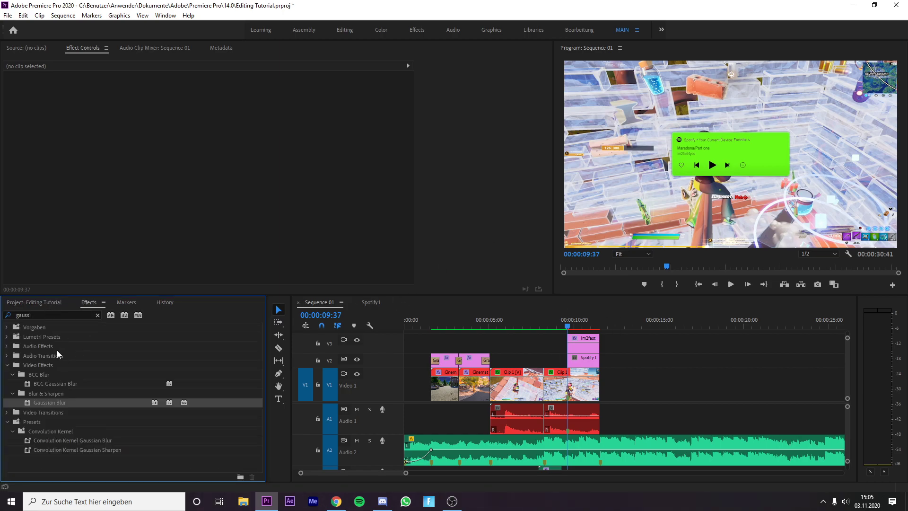
{"action": "left_click_drag", "start_coordinate": [53, 405], "coordinate": [586, 348]}
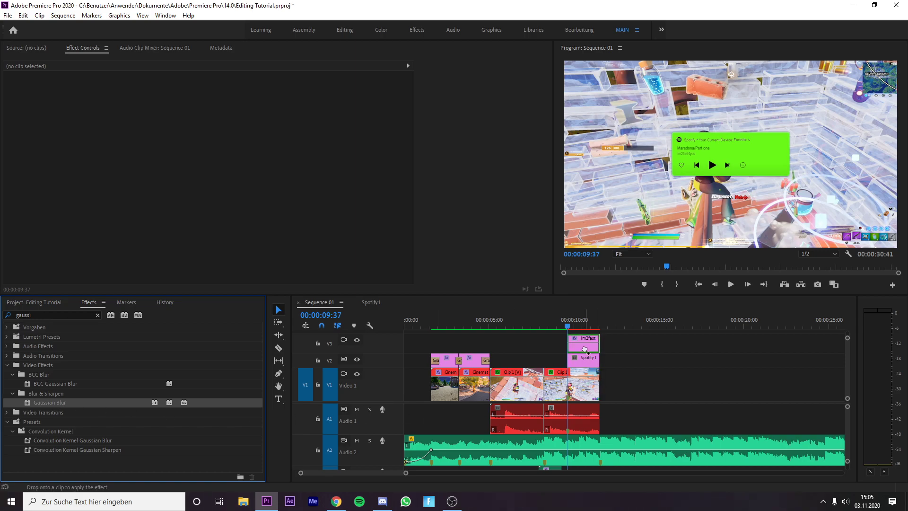
{"action": "left_click", "coordinate": [212, 176]}
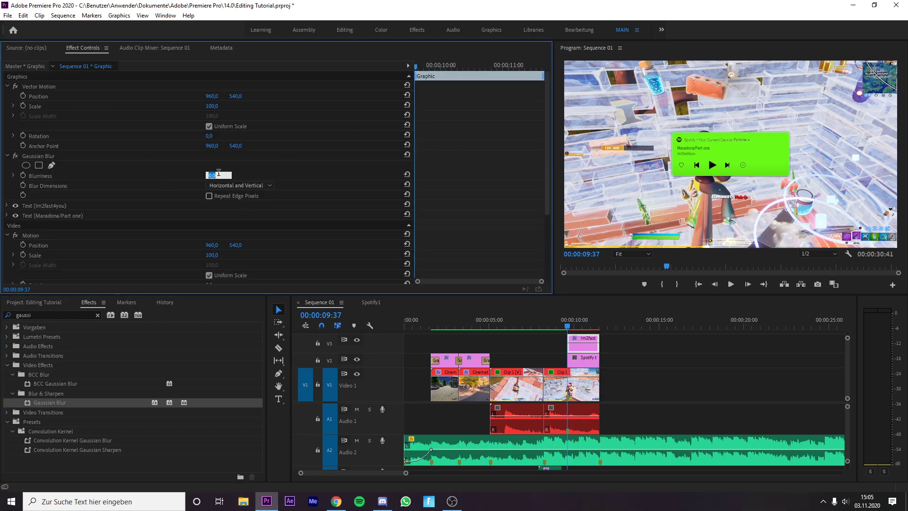
{"action": "type", "text": "1,5"}
{"action": "key", "text": "Return"}
{"action": "left_click", "coordinate": [627, 373]}
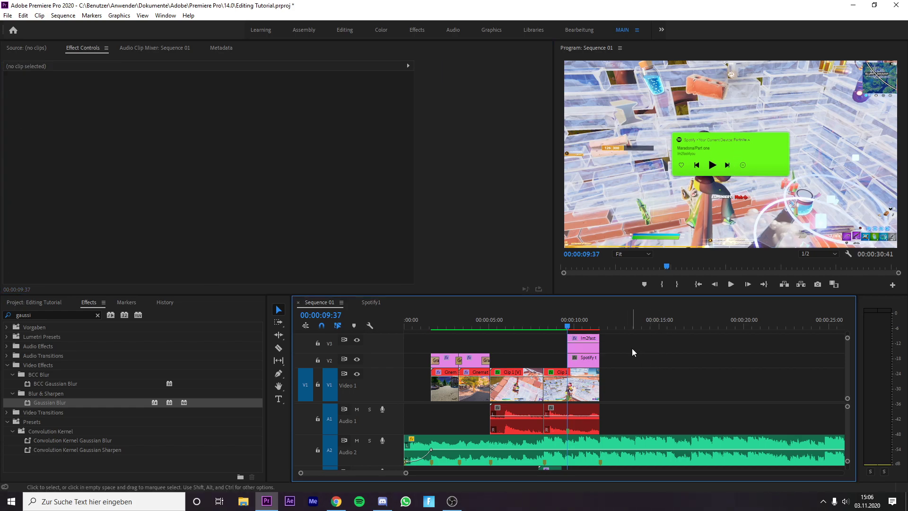
- Add a 100 % opacity keyframe at 00:00:09:25 on the gameplay clip beneath the Spotify card
{"action": "scroll", "coordinate": [581, 380], "scroll_direction": "up", "scroll_amount": 4}
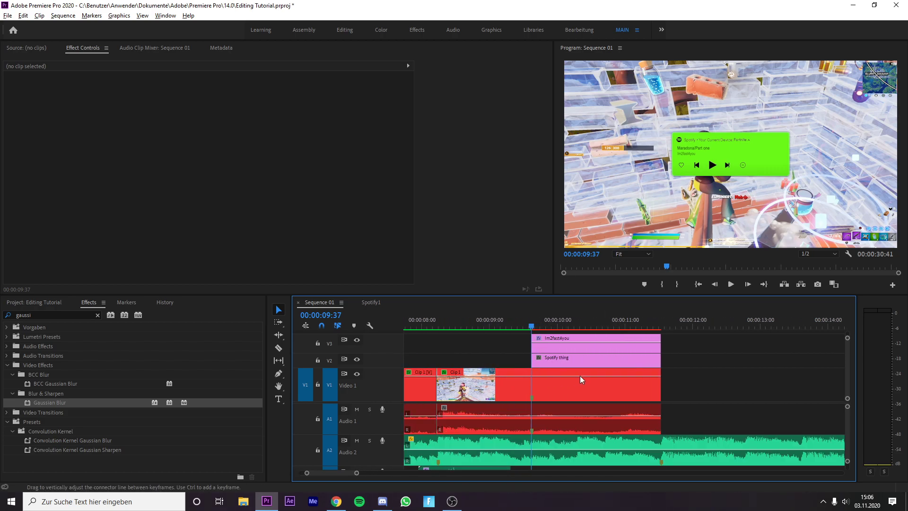
{"action": "left_click", "coordinate": [558, 396]}
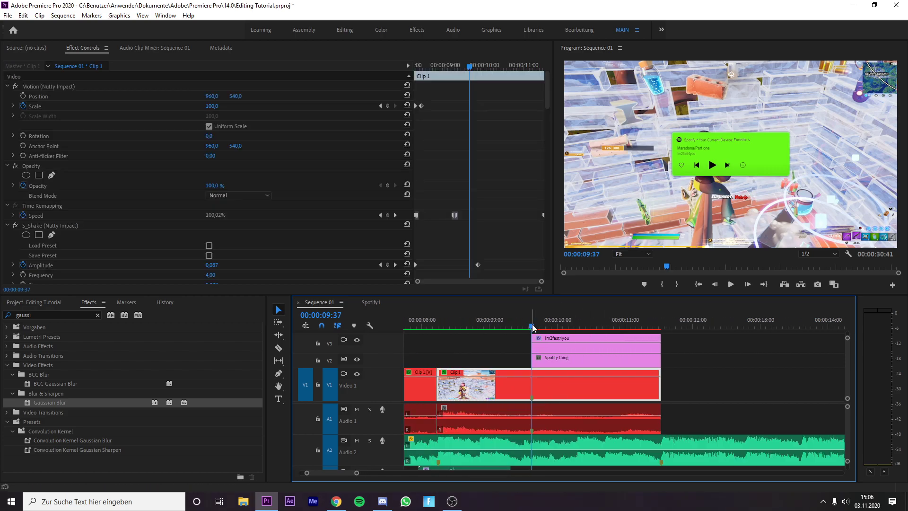
{"action": "left_click_drag", "start_coordinate": [531, 327], "coordinate": [517, 329]}
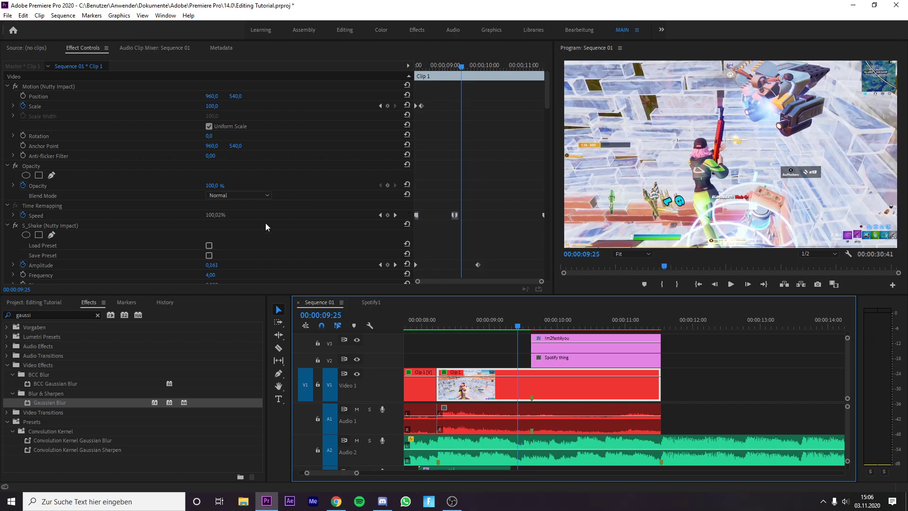
{"action": "left_click", "coordinate": [387, 185]}
{"action": "scroll", "coordinate": [534, 118], "scroll_direction": "down", "scroll_amount": 1}
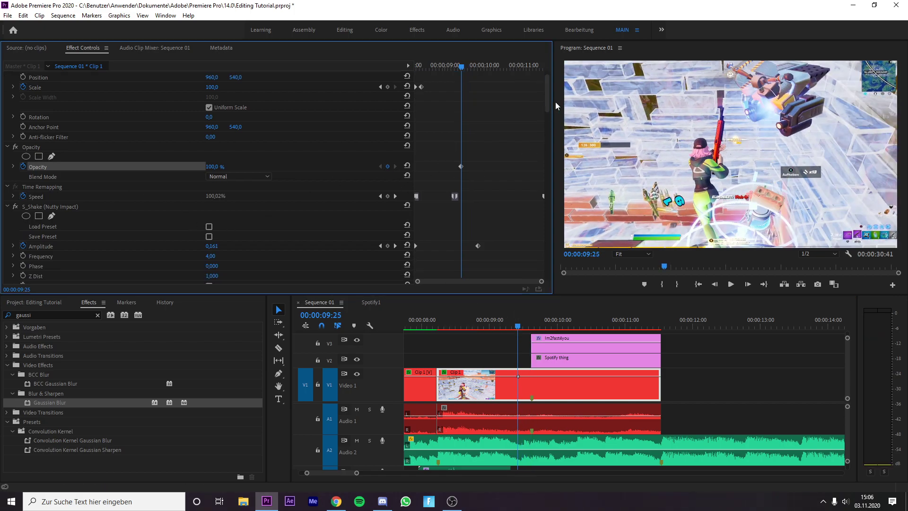
{"action": "mouse_move", "coordinate": [546, 100]}
{"action": "left_mouse_down"}
{"action": "mouse_move", "coordinate": [537, 238]}
{"action": "mouse_move", "coordinate": [549, 189]}
{"action": "mouse_move", "coordinate": [535, 94]}
{"action": "left_mouse_up"}
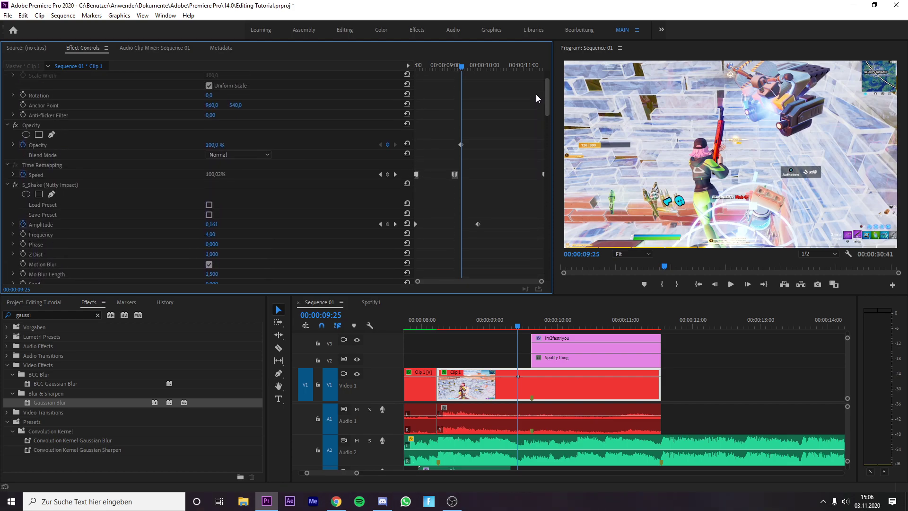
- Set the gameplay clip's opacity to 45 % at 00:00:09:44, just after the green clip marker
{"action": "left_click_drag", "start_coordinate": [461, 66], "coordinate": [475, 72]}
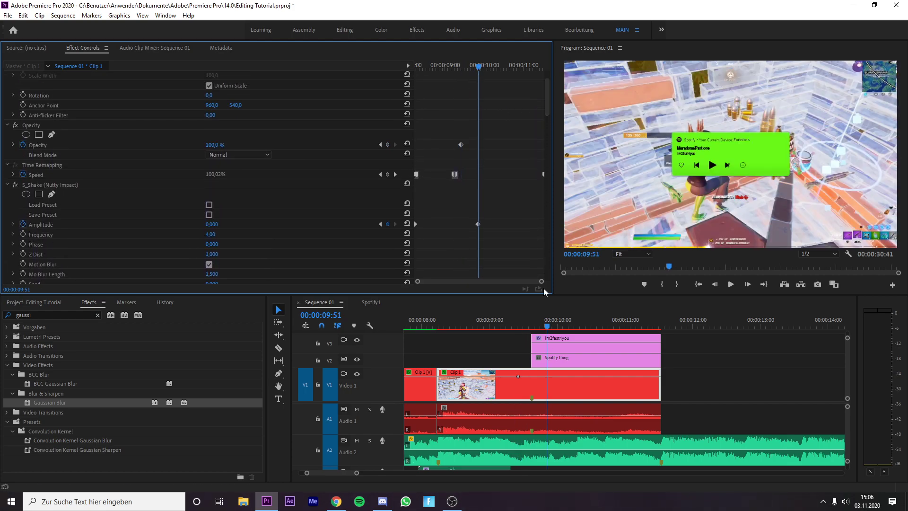
{"action": "left_click", "coordinate": [539, 328]}
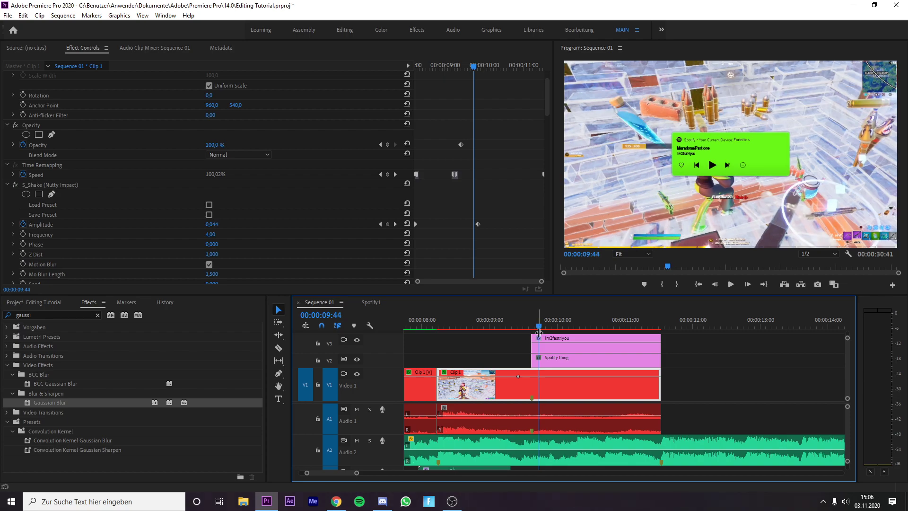
{"action": "left_click_drag", "start_coordinate": [533, 401], "coordinate": [538, 402]}
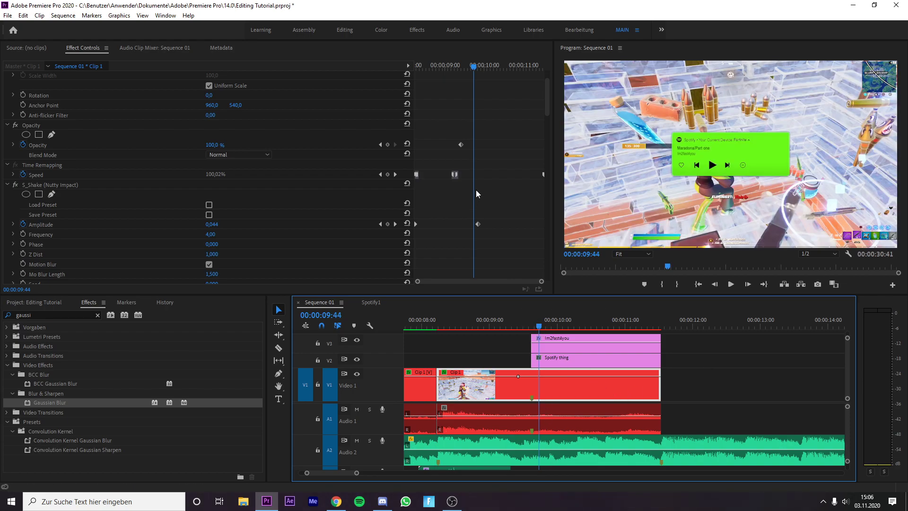
{"action": "left_click", "coordinate": [217, 144]}
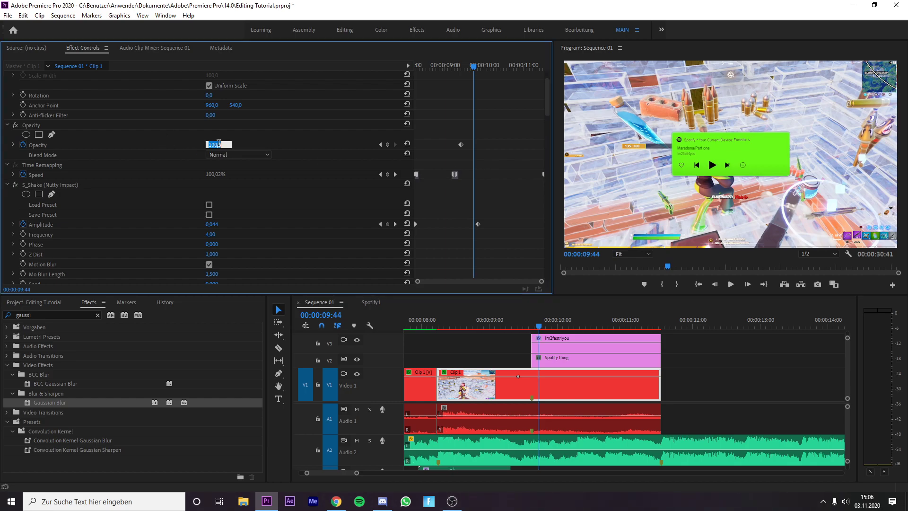
{"action": "type", "text": "45"}
{"action": "key", "text": "Return"}
- Set the blurriness of the gameplay clip's Gaussian Blur (Nutty Impact) to 12 at 00:00:09:44
{"action": "left_click_drag", "start_coordinate": [546, 99], "coordinate": [543, 244]}
{"action": "left_click", "coordinate": [209, 145]}
{"action": "type", "text": "12"}
{"action": "key", "text": "Return"}
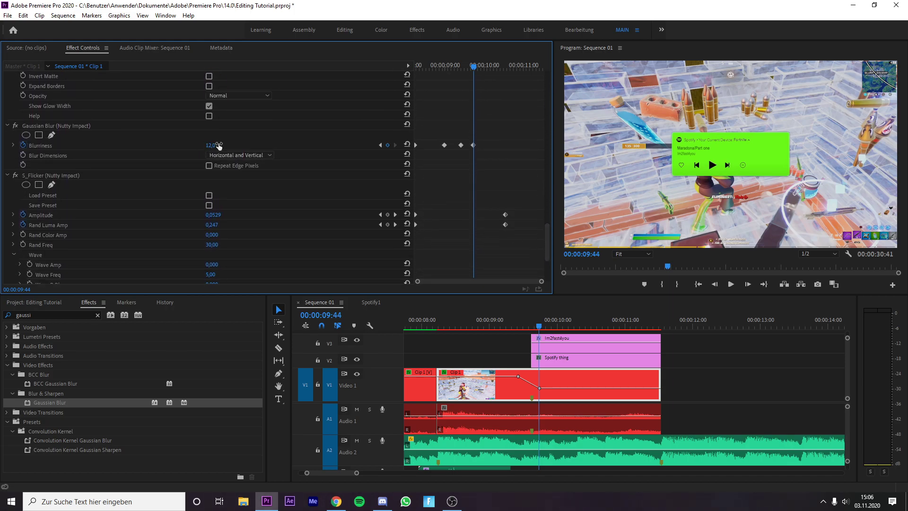
- Convert the gameplay clip's two opacity keyframes to Bezier and bend the fade curve so it drops faster at its start
{"action": "scroll", "coordinate": [501, 128], "scroll_direction": "up", "scroll_amount": 3}
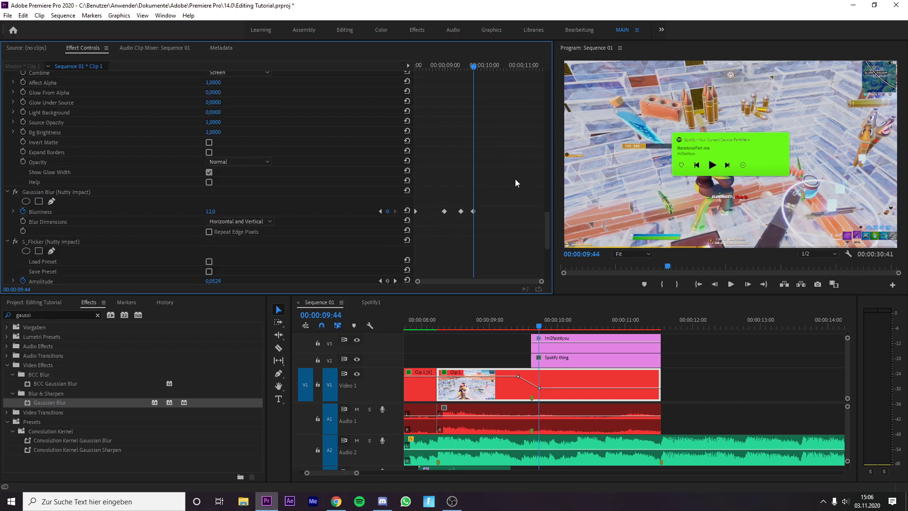
{"action": "left_click_drag", "start_coordinate": [546, 219], "coordinate": [553, 84]}
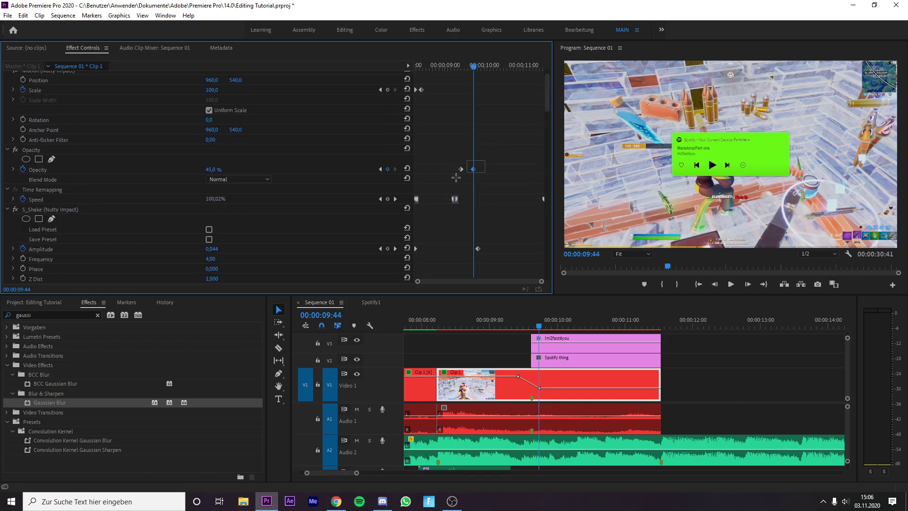
{"action": "right_click", "coordinate": [471, 173]}
{"action": "left_click", "coordinate": [504, 261]}
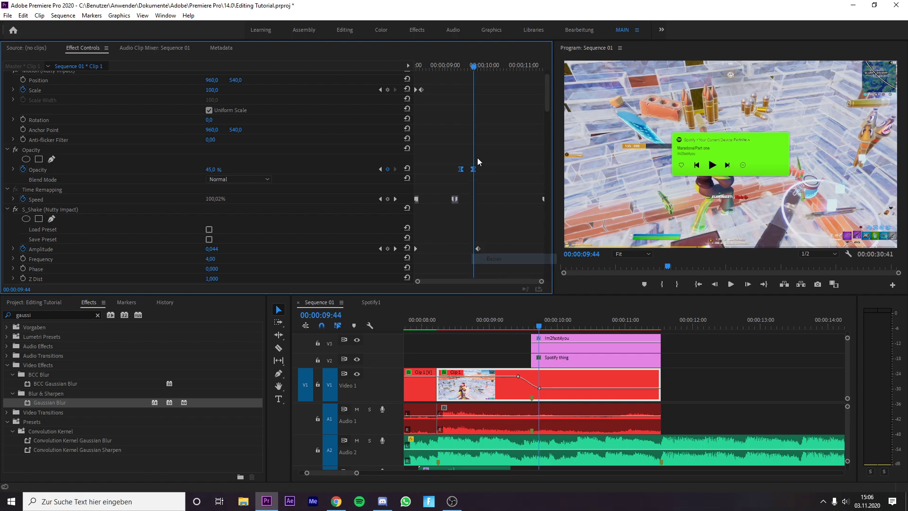
{"action": "scroll", "coordinate": [524, 385], "scroll_direction": "up", "scroll_amount": 2}
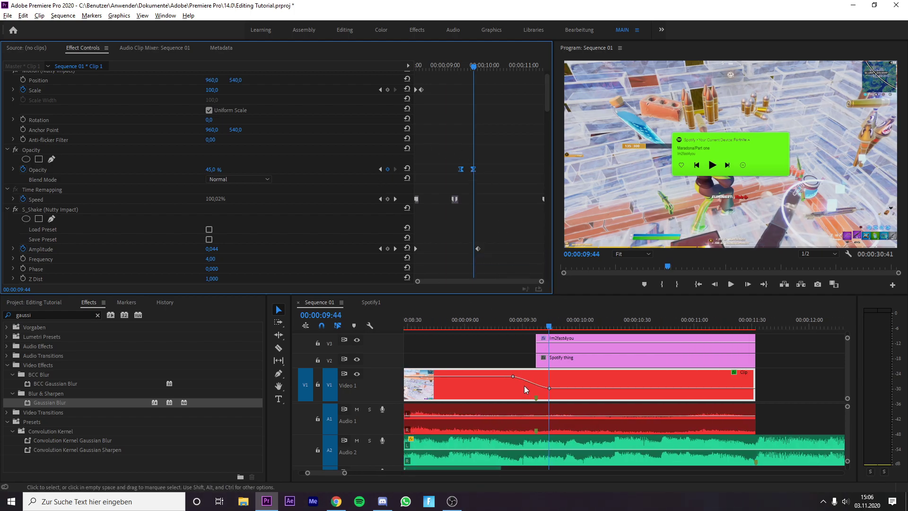
{"action": "left_click", "coordinate": [514, 377]}
{"action": "left_click_drag", "start_coordinate": [517, 381], "coordinate": [518, 403]}
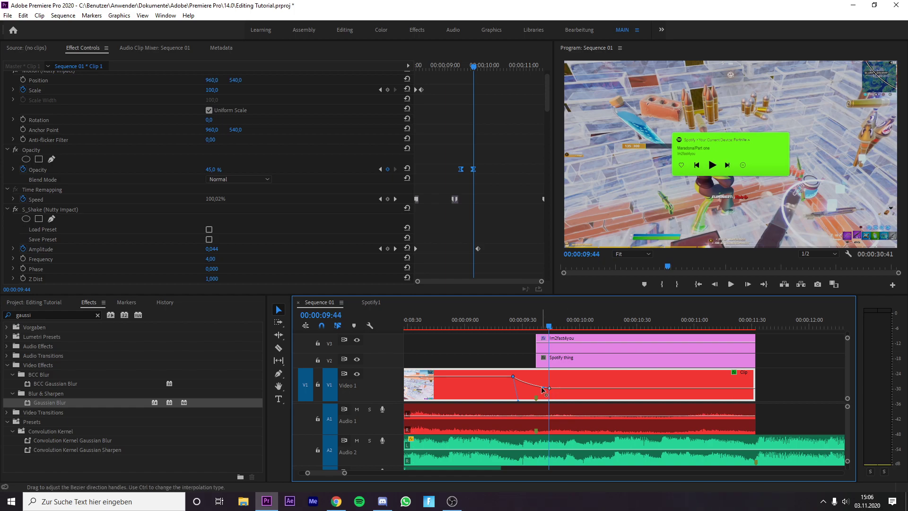
{"action": "left_click", "coordinate": [823, 384]}
- Extend the starts of the song text and Spotify card clips back to 00:00:09:25 and nest both as "Spotify1"
{"action": "left_click_drag", "start_coordinate": [547, 326], "coordinate": [524, 356]}
{"action": "left_click", "coordinate": [485, 344]}
{"action": "right_click", "coordinate": [558, 345]}
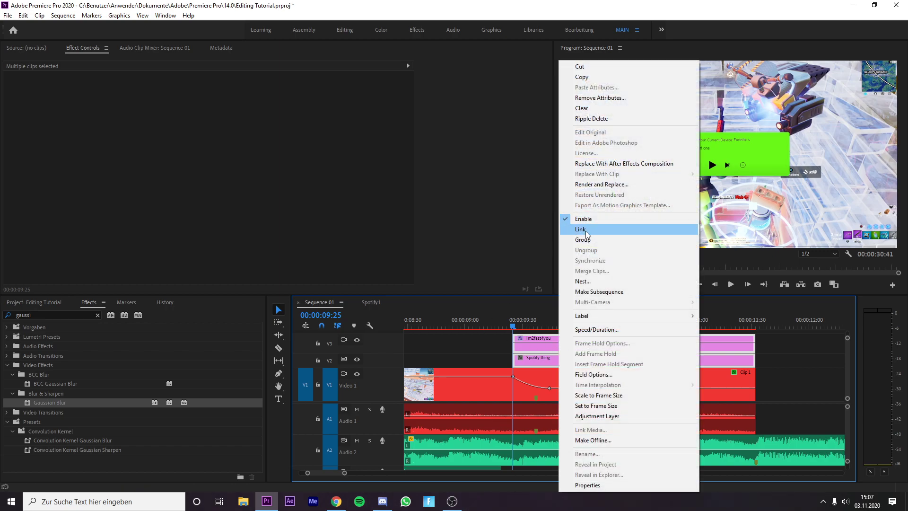
{"action": "left_click", "coordinate": [582, 281]}
{"action": "key", "text": "BackSpace"}
{"action": "type", "text": "Spotify1"}
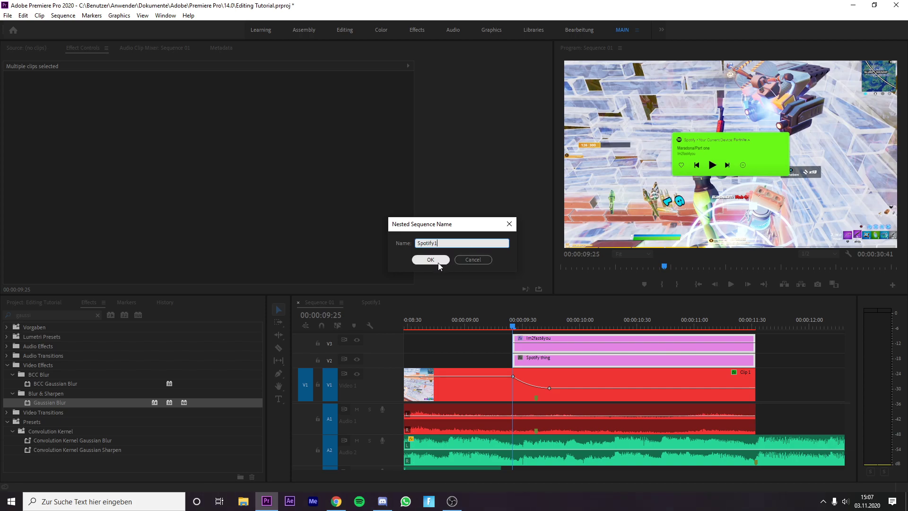
{"action": "left_click", "coordinate": [431, 260]}
- Animate the scale of the Spotify1 nest with a keyframe at 00:00:09:25 and a value of 145 at 00:00:09:44
{"action": "left_click", "coordinate": [548, 361]}
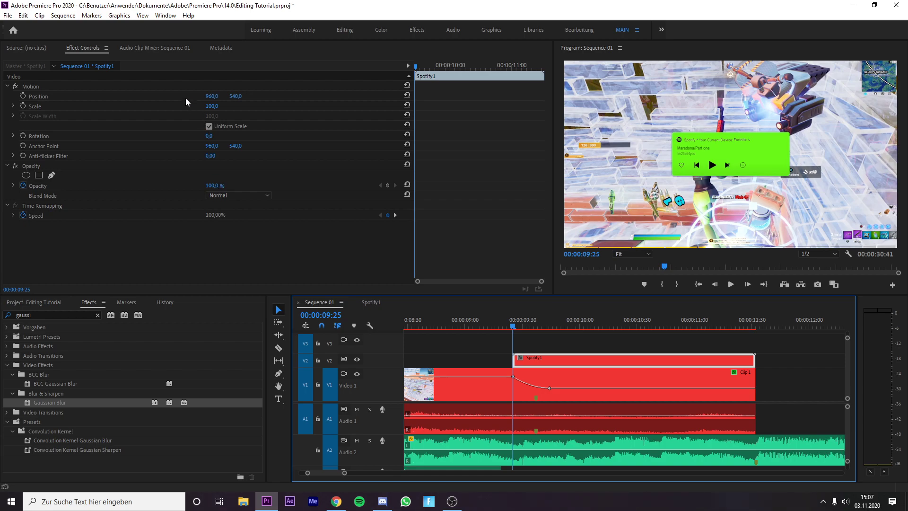
{"action": "left_click", "coordinate": [23, 106]}
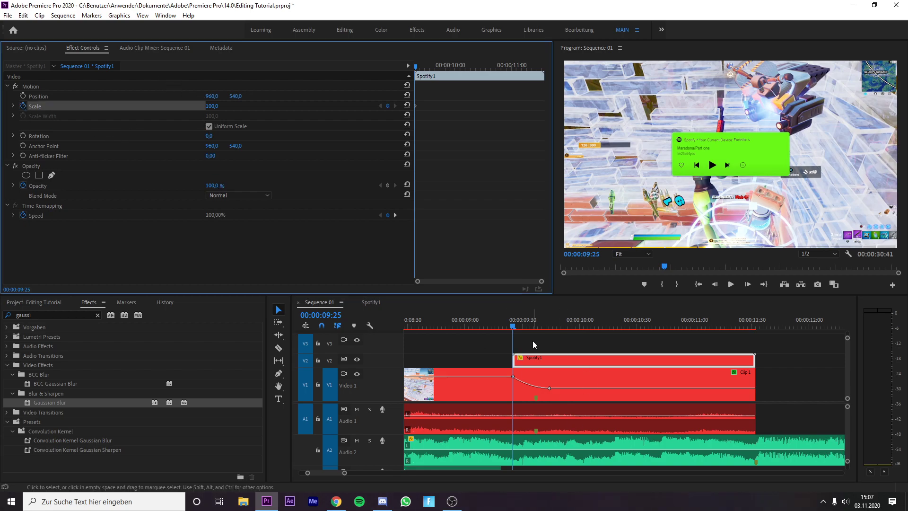
{"action": "key", "text": "space"}
{"action": "key", "text": "space"}
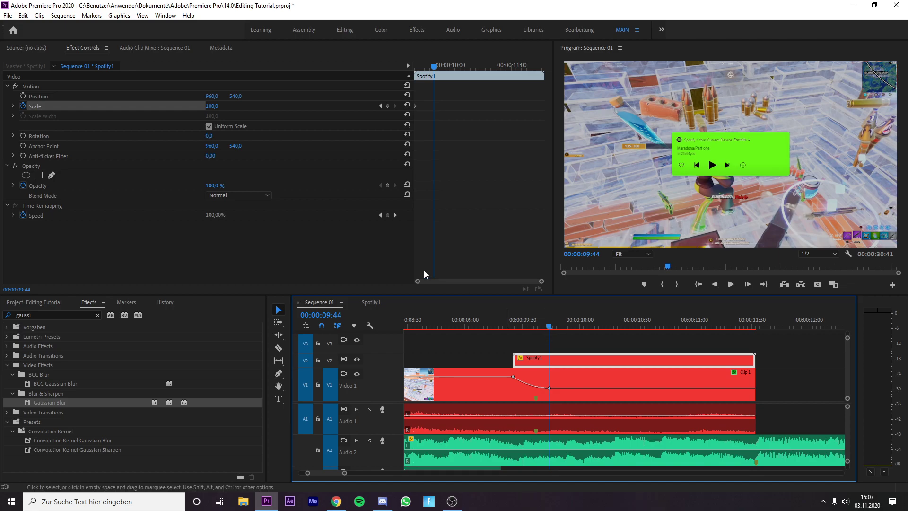
{"action": "left_click", "coordinate": [208, 106]}
{"action": "left_click", "coordinate": [208, 106]}
{"action": "type", "text": "1"}
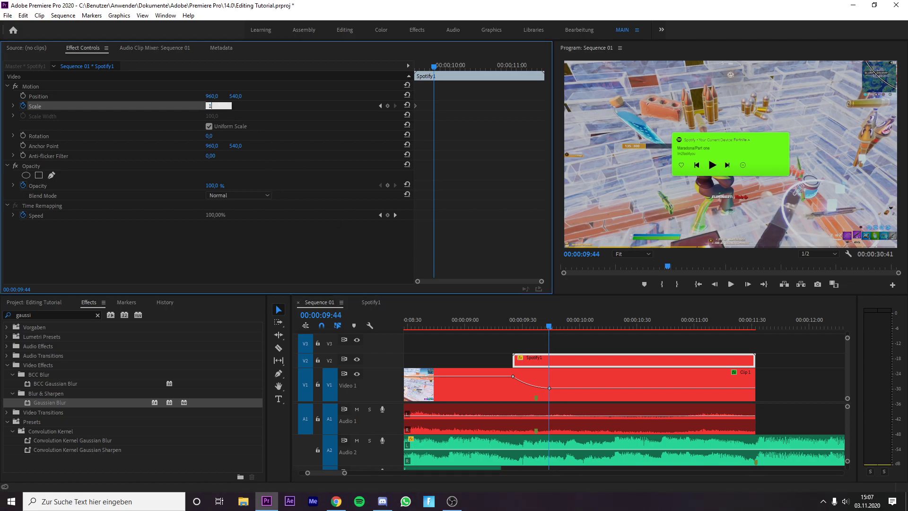
{"action": "type", "text": "45"}
{"action": "key", "text": "Return"}
- Set the Spotify1 nest's starting scale keyframe at 00:00:09:25 to 0 and preview the card growing in
{"action": "key", "text": "Up"}
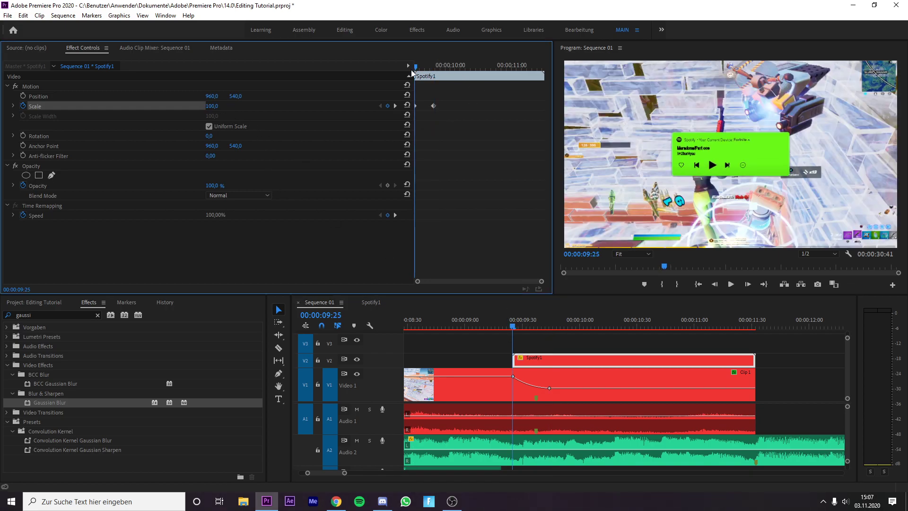
{"action": "left_click", "coordinate": [210, 106]}
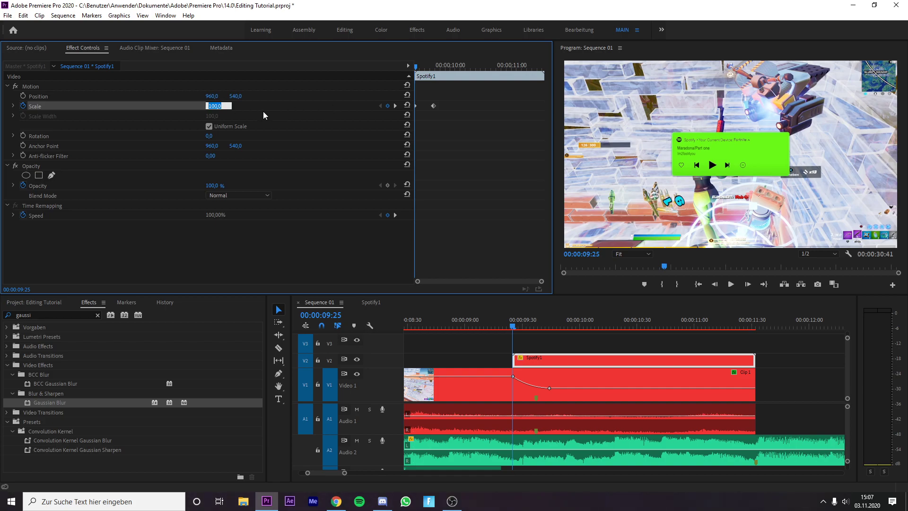
{"action": "key", "text": "Return"}
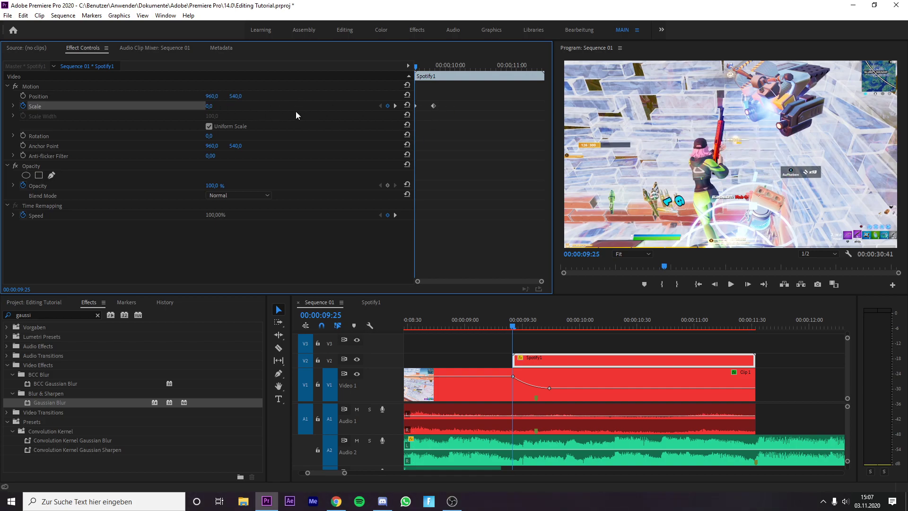
{"action": "left_click_drag", "start_coordinate": [516, 330], "coordinate": [559, 336]}
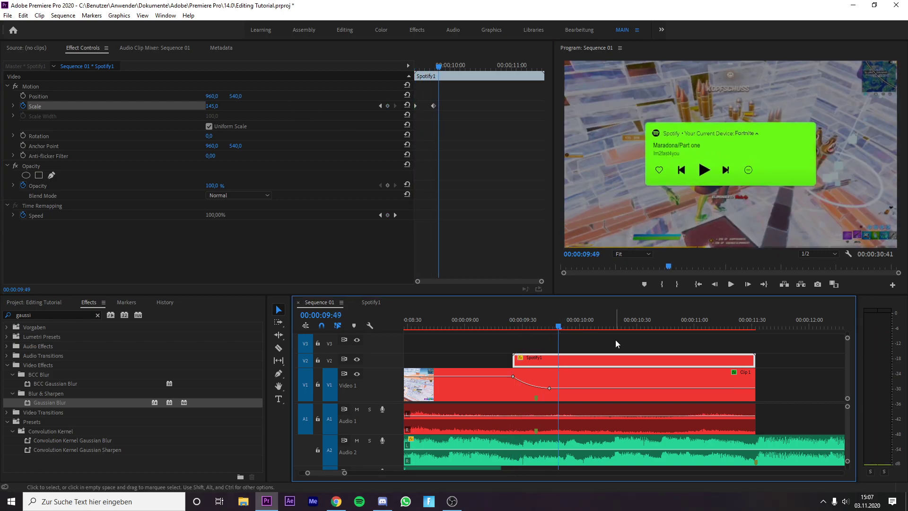
- Place mousebutton.png on video track 3 above the Spotify1 nest, starting where the nest starts
{"action": "left_click", "coordinate": [614, 340]}
{"action": "left_click", "coordinate": [552, 326]}
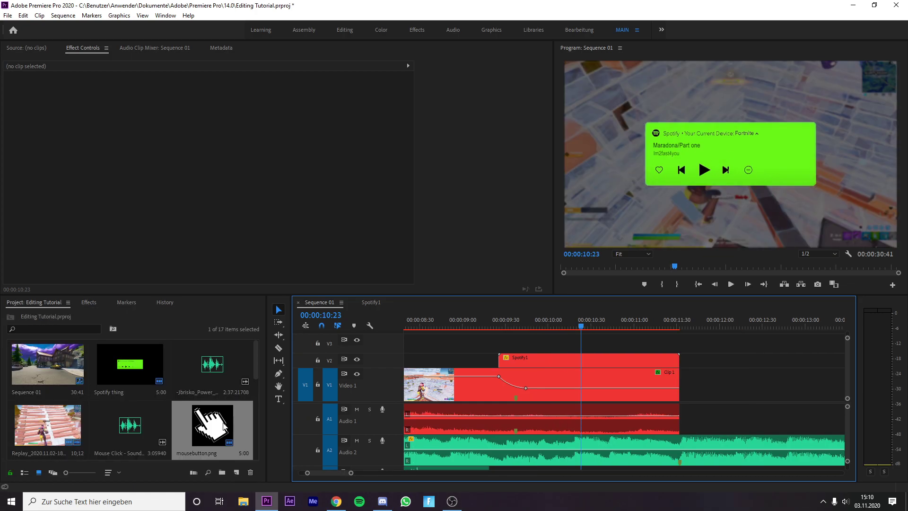
{"action": "left_click", "coordinate": [214, 425]}
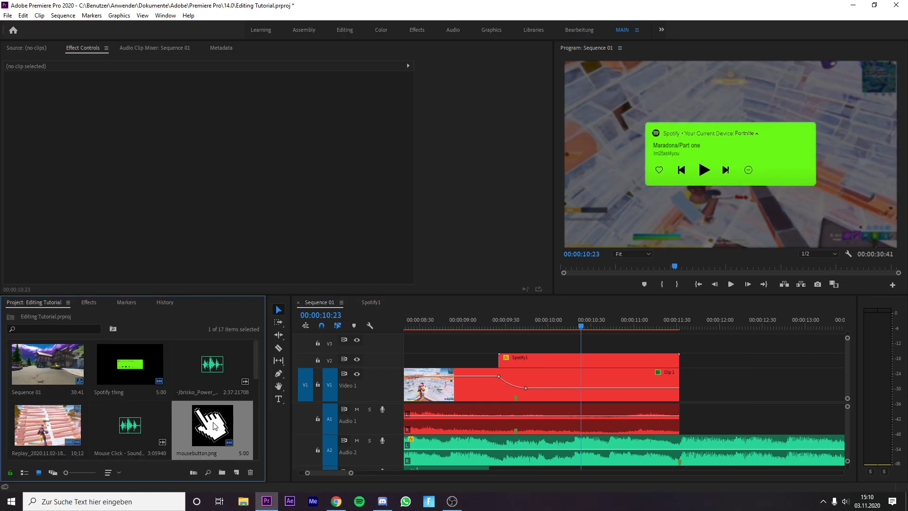
{"action": "left_click_drag", "start_coordinate": [214, 426], "coordinate": [504, 343]}
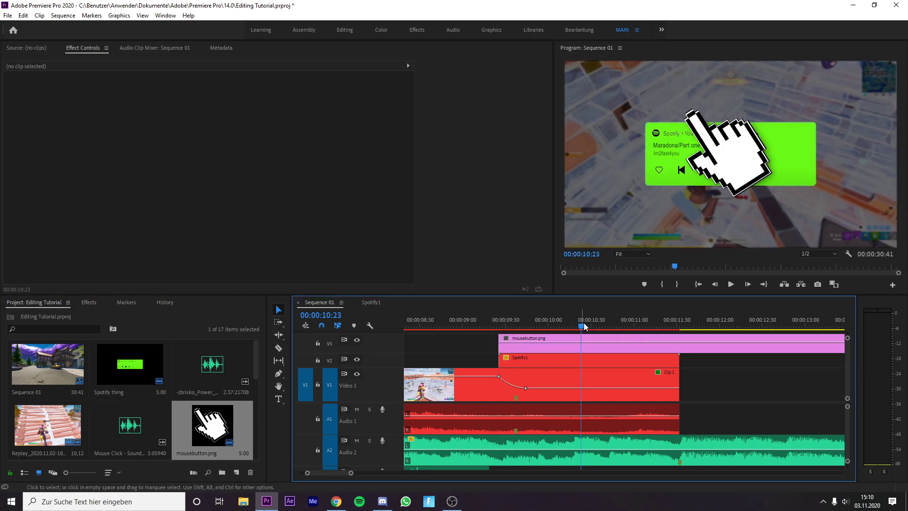
- Cut the mousebutton.png clip at the end of the Spotify1 nest and delete the excess part
{"action": "left_click", "coordinate": [278, 348]}
{"action": "left_click", "coordinate": [680, 343]}
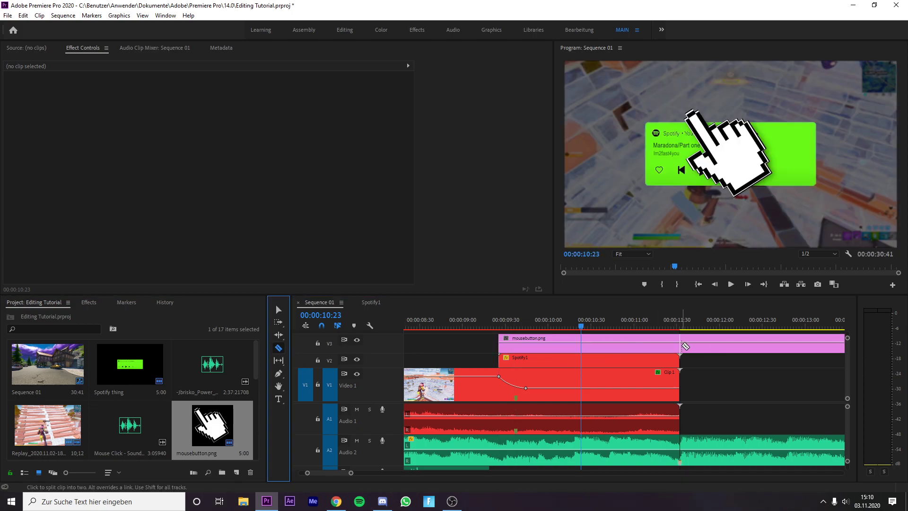
{"action": "left_click", "coordinate": [278, 310]}
{"action": "left_click", "coordinate": [744, 348]}
{"action": "left_click", "coordinate": [743, 346]}
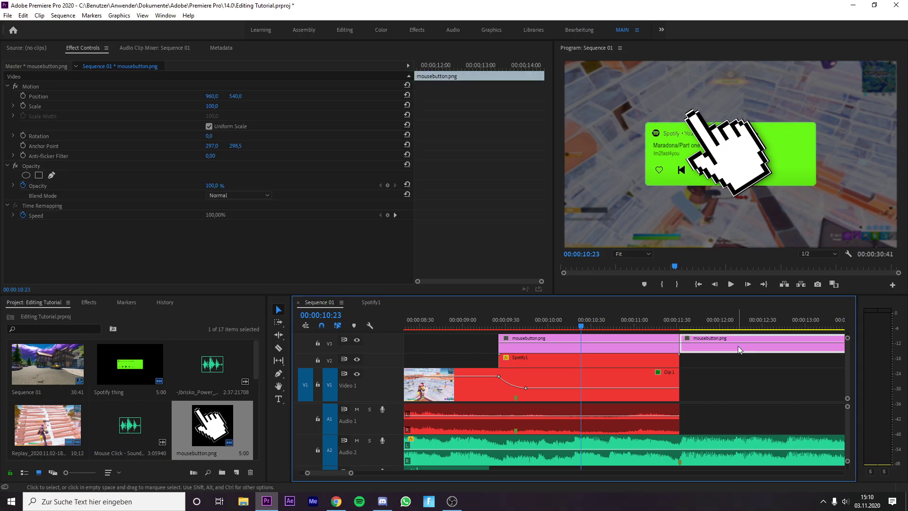
{"action": "key", "text": "Delete"}
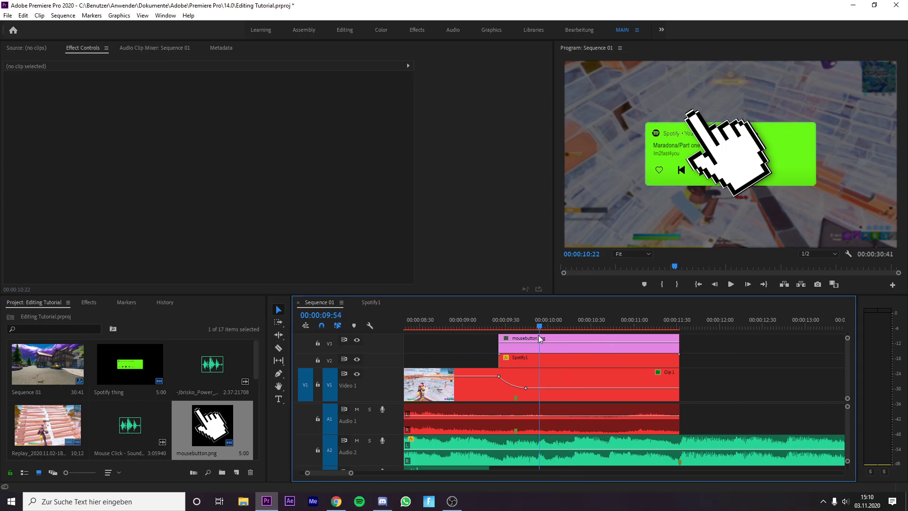
- Trim the start of the mousebutton.png clip to 00:00:09:45 and set its scale to 11
{"action": "left_click", "coordinate": [526, 325]}
{"action": "left_click_drag", "start_coordinate": [496, 341], "coordinate": [527, 342]}
{"action": "left_click", "coordinate": [570, 338]}
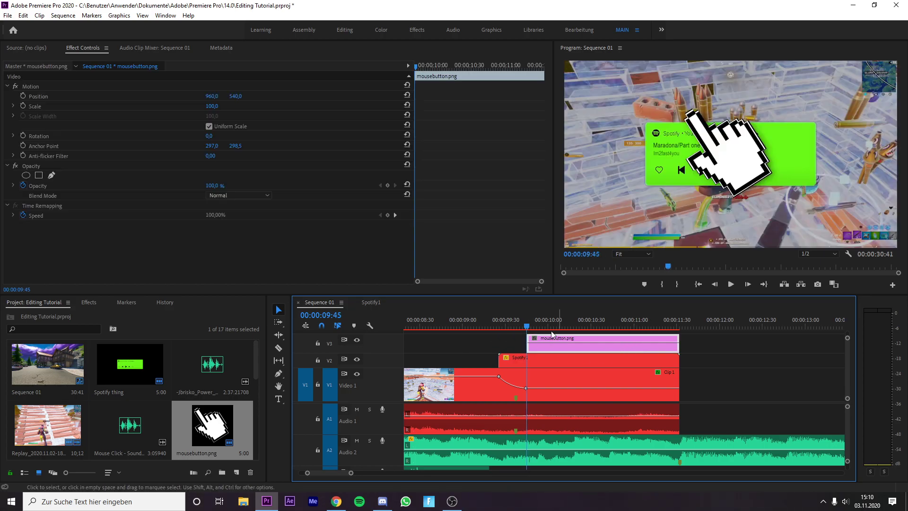
{"action": "left_click", "coordinate": [217, 105]}
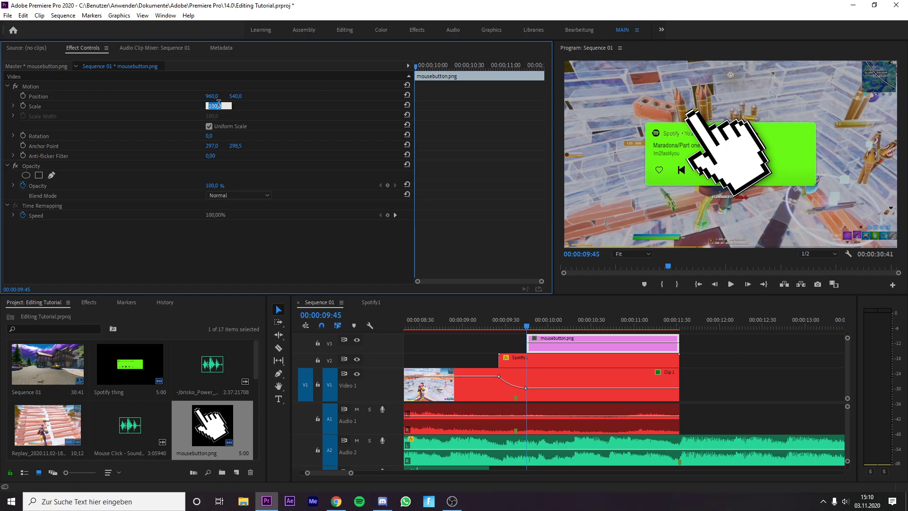
{"action": "type", "text": "11"}
{"action": "key", "text": "Return"}
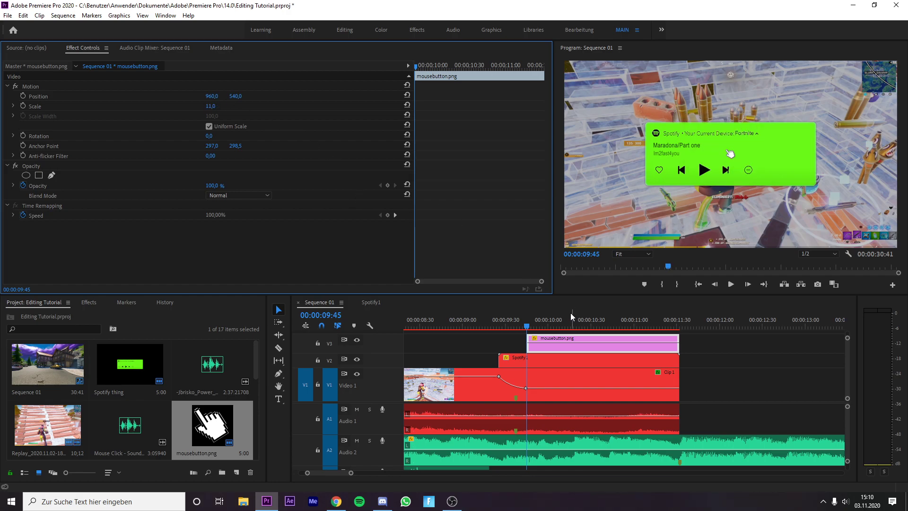
- Add a position keyframe to the hand cursor at 00:00:10:02 and set it to 1134, 1156, below the frame
{"action": "left_click_drag", "start_coordinate": [528, 327], "coordinate": [551, 328]}
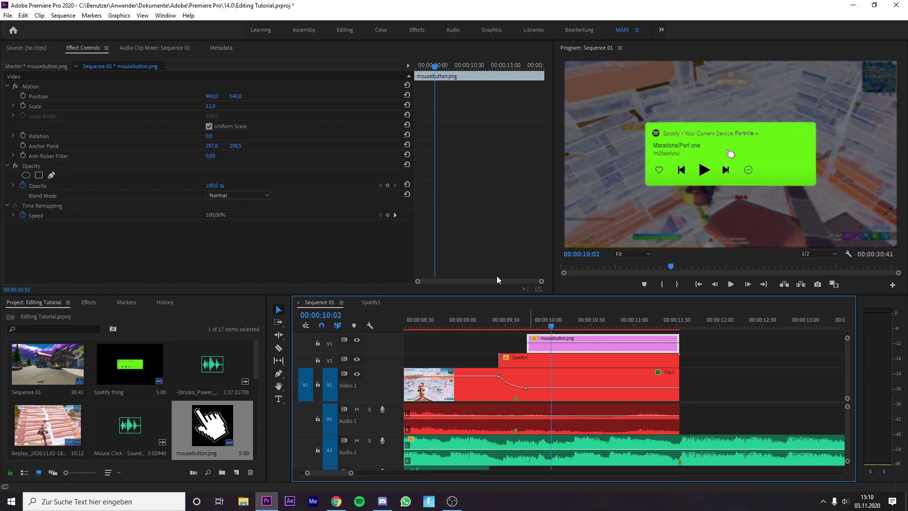
{"action": "left_click", "coordinate": [23, 96]}
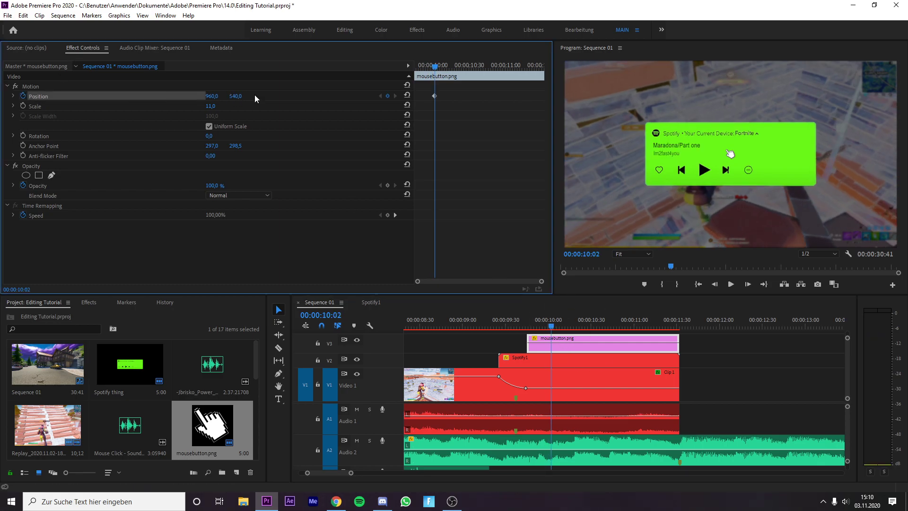
{"action": "left_click_drag", "start_coordinate": [207, 97], "coordinate": [268, 110]}
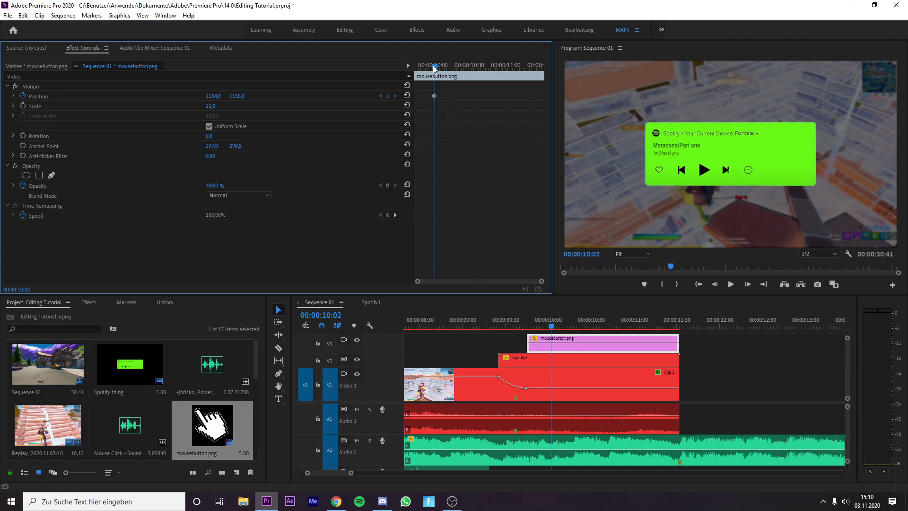
- Set the hand cursor's position at 00:00:10:24 to 955, 661 so it points at the card's skip-forward symbol
{"action": "left_click_drag", "start_coordinate": [433, 68], "coordinate": [461, 68]}
{"action": "left_click_drag", "start_coordinate": [240, 97], "coordinate": [268, 141]}
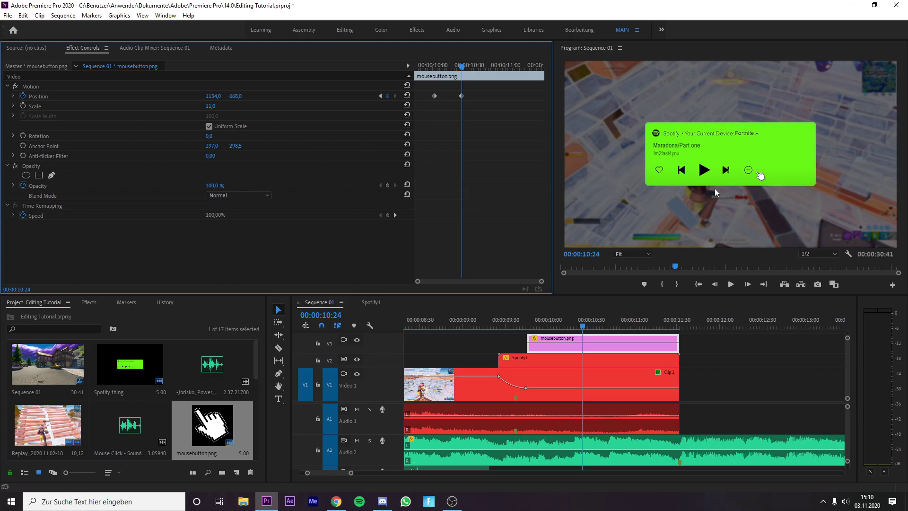
{"action": "left_click_drag", "start_coordinate": [212, 96], "coordinate": [142, 96]}
{"action": "left_click_drag", "start_coordinate": [211, 96], "coordinate": [237, 96]}
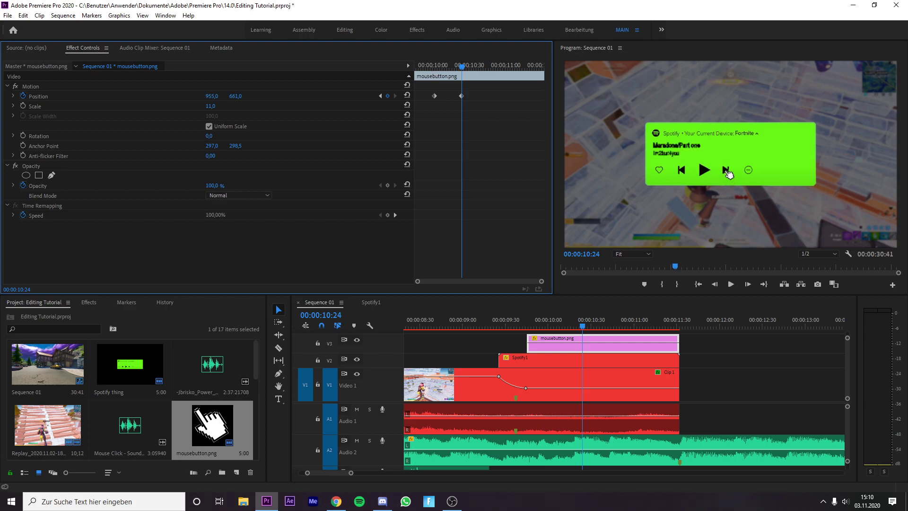
- Add a scale keyframe to the hand cursor at 00:00:10:29, keeping the scale at 11
{"action": "mouse_move", "coordinate": [461, 69]}
{"action": "left_mouse_down"}
{"action": "mouse_move", "coordinate": [488, 69]}
{"action": "mouse_move", "coordinate": [470, 69]}
{"action": "left_mouse_up"}
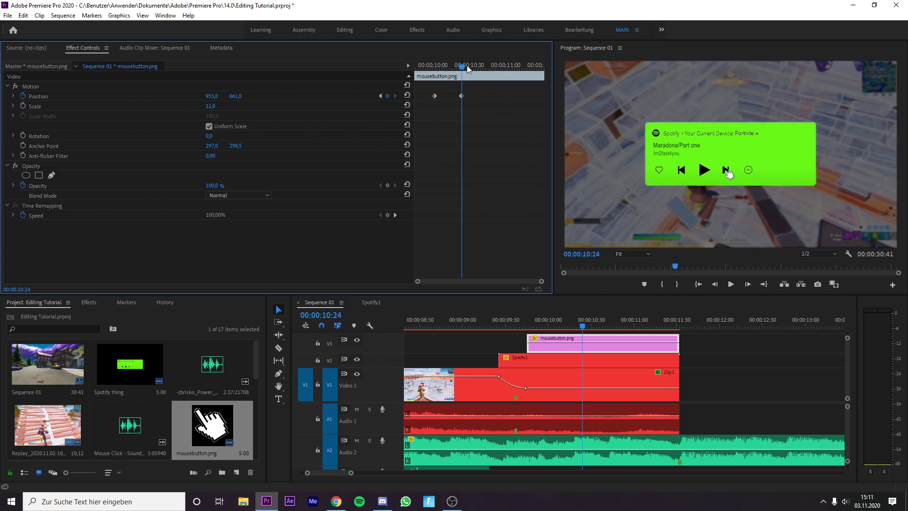
{"action": "key", "text": "Right"}
{"action": "key", "text": "Right"}
{"action": "key", "text": "Right"}
{"action": "key", "text": "Right"}
{"action": "key", "text": "Right"}
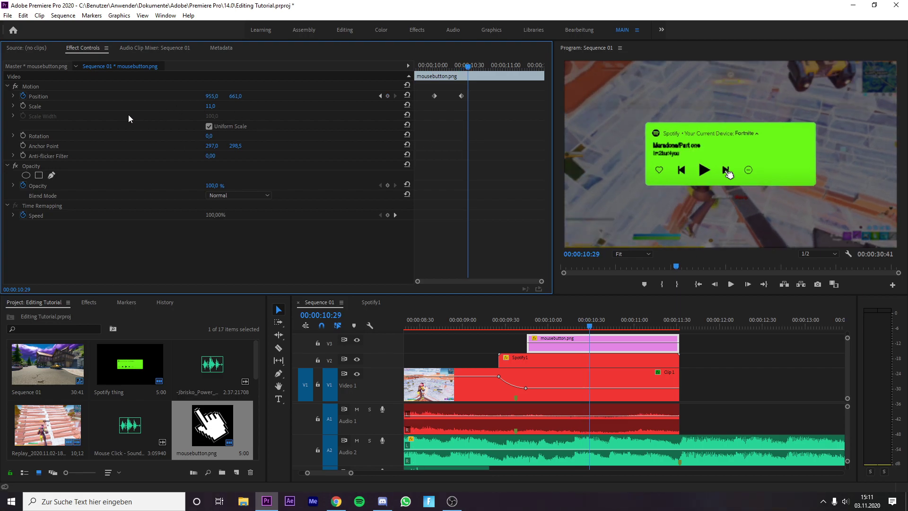
{"action": "left_click", "coordinate": [23, 106]}
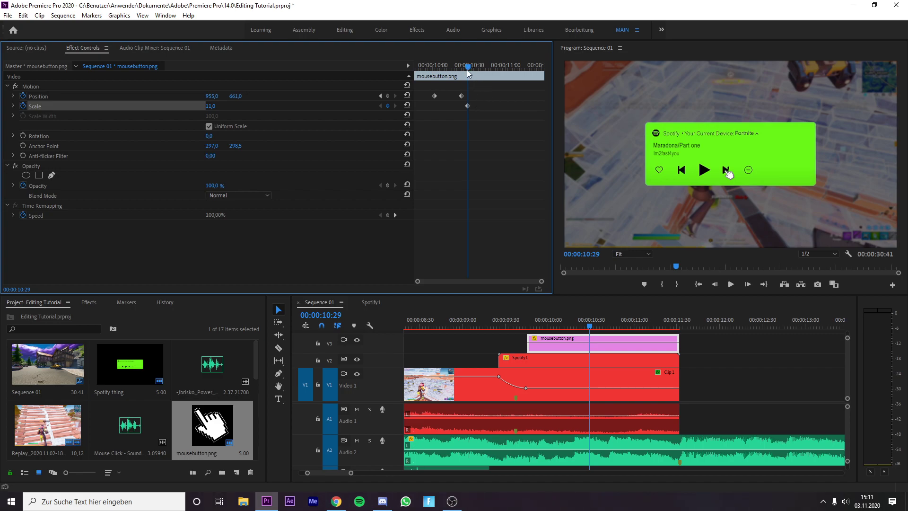
- Set the hand cursor's scale to 9 at 00:00:10:36 to shrink it for the click
{"action": "left_click_drag", "start_coordinate": [470, 67], "coordinate": [478, 69]}
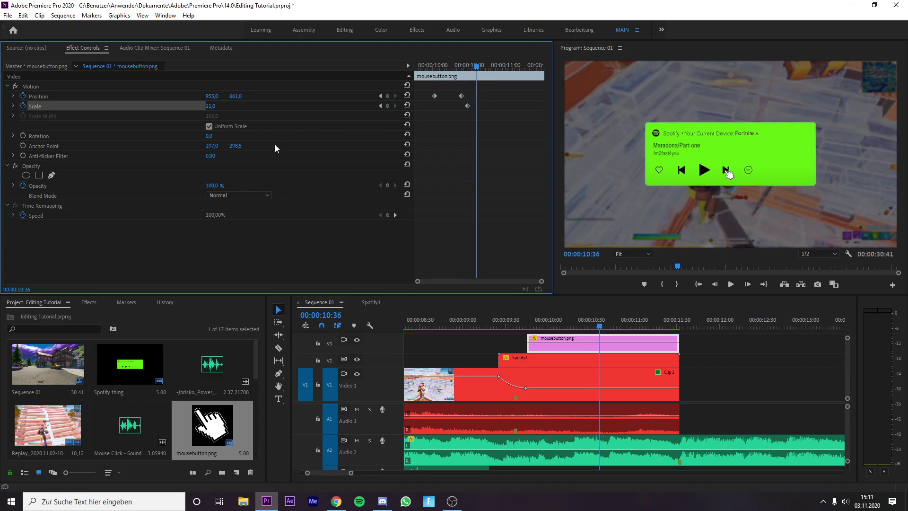
{"action": "left_click", "coordinate": [214, 106]}
{"action": "type", "text": "10"}
{"action": "key", "text": "Return"}
{"action": "left_click", "coordinate": [218, 104]}
{"action": "type", "text": "9"}
{"action": "key", "text": "Return"}
{"action": "key", "text": "Left"}
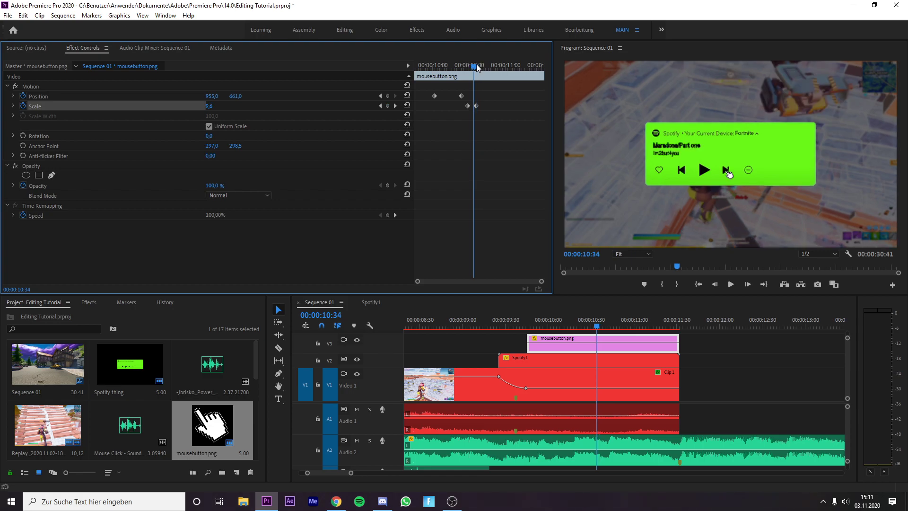
{"action": "key", "text": "Right"}
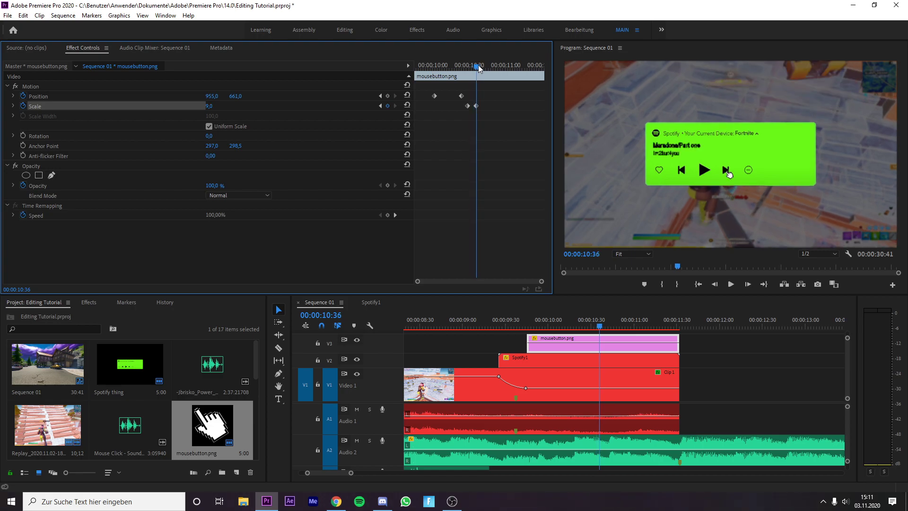
- Add a third scale keyframe of 11 a few frames after the shrink so the hand cursor grows back
{"action": "left_click_drag", "start_coordinate": [479, 68], "coordinate": [485, 69]}
{"action": "left_click", "coordinate": [209, 105]}
{"action": "key", "text": "Return"}
- Trim the ends of the mousebutton.png, Spotify1 and gameplay clips together to 00:00:10:46
{"action": "key", "text": "Right"}
{"action": "key", "text": "Right"}
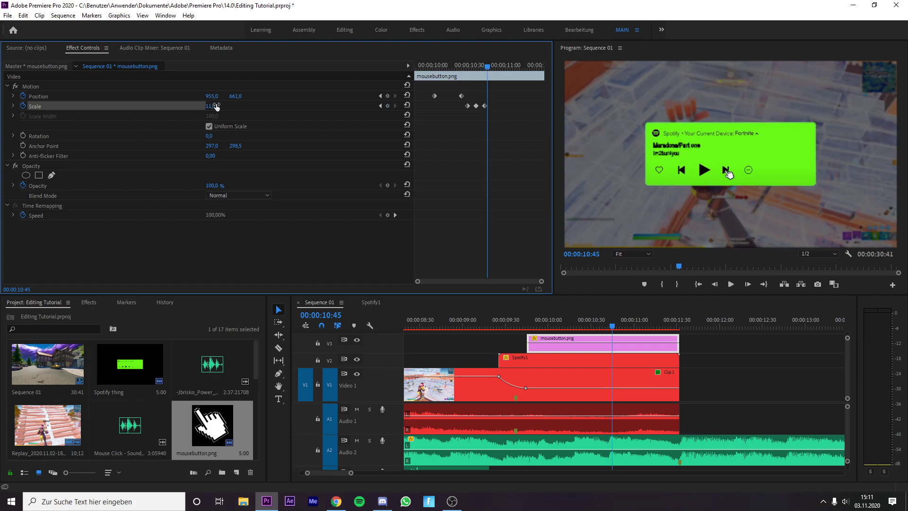
{"action": "key", "text": "Right"}
{"action": "left_click_drag", "start_coordinate": [703, 346], "coordinate": [662, 414]}
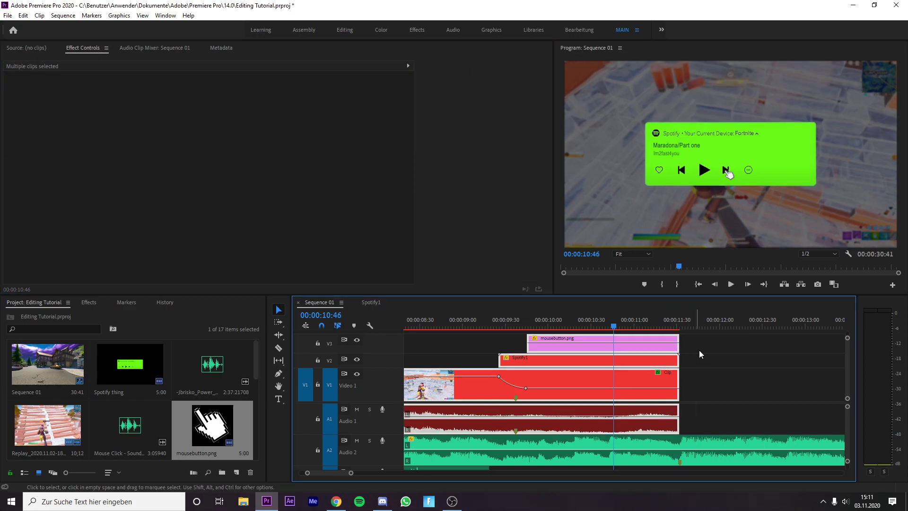
{"action": "left_click_drag", "start_coordinate": [678, 374], "coordinate": [613, 367]}
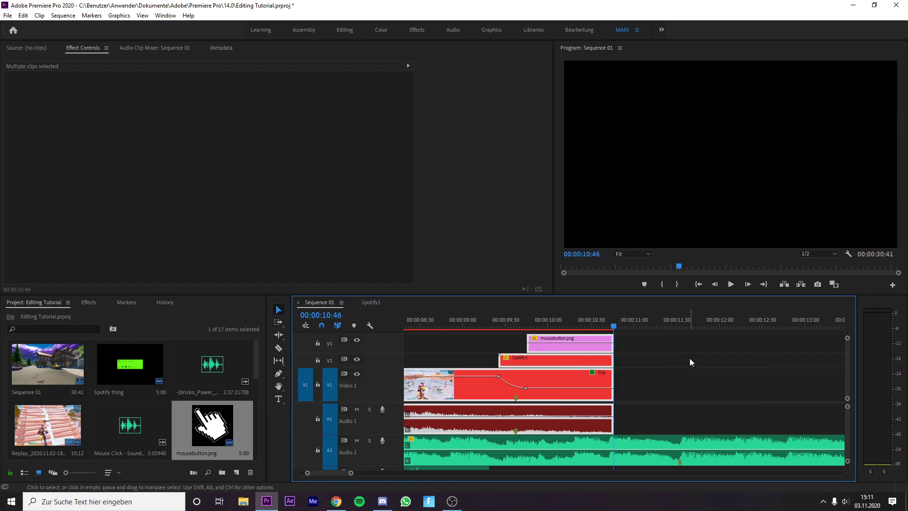
{"action": "left_click", "coordinate": [689, 364]}
- Review the hand cursor's movement and click animation over the Spotify card
{"action": "left_click", "coordinate": [605, 326]}
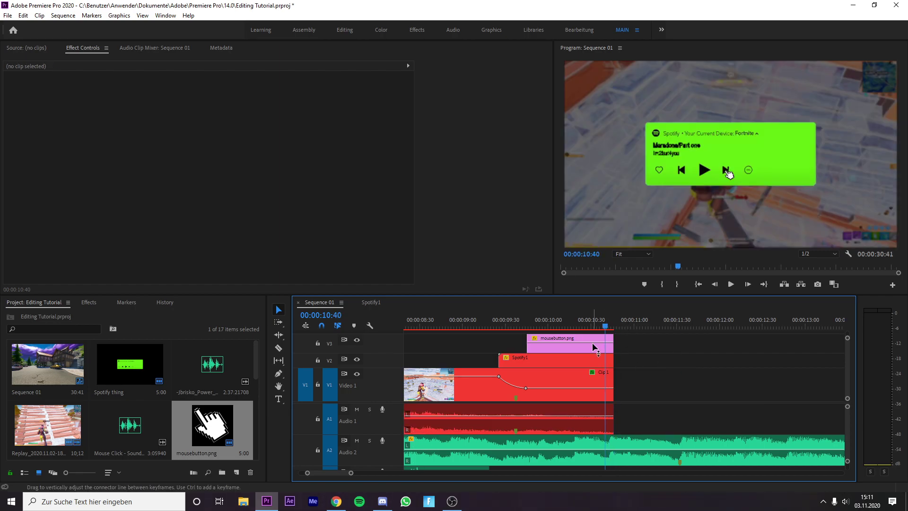
{"action": "left_click", "coordinate": [593, 342]}
{"action": "left_click", "coordinate": [598, 327]}
{"action": "left_click_drag", "start_coordinate": [599, 328], "coordinate": [575, 328]}
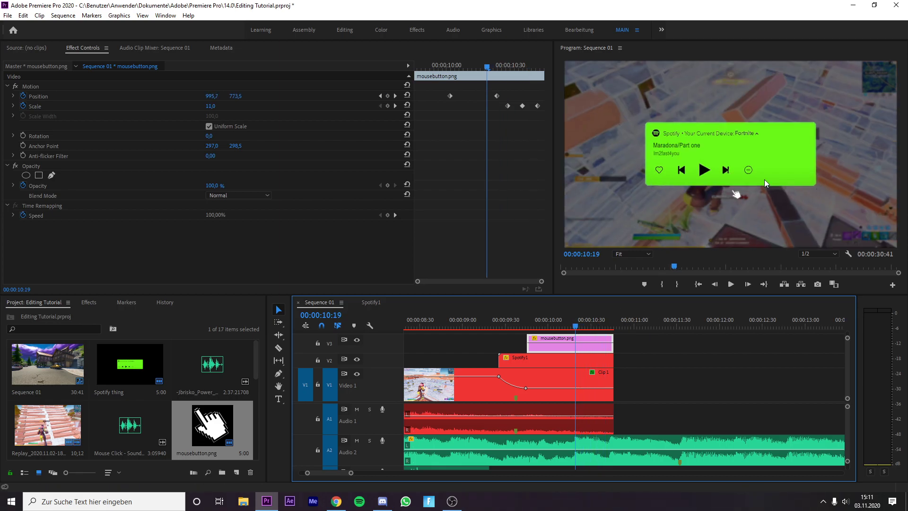
{"action": "key", "text": "space"}
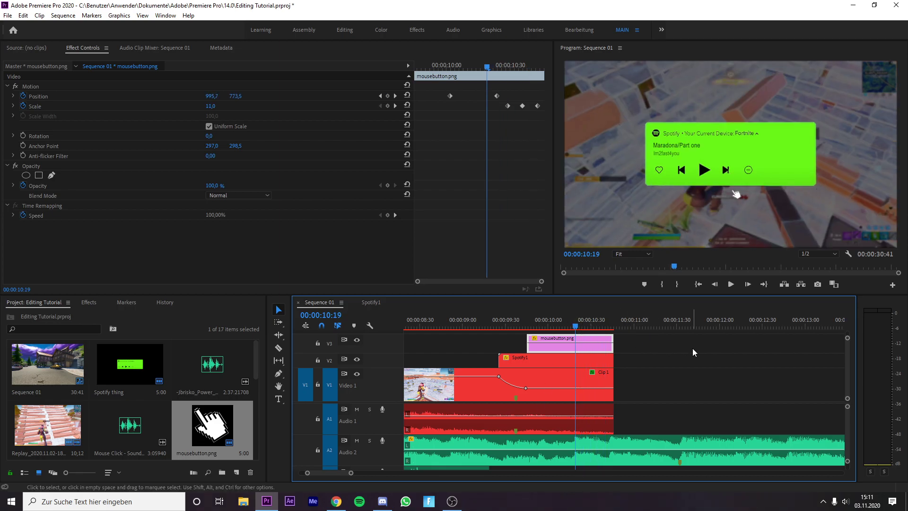
- Add the Mouse Click sound effect to audio track 3 with its click peak around 00:00:10:36
{"action": "left_click", "coordinate": [597, 327]}
{"action": "left_click_drag", "start_coordinate": [598, 328], "coordinate": [600, 330]}
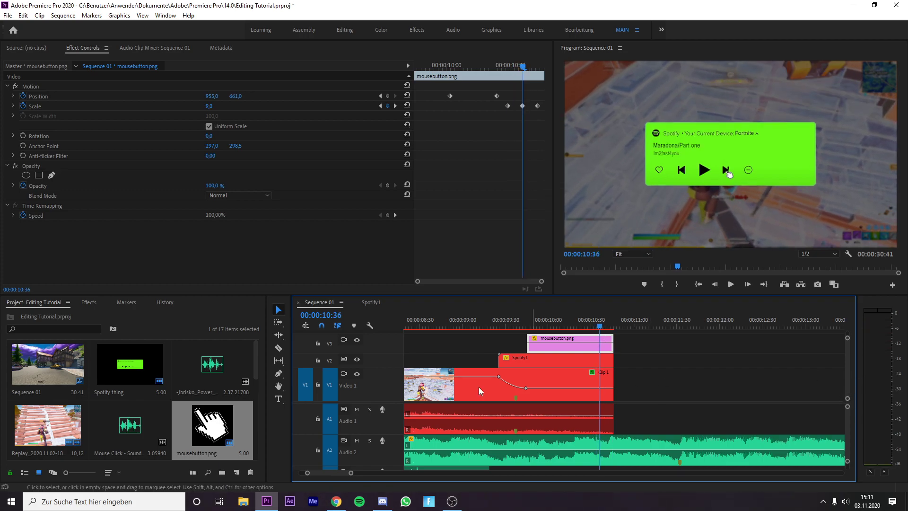
{"action": "left_click_drag", "start_coordinate": [131, 430], "coordinate": [561, 473]}
{"action": "scroll", "coordinate": [844, 422], "scroll_direction": "down", "scroll_amount": 3}
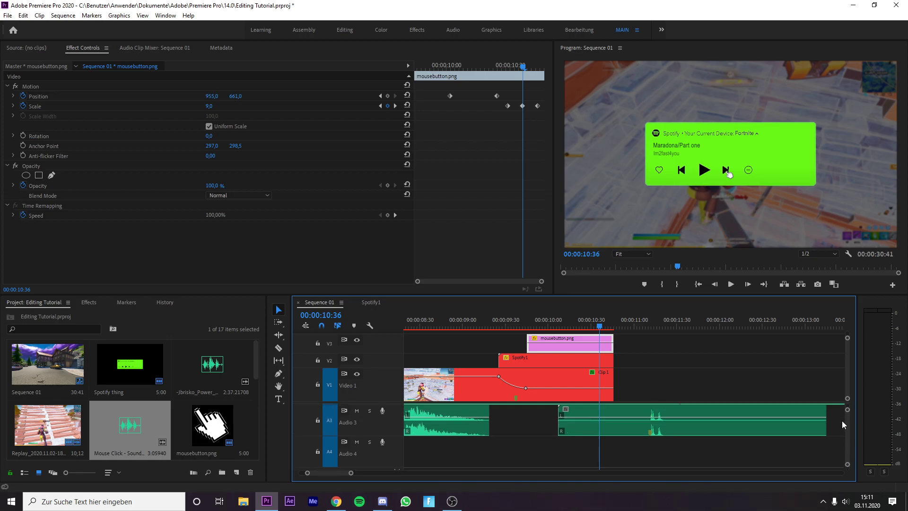
{"action": "left_click_drag", "start_coordinate": [670, 461], "coordinate": [617, 459]}
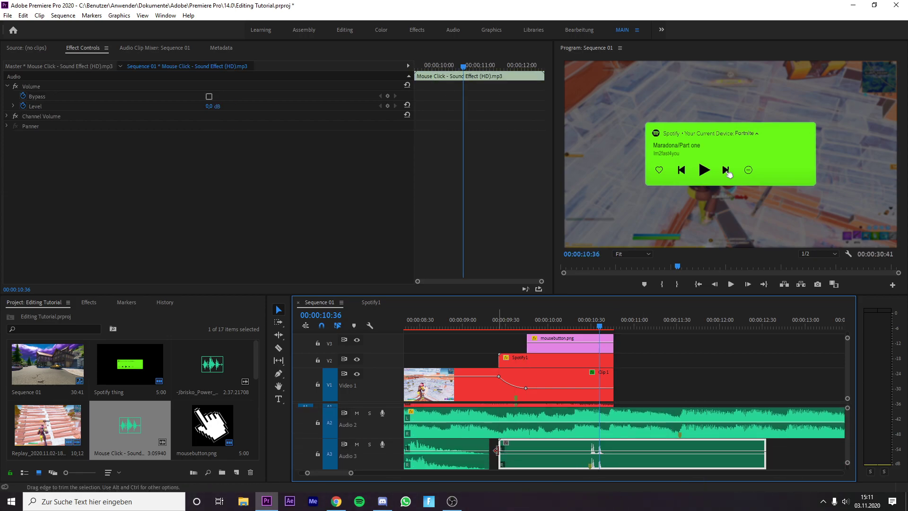
- Trim the mouse click sound at both ends to a short piece around its click and preview it
{"action": "left_click_drag", "start_coordinate": [502, 445], "coordinate": [577, 447]}
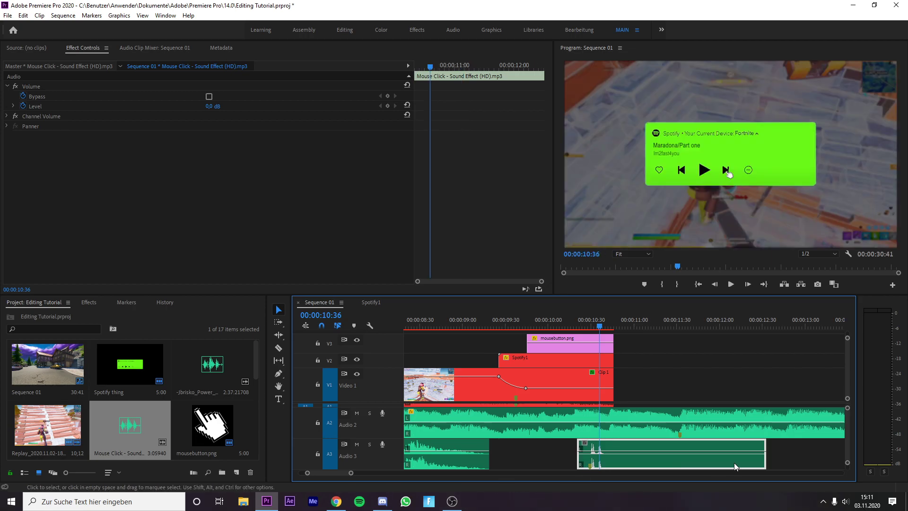
{"action": "left_click_drag", "start_coordinate": [764, 455], "coordinate": [610, 445]}
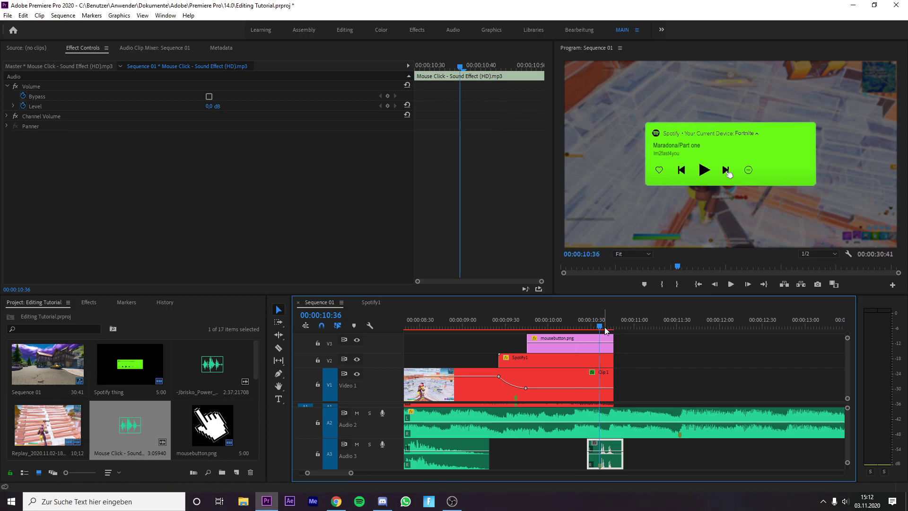
{"action": "key", "text": "space"}
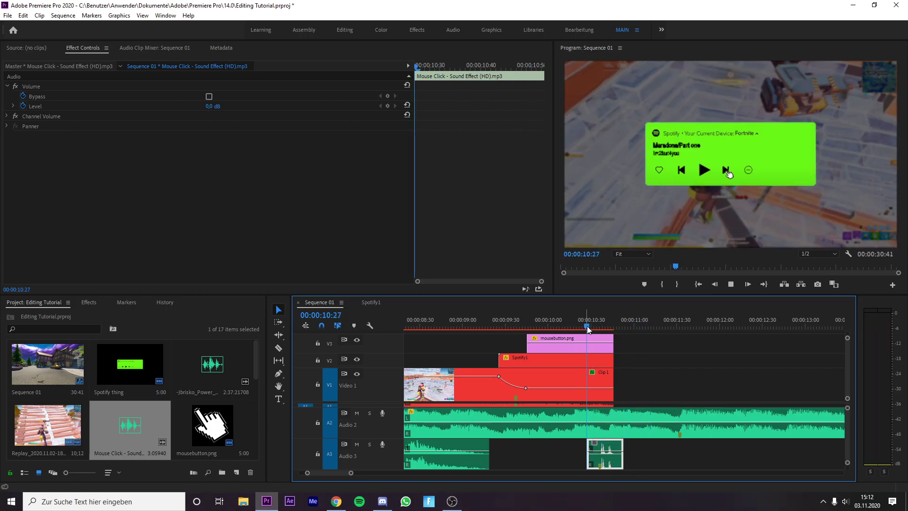
{"action": "key", "text": "space"}
{"action": "key", "text": "space"}
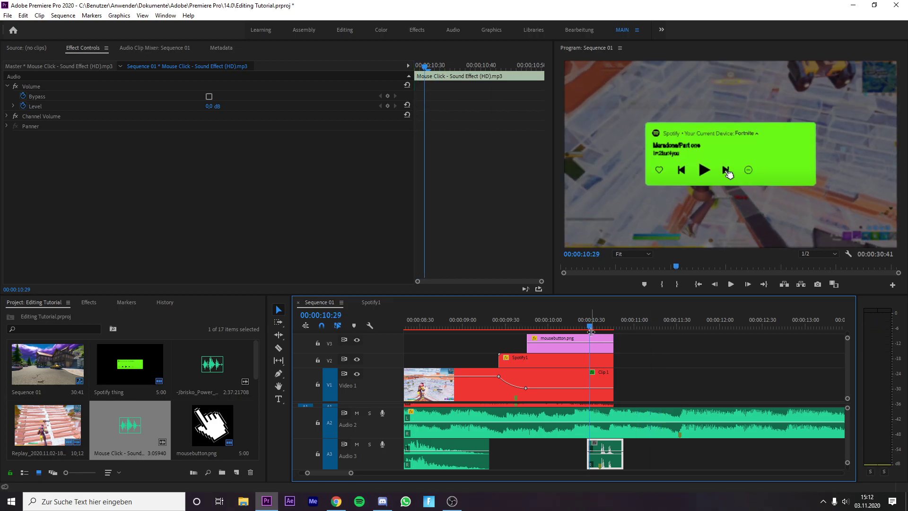
{"action": "key", "text": "space"}
{"action": "left_click", "coordinate": [643, 326]}
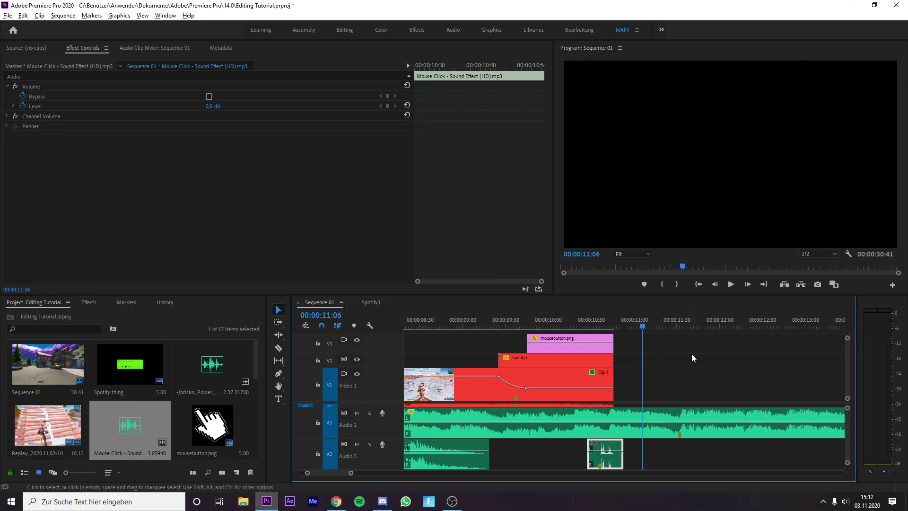
{"action": "scroll", "coordinate": [688, 364], "scroll_direction": "down", "scroll_amount": 2}
{"action": "left_click", "coordinate": [687, 370]}
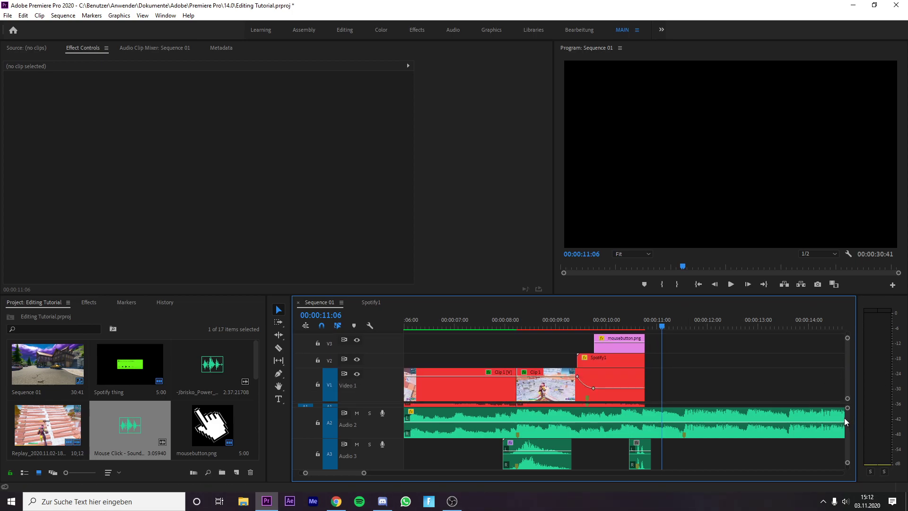
- Split the music on audio track 2 at the end of the video clips and delete the part after the cut
{"action": "scroll", "coordinate": [844, 418], "scroll_direction": "up", "scroll_amount": 1}
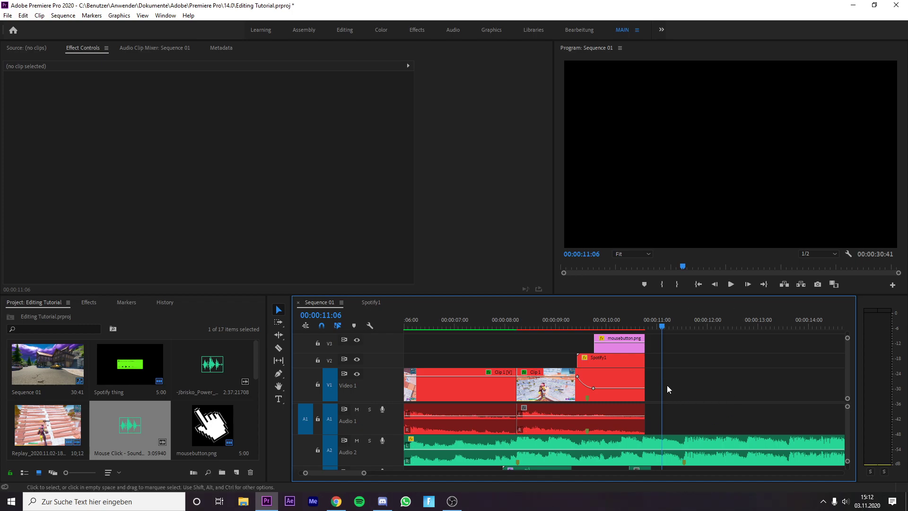
{"action": "left_click", "coordinate": [278, 348]}
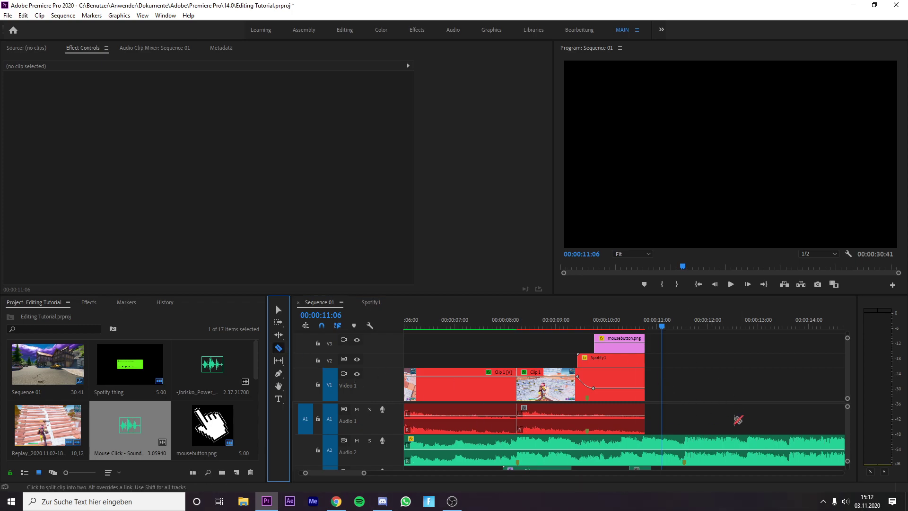
{"action": "left_click", "coordinate": [645, 444]}
{"action": "key", "text": "v"}
{"action": "left_click", "coordinate": [740, 447]}
{"action": "key", "text": "Delete"}
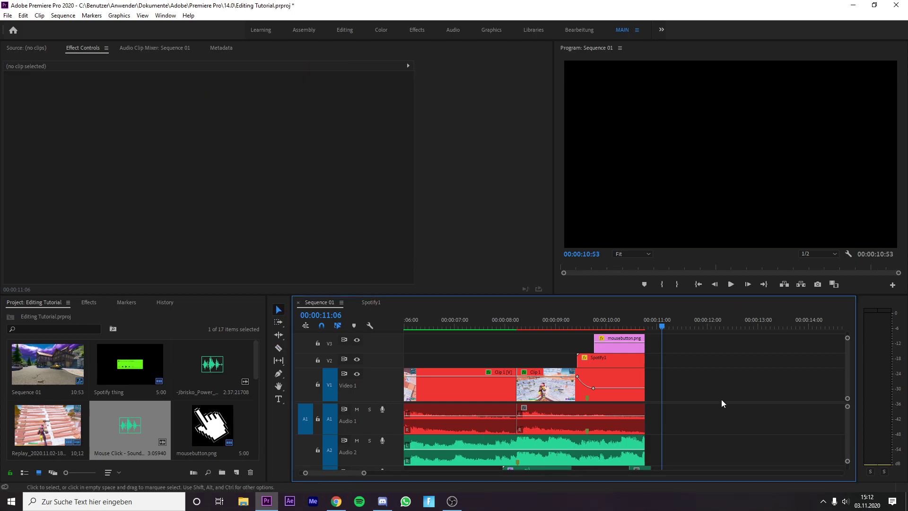
- Play back the edit through the Spotify card section up to where the clips and music end
{"action": "left_click_drag", "start_coordinate": [661, 325], "coordinate": [635, 328]}
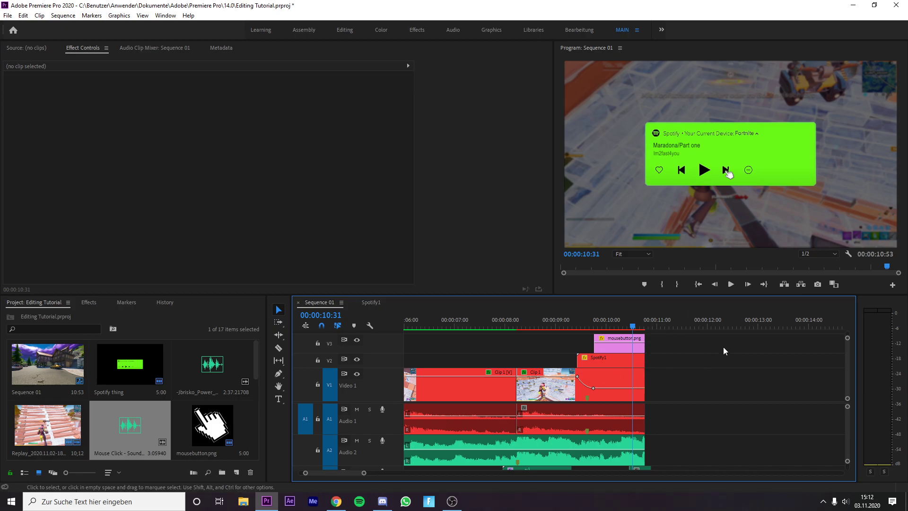
{"action": "key", "text": "Home"}
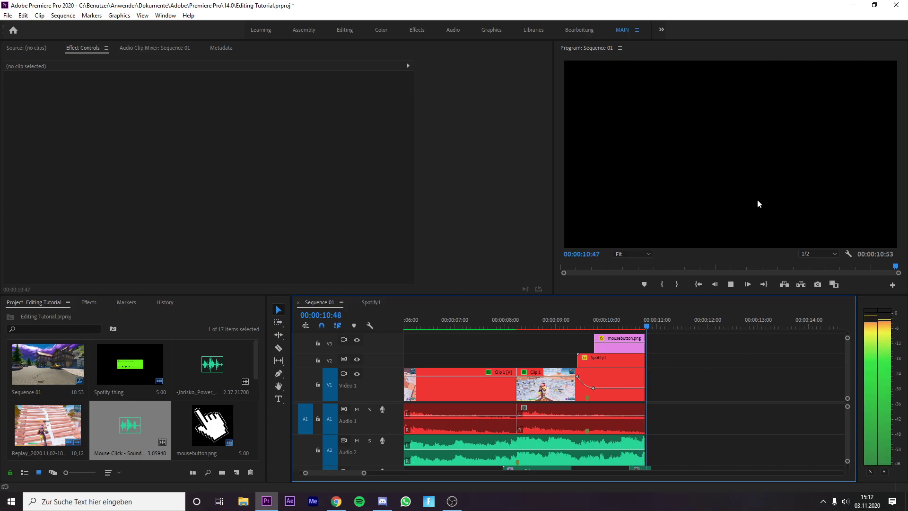
{"action": "key", "text": "space"}
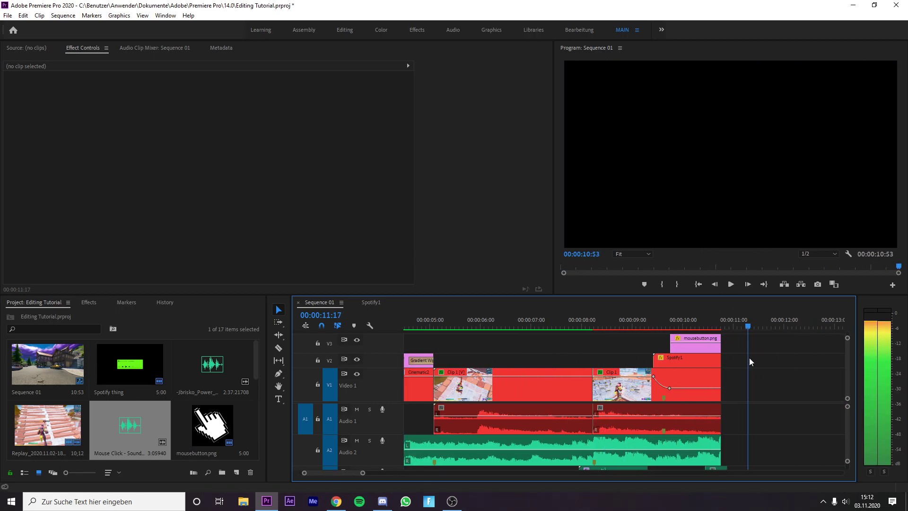
- Add -Jbrisko_Power_Copyright_Free_Music.mp3 to audio track 2 again, trim about 25 seconds off its start and place it directly after the music cut
{"action": "left_click", "coordinate": [205, 369]}
{"action": "left_click_drag", "start_coordinate": [205, 372], "coordinate": [724, 449]}
{"action": "left_click_drag", "start_coordinate": [360, 473], "coordinate": [480, 472]}
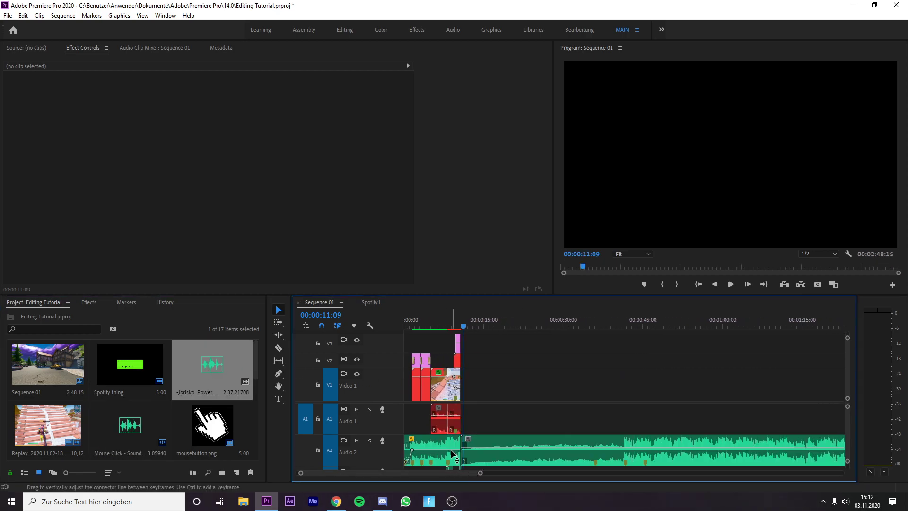
{"action": "left_click_drag", "start_coordinate": [465, 441], "coordinate": [595, 446]}
{"action": "left_click_drag", "start_coordinate": [657, 444], "coordinate": [516, 450]}
{"action": "scroll", "coordinate": [447, 399], "scroll_direction": "up", "scroll_amount": 6}
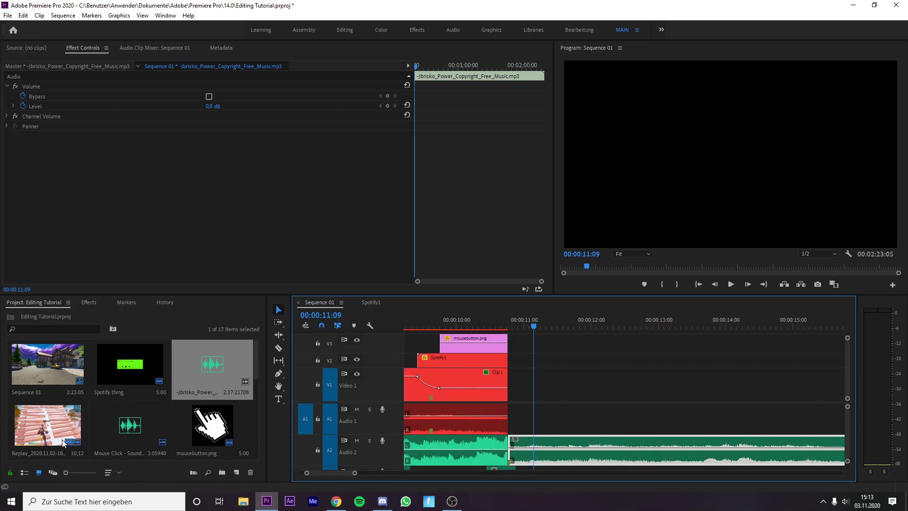
- Place the Replay_2020.09.04-23.48.mp4 gameplay recording on video track 1 directly after Clip 1
{"action": "scroll", "coordinate": [51, 368], "scroll_direction": "down", "scroll_amount": 3}
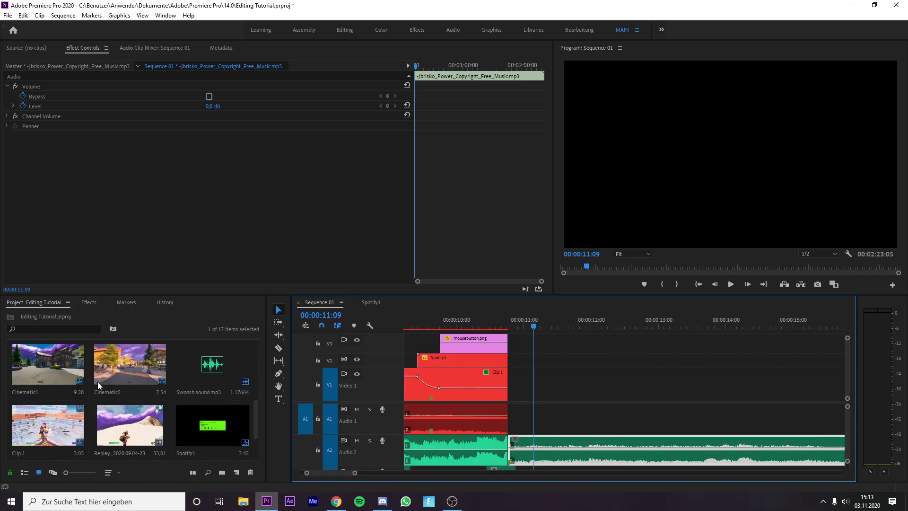
{"action": "scroll", "coordinate": [94, 430], "scroll_direction": "down", "scroll_amount": 2}
{"action": "left_click_drag", "start_coordinate": [126, 368], "coordinate": [530, 413]}
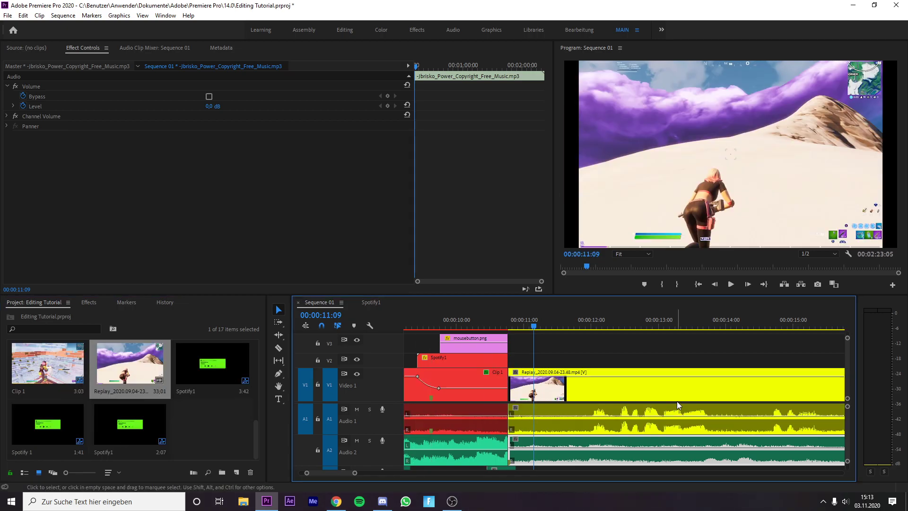
{"action": "key", "text": "minus"}
{"action": "key", "text": "minus"}
{"action": "key", "text": "minus"}
{"action": "key", "text": "minus"}
- Turn off Uniform Scale for the new replay clip and set its Scale Width to 110
{"action": "left_click", "coordinate": [646, 386]}
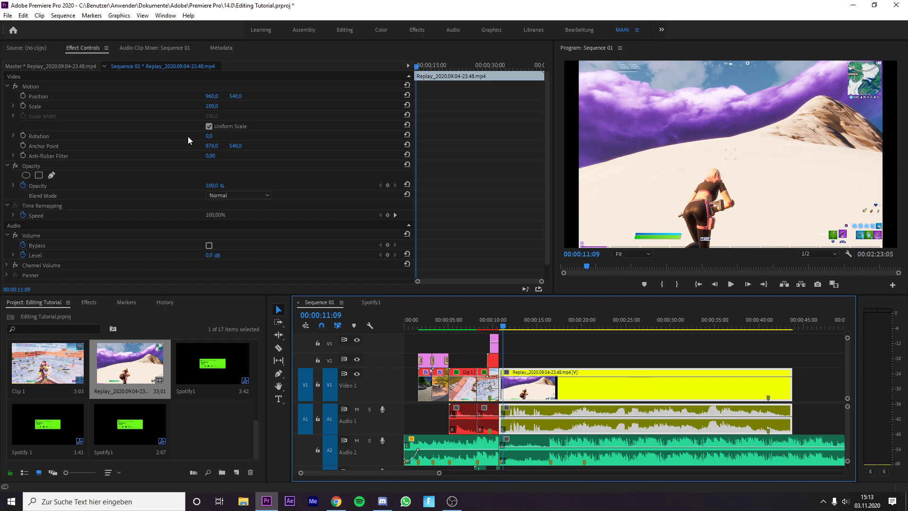
{"action": "left_click", "coordinate": [209, 126]}
{"action": "left_click", "coordinate": [220, 106]}
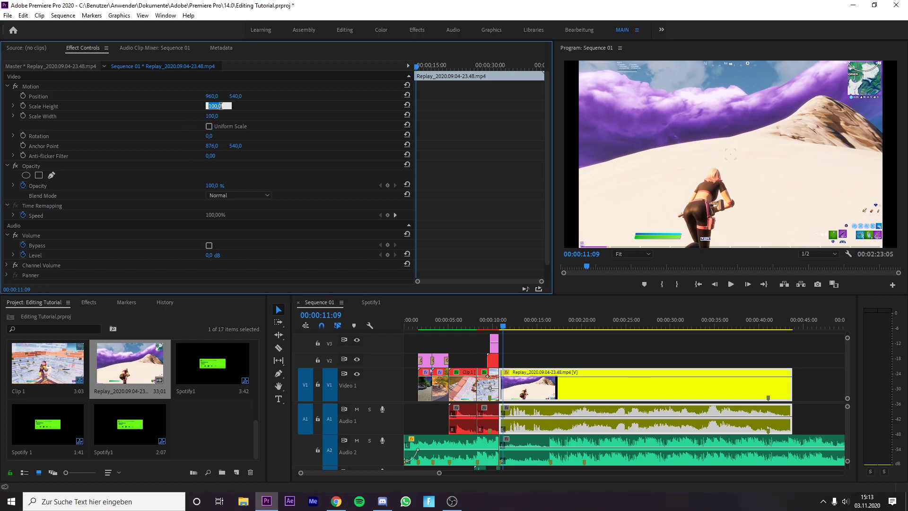
{"action": "left_click", "coordinate": [259, 110]}
{"action": "left_click", "coordinate": [218, 114]}
{"action": "type", "text": "110"}
{"action": "key", "text": "Return"}
- Nest the replay clip as a sequence named Clip 2
{"action": "left_click", "coordinate": [531, 383]}
{"action": "right_click", "coordinate": [530, 383]}
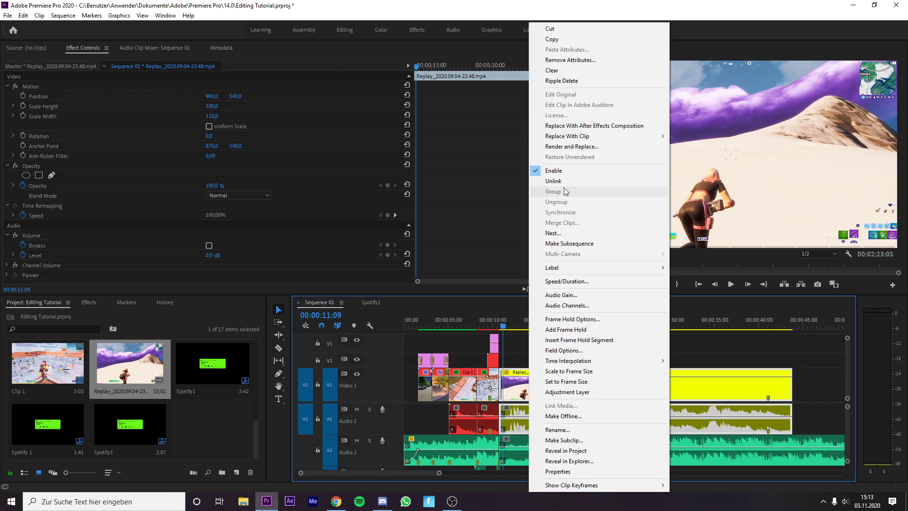
{"action": "left_click", "coordinate": [563, 229]}
{"action": "key", "text": "BackSpace"}
{"action": "type", "text": "Cl"}
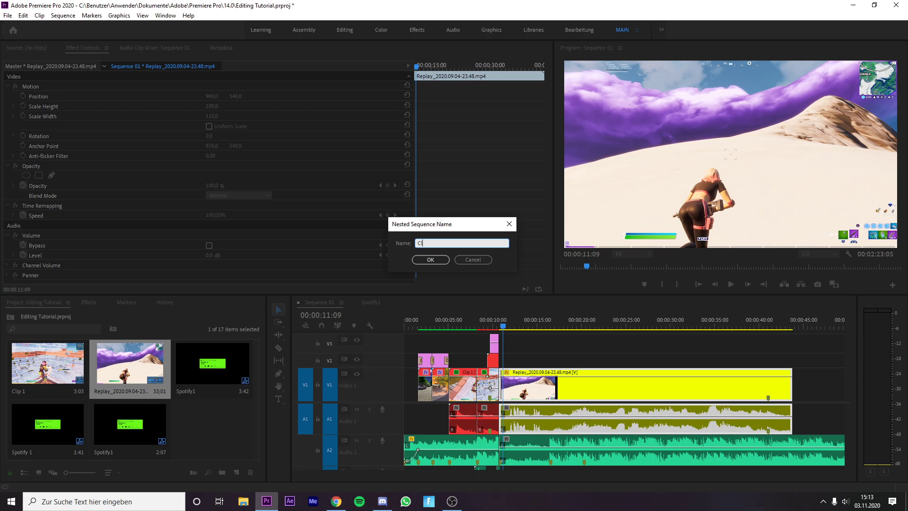
{"action": "type", "text": "ip 2"}
{"action": "key", "text": "Return"}
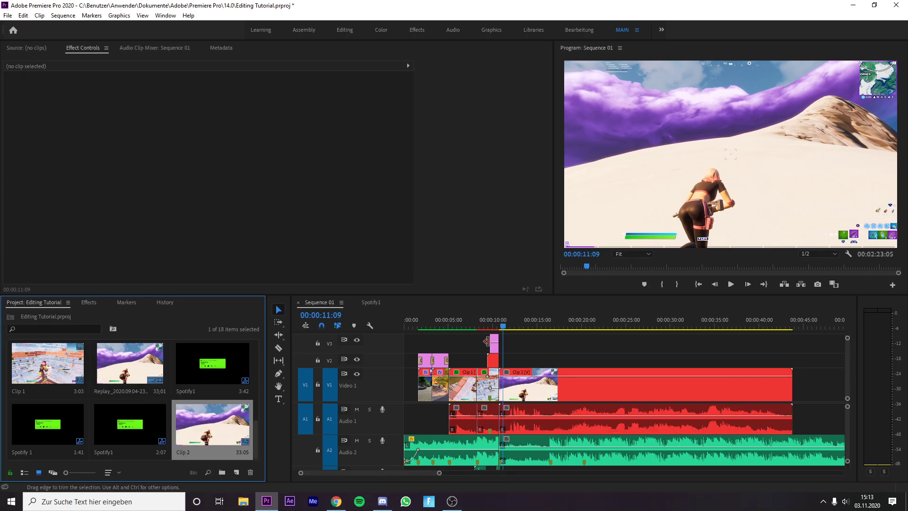
- Find the shot near the end of Clip 2 and mark it with a clip marker at 00:00:41:00
{"action": "left_click", "coordinate": [687, 369]}
{"action": "left_click_drag", "start_coordinate": [688, 369], "coordinate": [769, 376]}
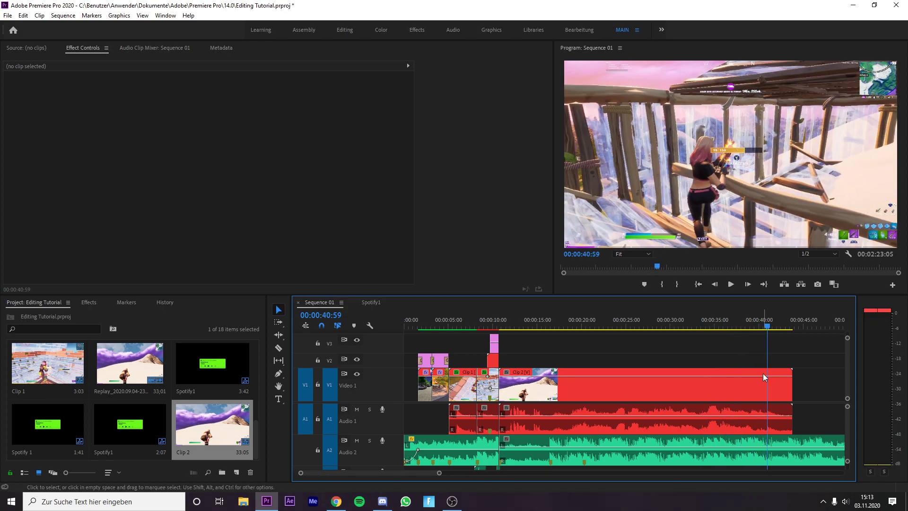
{"action": "key", "text": "Left"}
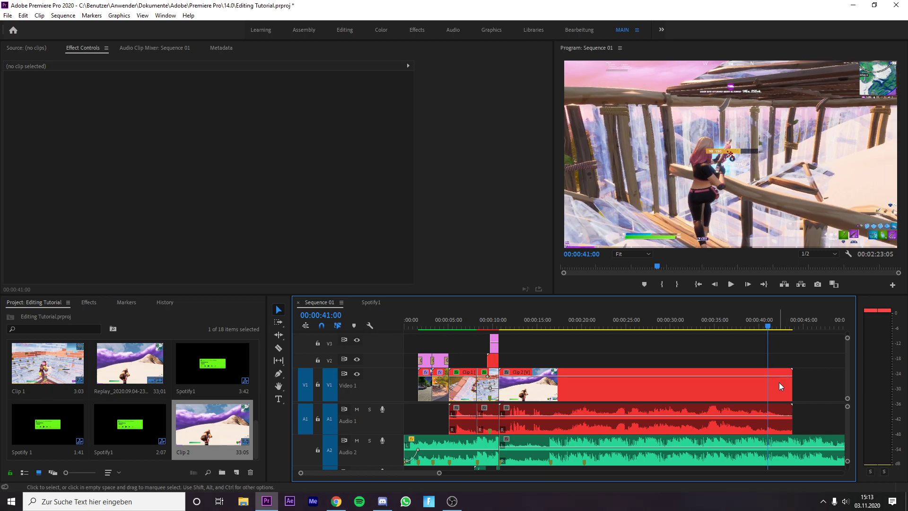
{"action": "left_click", "coordinate": [778, 382]}
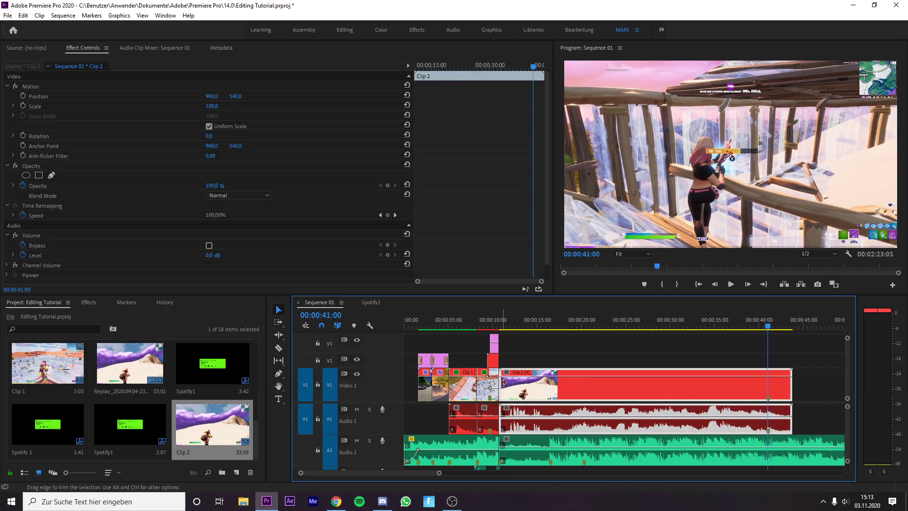
- Trim Clip 2's start and move it so its marker meets the music beat marker and it begins where Clip 1 ends
{"action": "left_click_drag", "start_coordinate": [500, 391], "coordinate": [562, 390]}
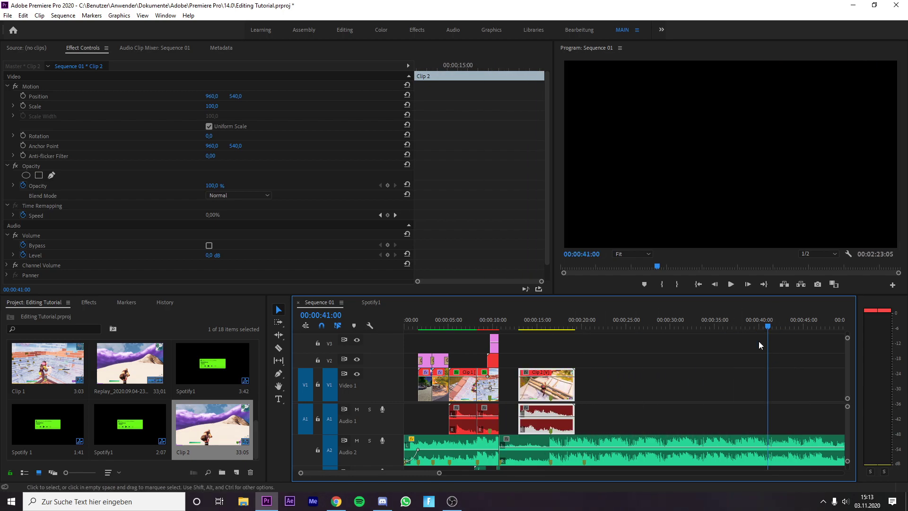
{"action": "left_click_drag", "start_coordinate": [742, 327], "coordinate": [547, 327]}
{"action": "key", "text": "="}
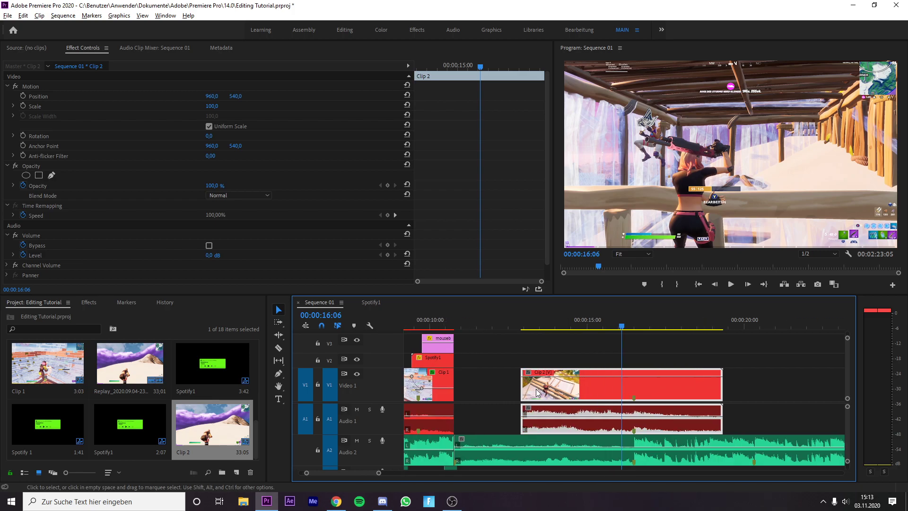
{"action": "left_click_drag", "start_coordinate": [535, 387], "coordinate": [468, 387]}
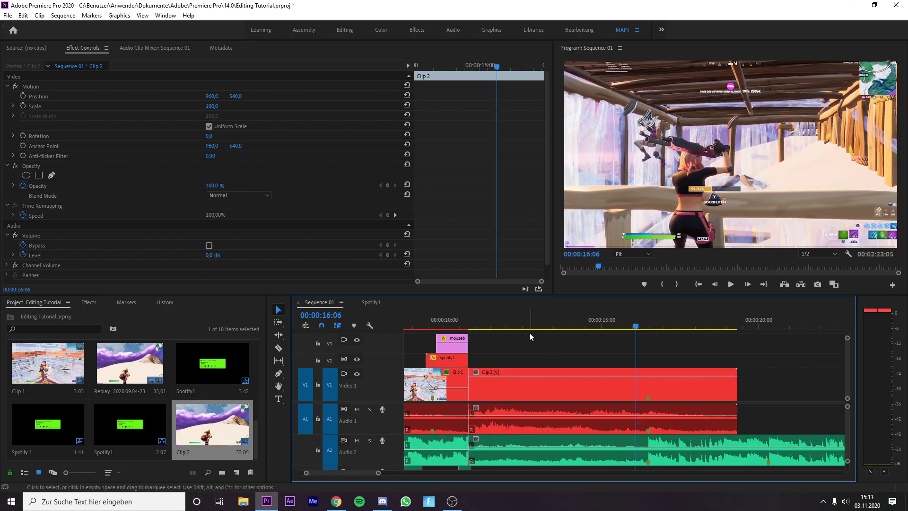
- Play back Clip 2 to check the timing of the shot against the music
{"action": "left_click_drag", "start_coordinate": [667, 325], "coordinate": [639, 328]}
{"action": "key", "text": "space"}
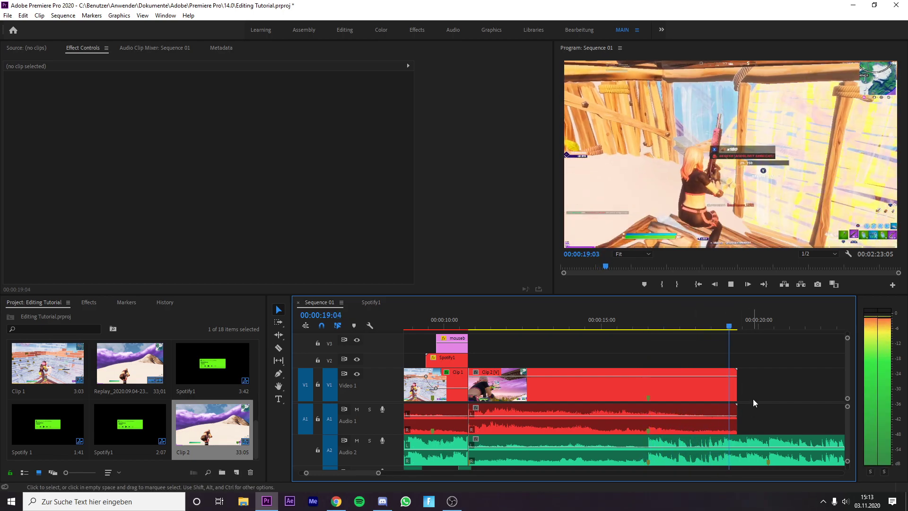
{"action": "key", "text": "space"}
{"action": "key", "text": "minus"}
{"action": "key", "text": "minus"}
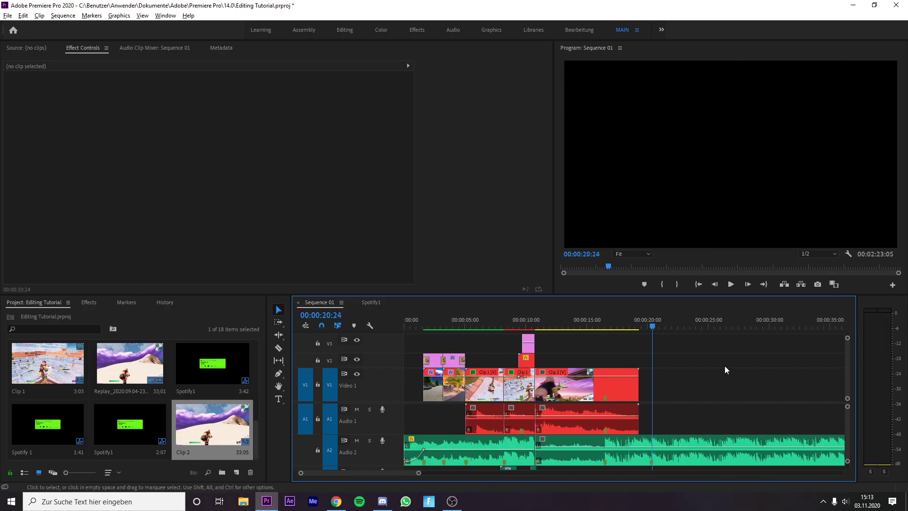
- Open the Spotify1 nested sequence, copy its text and Spotify thing graphics, and return to Sequence 01
{"action": "left_click_drag", "start_coordinate": [640, 320], "coordinate": [555, 367]}
{"action": "key", "text": "equal"}
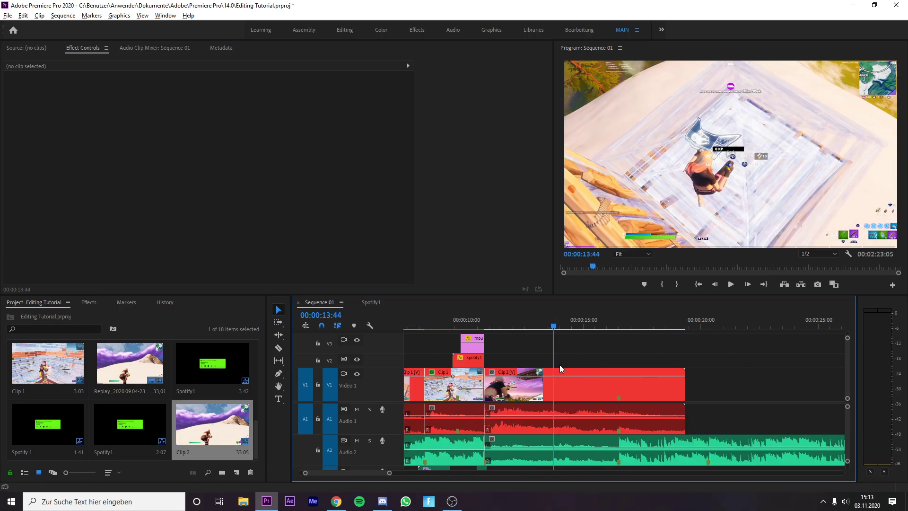
{"action": "key", "text": "equal"}
{"action": "key", "text": "equal"}
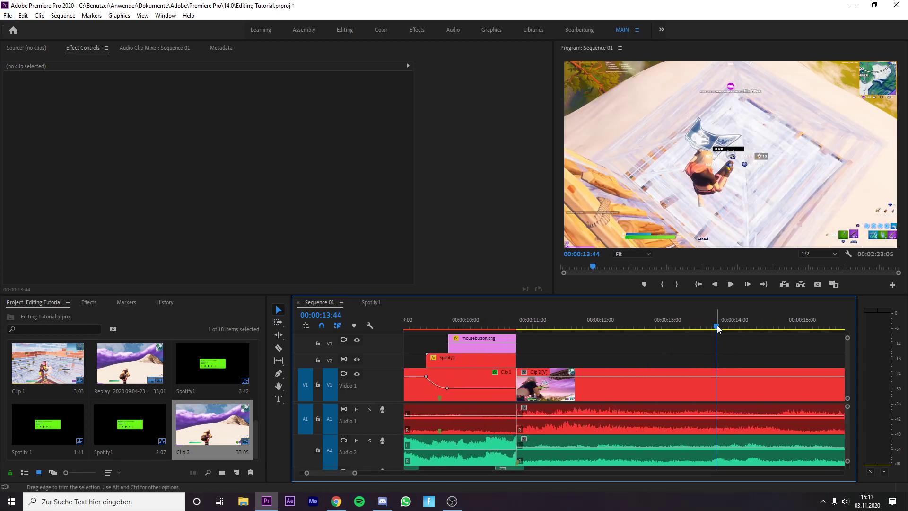
{"action": "left_click_drag", "start_coordinate": [717, 329], "coordinate": [484, 327]}
{"action": "left_click", "coordinate": [484, 359]}
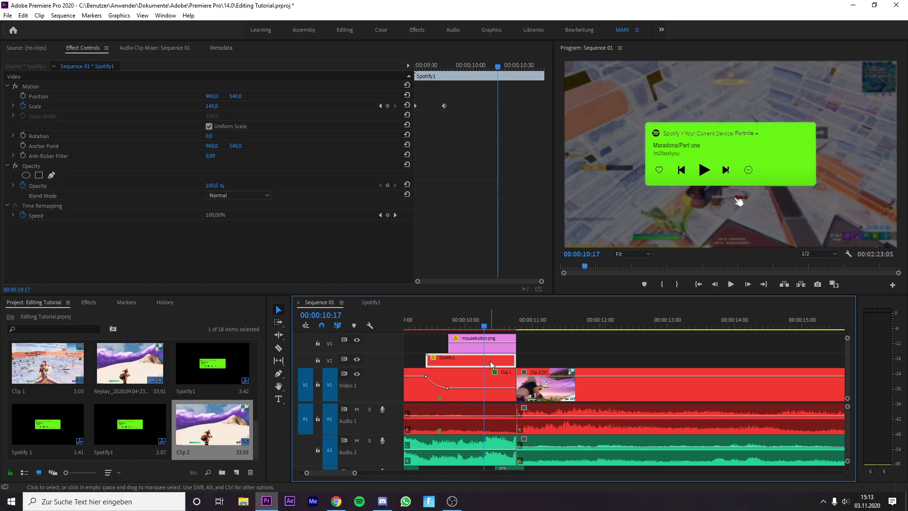
{"action": "double_click", "coordinate": [490, 361]}
{"action": "left_click_drag", "start_coordinate": [660, 355], "coordinate": [561, 400]}
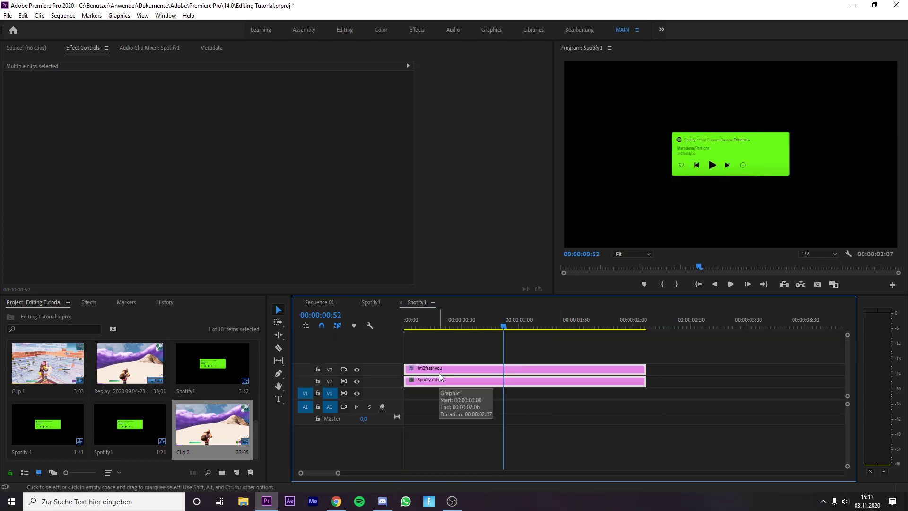
{"action": "left_click", "coordinate": [323, 303]}
- Paste the copied card graphics into Sequence 01 and place them over Clip 2, directly after mousebutton.png and Spotify1
{"action": "left_click", "coordinate": [586, 356]}
{"action": "key", "text": "minus"}
{"action": "key", "text": "minus"}
{"action": "key", "text": "minus"}
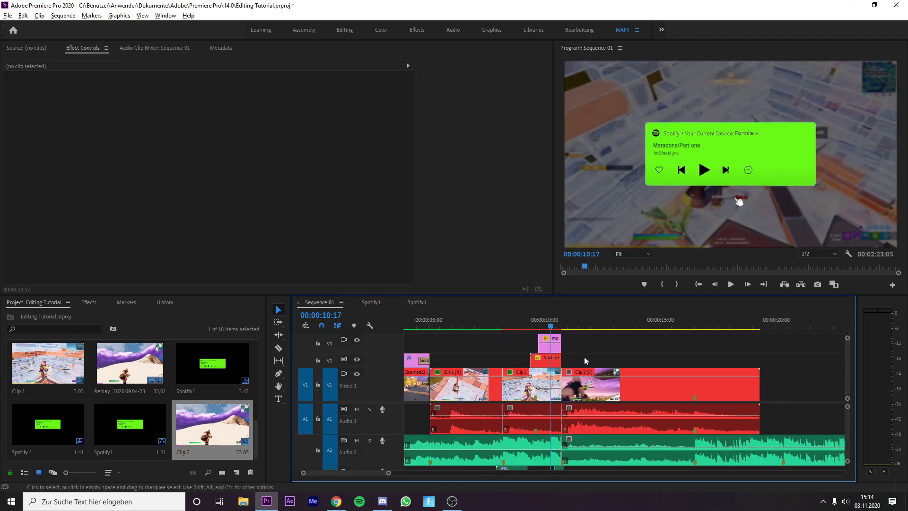
{"action": "left_click", "coordinate": [747, 376]}
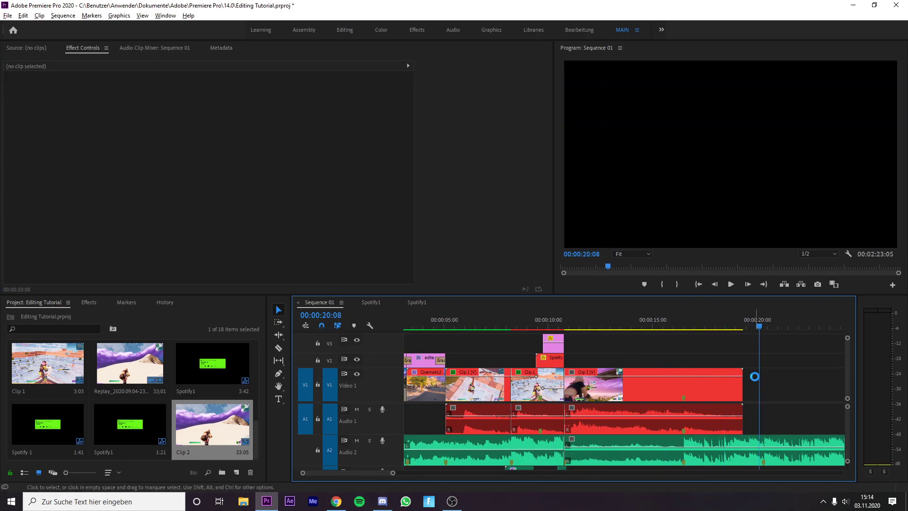
{"action": "key", "text": "ctrl+v"}
{"action": "left_click_drag", "start_coordinate": [781, 359], "coordinate": [592, 338]}
{"action": "left_click", "coordinate": [744, 353]}
{"action": "left_click_drag", "start_coordinate": [800, 327], "coordinate": [588, 333]}
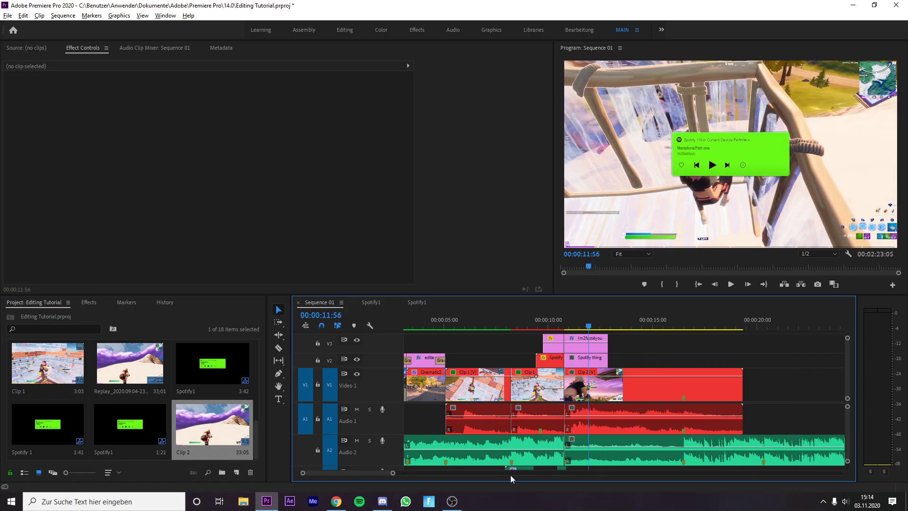
- Apply Gaussian Blur to Clip 2 and set a first Blurriness keyframe at the clip's start, 00:00:10:46
{"action": "left_click_drag", "start_coordinate": [392, 475], "coordinate": [362, 475]}
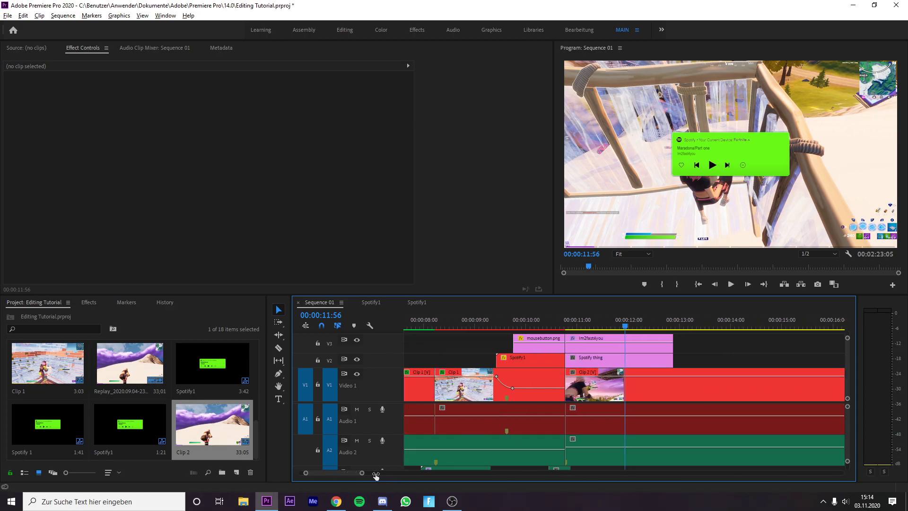
{"action": "left_click", "coordinate": [594, 386]}
{"action": "left_click_drag", "start_coordinate": [601, 333], "coordinate": [568, 338]}
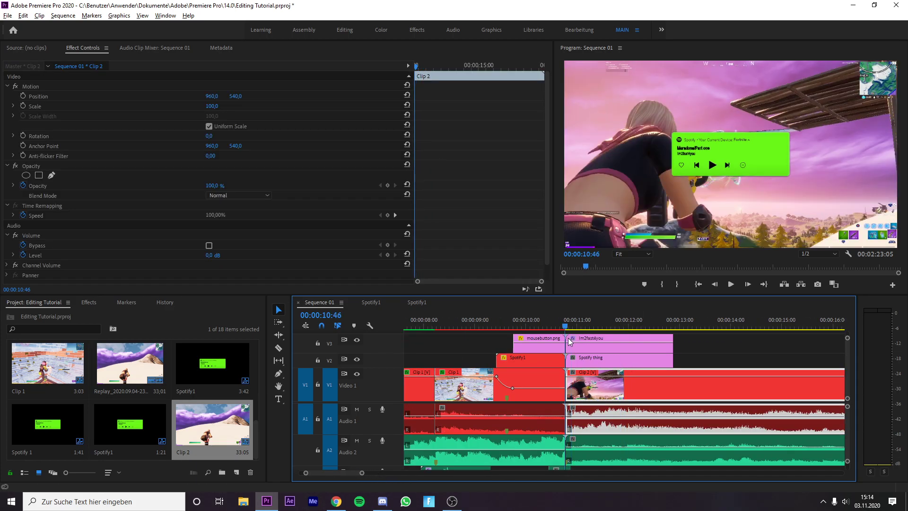
{"action": "left_click", "coordinate": [89, 301]}
{"action": "left_click", "coordinate": [71, 313]}
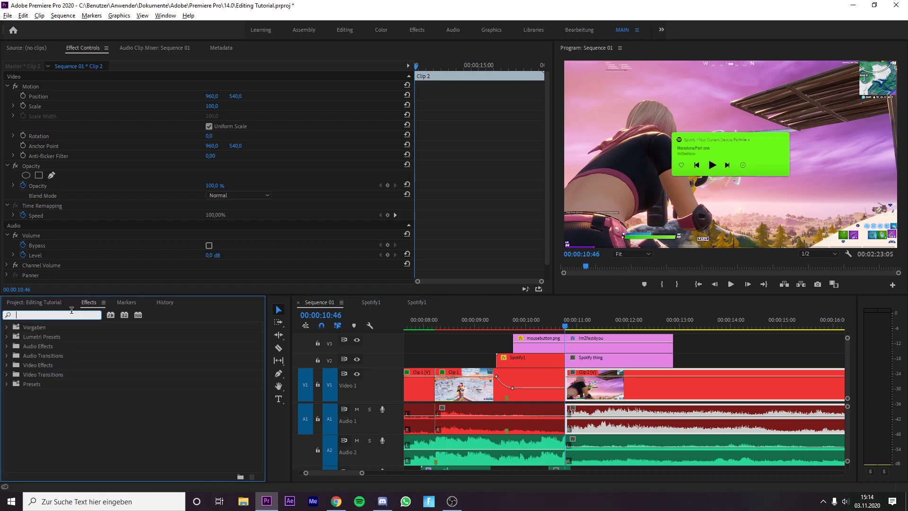
{"action": "type", "text": "gauss"}
{"action": "left_click_drag", "start_coordinate": [56, 404], "coordinate": [602, 391]}
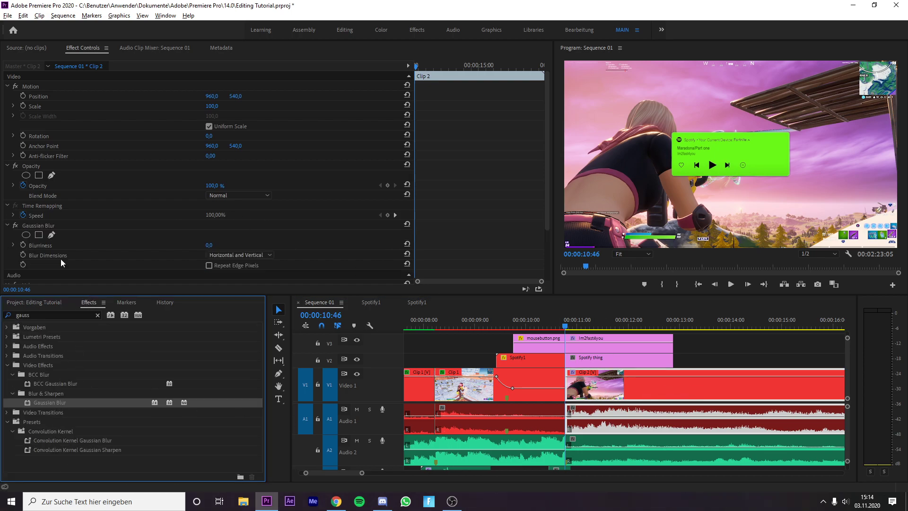
{"action": "left_click", "coordinate": [23, 245]}
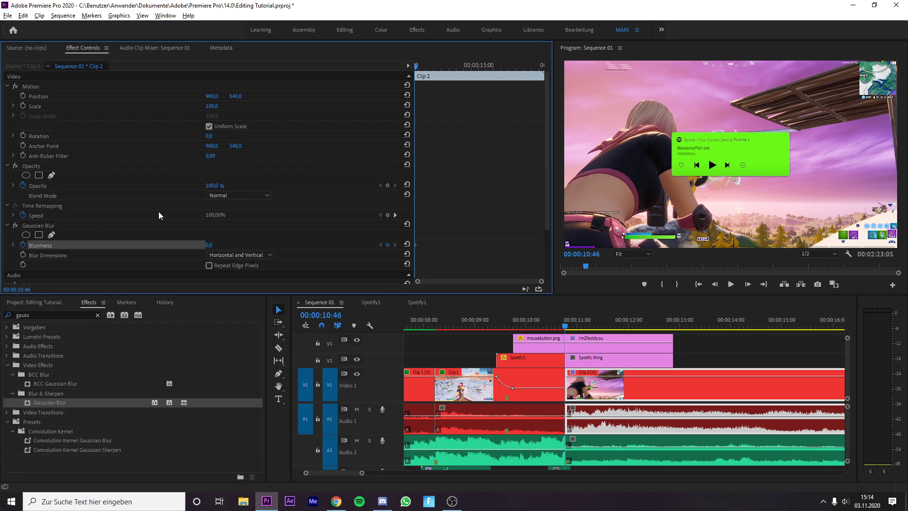
- Keyframe Clip 2's Opacity at 45% and its Gaussian Blur Blurriness at 12 at the clip's start
{"action": "left_click", "coordinate": [387, 185]}
{"action": "left_click", "coordinate": [218, 185]}
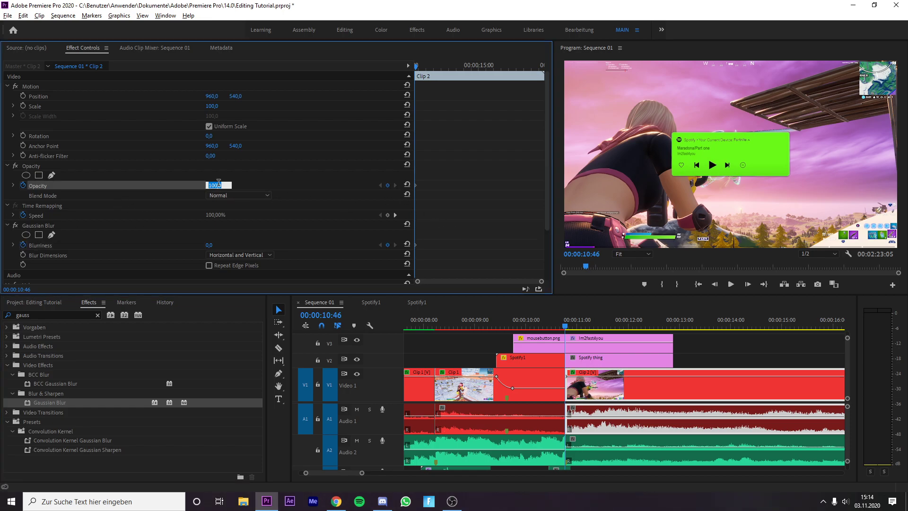
{"action": "type", "text": "45"}
{"action": "key", "text": "Return"}
{"action": "left_click", "coordinate": [218, 243]}
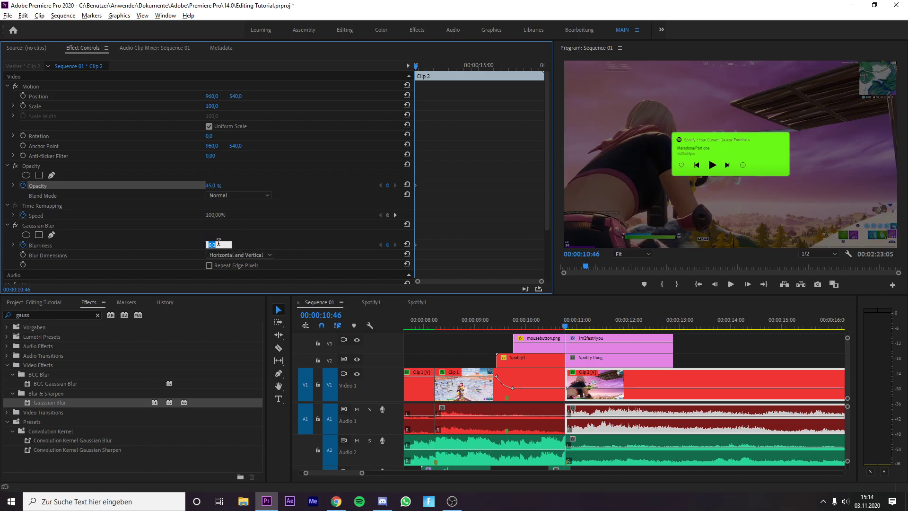
{"action": "type", "text": "12"}
{"action": "key", "text": "Return"}
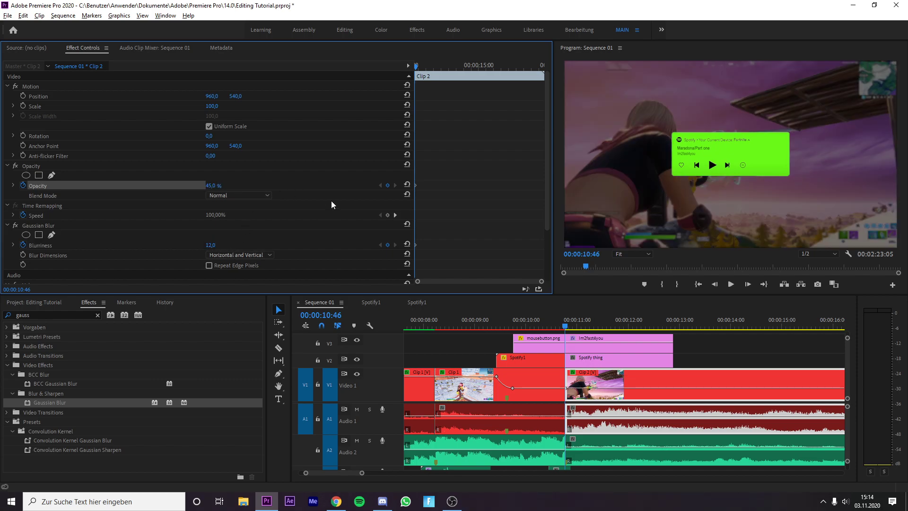
- Add second keyframes to Clip 2 at 00:00:13:14 with Opacity at 100% and Blurriness at 0
{"action": "left_click_drag", "start_coordinate": [418, 70], "coordinate": [454, 80]}
{"action": "left_click", "coordinate": [218, 185]}
{"action": "type", "text": "100"}
{"action": "key", "text": "Return"}
{"action": "left_click", "coordinate": [216, 244]}
{"action": "type", "text": "0"}
{"action": "key", "text": "Return"}
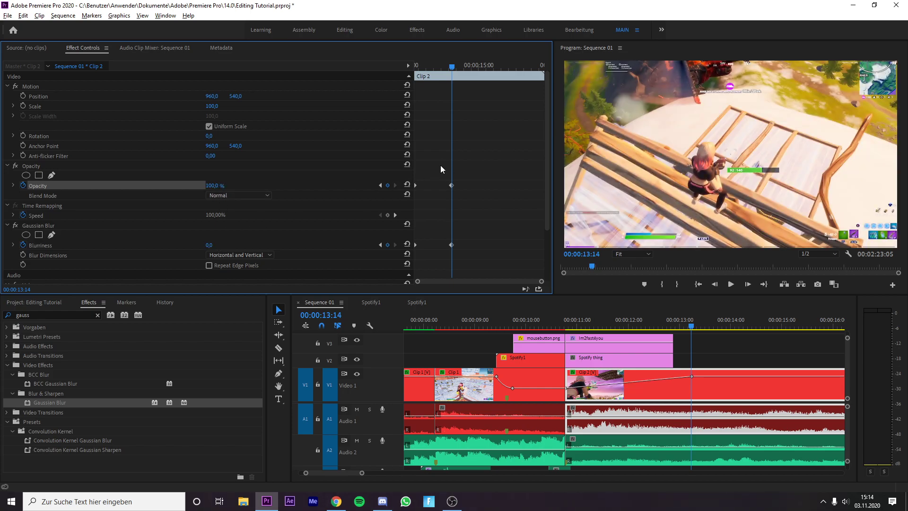
- Change Clip 2's opacity keyframes to Bezier, smooth the fade curve into an S-shape, and play the fade back
{"action": "right_click", "coordinate": [452, 186]}
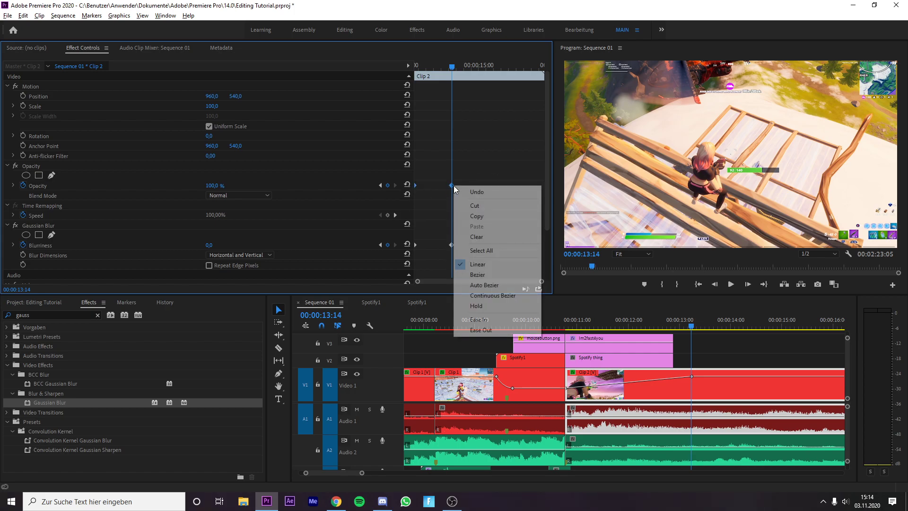
{"action": "left_click", "coordinate": [477, 275]}
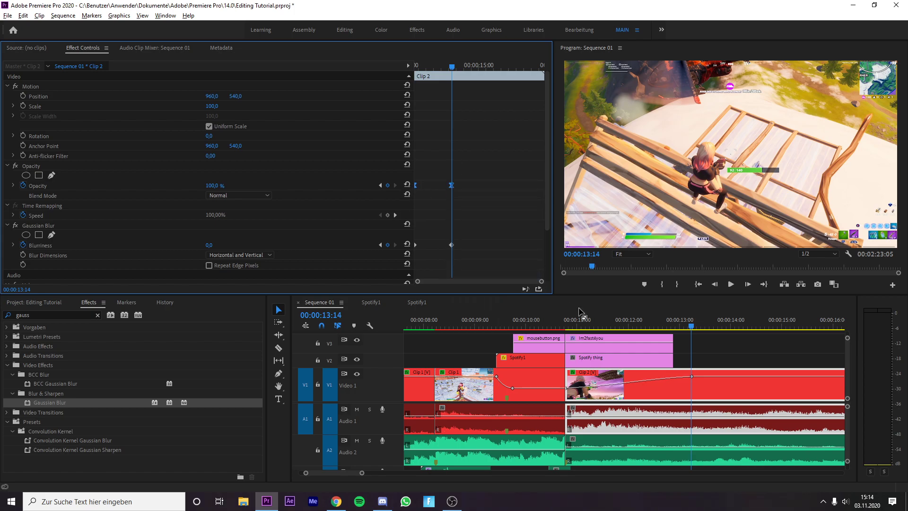
{"action": "left_click", "coordinate": [569, 393]}
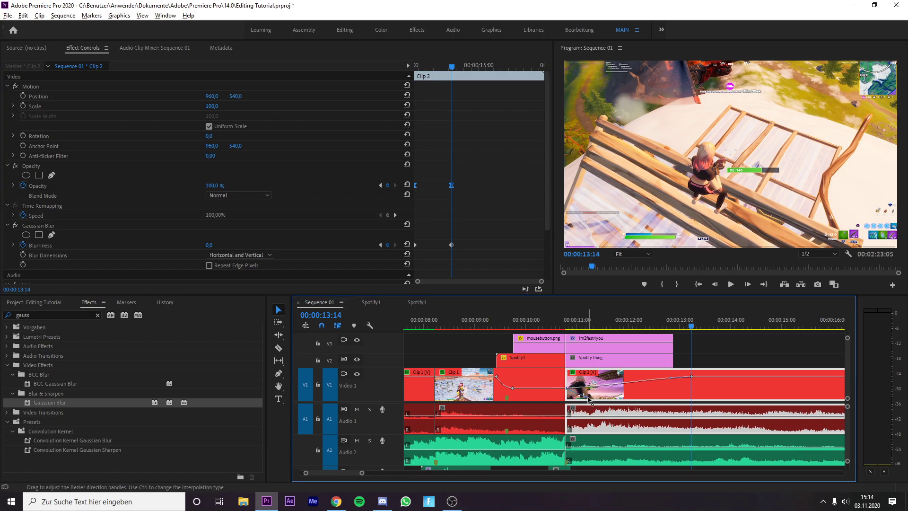
{"action": "left_click_drag", "start_coordinate": [588, 400], "coordinate": [593, 402]}
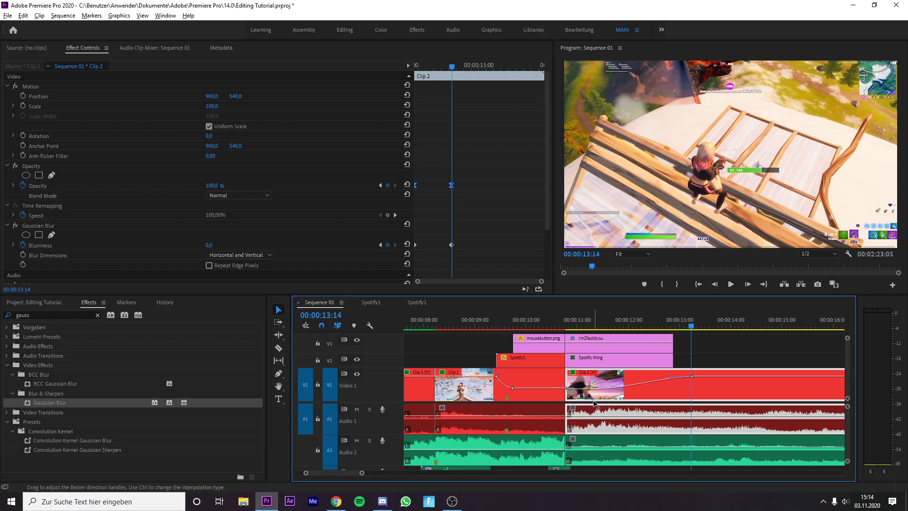
{"action": "left_click_drag", "start_coordinate": [671, 378], "coordinate": [671, 376]}
{"action": "left_click", "coordinate": [708, 356]}
{"action": "left_click_drag", "start_coordinate": [703, 322], "coordinate": [568, 358]}
{"action": "key", "text": "space"}
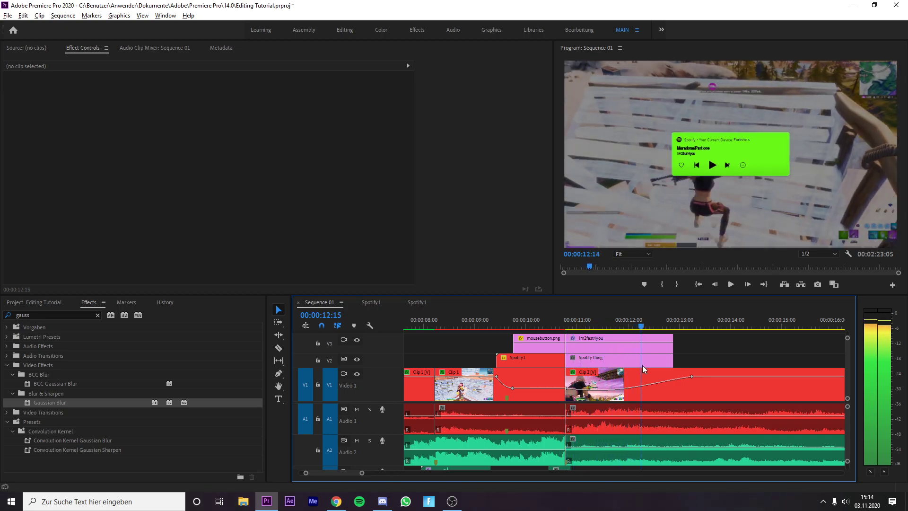
{"action": "left_click_drag", "start_coordinate": [688, 366], "coordinate": [625, 367]}
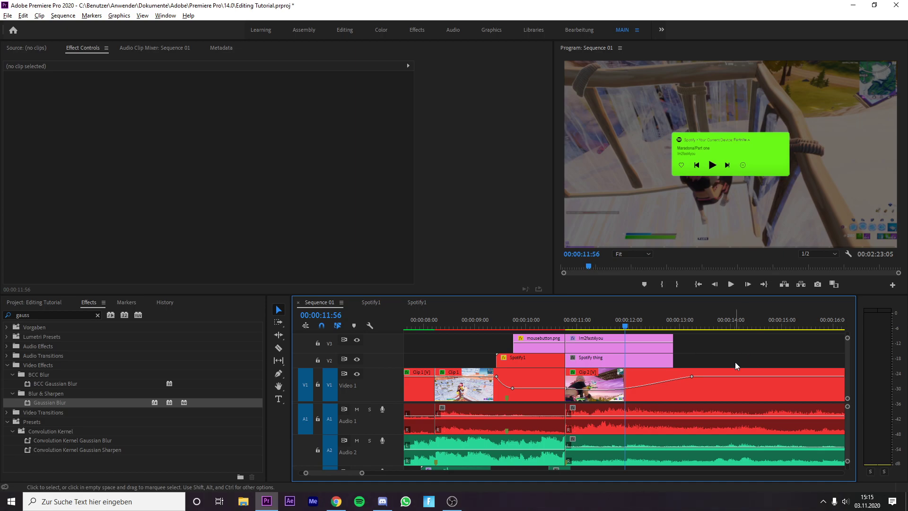
- Nest the card text and Spotify thing graphics above Clip 2 as a sequence named Spotify2
{"action": "left_click", "coordinate": [615, 356]}
{"action": "left_click_drag", "start_coordinate": [626, 321], "coordinate": [611, 322]}
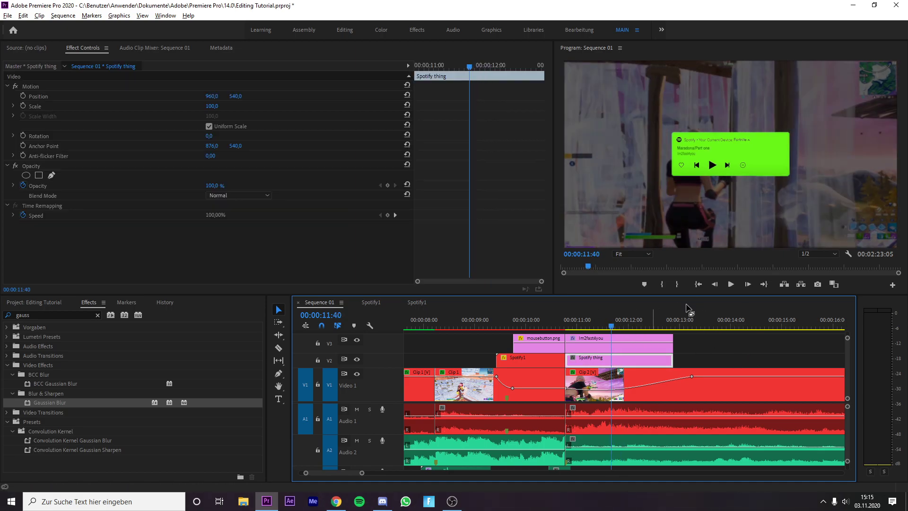
{"action": "left_click", "coordinate": [619, 345], "text": "shift"}
{"action": "right_click", "coordinate": [630, 347]}
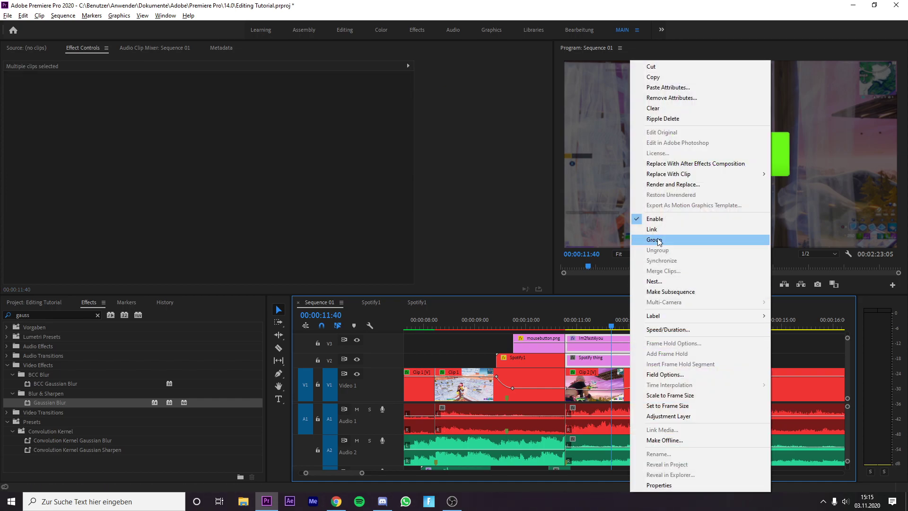
{"action": "left_click", "coordinate": [656, 282]}
{"action": "key", "text": "BackSpace"}
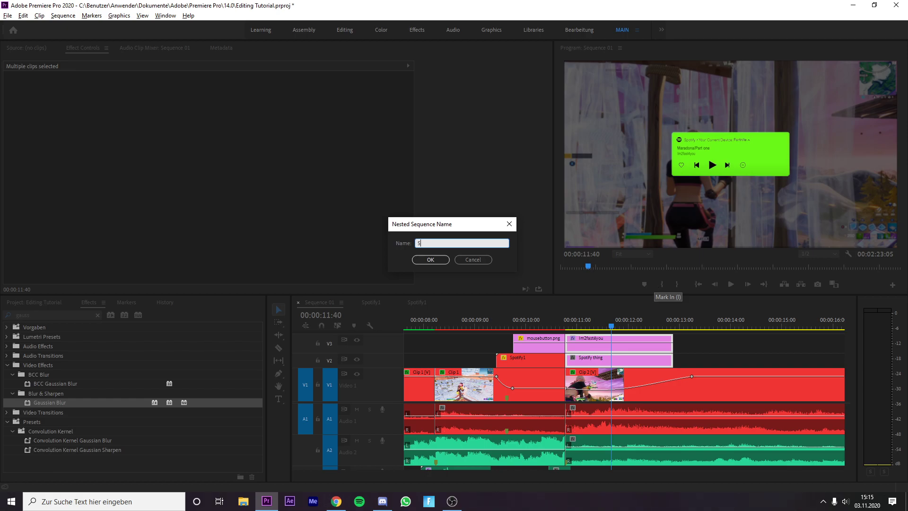
{"action": "type", "text": "Spotify2"}
{"action": "left_click", "coordinate": [431, 259]}
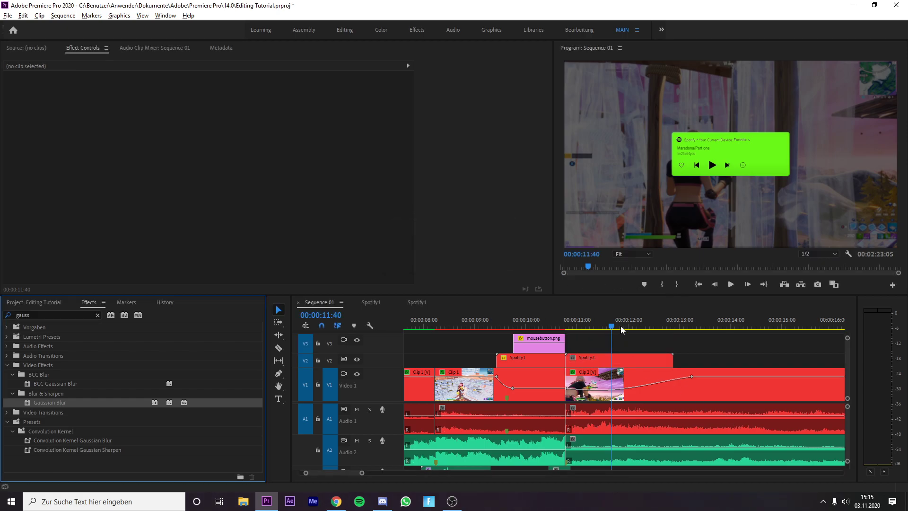
- Compare the card's size with Spotify1 and set the Spotify2 clip's Scale to 145
{"action": "left_click_drag", "start_coordinate": [615, 328], "coordinate": [571, 327]}
{"action": "left_click", "coordinate": [582, 359]}
{"action": "left_click", "coordinate": [213, 106]}
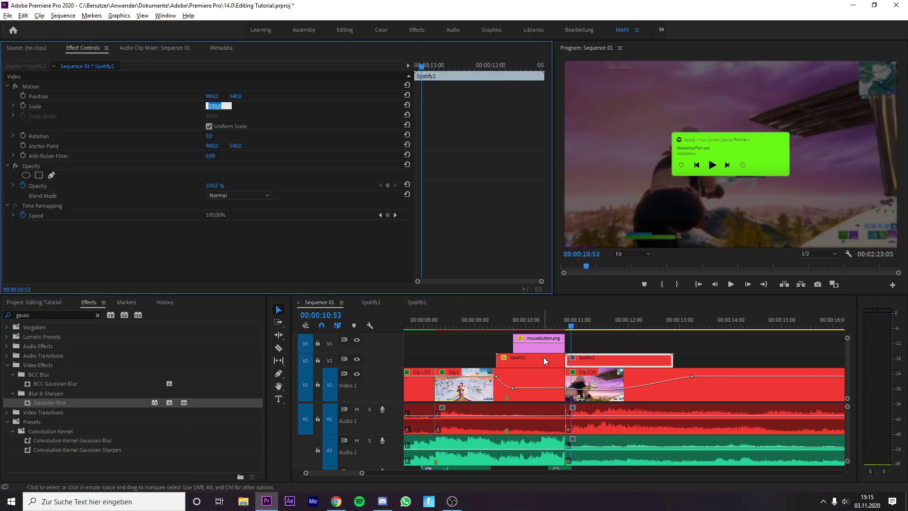
{"action": "left_click", "coordinate": [554, 327]}
{"action": "left_click", "coordinate": [538, 363]}
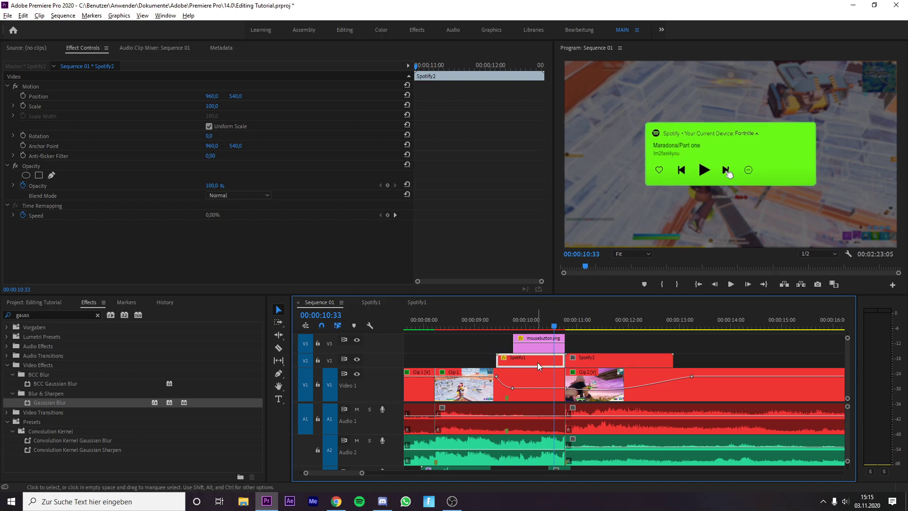
{"action": "left_click", "coordinate": [576, 327]}
{"action": "left_click", "coordinate": [587, 327]}
{"action": "left_click", "coordinate": [615, 360]}
{"action": "left_click", "coordinate": [217, 106]}
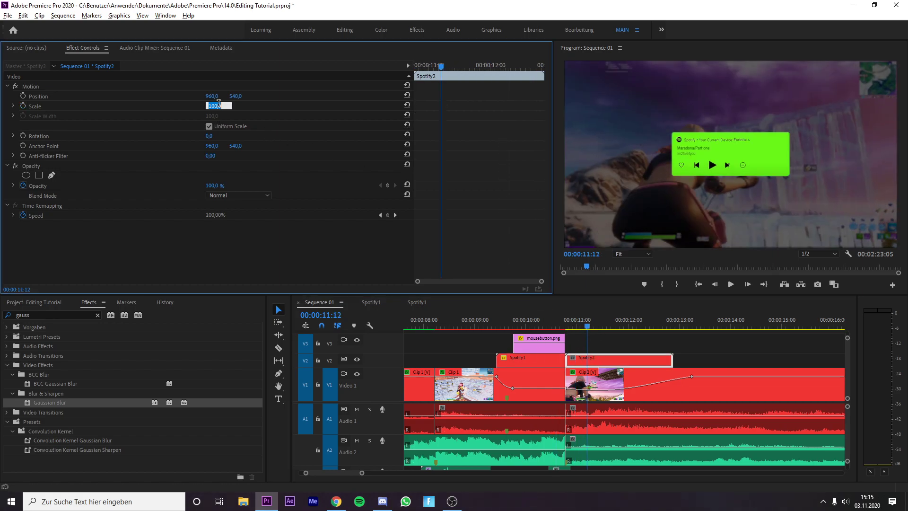
{"action": "type", "text": "145"}
{"action": "key", "text": "Return"}
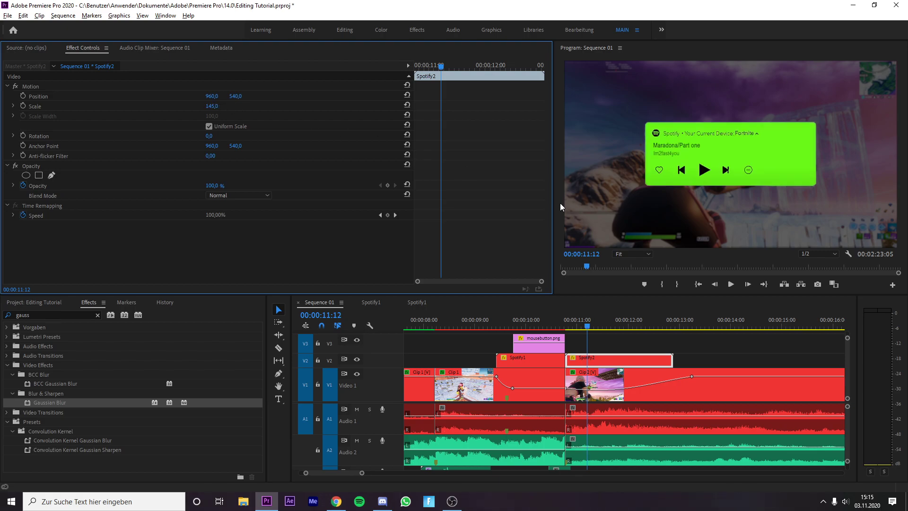
- Return to the start of the Spotify2 clip at 00:00:10:46 and open its nested sequence
{"action": "left_click", "coordinate": [600, 360]}
{"action": "key", "text": "Up"}
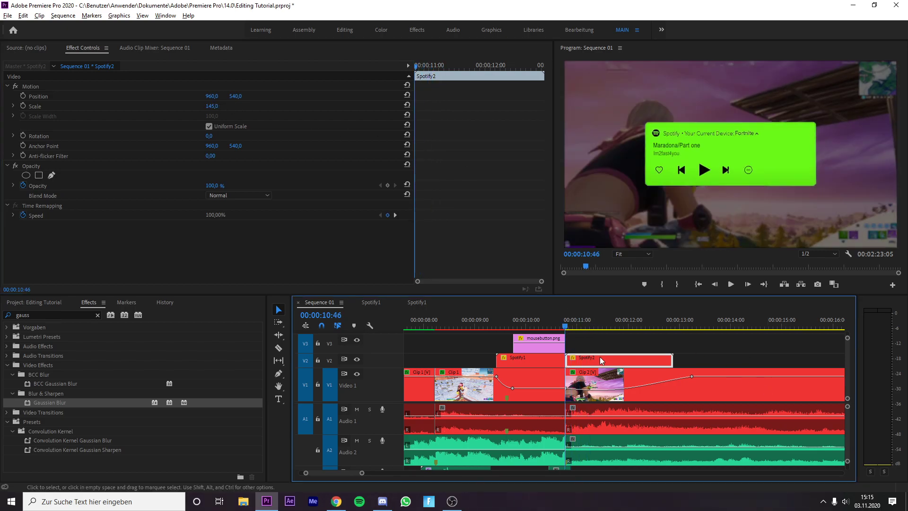
{"action": "left_click", "coordinate": [591, 342]}
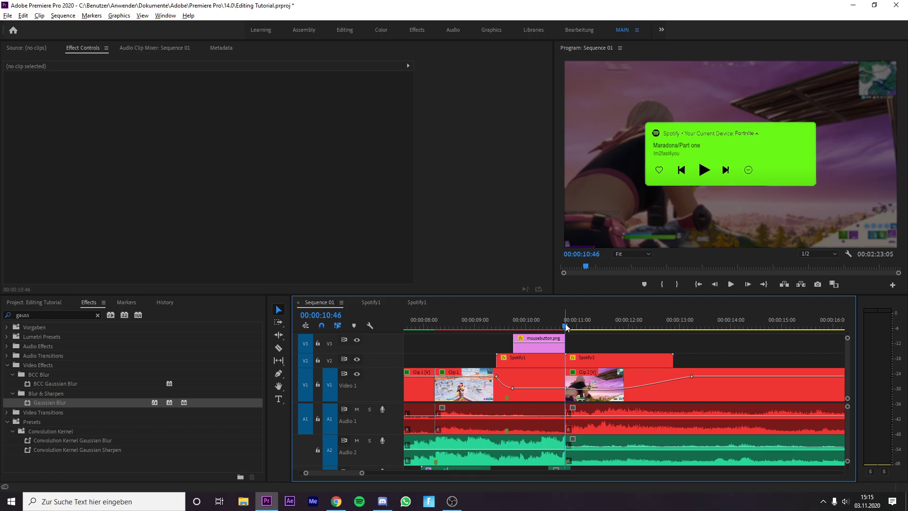
{"action": "left_click", "coordinate": [590, 359]}
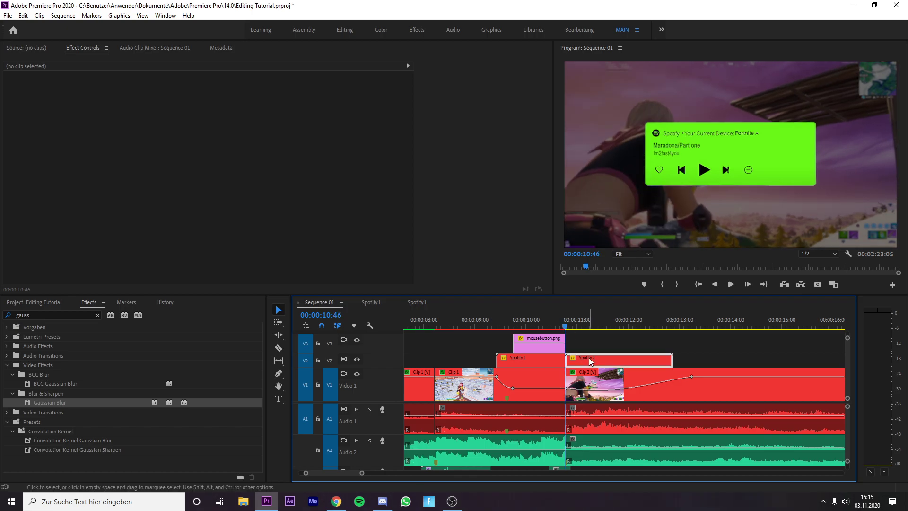
{"action": "double_click", "coordinate": [589, 357]}
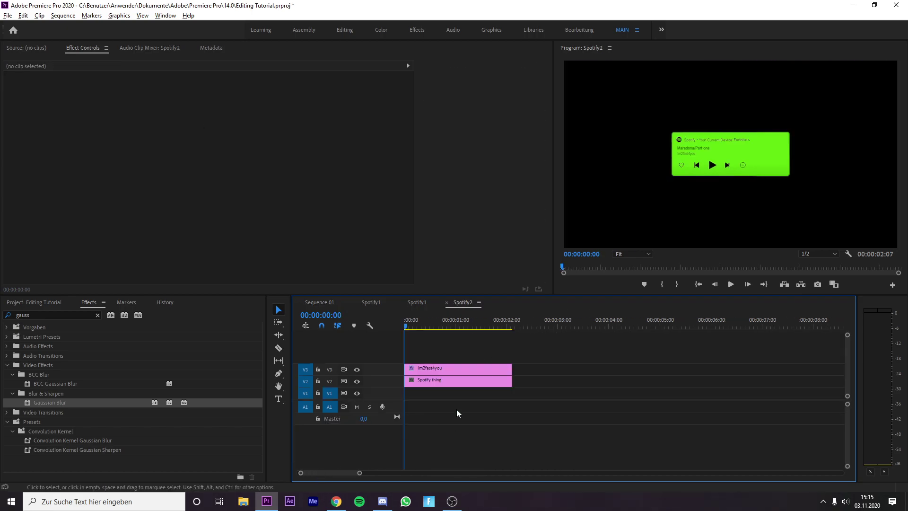
- Change the song title on the card to "Power/Part two", with the preview zoomed to 75%
{"action": "left_click", "coordinate": [431, 371]}
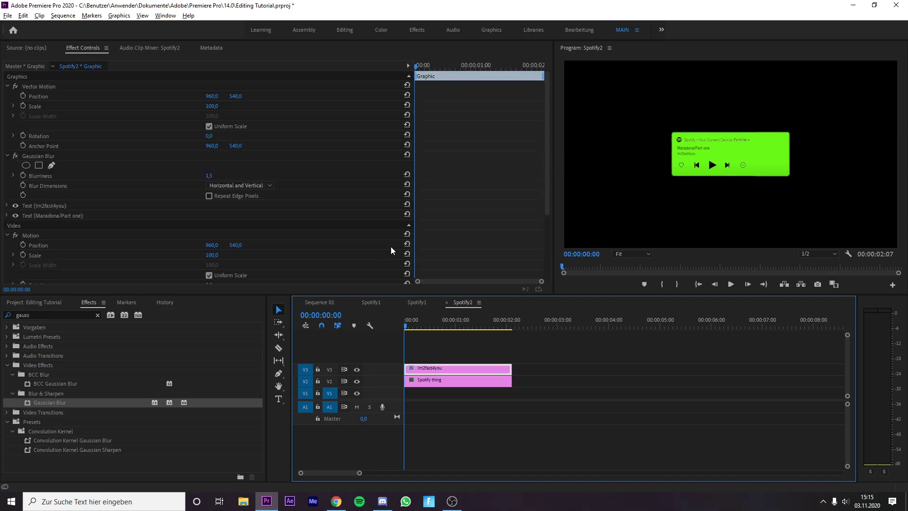
{"action": "left_click", "coordinate": [279, 398]}
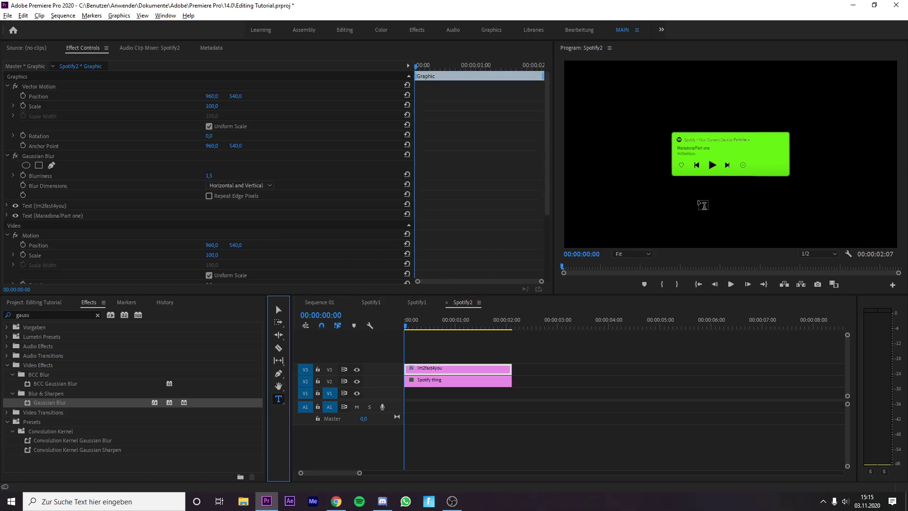
{"action": "left_click", "coordinate": [707, 148]}
{"action": "left_click", "coordinate": [633, 254]}
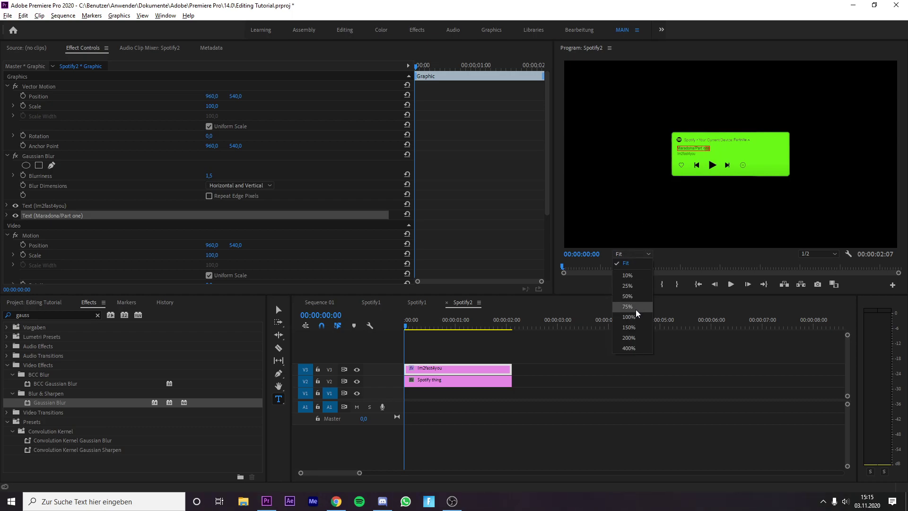
{"action": "left_click", "coordinate": [636, 309]}
{"action": "left_click_drag", "start_coordinate": [657, 143], "coordinate": [620, 143]}
{"action": "type", "text": "Powert"}
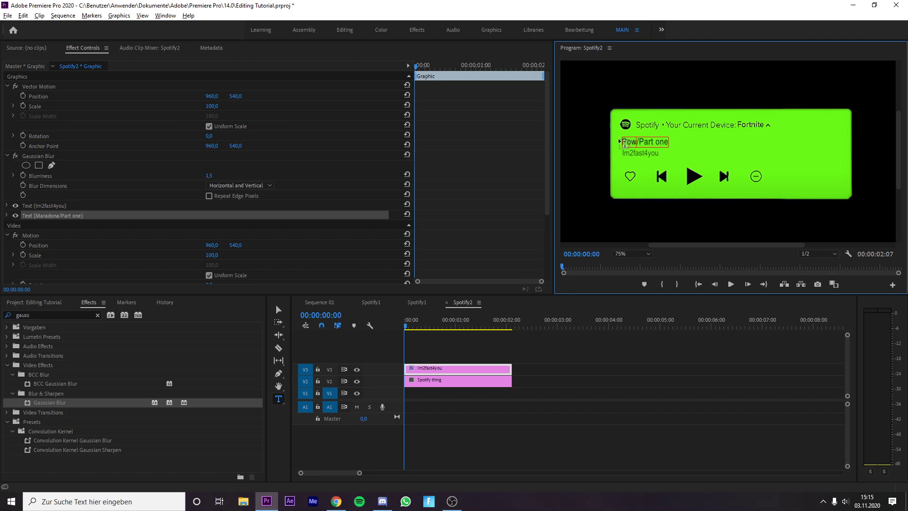
{"action": "key", "text": "BackSpace"}
{"action": "left_click_drag", "start_coordinate": [674, 141], "coordinate": [665, 141]}
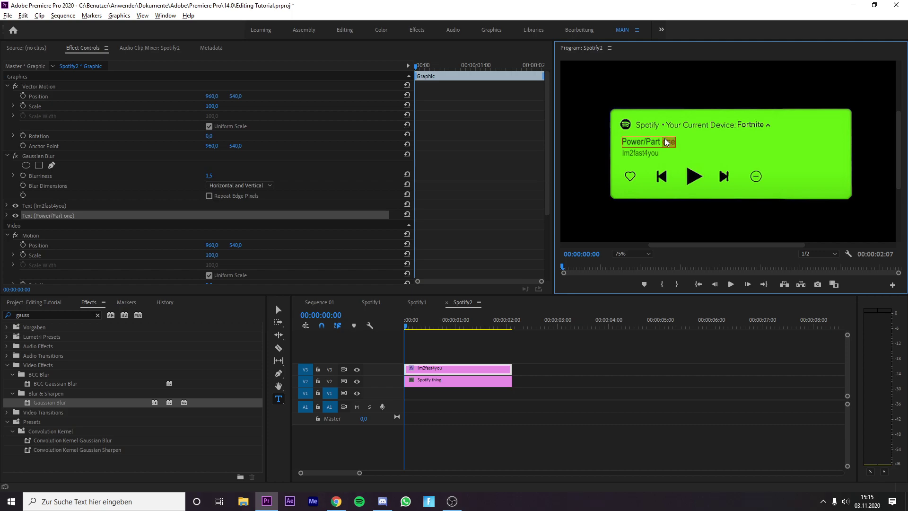
{"action": "type", "text": "two"}
{"action": "left_click", "coordinate": [278, 310]}
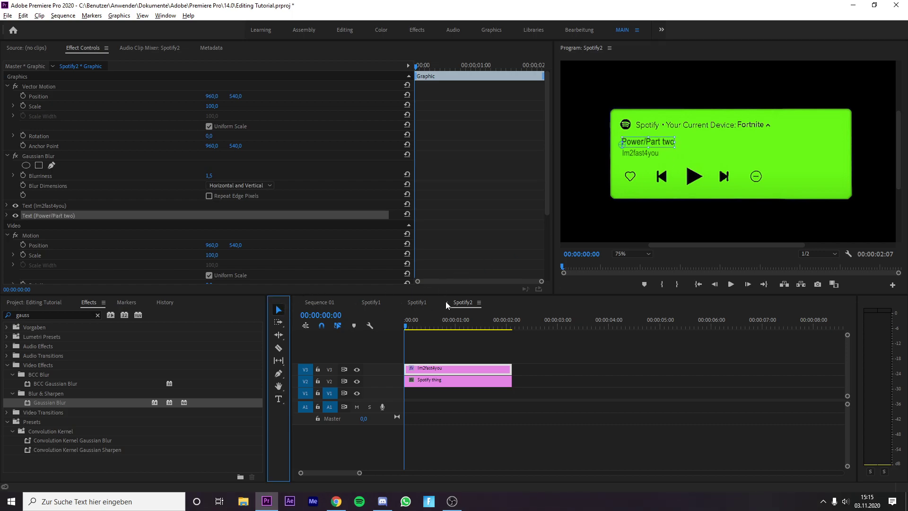
- Close the open Spotify nested sequences, return to Sequence 01, and fit the preview to the monitor
{"action": "left_click", "coordinate": [446, 302]}
{"action": "left_click", "coordinate": [401, 302]}
{"action": "left_click", "coordinate": [357, 302]}
{"action": "left_click", "coordinate": [633, 254]}
{"action": "left_click", "coordinate": [632, 265]}
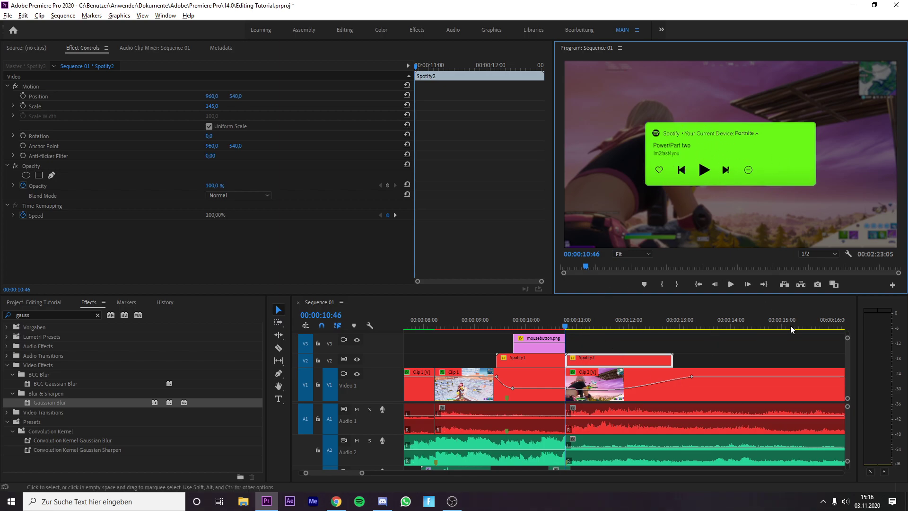
- Keyframe the Spotify2 clip's Scale at 145 at 00:00:12:25 and at 0 at 00:00:12:46
{"action": "left_click_drag", "start_coordinate": [566, 325], "coordinate": [651, 351]}
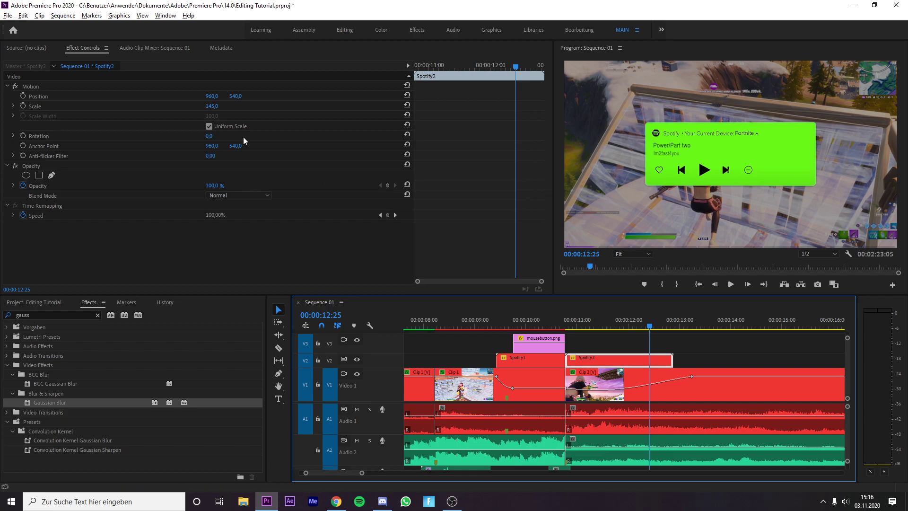
{"action": "left_click", "coordinate": [23, 106]}
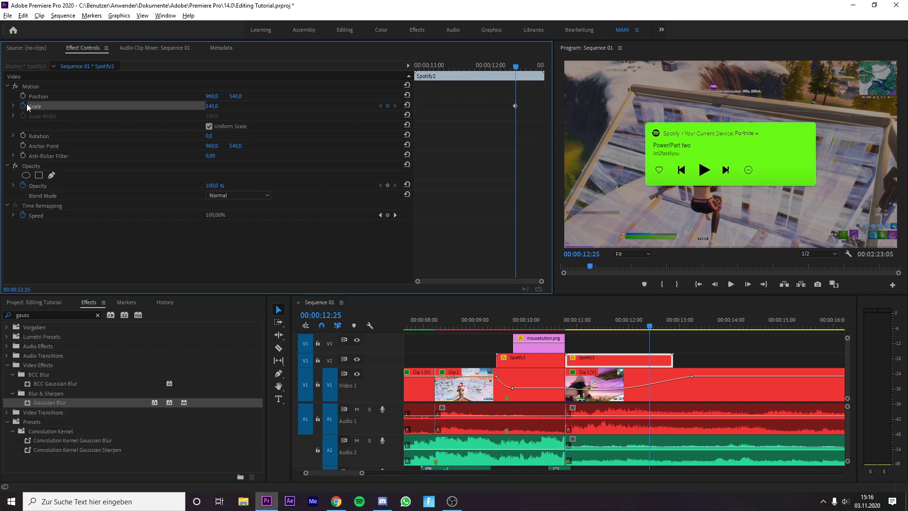
{"action": "left_click_drag", "start_coordinate": [523, 74], "coordinate": [537, 71]}
{"action": "left_click", "coordinate": [215, 106]}
{"action": "key", "text": "Return"}
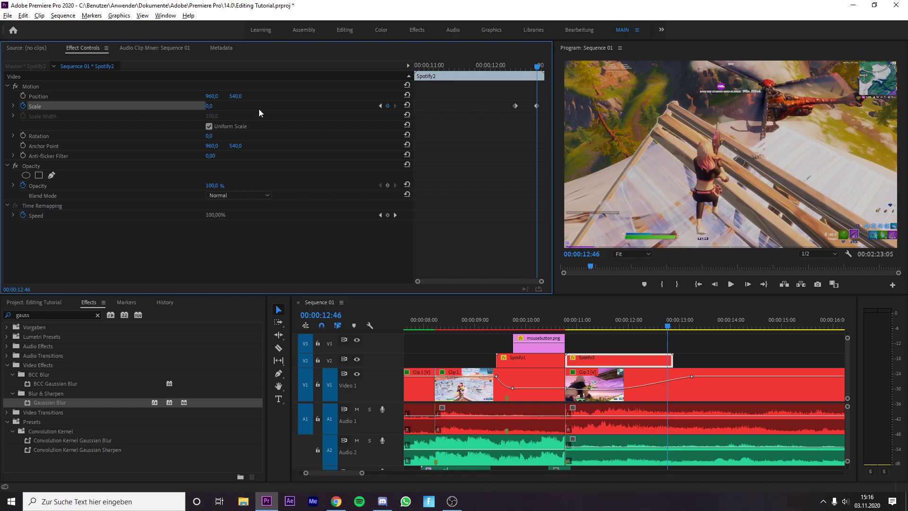
- Play back the end of the Spotify2 clip to check the card's scale-out animation
{"action": "left_click", "coordinate": [640, 328]}
{"action": "key", "text": "space"}
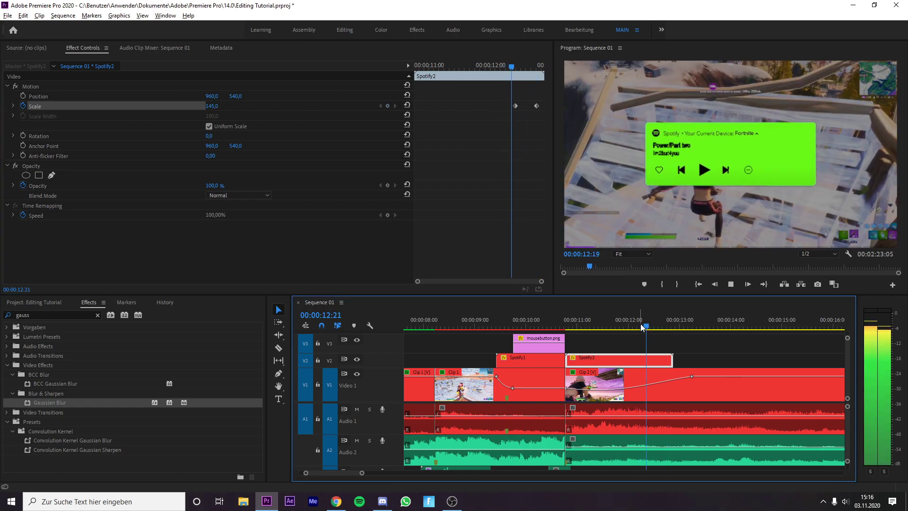
{"action": "left_click", "coordinate": [618, 322]}
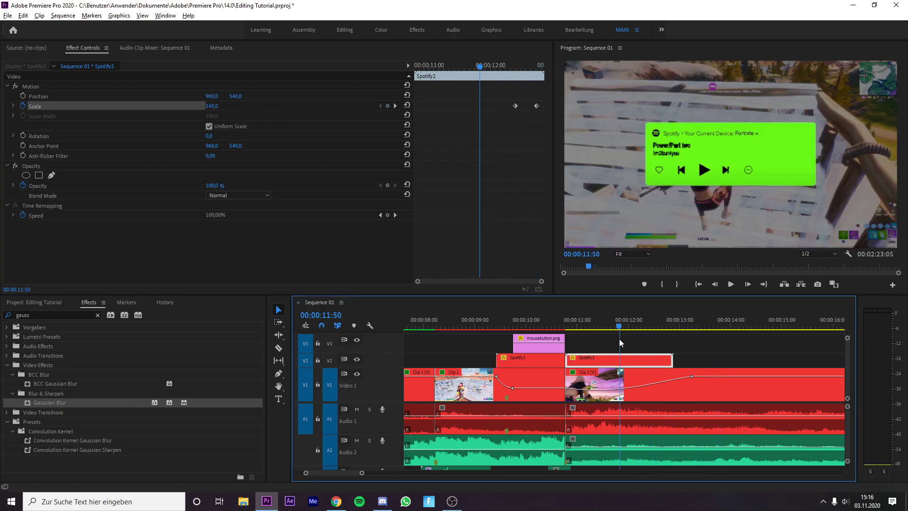
{"action": "scroll", "coordinate": [634, 349], "scroll_direction": "down", "scroll_amount": 3}
{"action": "key", "text": "j"}
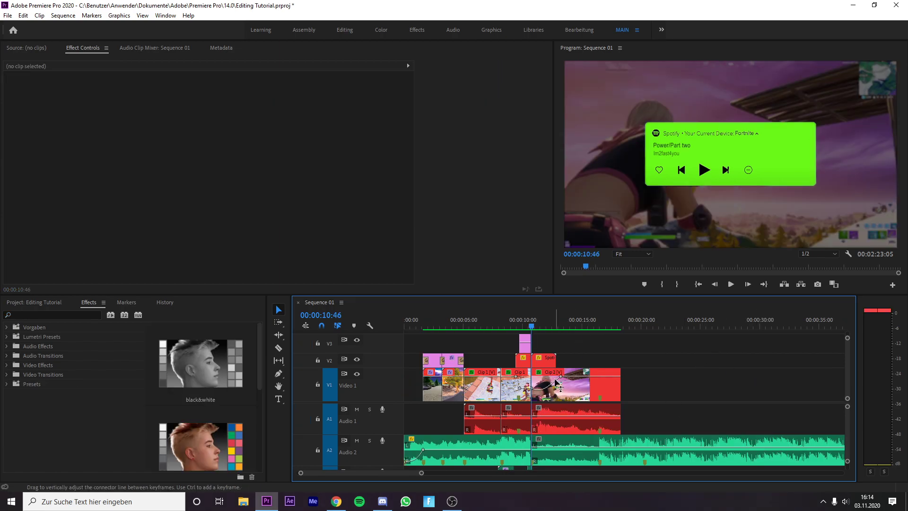
- Keyframe the second Clip 2 segment's audio volume Level at -85 dB at 00:00:10:46
{"action": "left_click", "coordinate": [567, 390]}
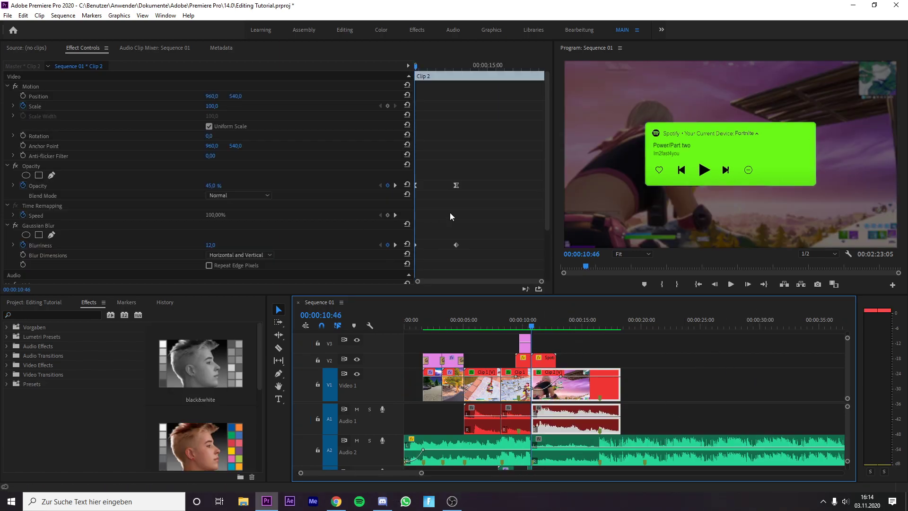
{"action": "left_click_drag", "start_coordinate": [546, 165], "coordinate": [548, 225]}
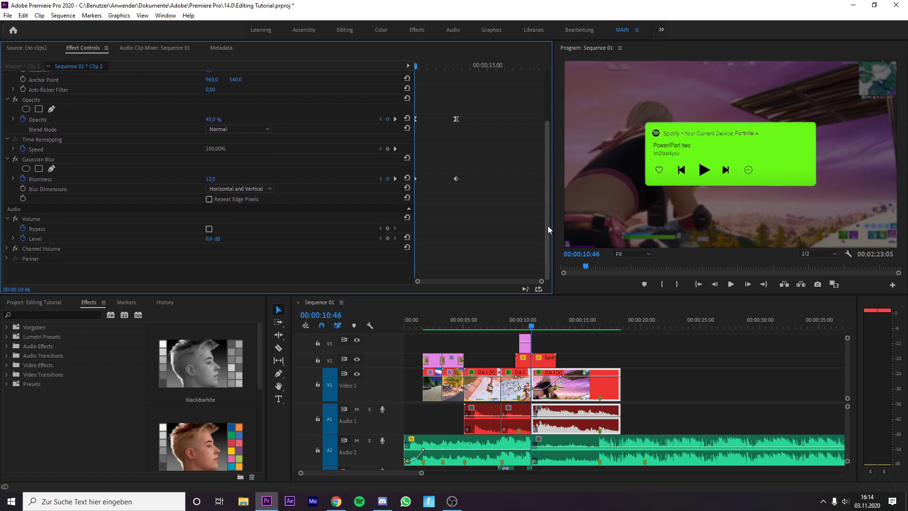
{"action": "left_click", "coordinate": [224, 239]}
{"action": "left_click", "coordinate": [212, 239]}
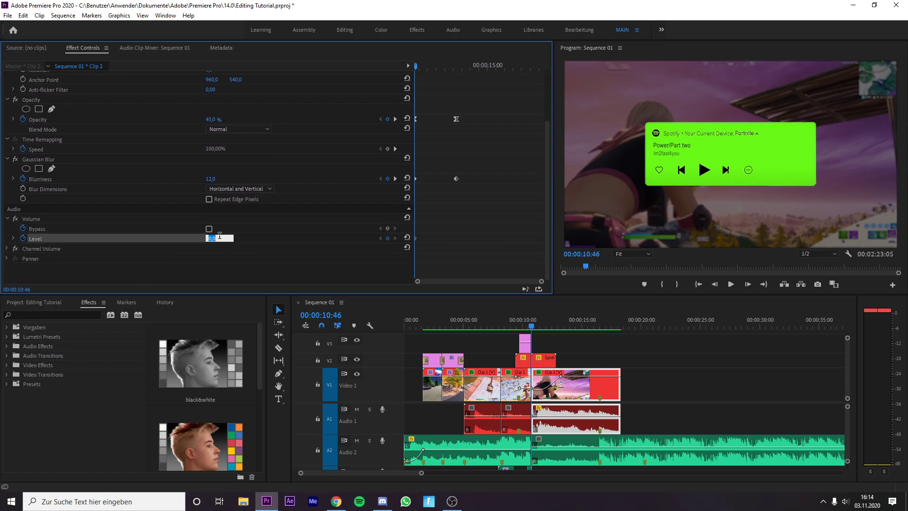
{"action": "type", "text": "-85"}
{"action": "key", "text": "Return"}
- Raise the clip's audio volume Level to -3 dB with a keyframe at 00:00:13:15
{"action": "left_click", "coordinate": [558, 326]}
{"action": "left_click_drag", "start_coordinate": [560, 343], "coordinate": [560, 356]}
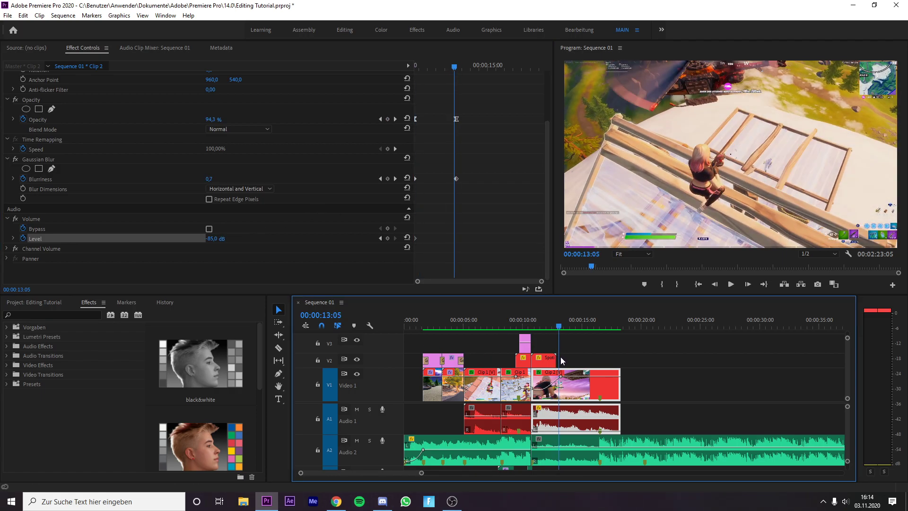
{"action": "left_click", "coordinate": [216, 238]}
{"action": "type", "text": "-3"}
{"action": "key", "text": "Return"}
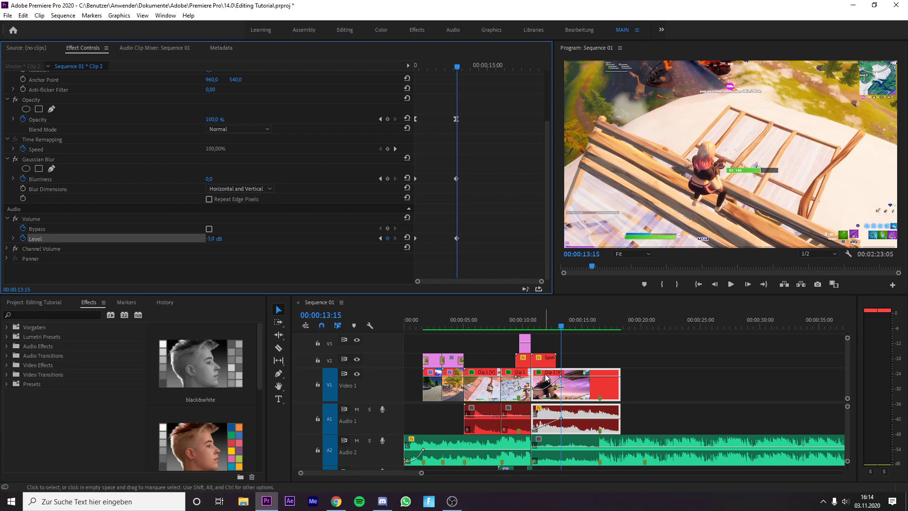
- Deselect the clip and play the sequence from about 00:00:06:01 to check the card section and the audio fade-in
{"action": "left_click", "coordinate": [573, 337]}
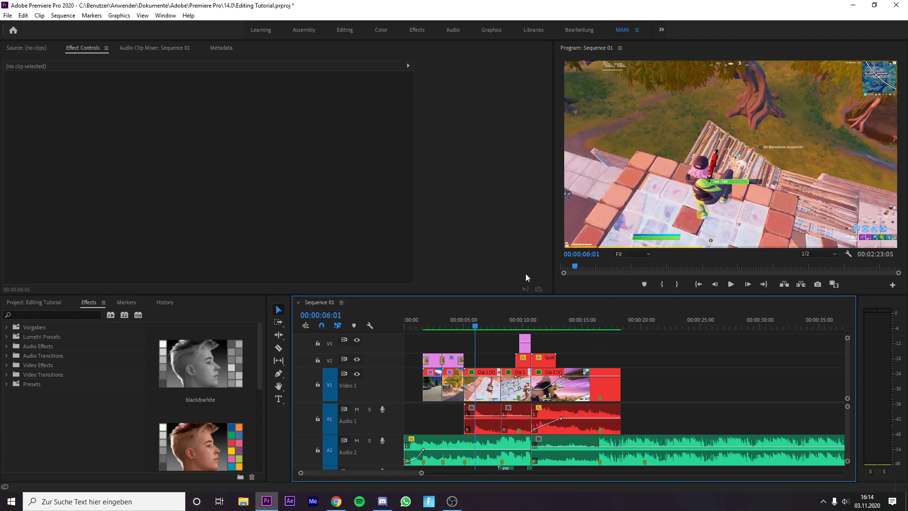
{"action": "key", "text": "space"}
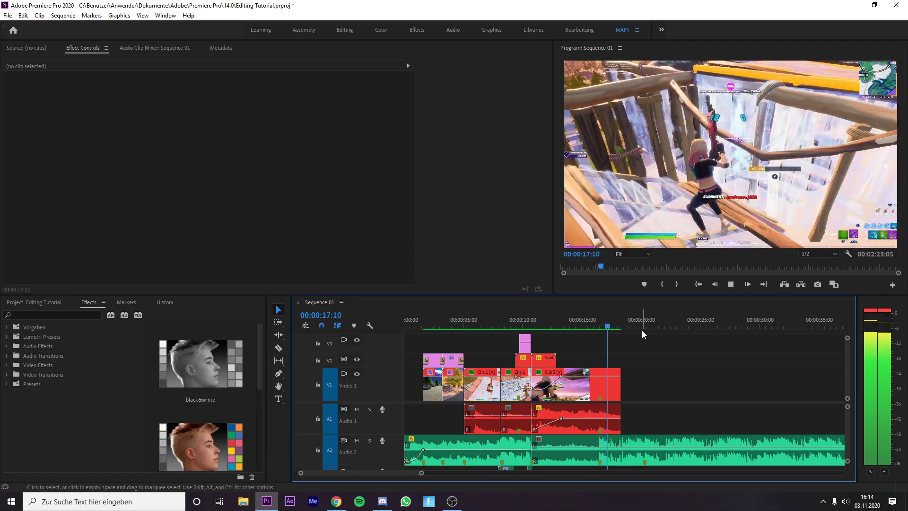
{"action": "key", "text": "space"}
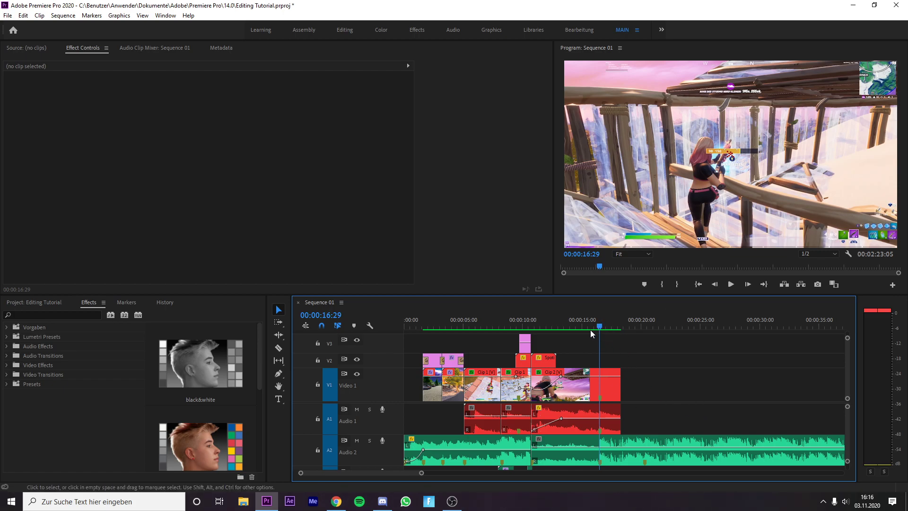
- Put the playhead at the cut at 00:00:16:29 and search the effects for "Bcc Bulge"
{"action": "left_click", "coordinate": [588, 384]}
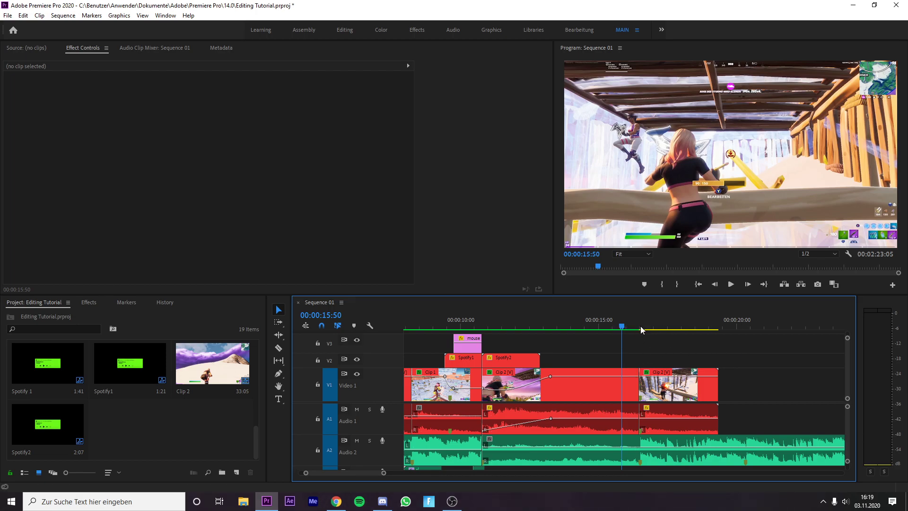
{"action": "left_click", "coordinate": [626, 328]}
{"action": "left_click_drag", "start_coordinate": [627, 330], "coordinate": [646, 326]}
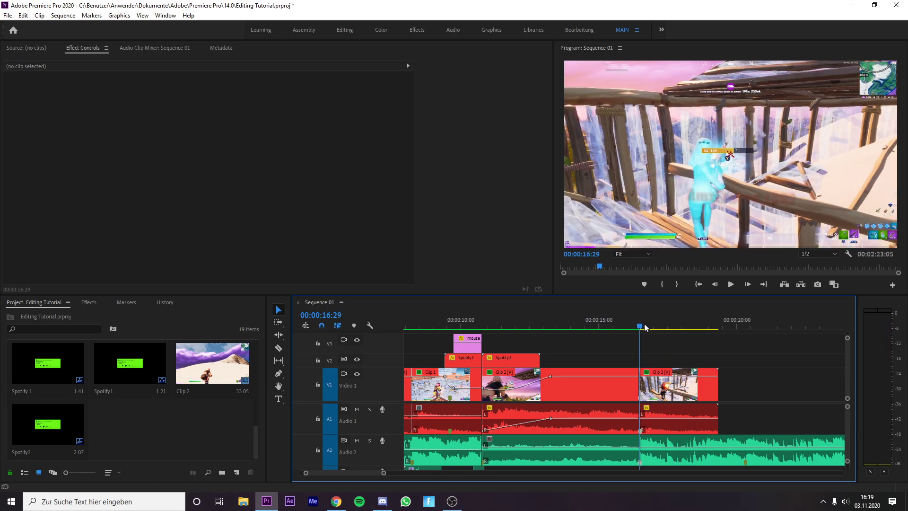
{"action": "left_click", "coordinate": [88, 302]}
{"action": "left_click", "coordinate": [52, 316]}
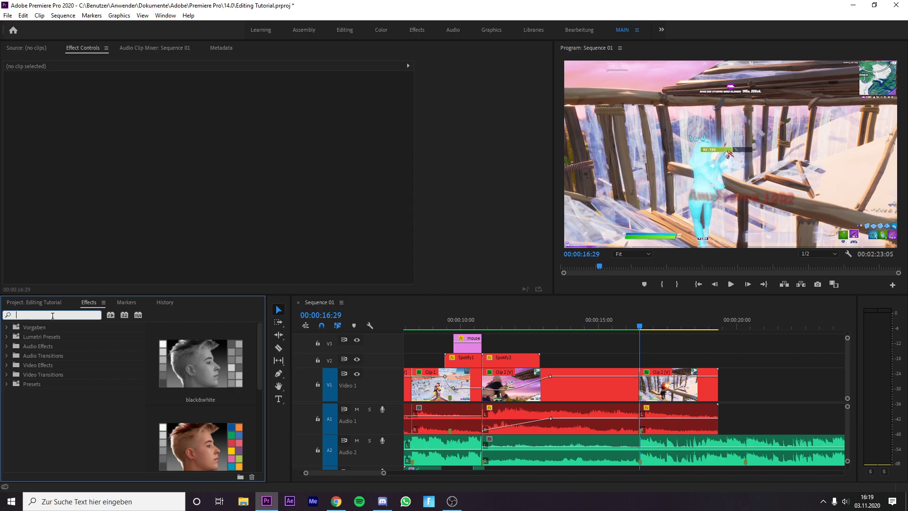
{"action": "type", "text": "Bcc Bulge"}
{"action": "mouse_move", "coordinate": [78, 385]}
{"action": "left_mouse_down"}
{"action": "mouse_move", "coordinate": [657, 379]}
{"action": "mouse_move", "coordinate": [90, 384]}
{"action": "left_mouse_up"}
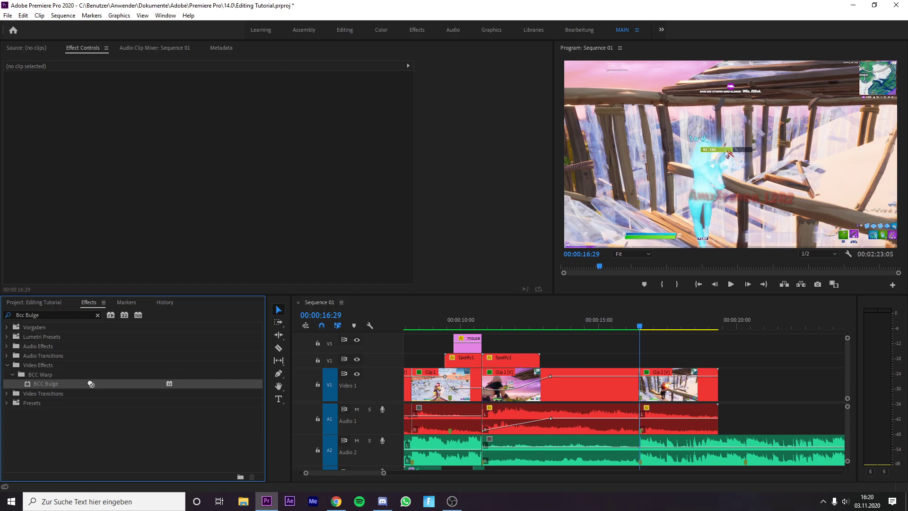
- Nest the last two Clip 2 segments together as "Clip2 nest2"
{"action": "left_click_drag", "start_coordinate": [689, 350], "coordinate": [626, 391]}
{"action": "right_click", "coordinate": [676, 380]}
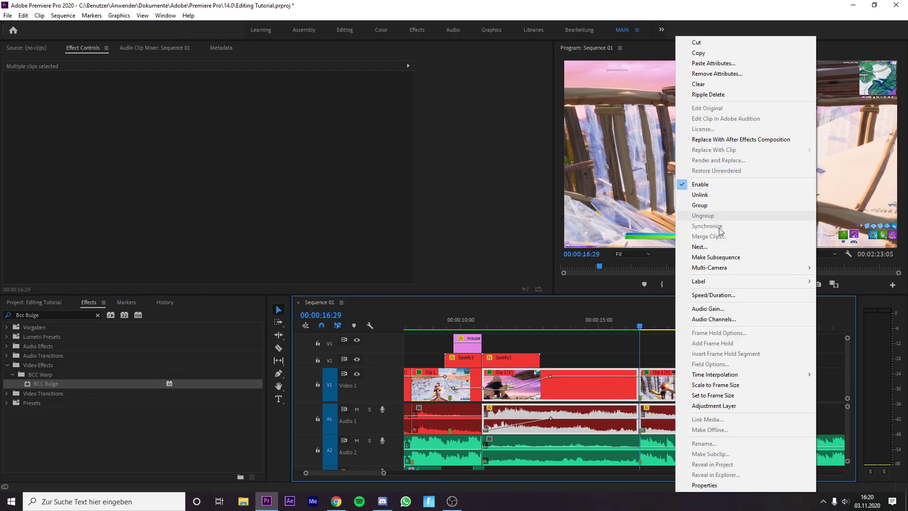
{"action": "left_click", "coordinate": [746, 246]}
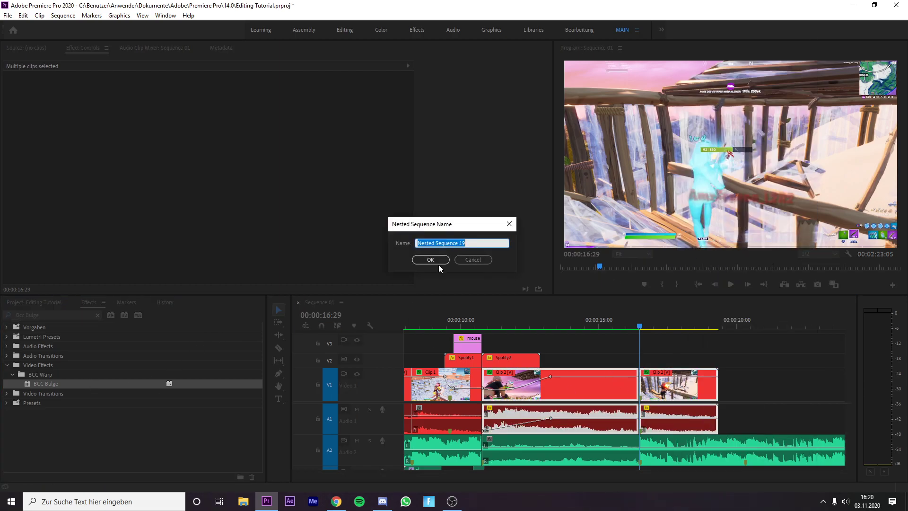
{"action": "type", "text": "Clip2 nest2"}
{"action": "key", "text": "Return"}
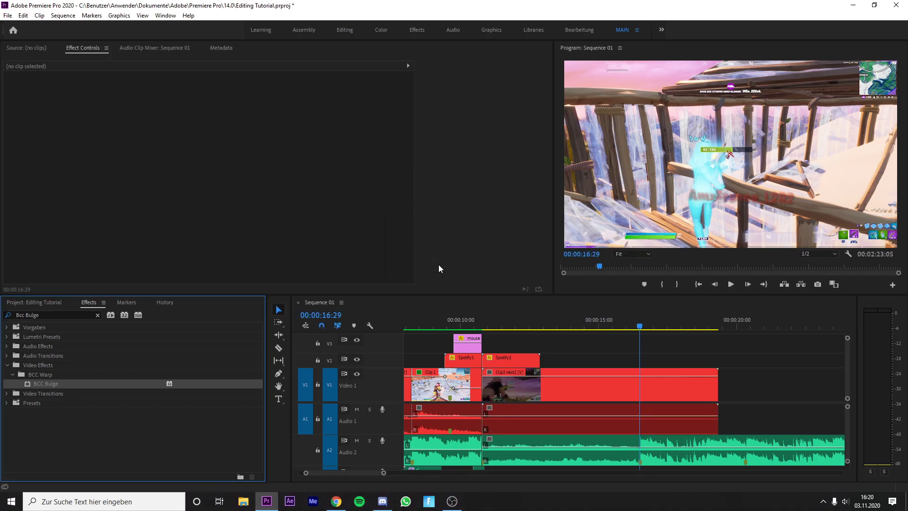
- Mark the Clip2 nest2 clip at 00:00:16:26 and apply the BCC Bulge effect to it
{"action": "left_click", "coordinate": [631, 324]}
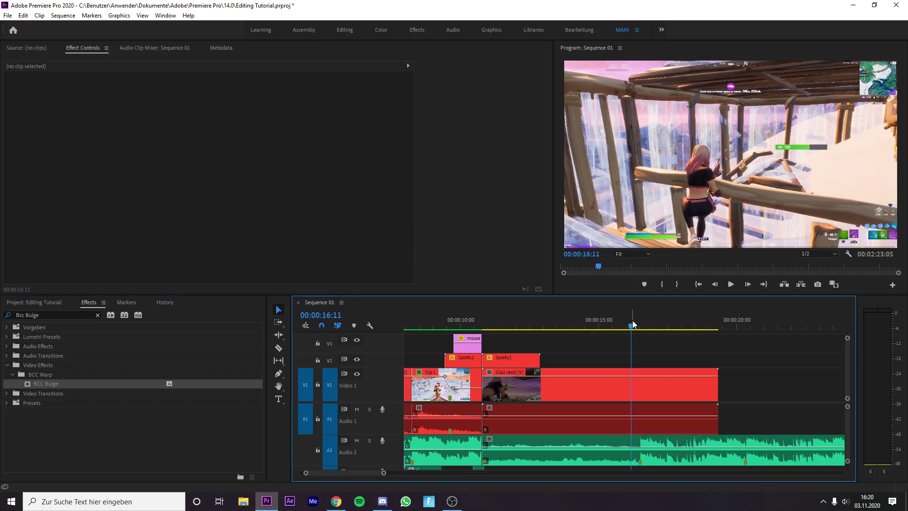
{"action": "left_click_drag", "start_coordinate": [636, 327], "coordinate": [641, 329]}
{"action": "key", "text": "Left"}
{"action": "key", "text": "Left"}
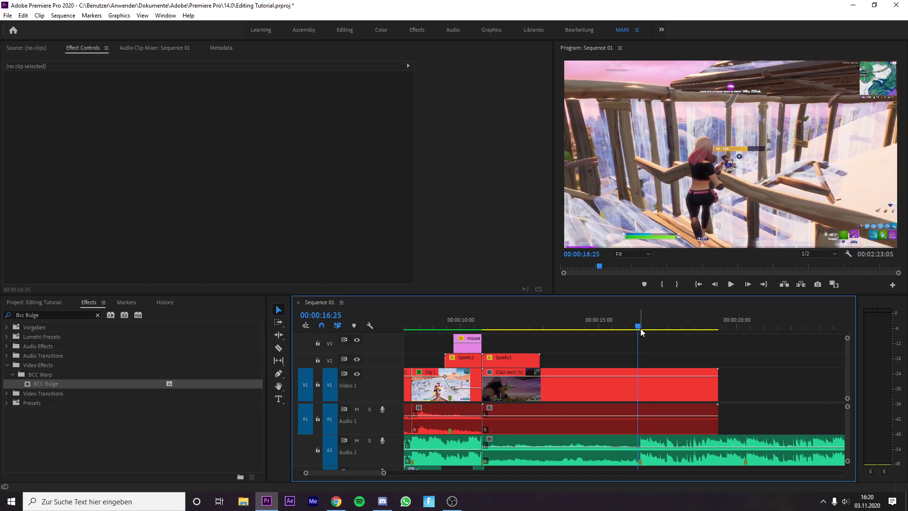
{"action": "left_click", "coordinate": [656, 387]}
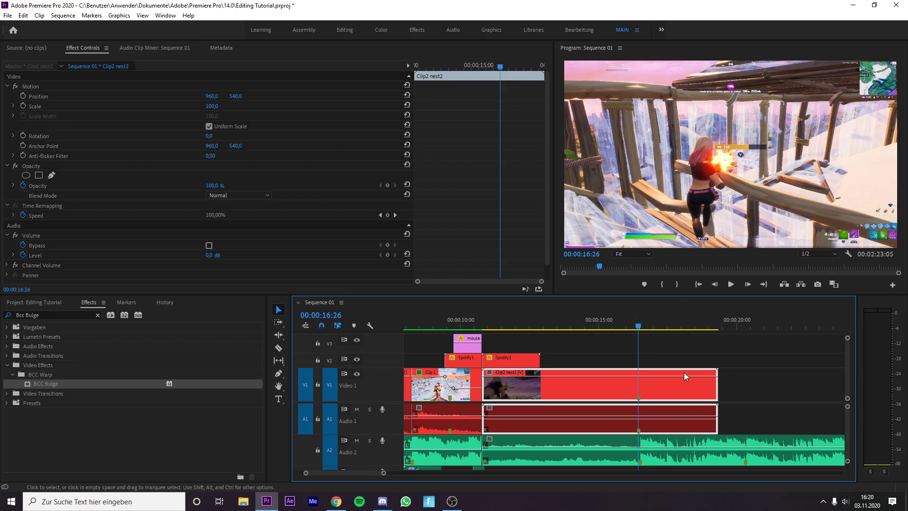
{"action": "left_click_drag", "start_coordinate": [49, 384], "coordinate": [650, 393]}
- Set the BCC Bulge Center Point to 960, 540
{"action": "scroll", "coordinate": [458, 225], "scroll_direction": "down", "scroll_amount": 3}
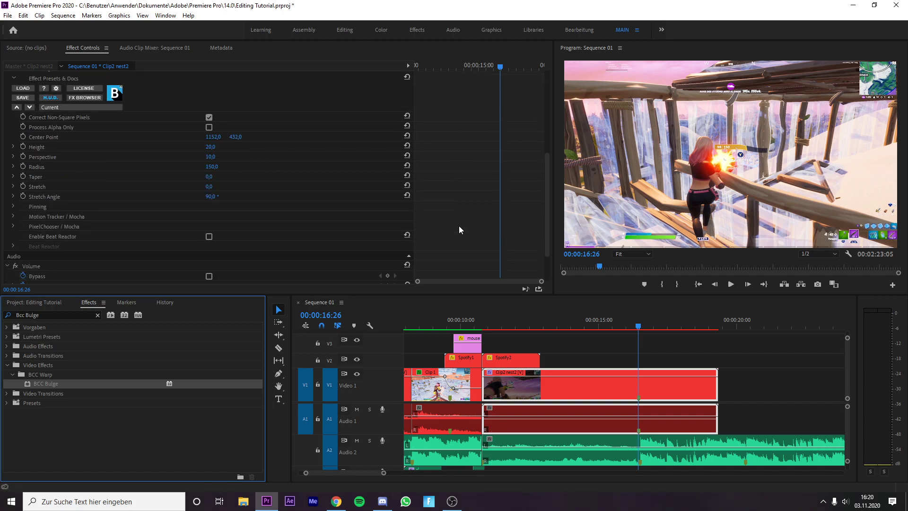
{"action": "left_click", "coordinate": [212, 138]}
{"action": "type", "text": "960"}
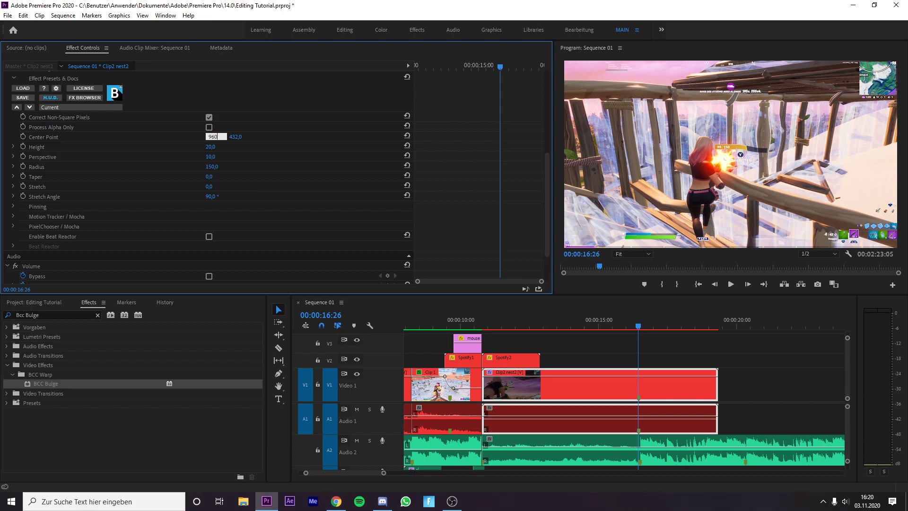
{"action": "key", "text": "Return"}
{"action": "left_click", "coordinate": [240, 135]}
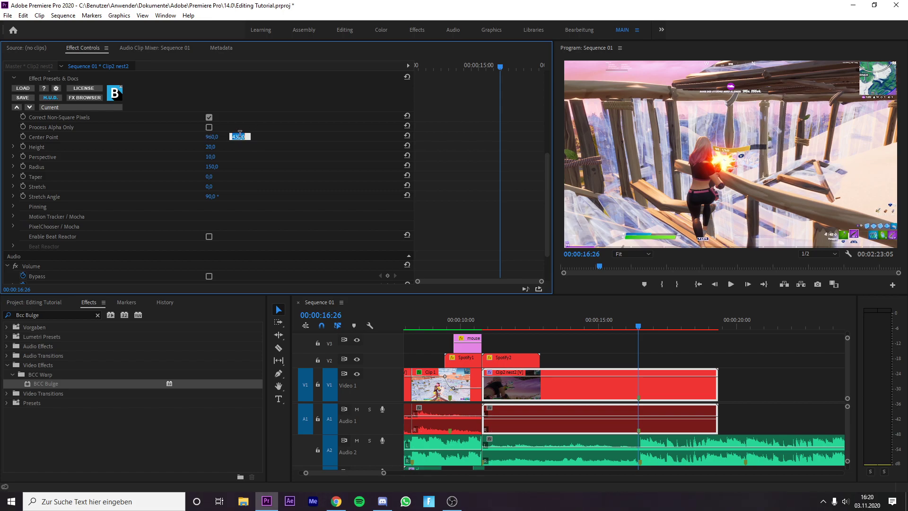
{"action": "type", "text": "540"}
{"action": "key", "text": "Return"}
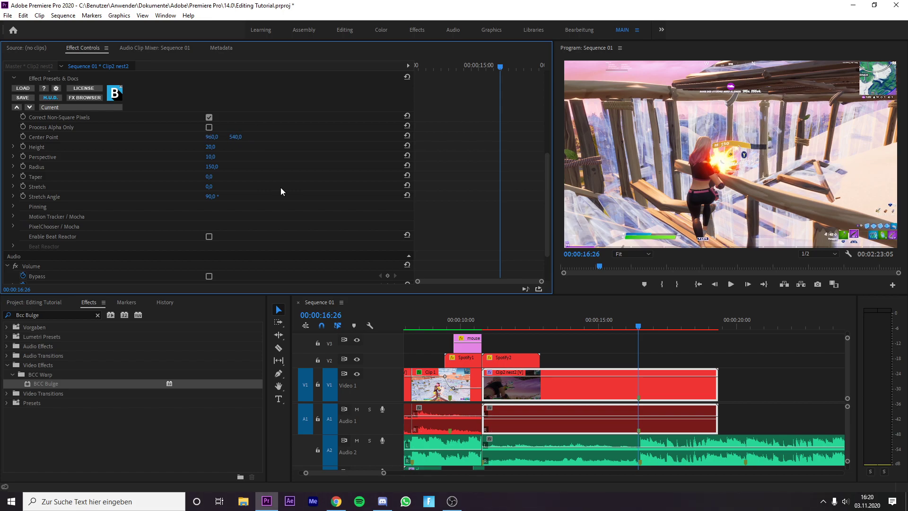
- Set the BCC Bulge Height to 0 and its Radius to 1800
{"action": "left_click", "coordinate": [219, 146]}
{"action": "type", "text": "0"}
{"action": "key", "text": "Return"}
{"action": "left_click", "coordinate": [210, 168]}
{"action": "type", "text": "1"}
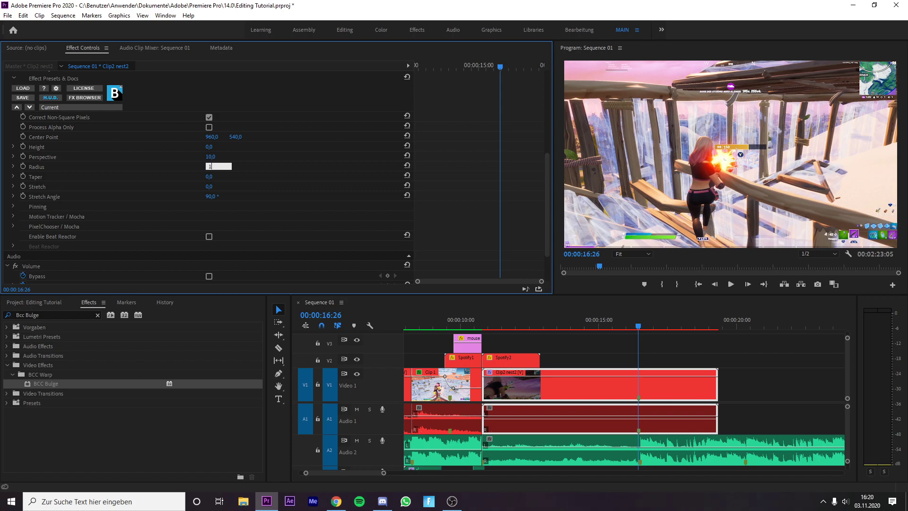
{"action": "key", "text": "Return"}
- Keyframe the BCC Bulge Height at 0 at 00:00:16:05 and at -18 at 00:00:16:24
{"action": "left_click", "coordinate": [638, 326]}
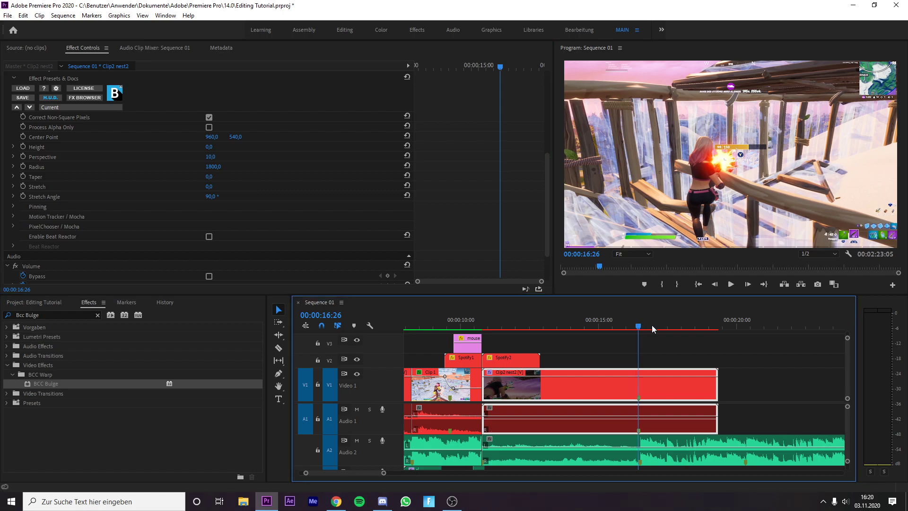
{"action": "left_click_drag", "start_coordinate": [646, 324], "coordinate": [628, 329]}
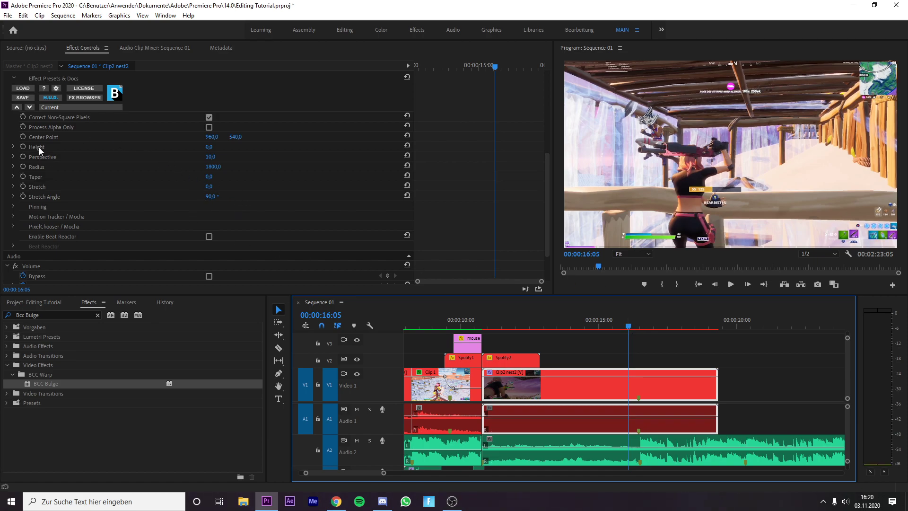
{"action": "left_click", "coordinate": [24, 146]}
{"action": "left_click_drag", "start_coordinate": [492, 64], "coordinate": [499, 67]}
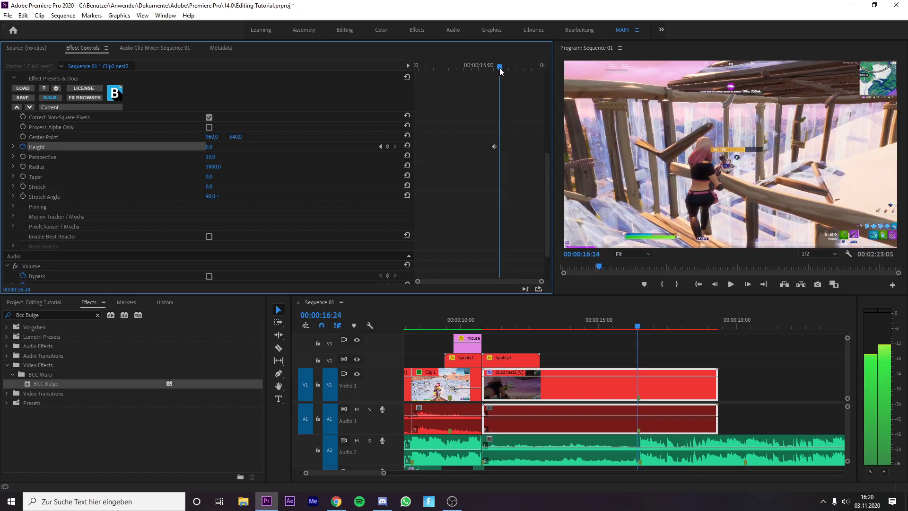
{"action": "left_click", "coordinate": [209, 146]}
{"action": "type", "text": "-18"}
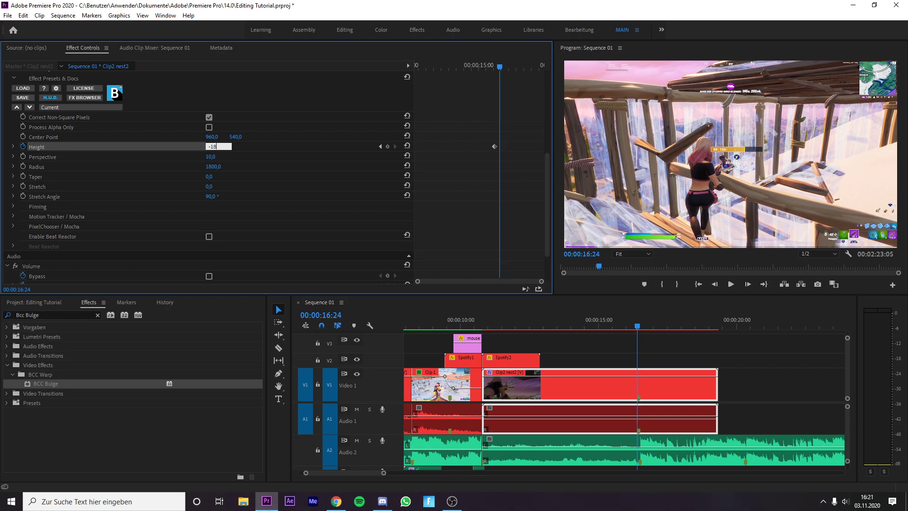
{"action": "key", "text": "Return"}
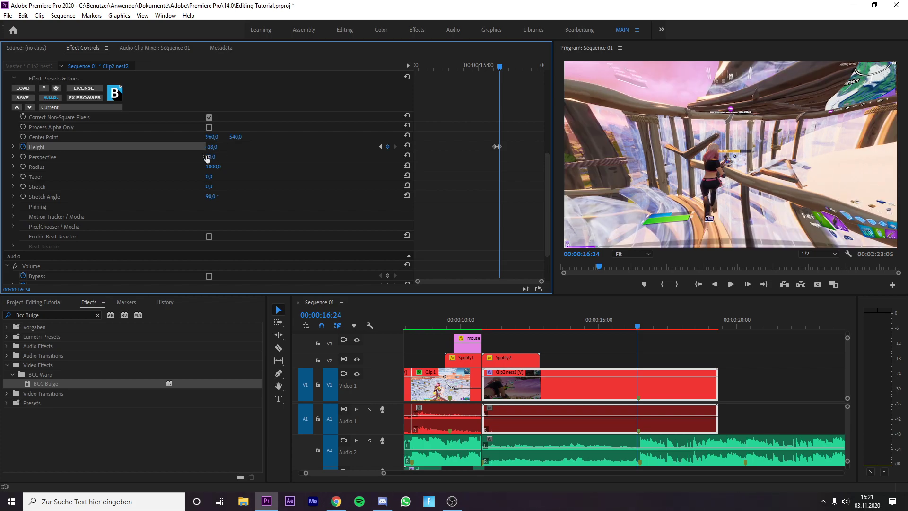
- Change the bulge Height keyframe at 00:00:16:24 to -15
{"action": "left_click", "coordinate": [217, 147]}
{"action": "type", "text": "-15"}
{"action": "key", "text": "Return"}
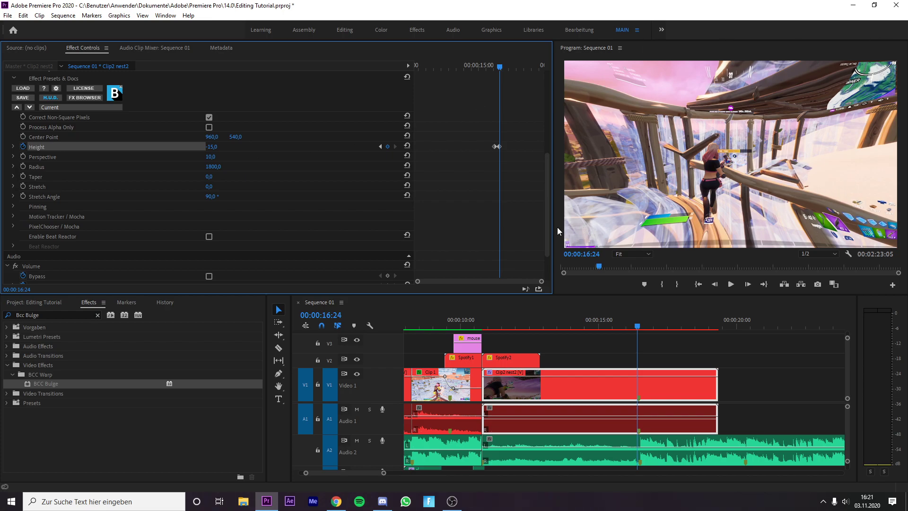
- Return the bulge Height to 0 with a keyframe at 00:00:16:27 and scrub through the distortion to check it
{"action": "key", "text": "Right"}
{"action": "key", "text": "Right"}
{"action": "key", "text": "Right"}
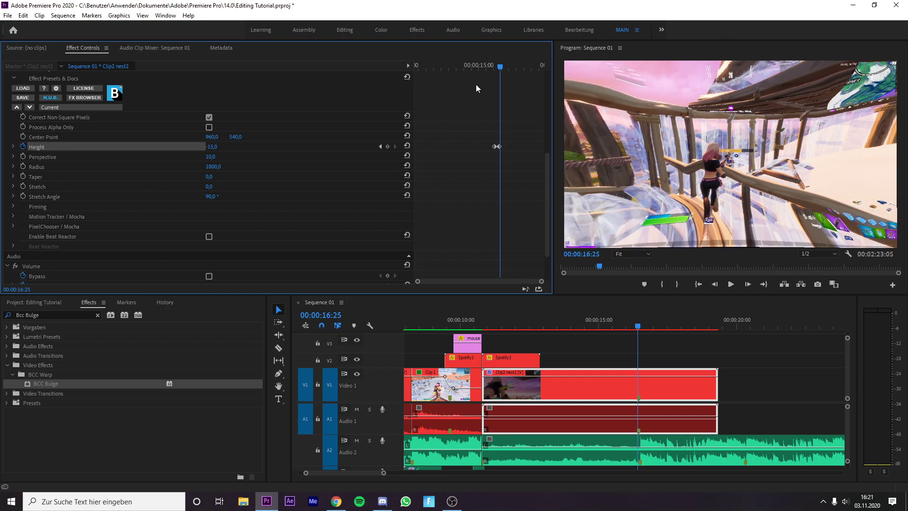
{"action": "left_click", "coordinate": [212, 146]}
{"action": "type", "text": "0"}
{"action": "key", "text": "Return"}
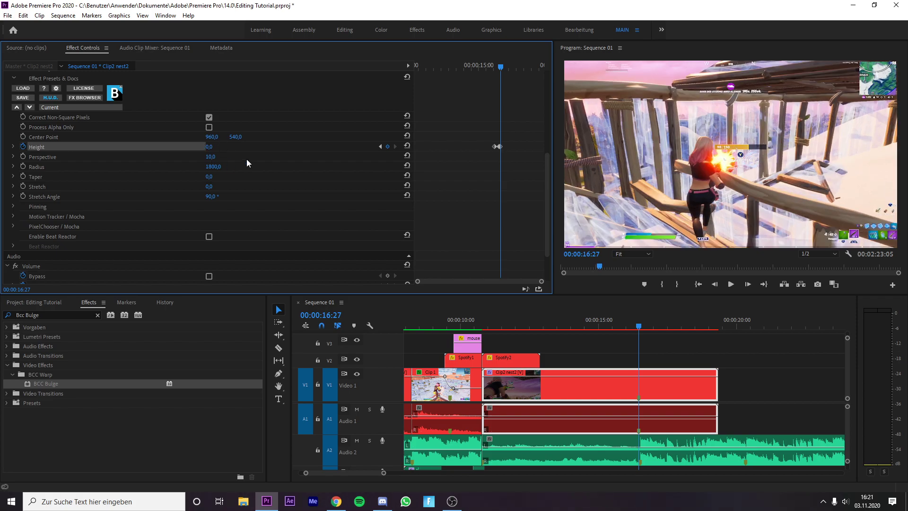
{"action": "left_click_drag", "start_coordinate": [495, 65], "coordinate": [502, 67]}
- Keyframe the Clip2 nest2 clip's Scale at 100 at 00:00:16:27 and at 115 at 00:00:16:30
{"action": "scroll", "coordinate": [524, 166], "scroll_direction": "up", "scroll_amount": 5}
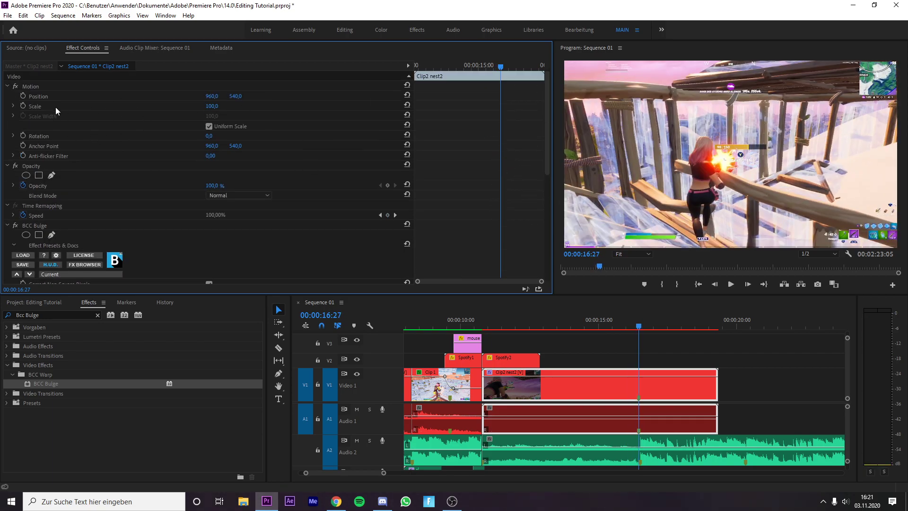
{"action": "left_click", "coordinate": [23, 104]}
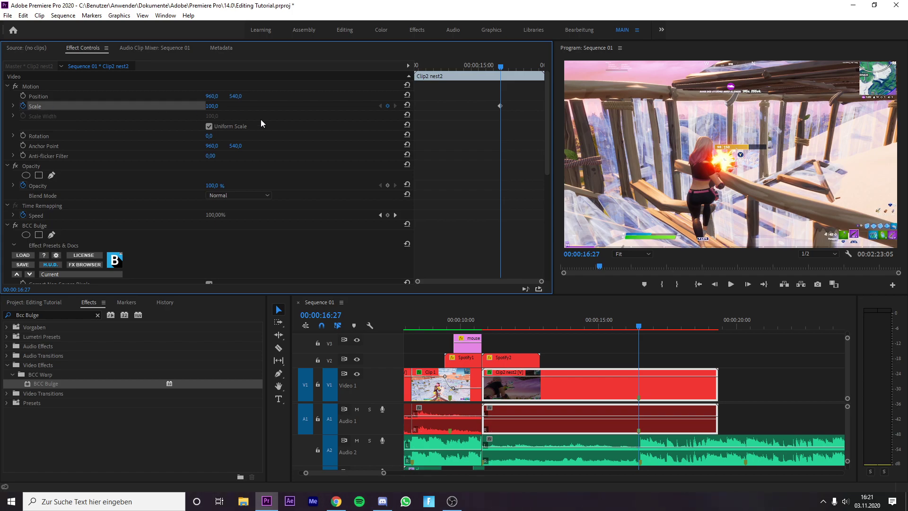
{"action": "key", "text": "space"}
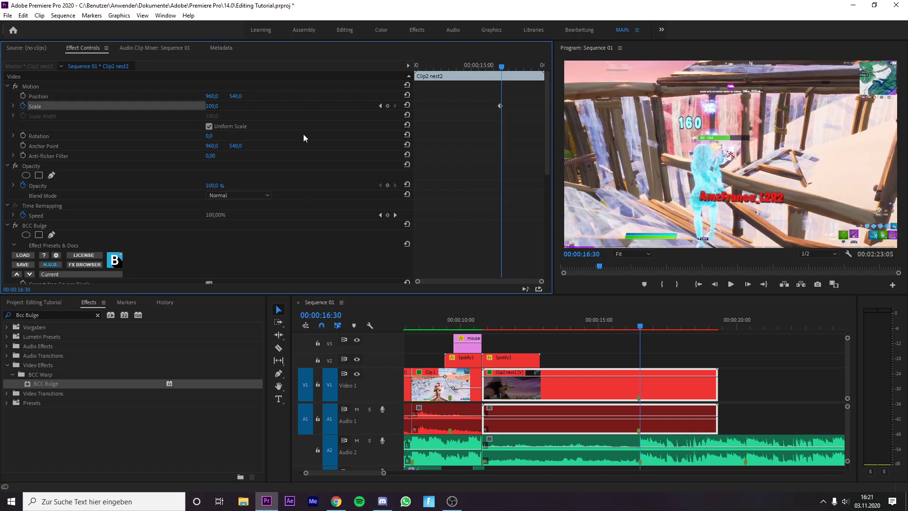
{"action": "left_click", "coordinate": [219, 103]}
{"action": "type", "text": "115"}
{"action": "key", "text": "Return"}
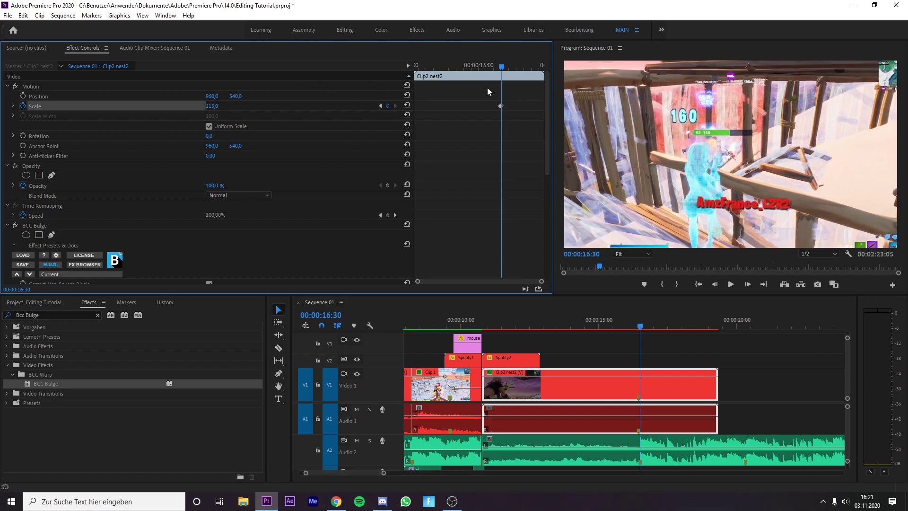
- Return the Clip2 nest2 clip's Scale to 100 with a keyframe at 00:00:16:49
{"action": "left_click_drag", "start_coordinate": [501, 64], "coordinate": [506, 67]}
{"action": "left_click", "coordinate": [212, 105]}
{"action": "type", "text": "100"}
{"action": "key", "text": "Return"}
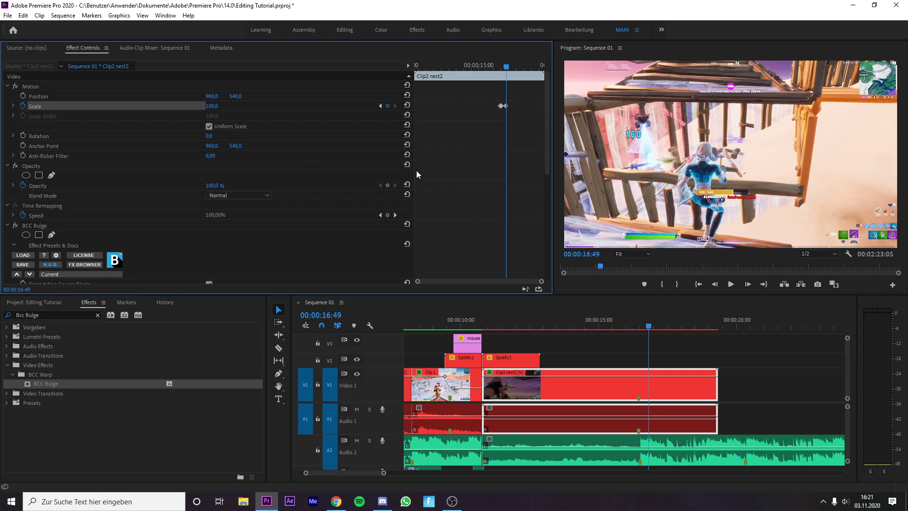
- Mark an in-to-out range around the kill and play from 00:00:15:32 to check the bulge and zoom
{"action": "scroll", "coordinate": [477, 117], "scroll_direction": "down", "scroll_amount": 5}
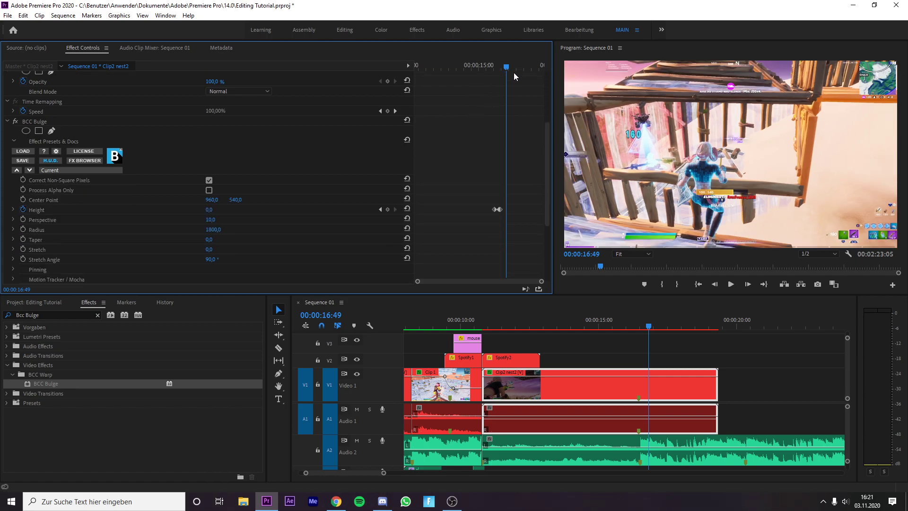
{"action": "left_click_drag", "start_coordinate": [504, 71], "coordinate": [493, 66]}
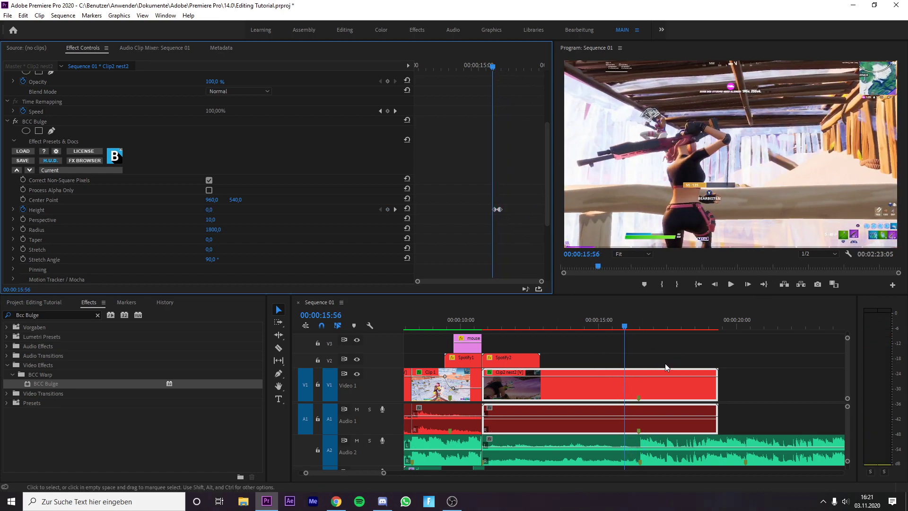
{"action": "left_click", "coordinate": [620, 325]}
{"action": "left_click_drag", "start_coordinate": [620, 326], "coordinate": [606, 378]}
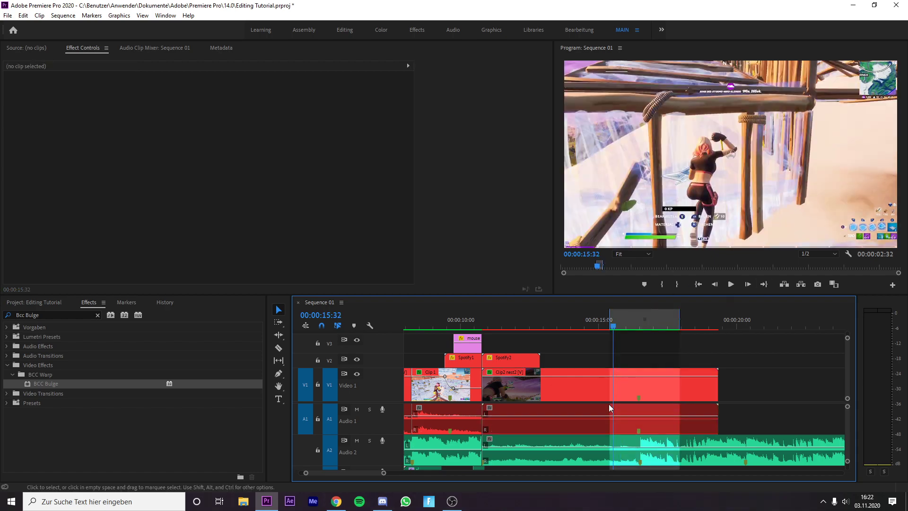
{"action": "key", "text": "space"}
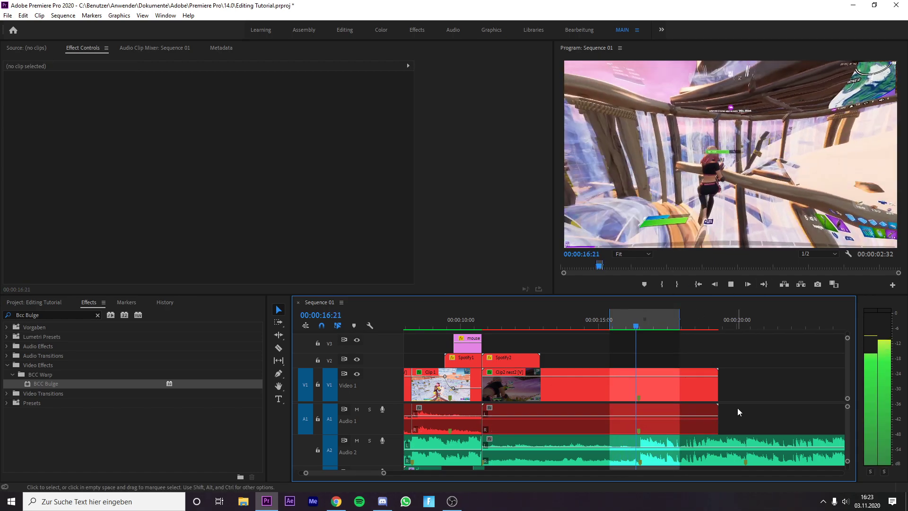
{"action": "left_click_drag", "start_coordinate": [679, 331], "coordinate": [637, 325]}
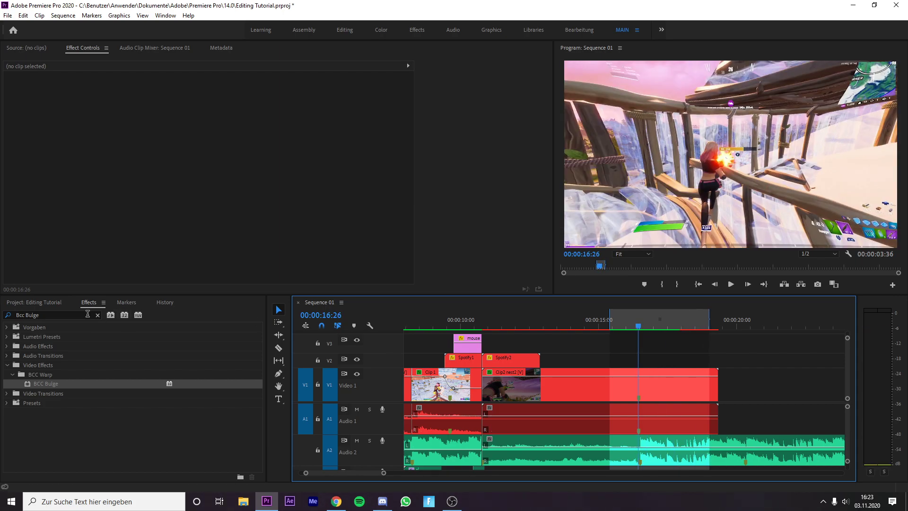
- Find the Purple Threshold Glow preset and apply it to the Clip2 nest2 clip
{"action": "left_click", "coordinate": [10, 314]}
{"action": "type", "text": "Th"}
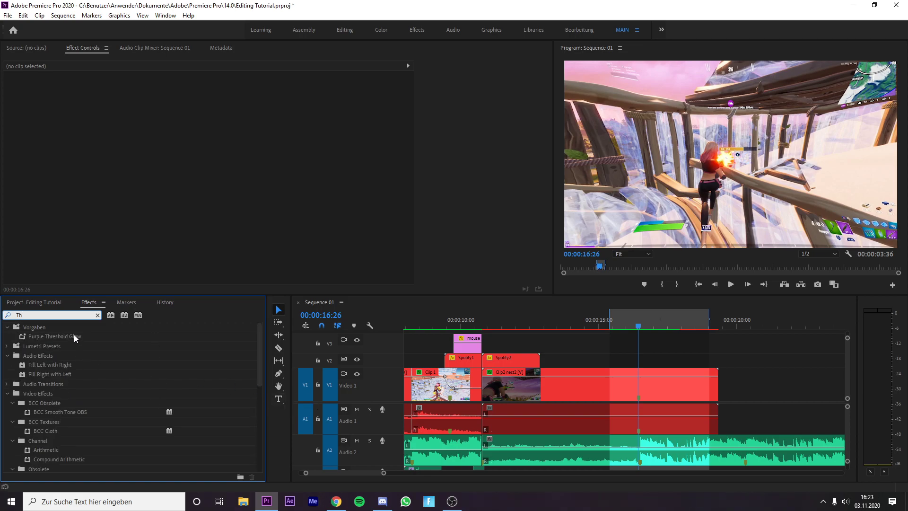
{"action": "left_click_drag", "start_coordinate": [76, 337], "coordinate": [635, 381]}
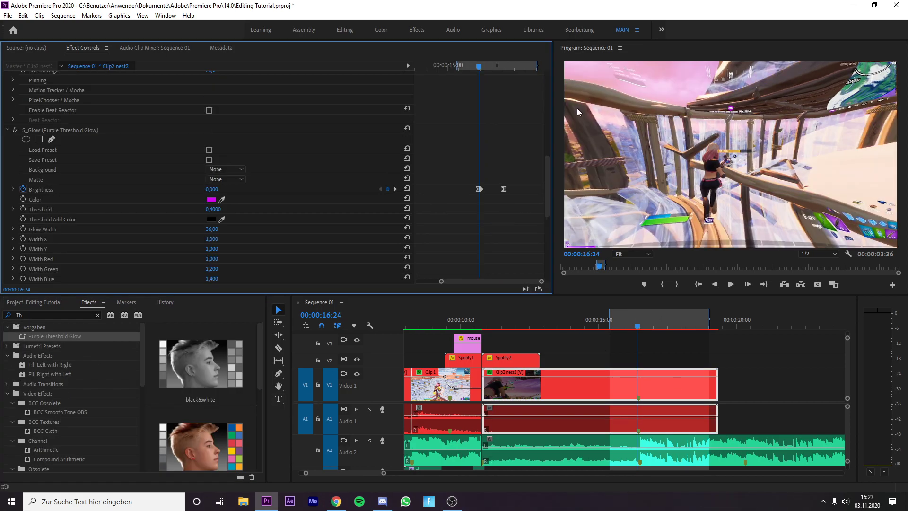
- Set the purple glow's Brightness to 2 at 00:00:16:30 and play through the kill to check the glow
{"action": "scroll", "coordinate": [247, 143], "scroll_direction": "down", "scroll_amount": 2}
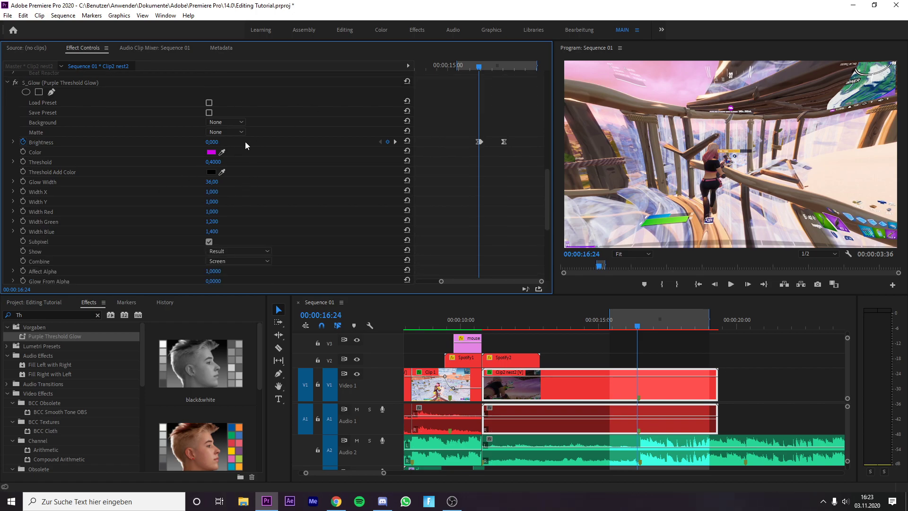
{"action": "scroll", "coordinate": [237, 210], "scroll_direction": "down", "scroll_amount": 1}
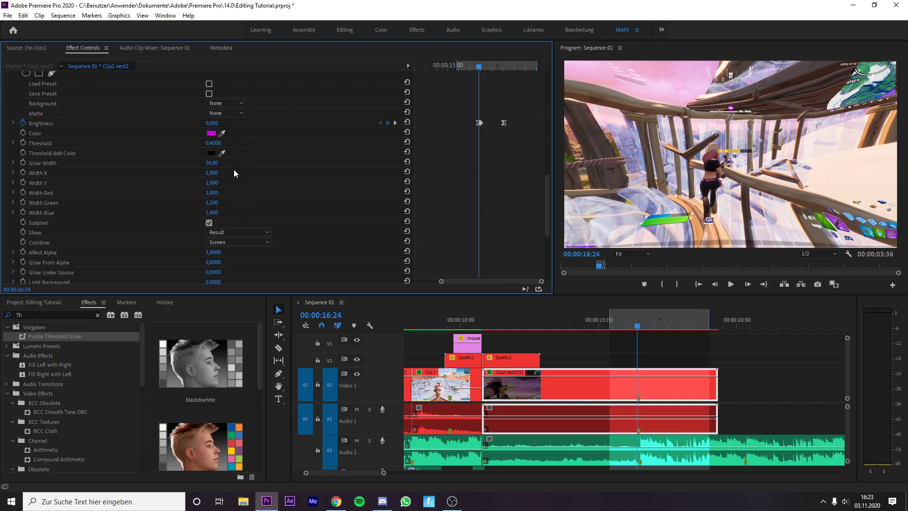
{"action": "scroll", "coordinate": [239, 173], "scroll_direction": "up", "scroll_amount": 1}
{"action": "left_click_drag", "start_coordinate": [476, 70], "coordinate": [484, 69]}
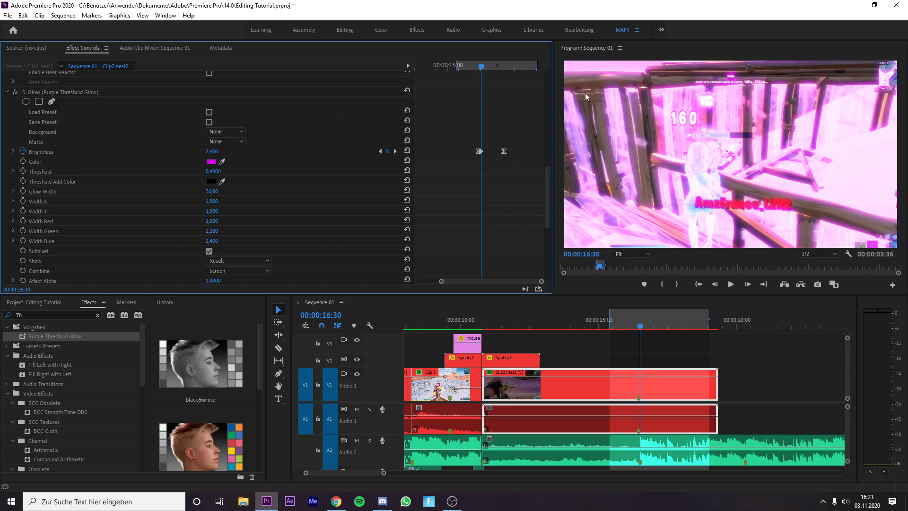
{"action": "left_click", "coordinate": [215, 151]}
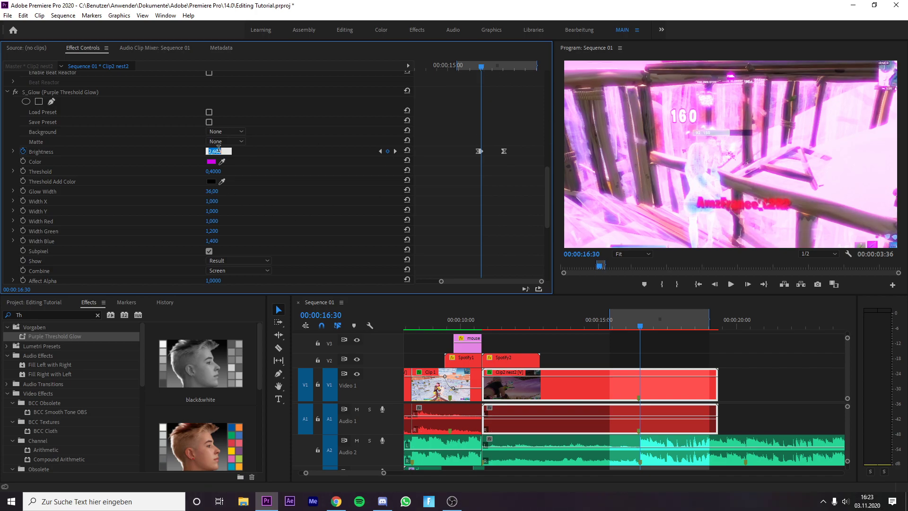
{"action": "type", "text": "2"}
{"action": "key", "text": "Return"}
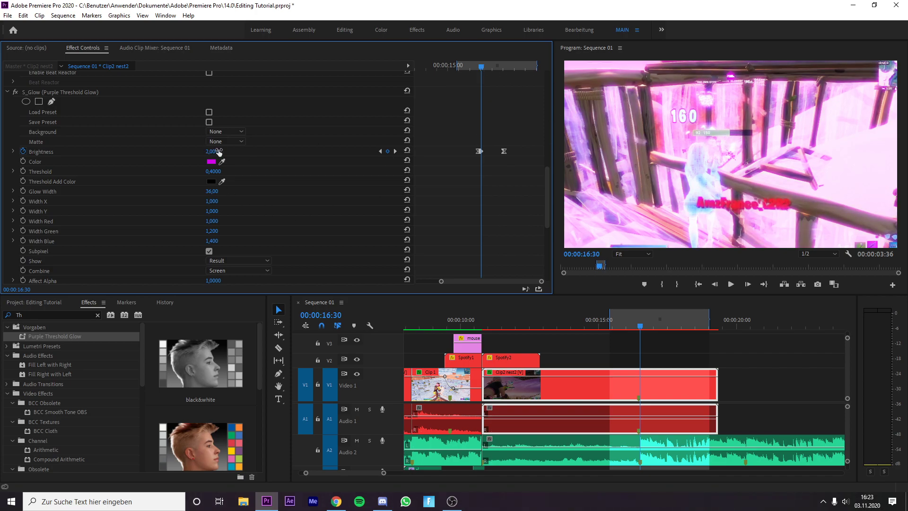
{"action": "mouse_move", "coordinate": [482, 67]}
{"action": "left_mouse_down"}
{"action": "mouse_move", "coordinate": [509, 73]}
{"action": "mouse_move", "coordinate": [469, 78]}
{"action": "left_mouse_up"}
{"action": "key", "text": "space"}
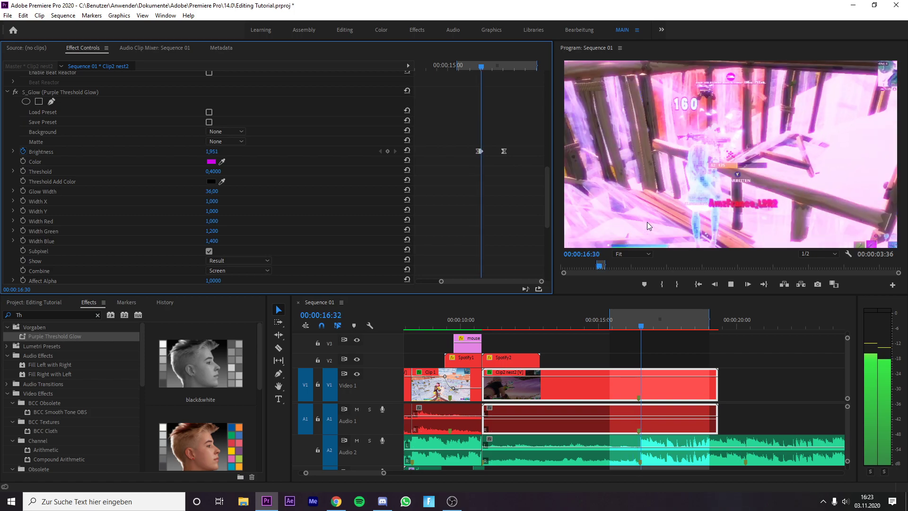
{"action": "key", "text": "space"}
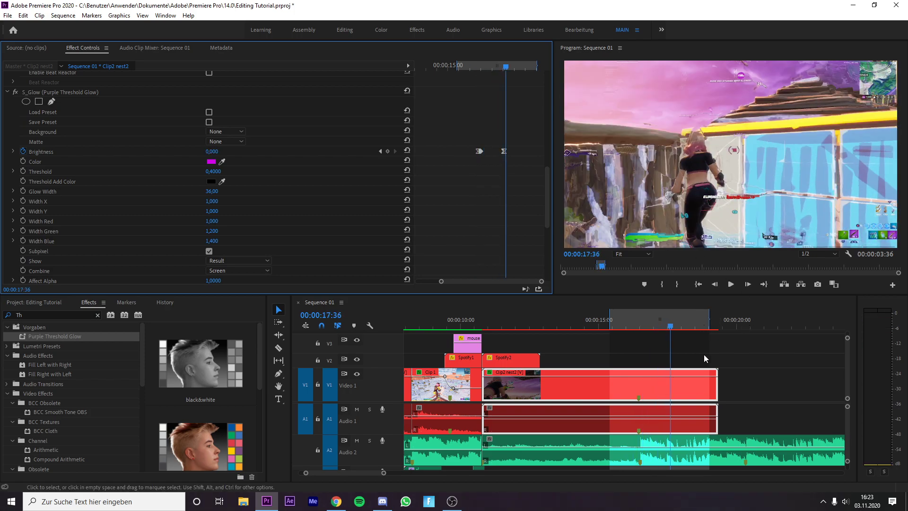
- Search the effects for s_flicker and apply S_Flicker to the Clip2 nest2 clip
{"action": "left_click_drag", "start_coordinate": [62, 314], "coordinate": [2, 315]}
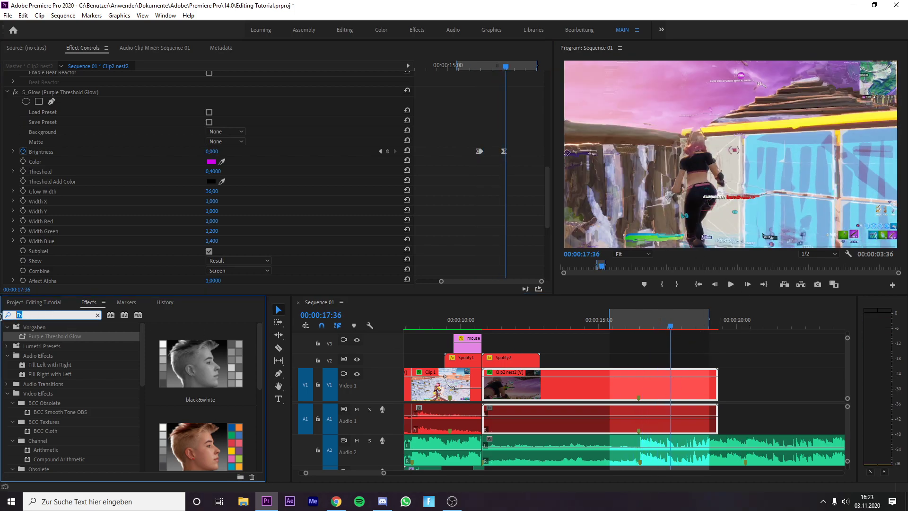
{"action": "key", "text": "BackSpace"}
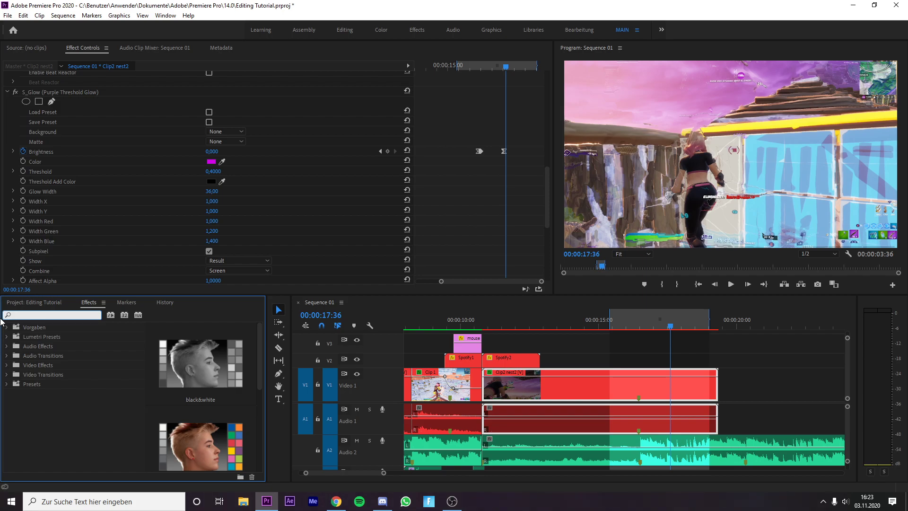
{"action": "type", "text": "s_flk"}
{"action": "key", "text": "BackSpace"}
{"action": "key", "text": "BackSpace"}
{"action": "type", "text": "li"}
{"action": "key", "text": "BackSpace"}
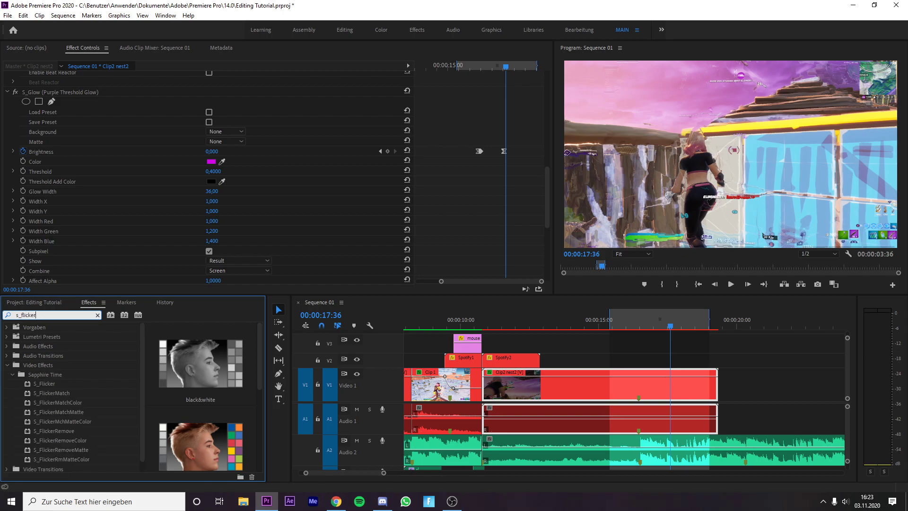
{"action": "left_click_drag", "start_coordinate": [53, 385], "coordinate": [673, 402]}
- Keyframe the S_Flicker Amplitude and Rand Luma Amp at 0 at 00:00:16:23
{"action": "left_click_drag", "start_coordinate": [548, 177], "coordinate": [553, 277]}
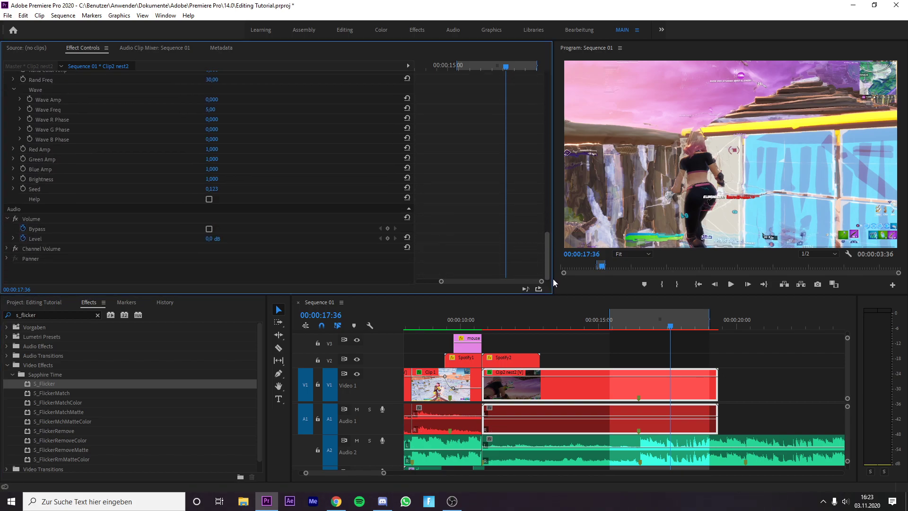
{"action": "left_click", "coordinate": [637, 327]}
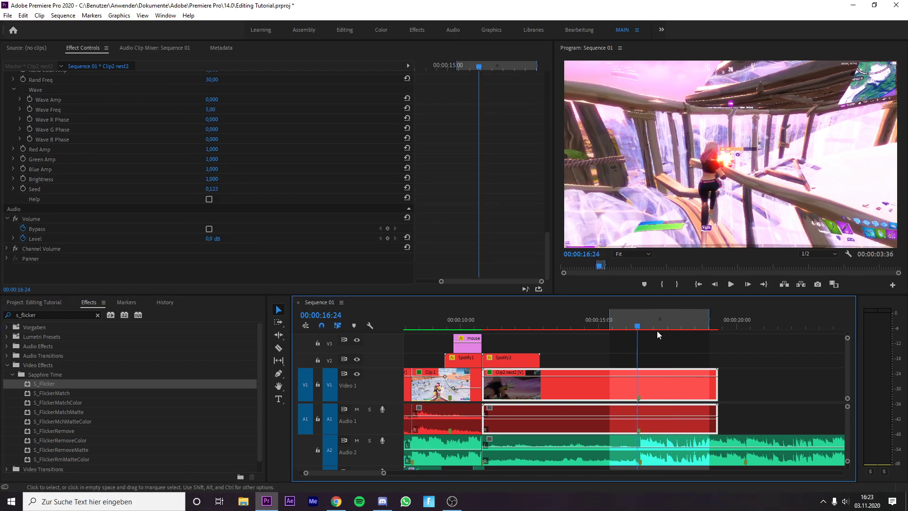
{"action": "key", "text": "Left"}
{"action": "scroll", "coordinate": [94, 194], "scroll_direction": "up", "scroll_amount": 5}
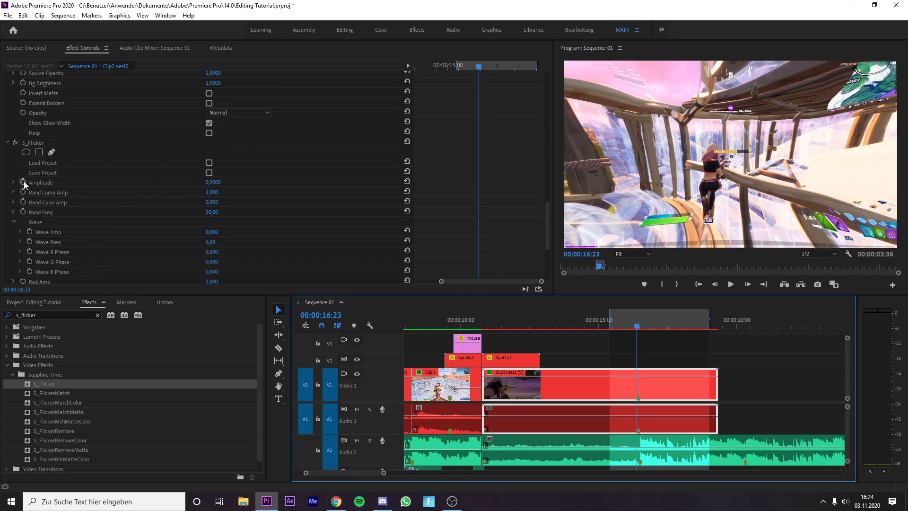
{"action": "left_click", "coordinate": [23, 182]}
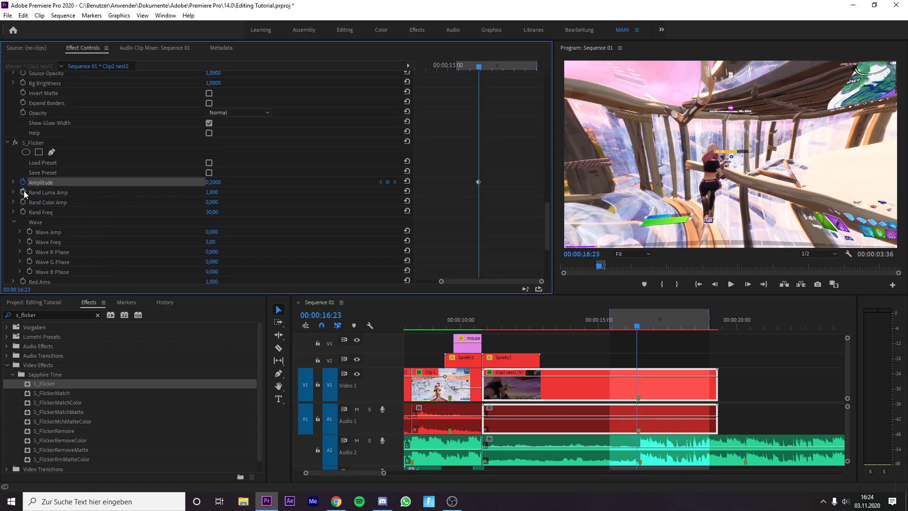
{"action": "left_click", "coordinate": [213, 191]}
{"action": "type", "text": "0"}
{"action": "key", "text": "Return"}
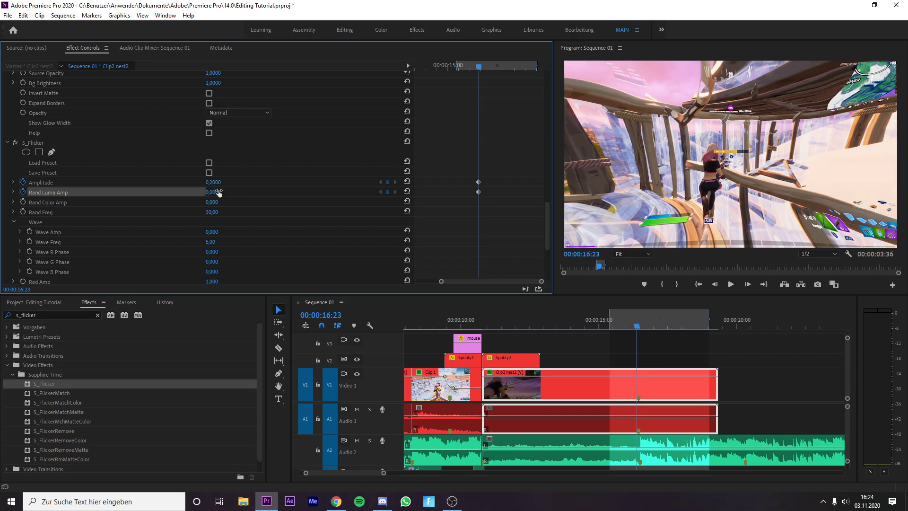
{"action": "left_click", "coordinate": [213, 182]}
{"action": "type", "text": "0"}
{"action": "key", "text": "Return"}
- At 00:00:16:26, keyframe the S_Flicker Amplitude at 0,2 and Rand Luma Amp at 0,7
{"action": "key", "text": "Right"}
{"action": "key", "text": "Right"}
{"action": "key", "text": "Right"}
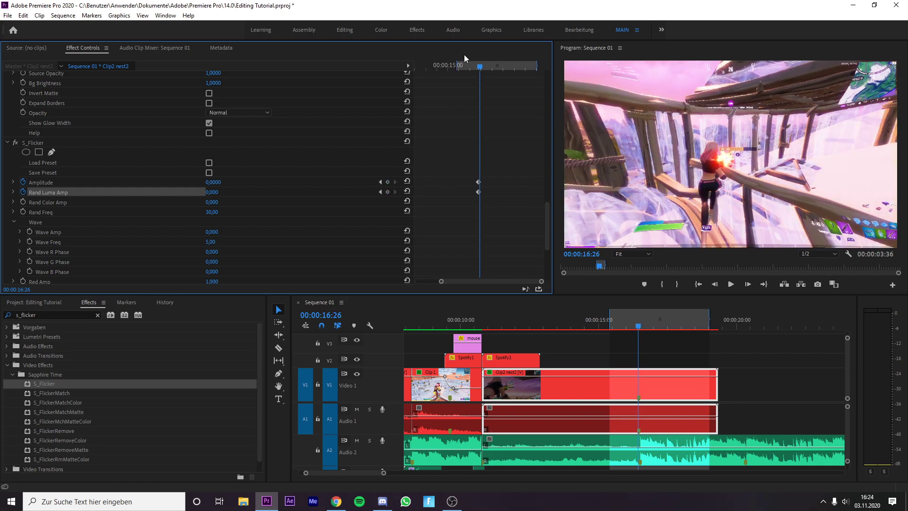
{"action": "left_click", "coordinate": [217, 183]}
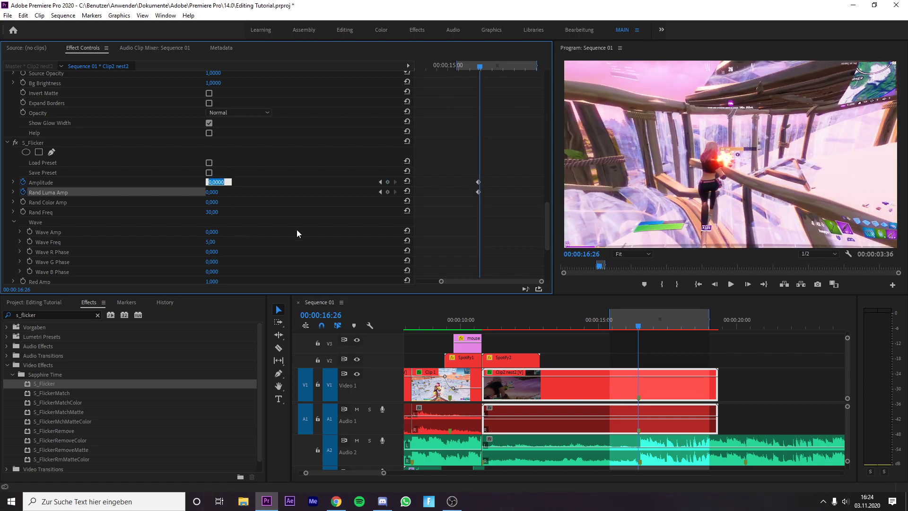
{"action": "type", "text": "0"}
{"action": "type", "text": ",02"}
{"action": "key", "text": "BackSpace"}
{"action": "key", "text": "BackSpace"}
{"action": "type", "text": "2"}
{"action": "key", "text": "Return"}
{"action": "left_click", "coordinate": [211, 192]}
{"action": "type", "text": "0"}
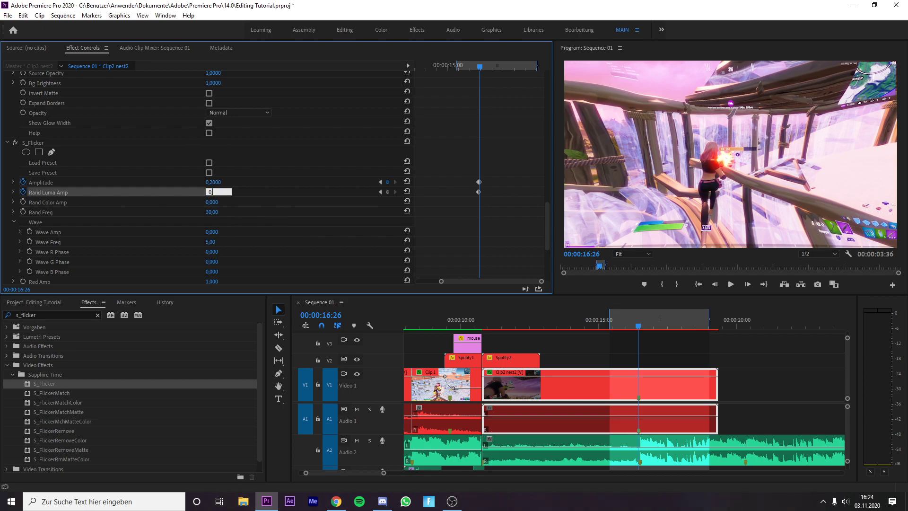
{"action": "type", "text": ",7"}
{"action": "key", "text": "Return"}
- Return S_Flicker's Amplitude and Rand Luma Amp to 0 with keyframes at 00:00:19:17, and play back the flicker
{"action": "left_click_drag", "start_coordinate": [484, 69], "coordinate": [544, 80]}
{"action": "left_click_drag", "start_coordinate": [210, 192], "coordinate": [180, 182]}
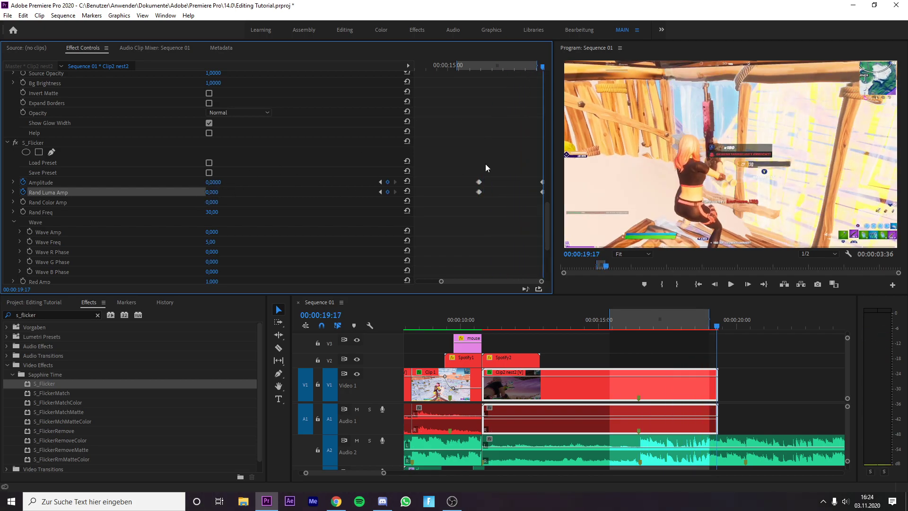
{"action": "left_click_drag", "start_coordinate": [537, 67], "coordinate": [473, 74]}
{"action": "key", "text": "space"}
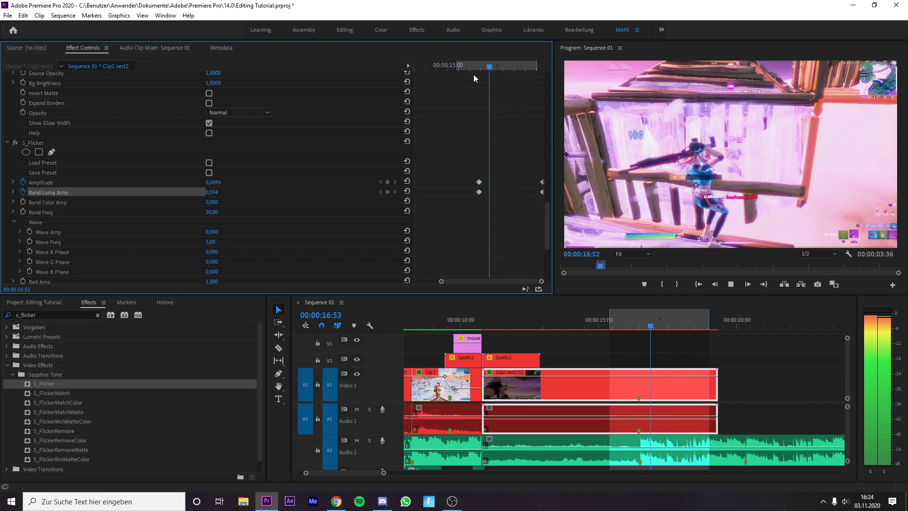
{"action": "key", "text": "space"}
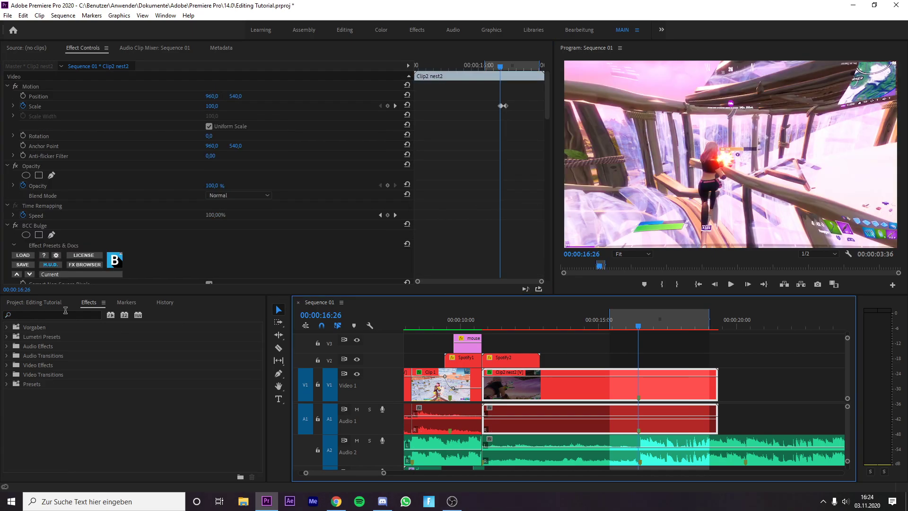
- Search the effects for God and apply the God Shake preset to the Clip2 nest2 clip
{"action": "left_click", "coordinate": [98, 314]}
{"action": "type", "text": "G"}
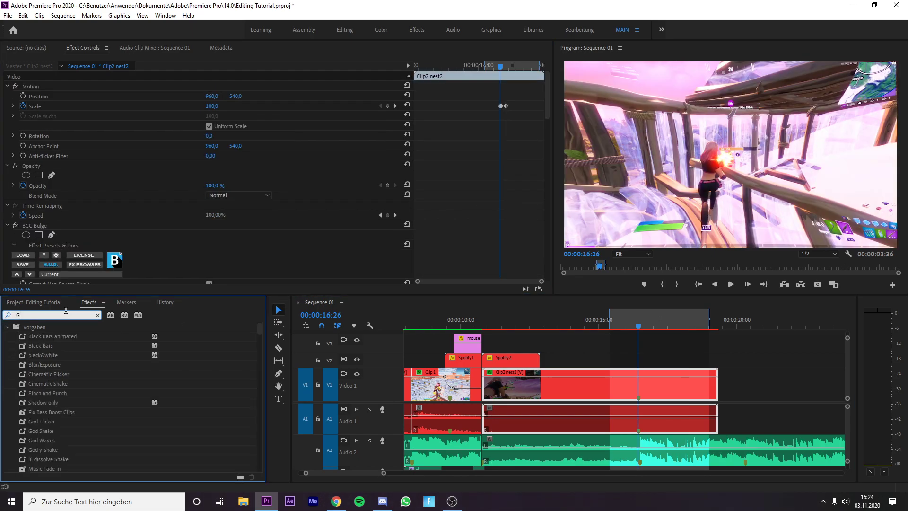
{"action": "type", "text": "od"}
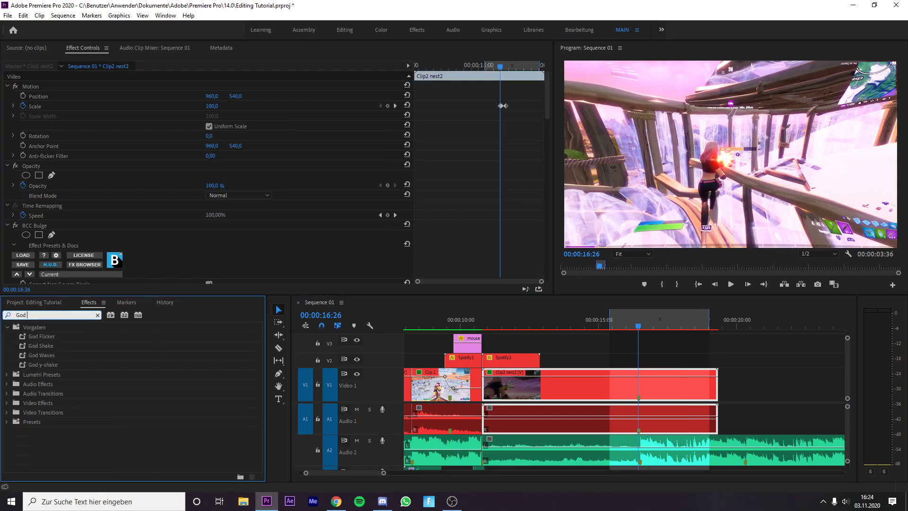
{"action": "left_click", "coordinate": [48, 346]}
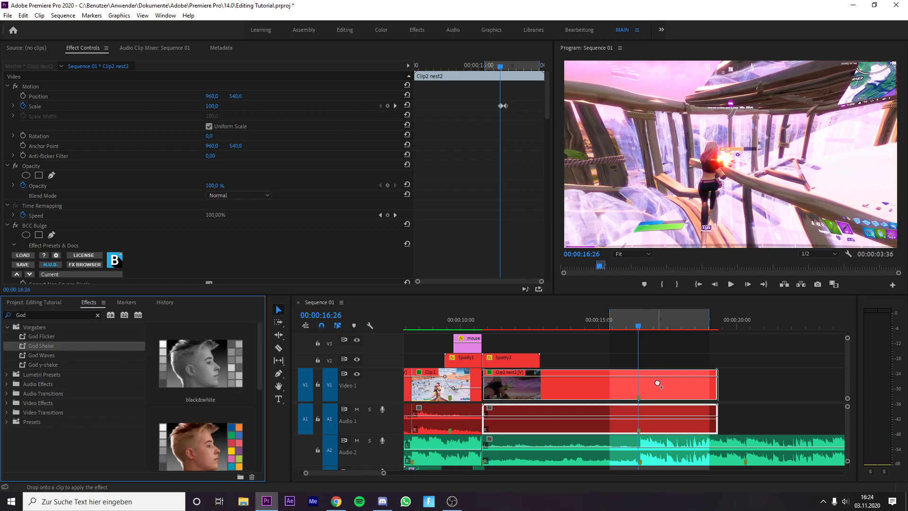
- Shift the God Shake Amplitude keyframes earlier so the 0,7 keyframe sits at 00:00:16:26
{"action": "scroll", "coordinate": [528, 181], "scroll_direction": "down", "scroll_amount": 5}
{"action": "left_click_drag", "start_coordinate": [549, 111], "coordinate": [543, 235]}
{"action": "left_click_drag", "start_coordinate": [503, 152], "coordinate": [541, 138]}
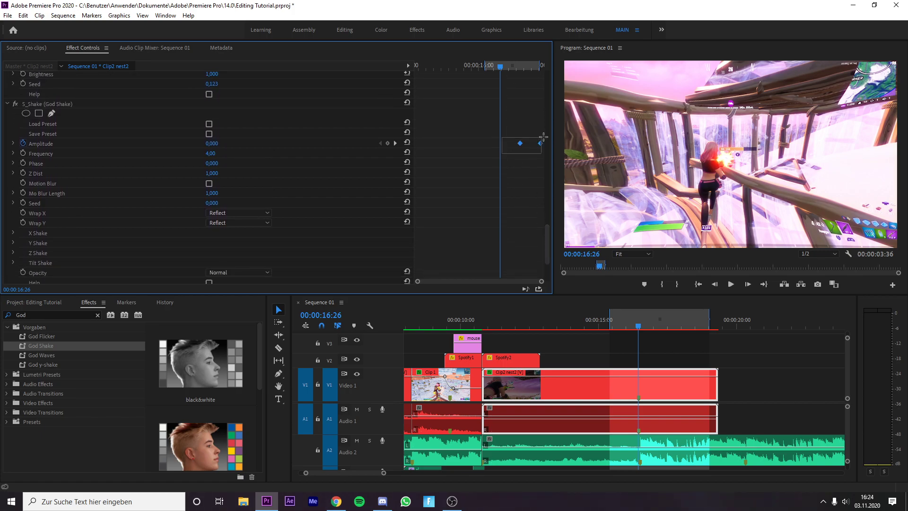
{"action": "left_click_drag", "start_coordinate": [417, 282], "coordinate": [441, 282]}
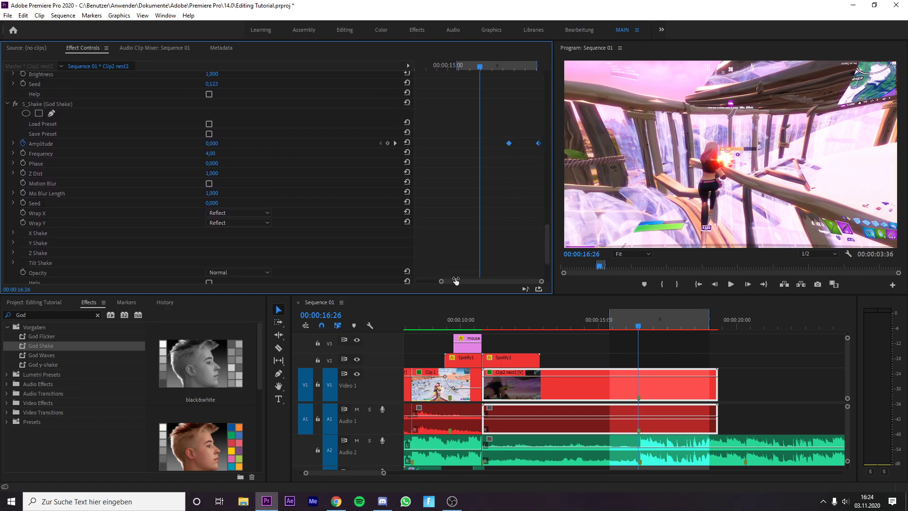
{"action": "left_click_drag", "start_coordinate": [519, 282], "coordinate": [472, 282]}
{"action": "left_click_drag", "start_coordinate": [517, 283], "coordinate": [521, 282]}
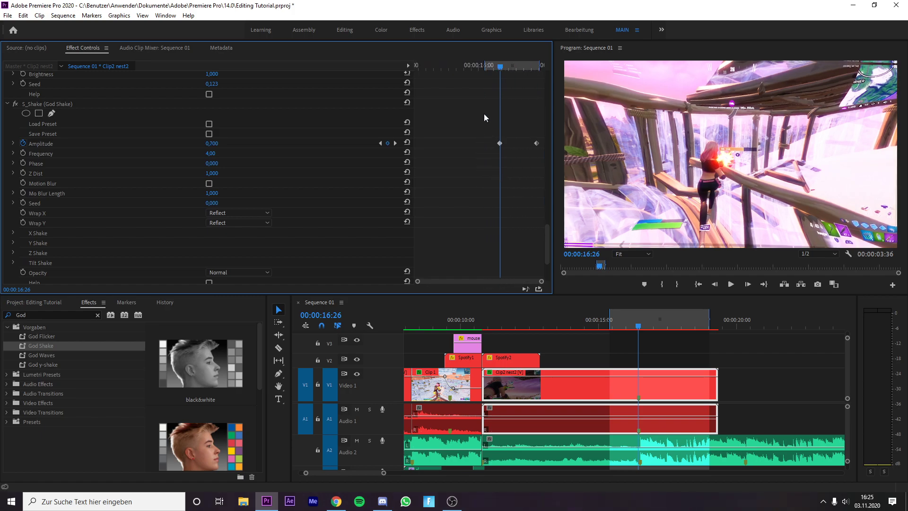
- Expand S_Shake's X, Y, Z and Tilt Shake groups and examine the God Shake preset's settings
{"action": "scroll", "coordinate": [489, 123], "scroll_direction": "down", "scroll_amount": 2}
{"action": "scroll", "coordinate": [117, 169], "scroll_direction": "up", "scroll_amount": 2}
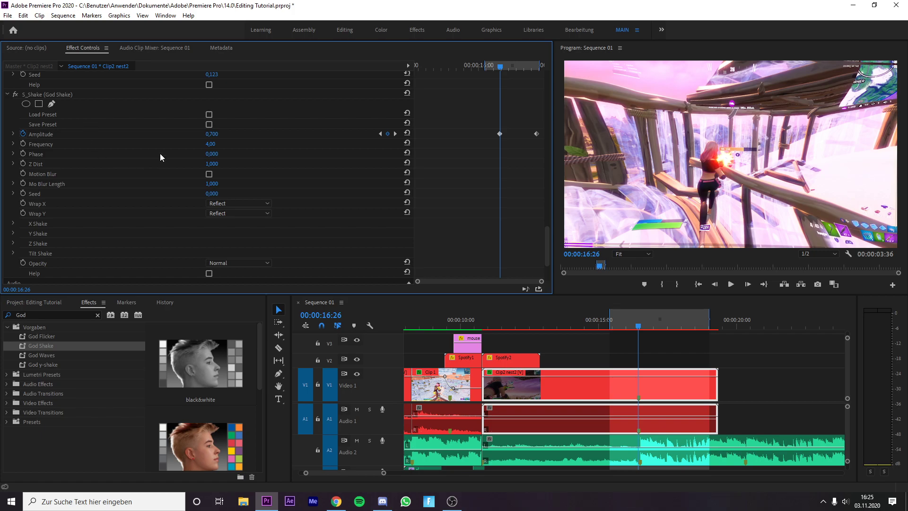
{"action": "scroll", "coordinate": [13, 193], "scroll_direction": "down", "scroll_amount": 2}
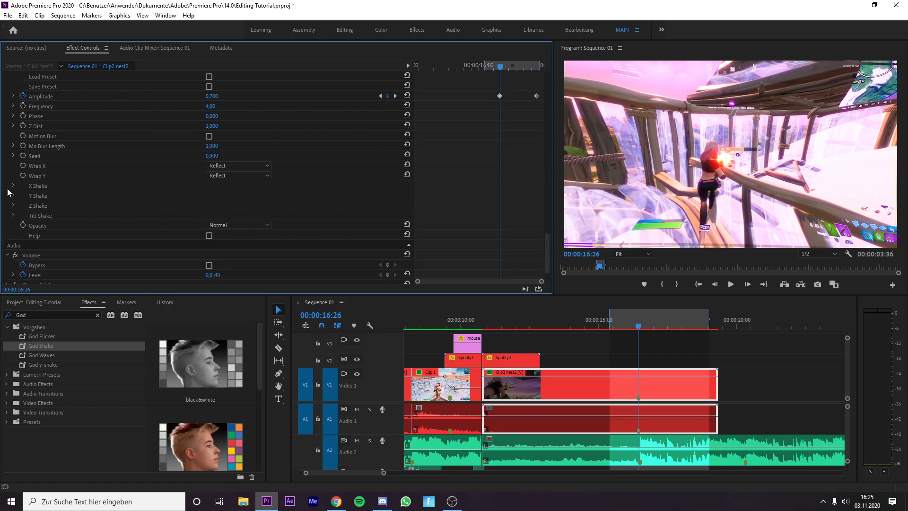
{"action": "left_click", "coordinate": [14, 186]}
{"action": "scroll", "coordinate": [50, 189], "scroll_direction": "down", "scroll_amount": 2}
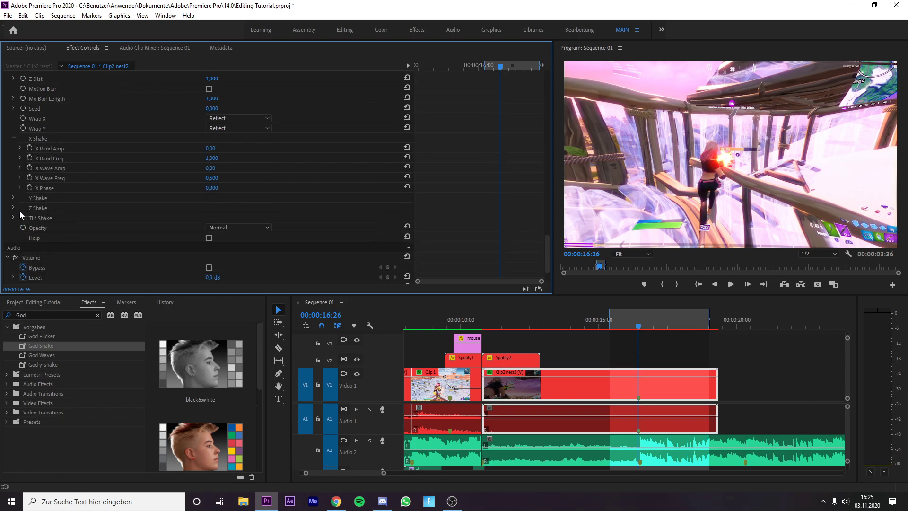
{"action": "left_click", "coordinate": [13, 198]}
{"action": "scroll", "coordinate": [89, 204], "scroll_direction": "down", "scroll_amount": 2}
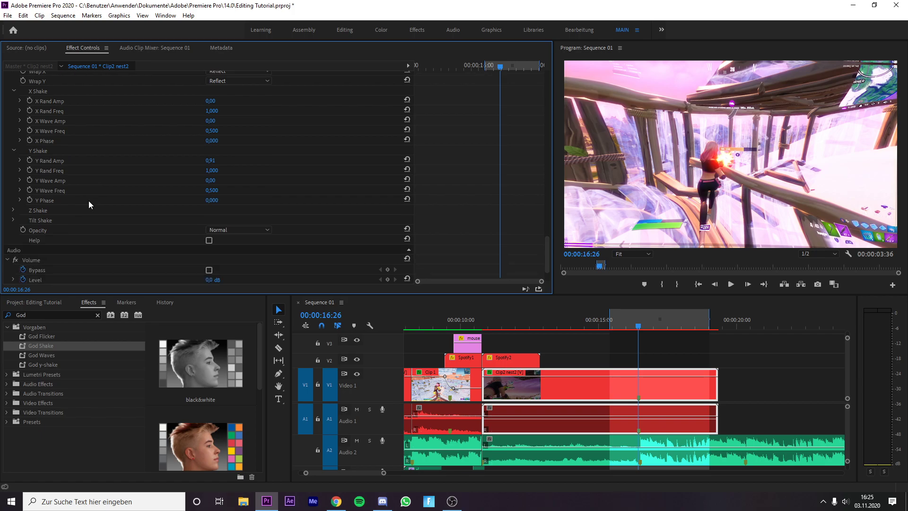
{"action": "left_click", "coordinate": [12, 210]}
{"action": "scroll", "coordinate": [53, 209], "scroll_direction": "down", "scroll_amount": 2}
{"action": "left_click", "coordinate": [13, 203]}
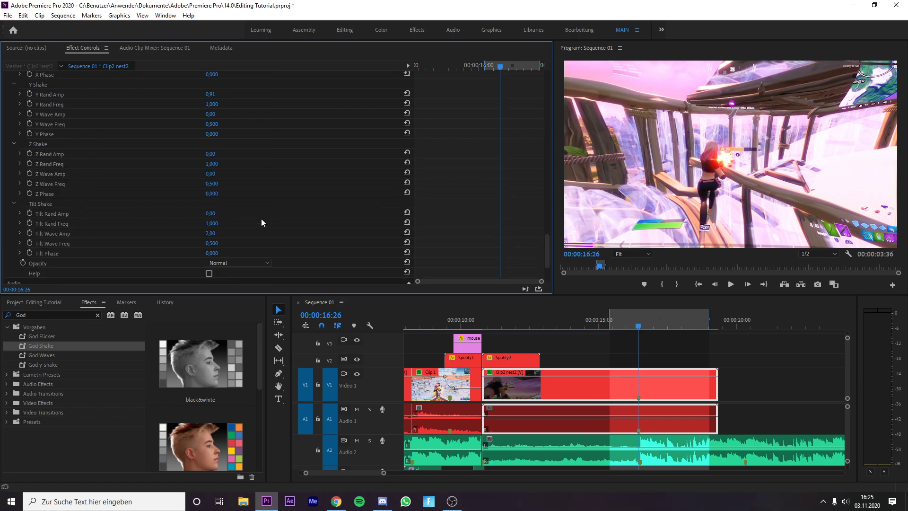
{"action": "scroll", "coordinate": [275, 208], "scroll_direction": "up", "scroll_amount": 6}
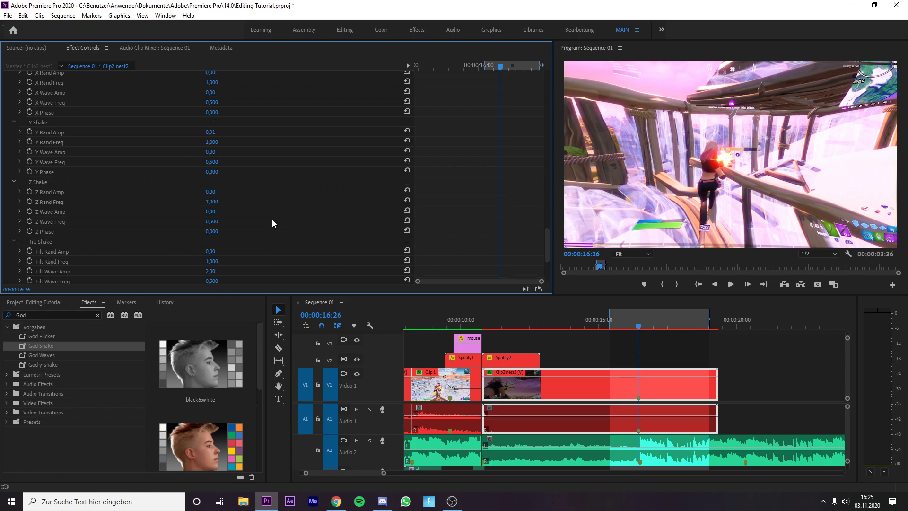
{"action": "scroll", "coordinate": [269, 220], "scroll_direction": "up", "scroll_amount": 2}
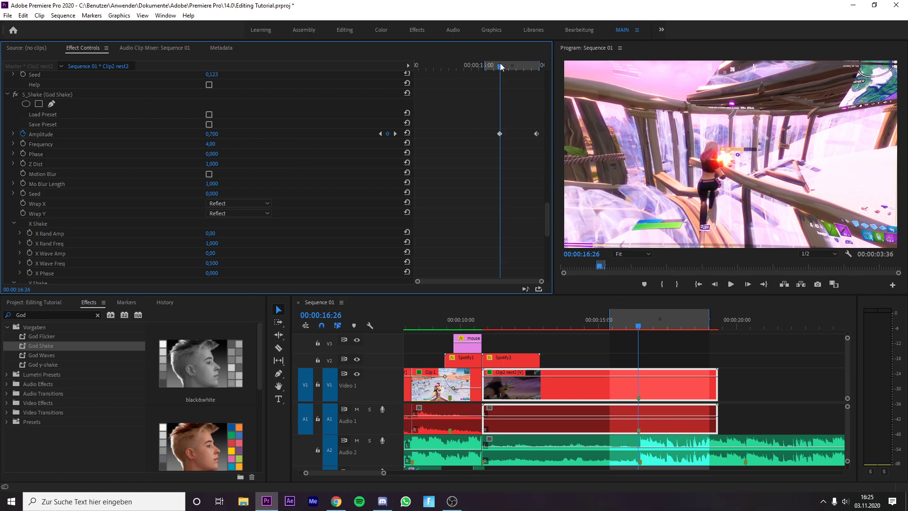
- Scrub through the God Shake keyframes and play back the Clip2 nest2 clip from 00:00:10:38 to review its effects
{"action": "left_click_drag", "start_coordinate": [500, 65], "coordinate": [540, 78]}
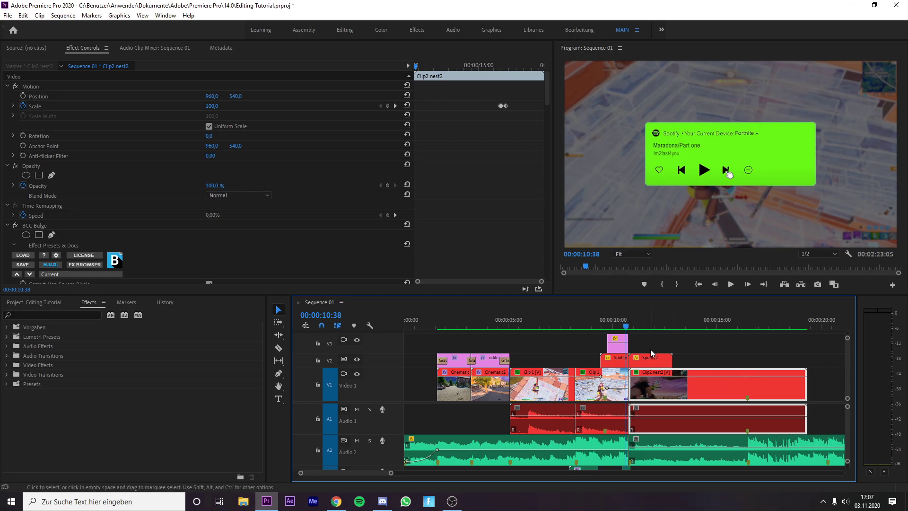
{"action": "left_click", "coordinate": [733, 285]}
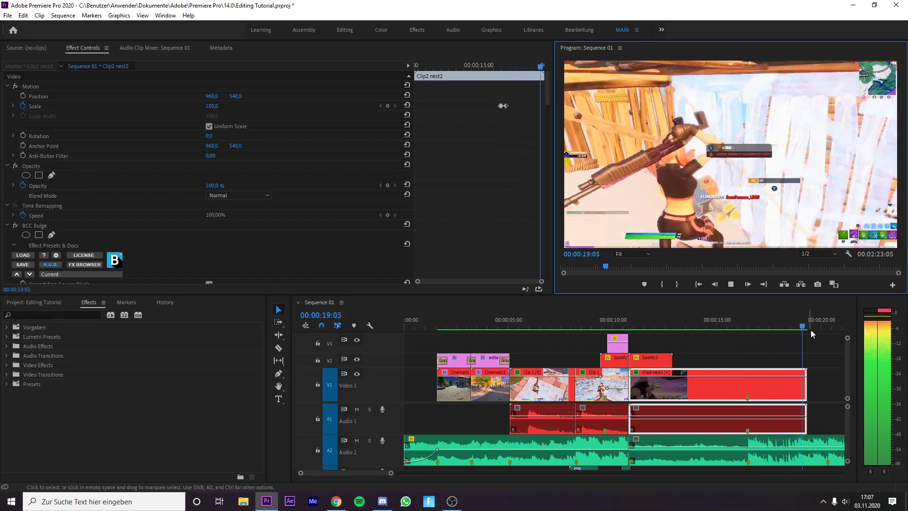
{"action": "left_click", "coordinate": [791, 326]}
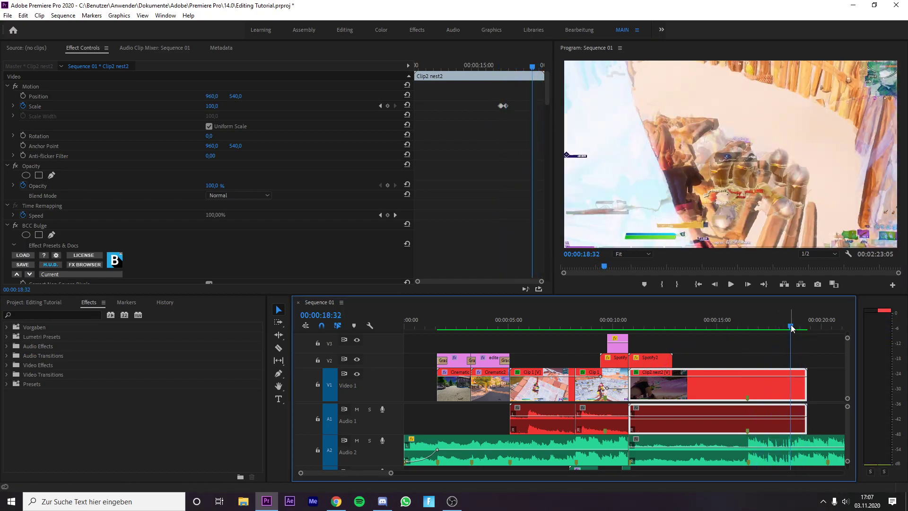